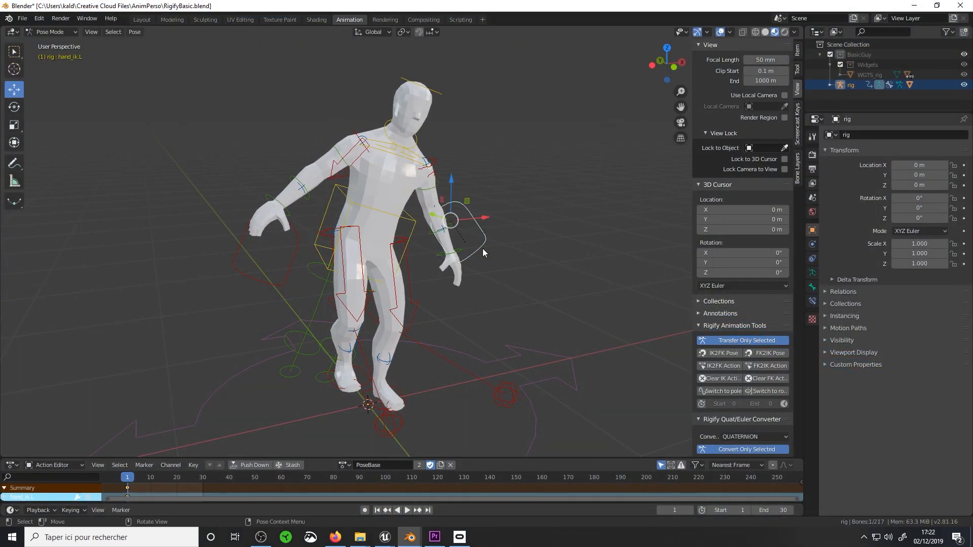
Rotate the rig's left upper arm FK control by about -37° and rotate the right upper arm control as well
click(483, 248)
click(439, 187)
key(r)
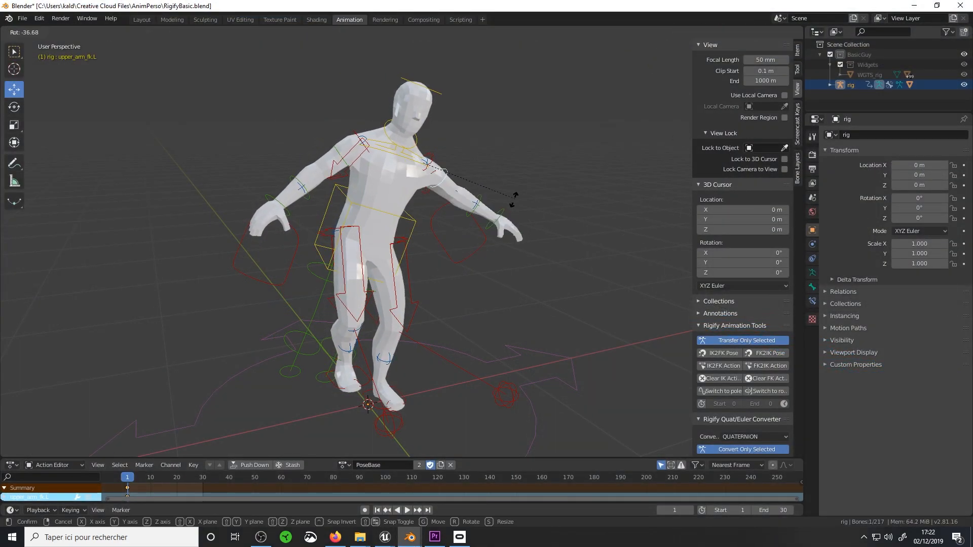
click(519, 195)
click(347, 163)
key(r)
click(365, 168)
click(437, 95)
key(r)
right_click(436, 94)
middle_drag(437, 94, 401, 76)
right_click(399, 92)
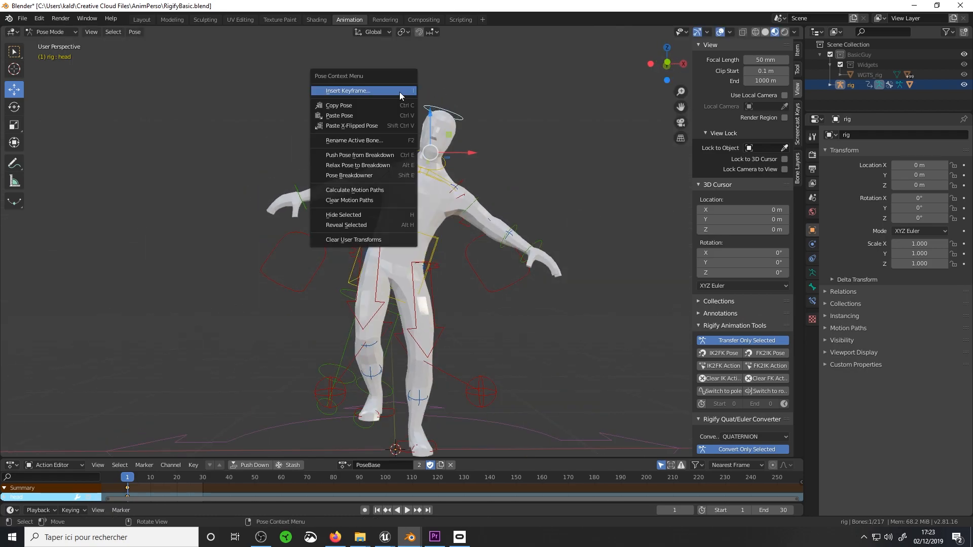
Rotate the left arm control and tilt the head control to refine the character's pose
click(412, 172)
key(r)
click(522, 202)
click(456, 113)
key(r)
click(441, 100)
Move the right leg's thigh_ik_target.R control to aim the knee, and insert a keyframe
middle_drag(469, 290, 476, 324)
click(332, 381)
mouse_move(361, 379)
mouse_down()
mouse_move(344, 379)
mouse_move(373, 378)
mouse_up()
middle_drag(400, 377, 430, 379)
scroll(430, 379, up, 5)
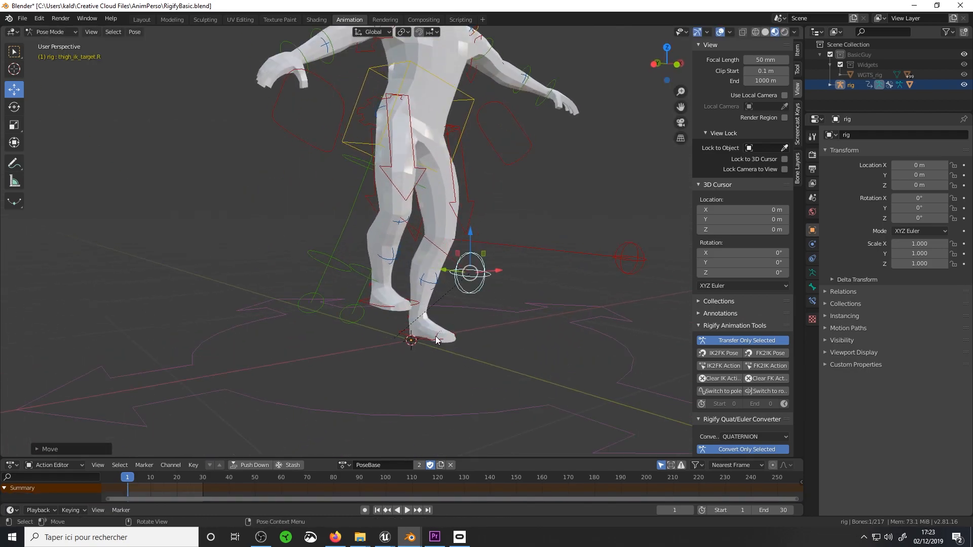
key(i)
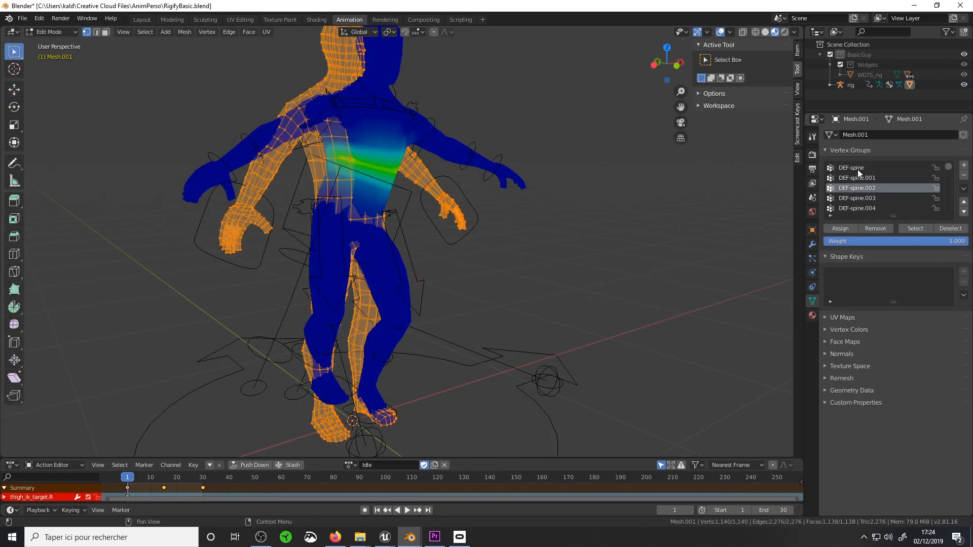
Step through the mesh's deform vertex groups, from the spine to the breast groups, and examine their weights
ctrl+scroll(857, 169, down, 3)
ctrl+scroll(857, 169, down, 7)
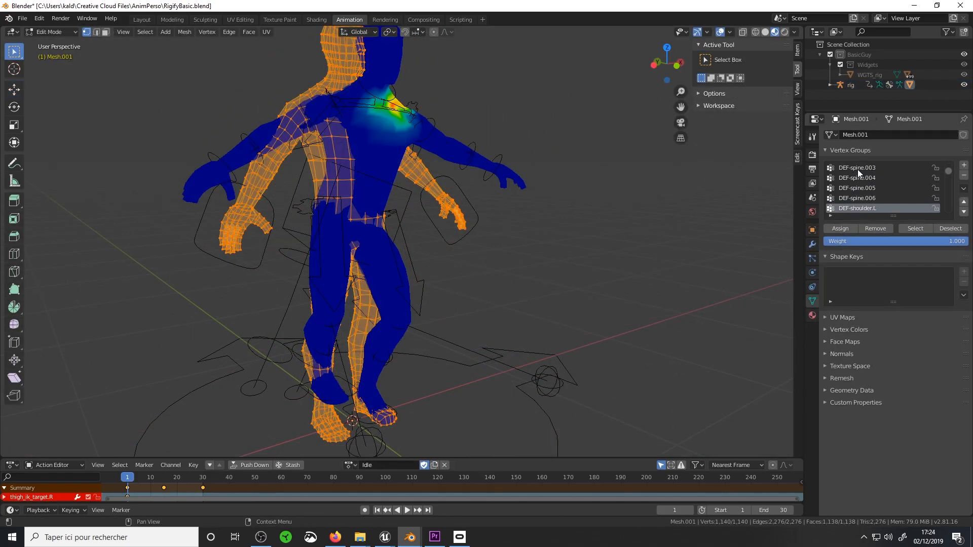
ctrl+scroll(857, 169, down, 10)
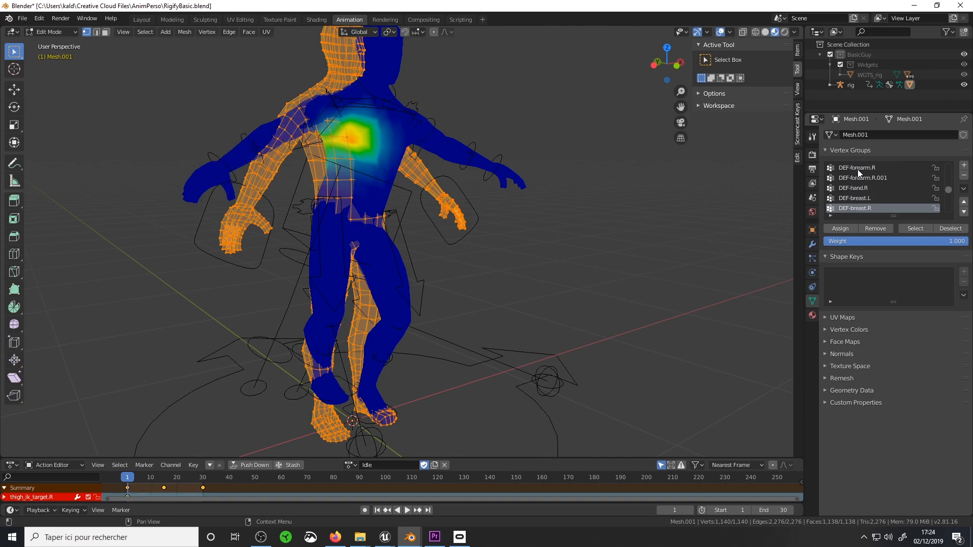
ctrl+scroll(857, 169, down, 2)
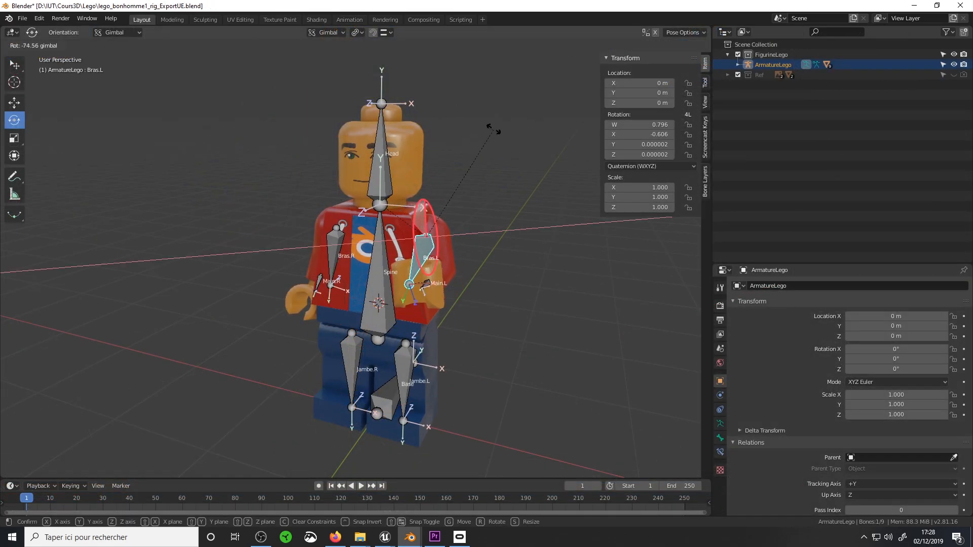
Rotate the LEGO armature's Bras.L bone by -84.5° about the gimbal X axis and adjust the attached Main.L hand bone
click(489, 274)
middle_drag(488, 274, 436, 296)
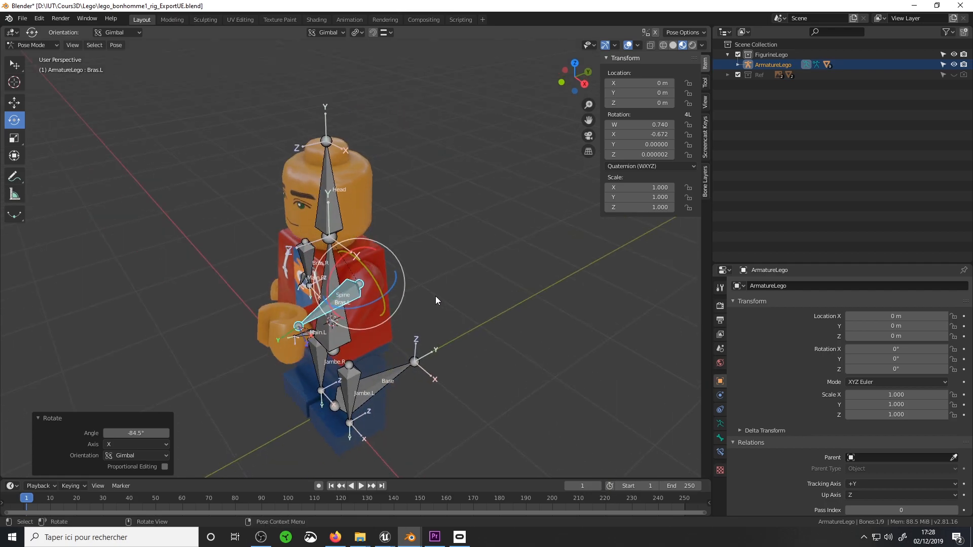
click(311, 333)
drag(328, 331, 340, 355)
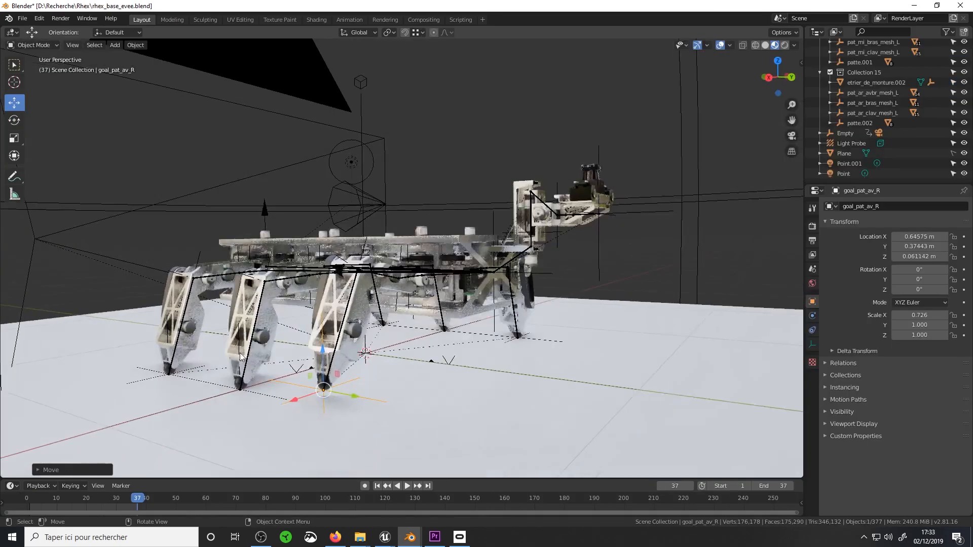
mouse_move(330, 385)
mouse_down()
mouse_move(313, 372)
mouse_move(337, 376)
mouse_up()
Move the robot's goal_Tete control object to reposition its head
middle_drag(506, 279, 488, 304)
click(600, 282)
mouse_move(560, 272)
mouse_down()
mouse_move(556, 308)
mouse_move(520, 271)
mouse_up()
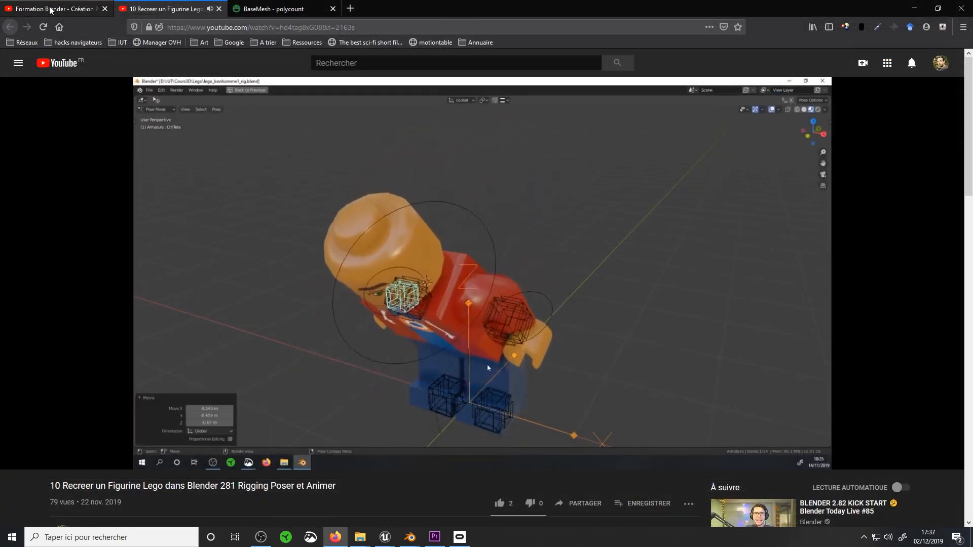
Switch to Unreal Editor, play the level and walk the character toward the skeletal meshes
click(50, 9)
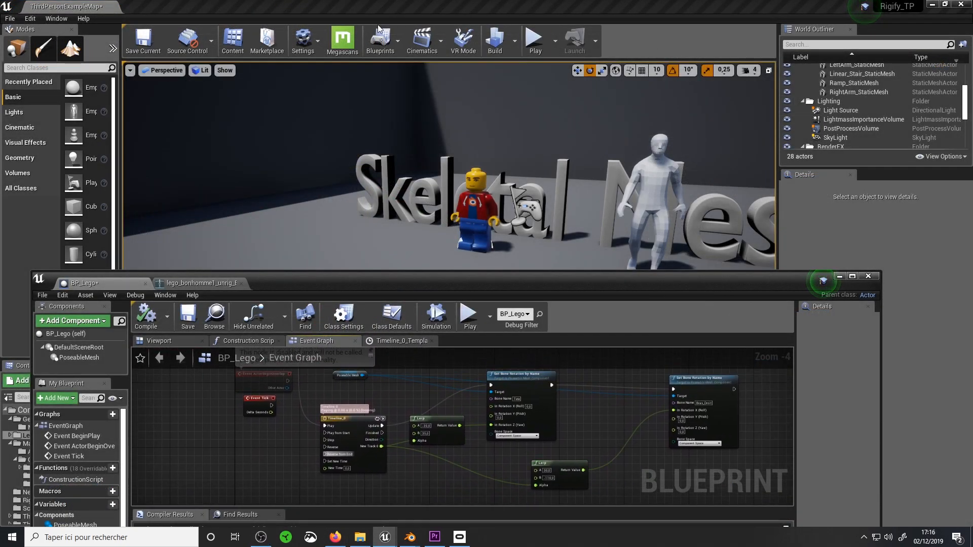
click(534, 40)
click(513, 146)
key(w)
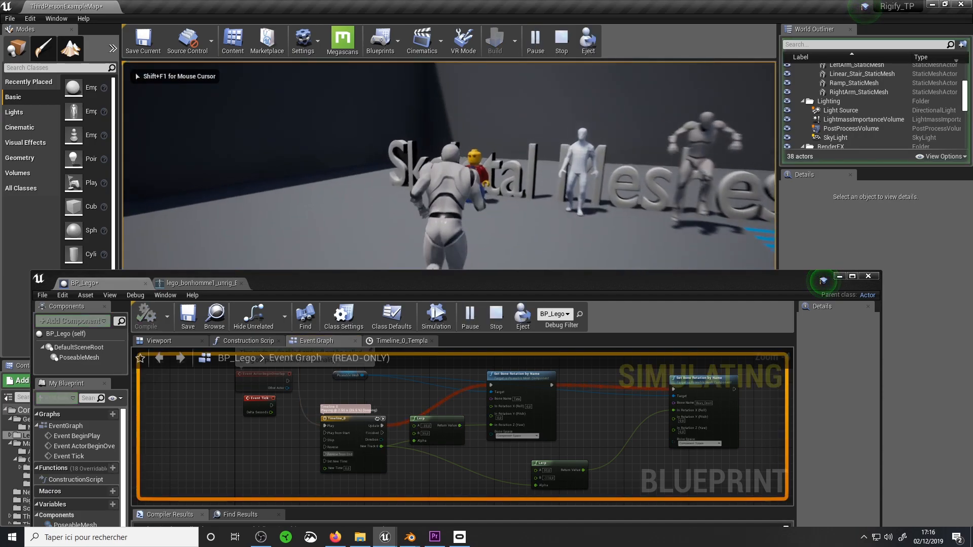
key(w)
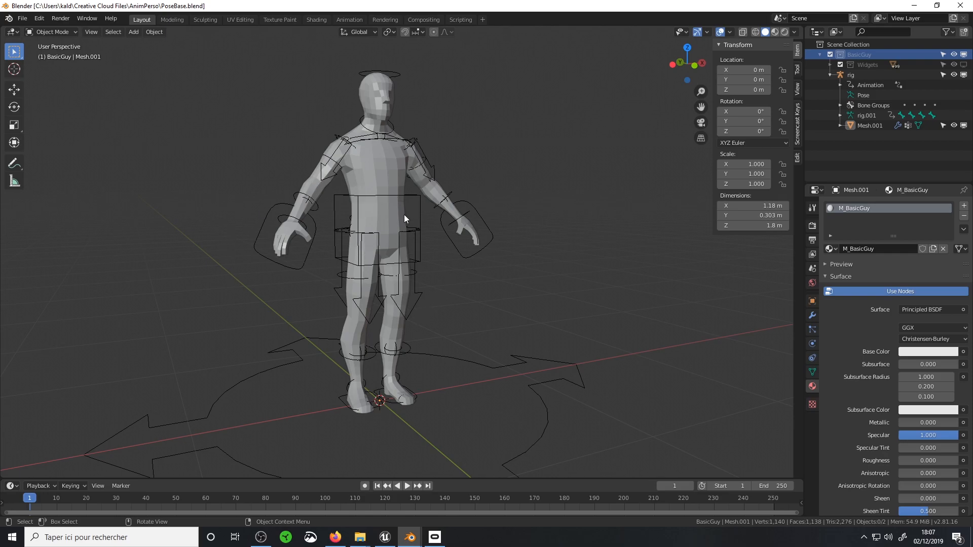
Select the BasicGuy character's rig and its Mesh.001 body in turn to examine them
click(397, 172)
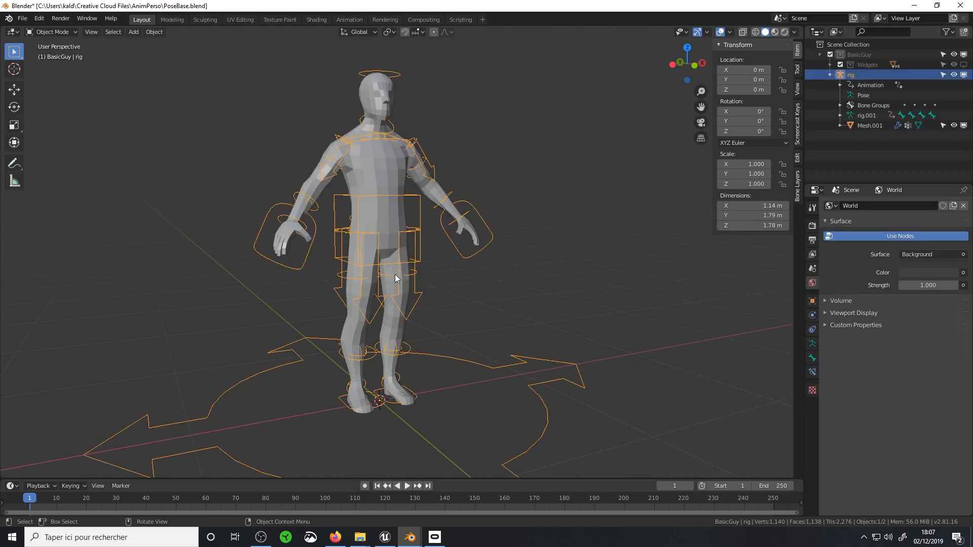
middle_drag(395, 277, 355, 204)
click(363, 188)
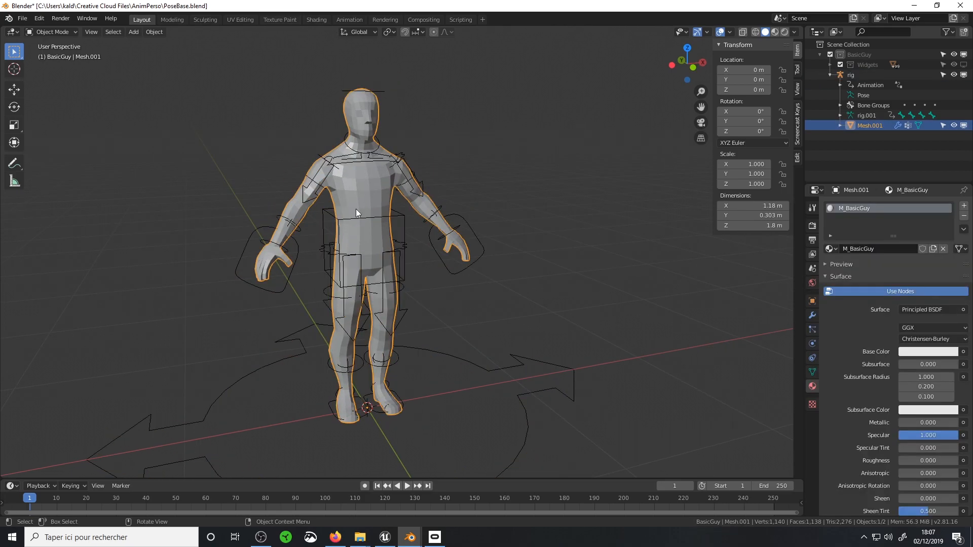
Switch to Firefox to view the male body model on the polycount BaseMesh page, and return to Blender to select the rig
click(336, 536)
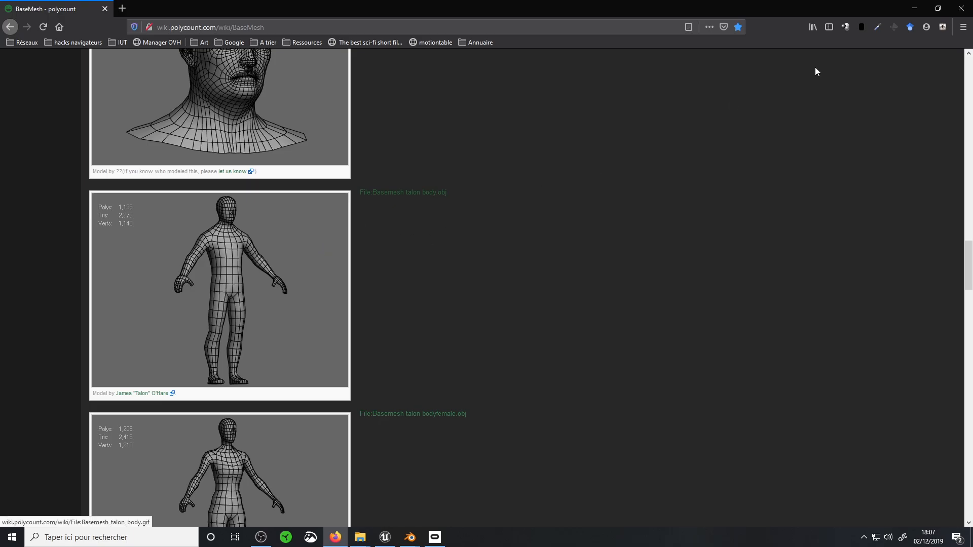
click(915, 8)
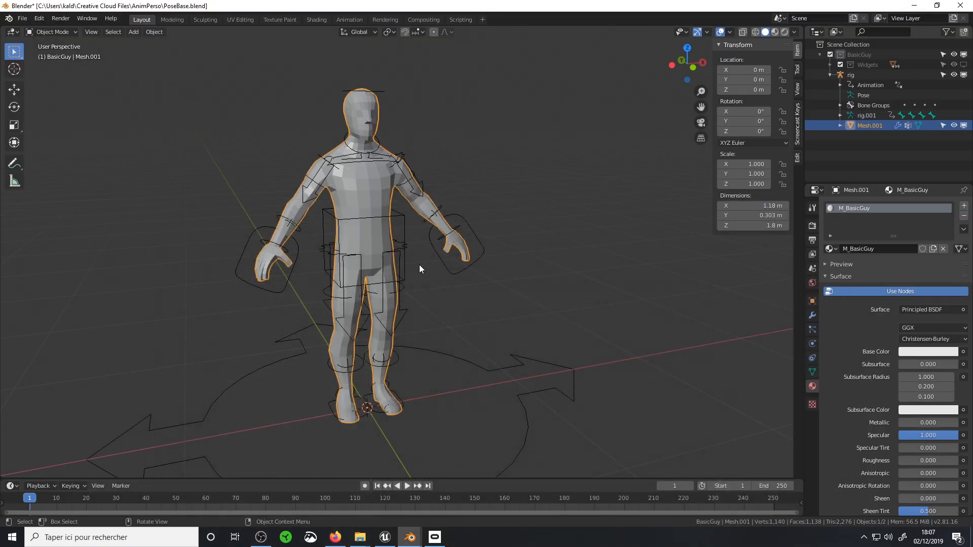
click(446, 270)
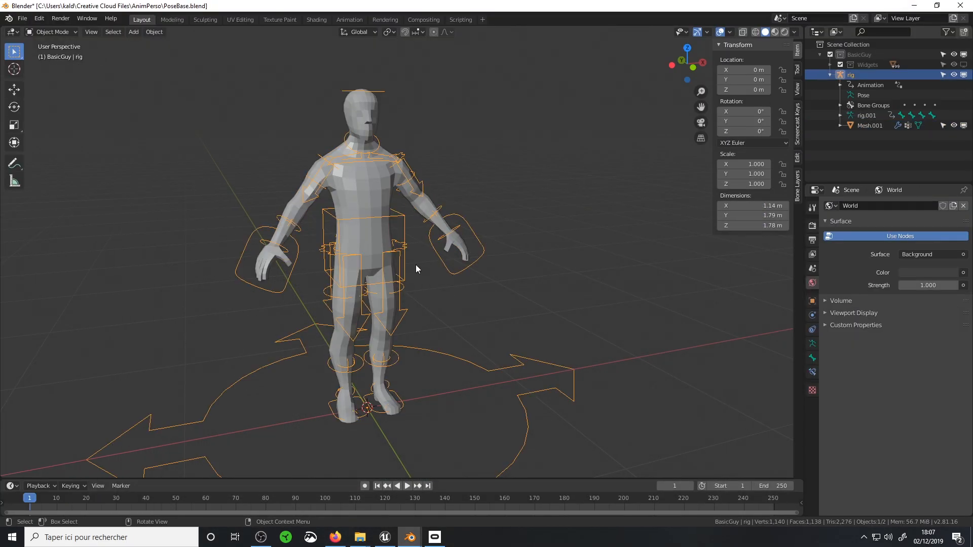
Search the enabled add-ons in the Preferences for "rigif" to check Rigify, and close the Preferences
click(46, 20)
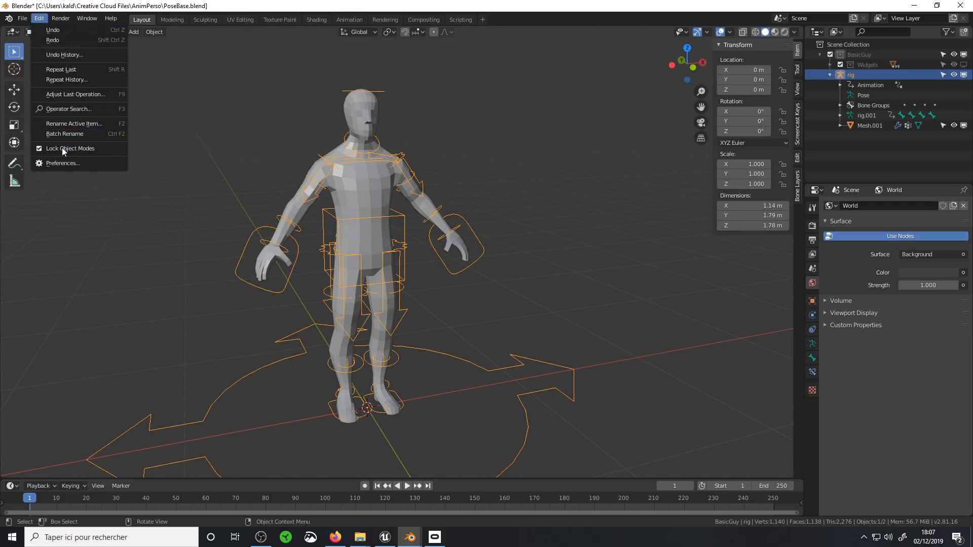
click(63, 163)
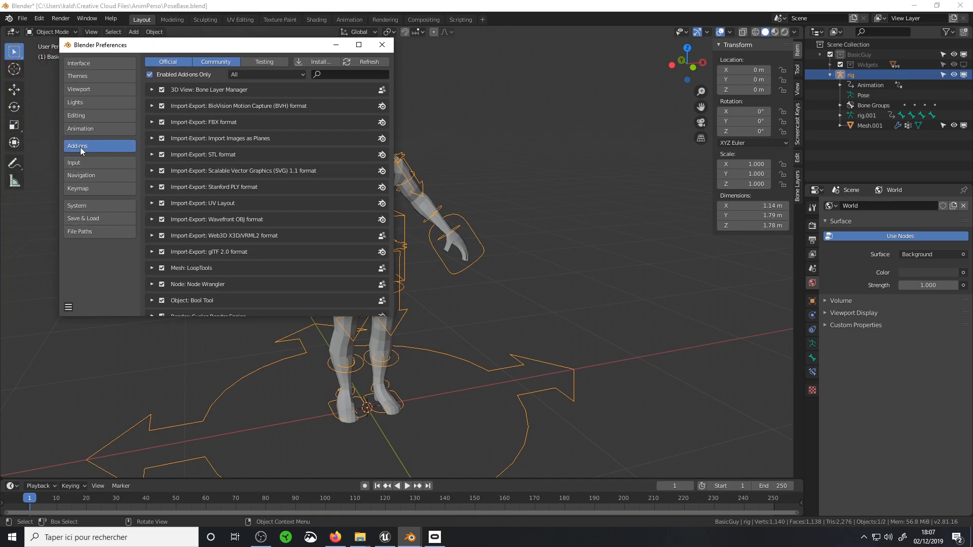
text(rigi)
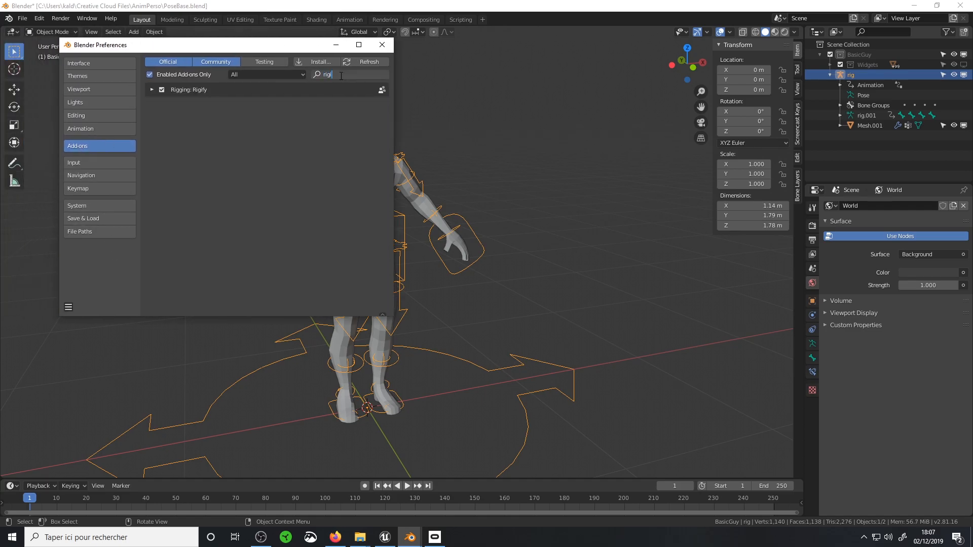
text(f)
click(382, 45)
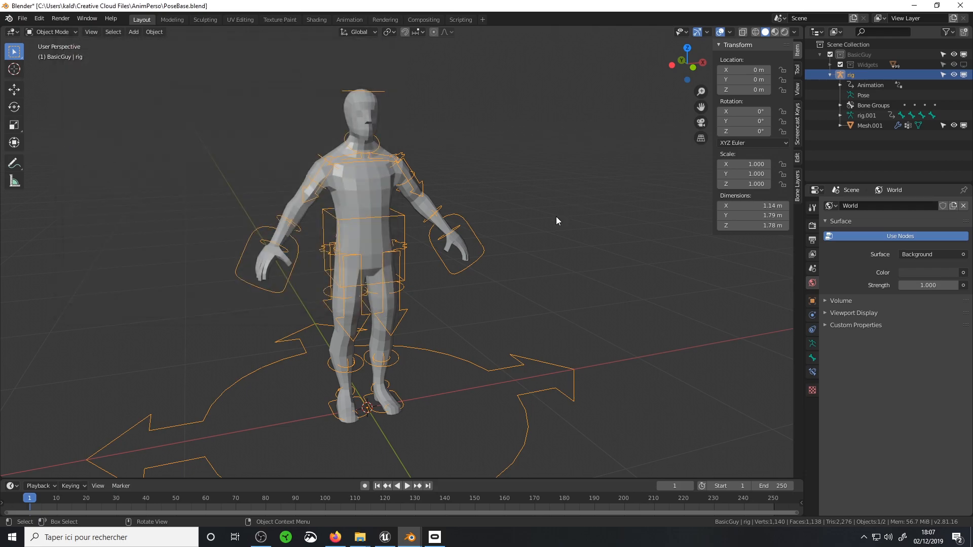
Review the armature presets available for adding, including the human and animal meta-rigs, without adding one
key(shift+a)
mouse_move(533, 239)
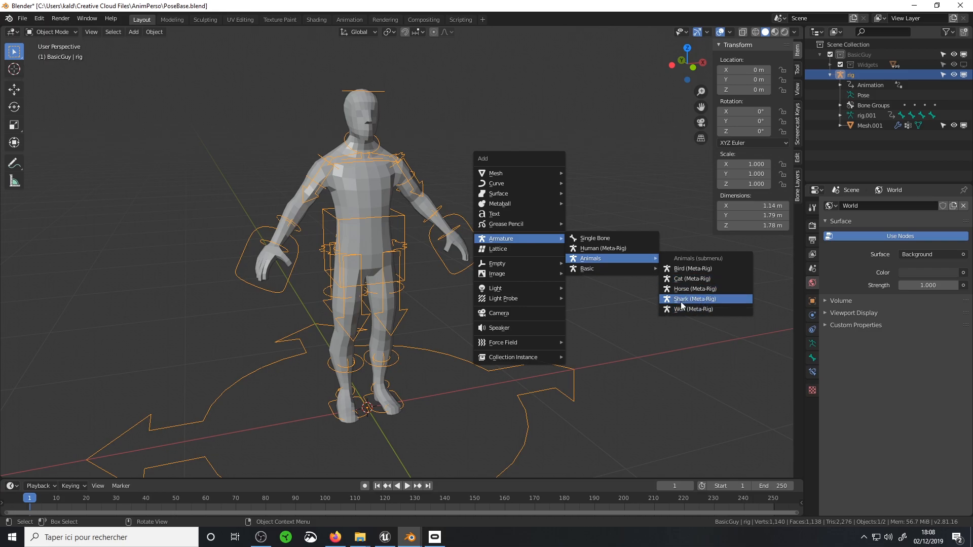
key(Escape)
View the rig's bones briefly in Edit Mode and switch the rig to Pose Mode
mouse_move(444, 233)
middle_down()
mouse_move(403, 242)
mouse_move(430, 227)
mouse_move(463, 236)
middle_up()
scroll(402, 242, up, 2)
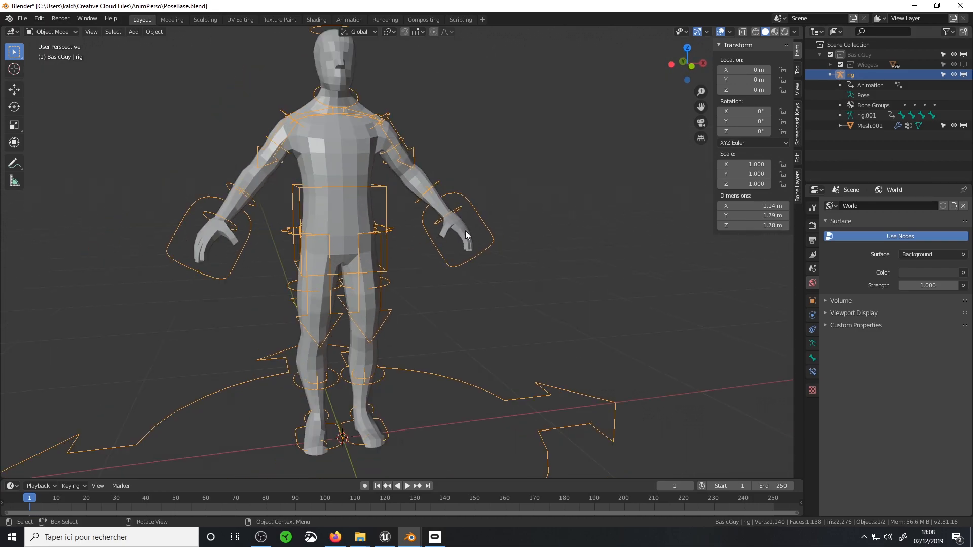
scroll(473, 230, down, 1)
key(Tab)
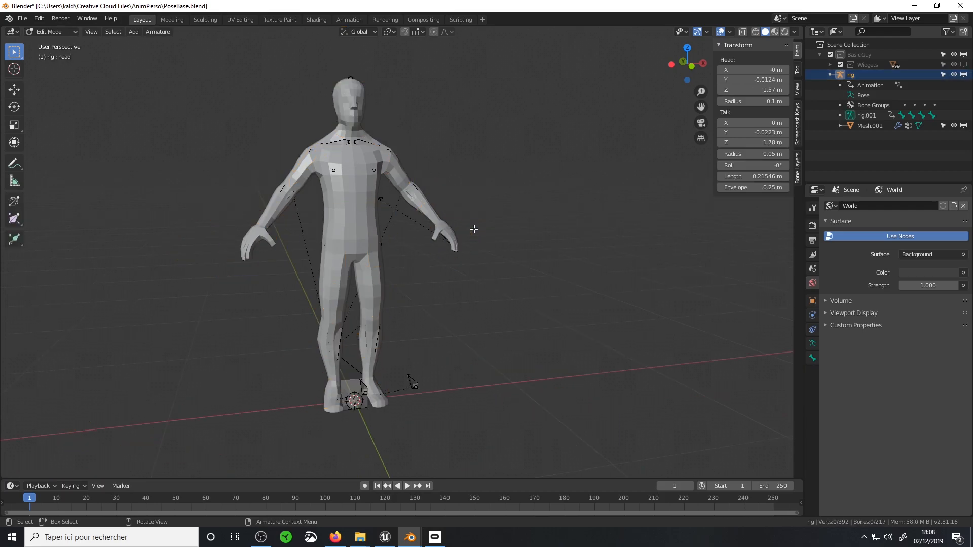
key(Tab)
key(ctrl+Tab)
Try moving the left hand IK control and the torso control, cancelling each move
click(444, 243)
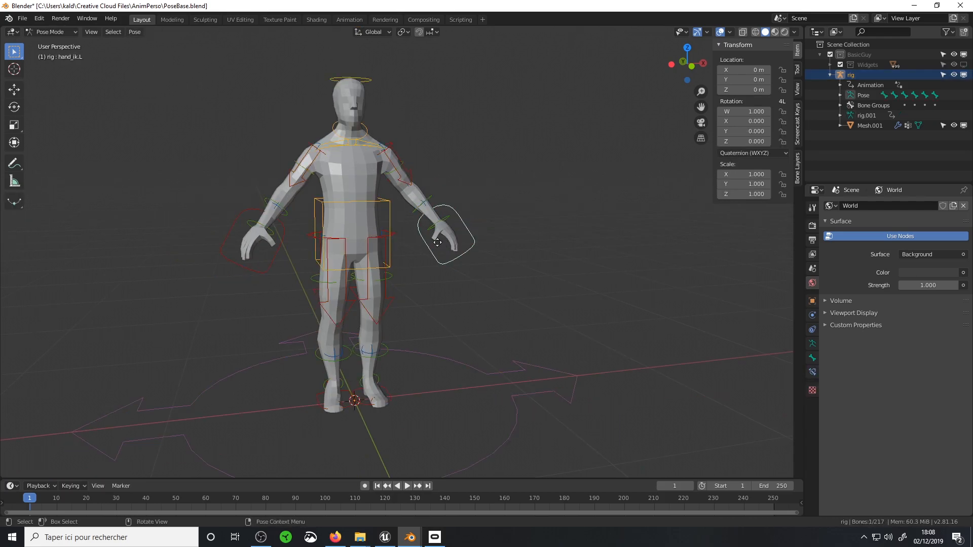
key(g)
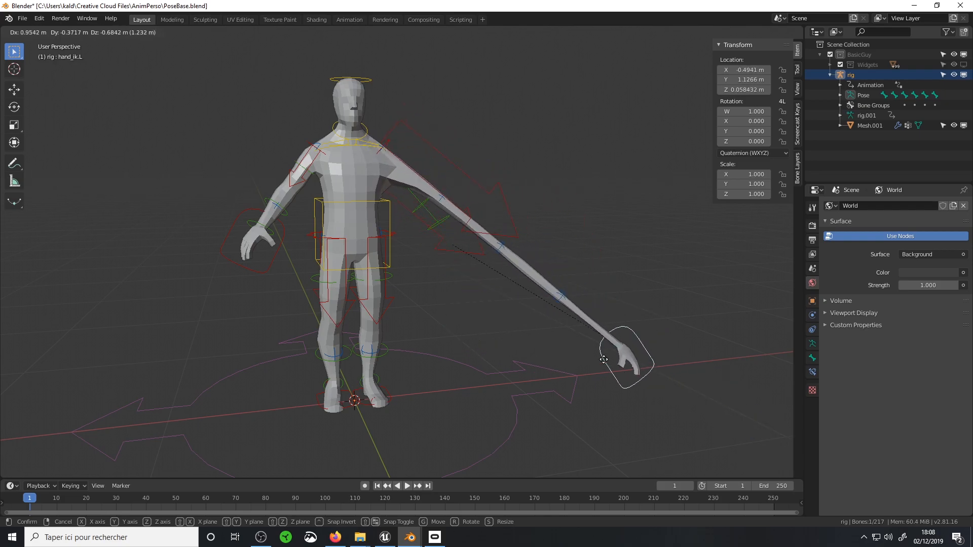
right_click(433, 244)
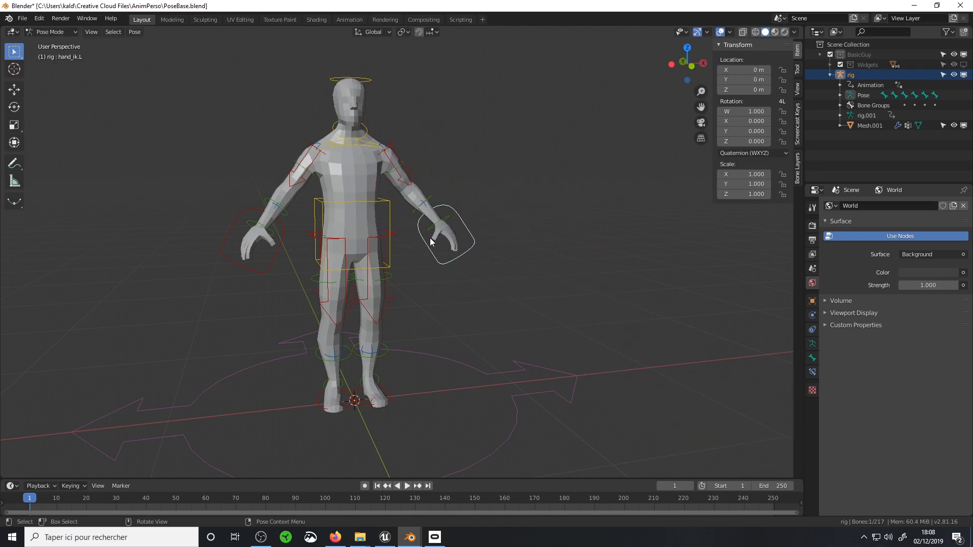
click(389, 202)
key(g)
right_click(469, 226)
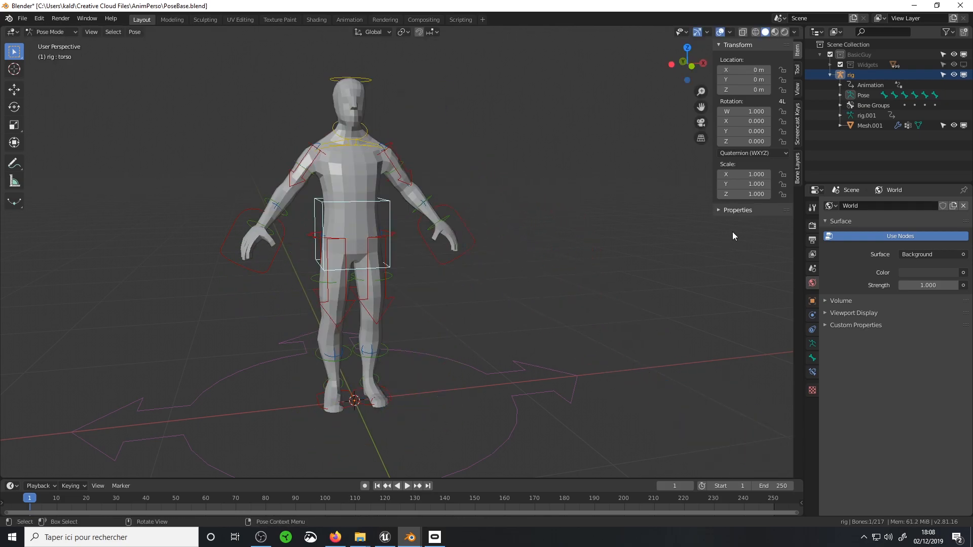
Show the Rigify properties of the left hand IK control at a wider size and set IK_FK to 1.000
click(798, 170)
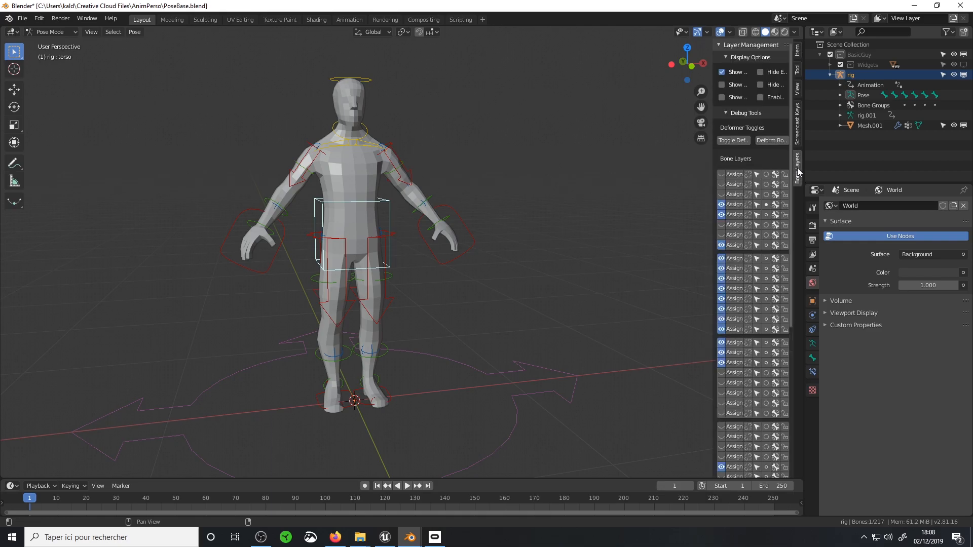
click(798, 90)
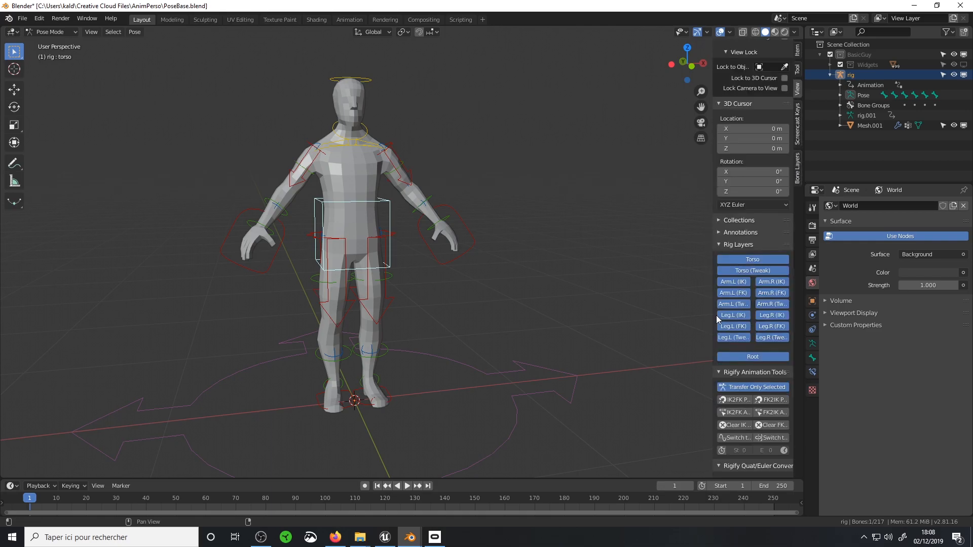
drag(714, 320, 613, 319)
click(470, 243)
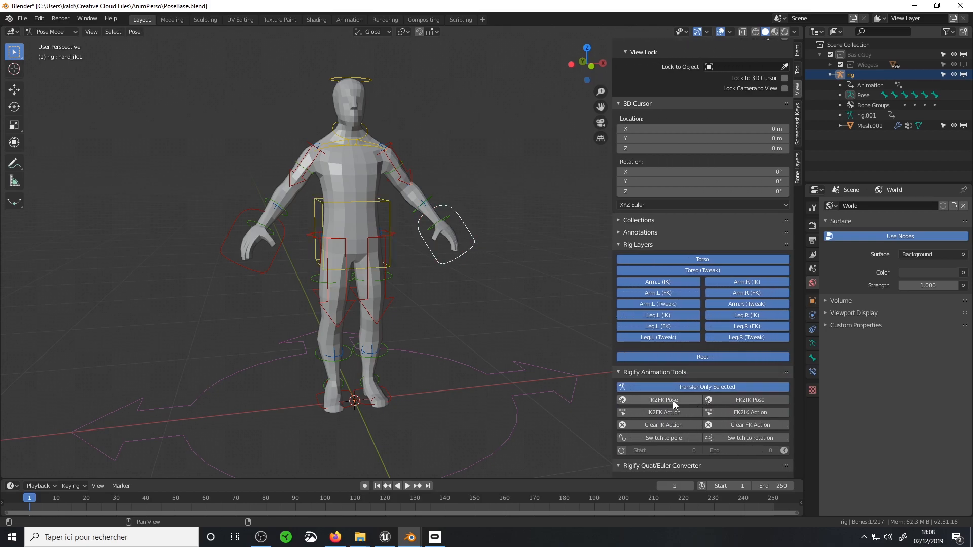
scroll(656, 307, down, 8)
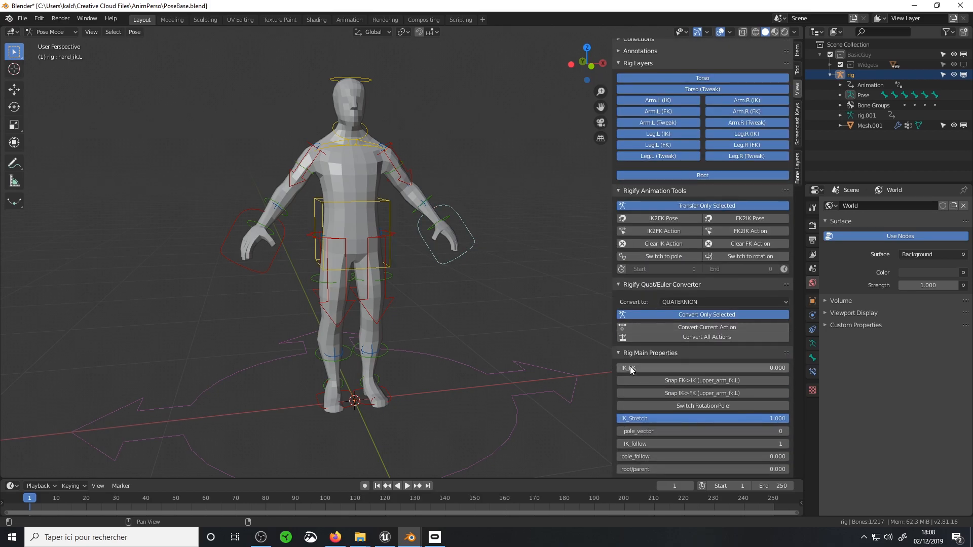
Try rotating the left upper arm and forearm FK controls, and undo the changes
click(403, 160)
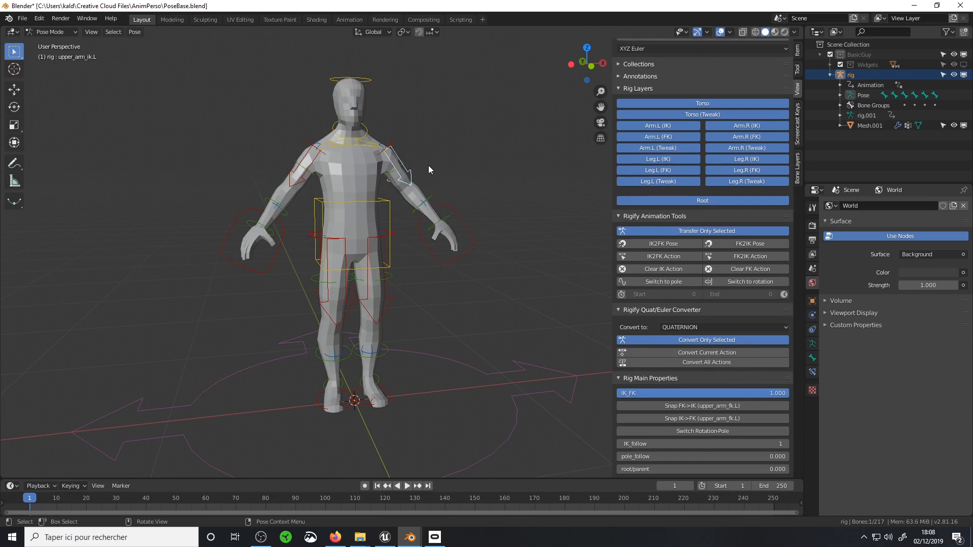
click(393, 175)
key(r)
click(418, 201)
click(409, 215)
key(r)
key(Escape)
key(ctrl+z)
key(ctrl+z)
Set the left arm's IK_FK back to 0.000 and try moving the left hand IK control, cancelling the move
drag(776, 431, 589, 350)
click(474, 247)
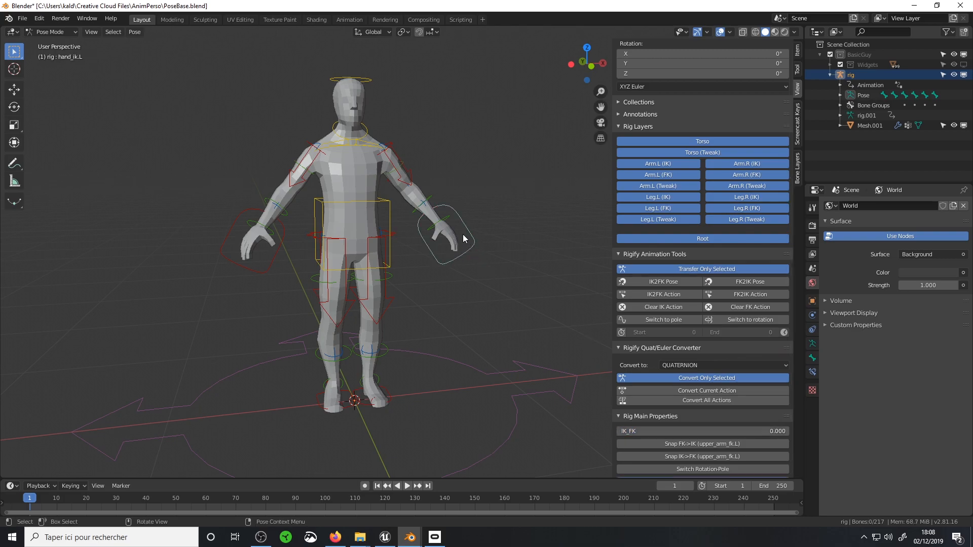
key(g)
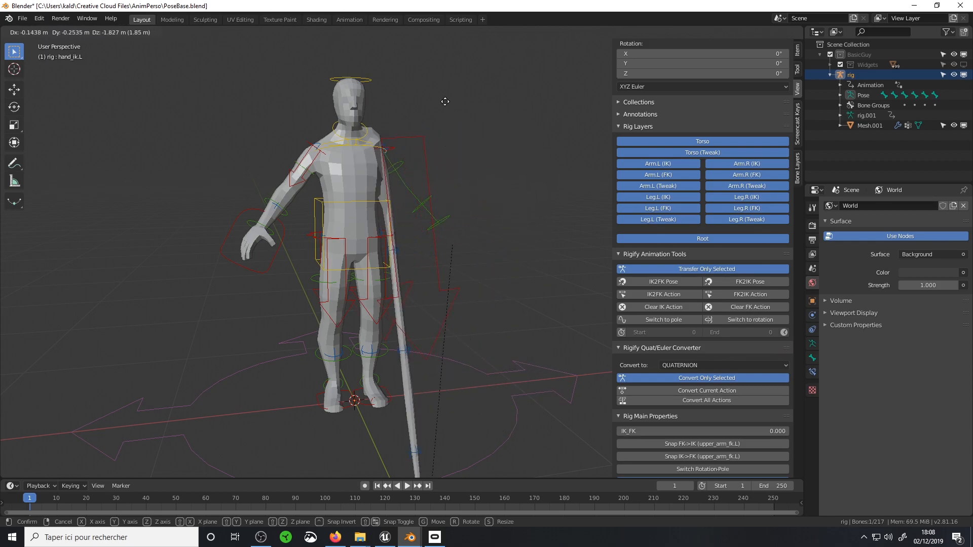
right_click(489, 273)
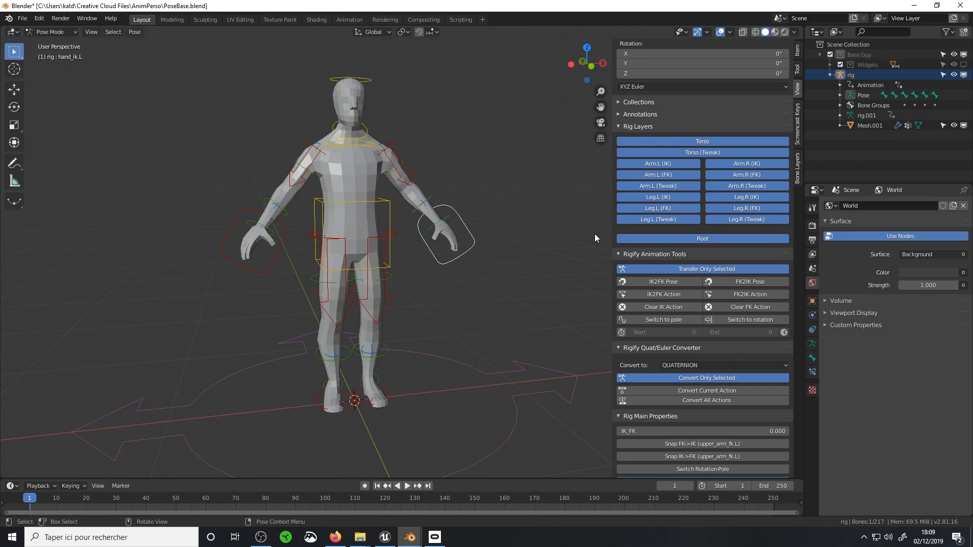
middle_drag(477, 237, 438, 259)
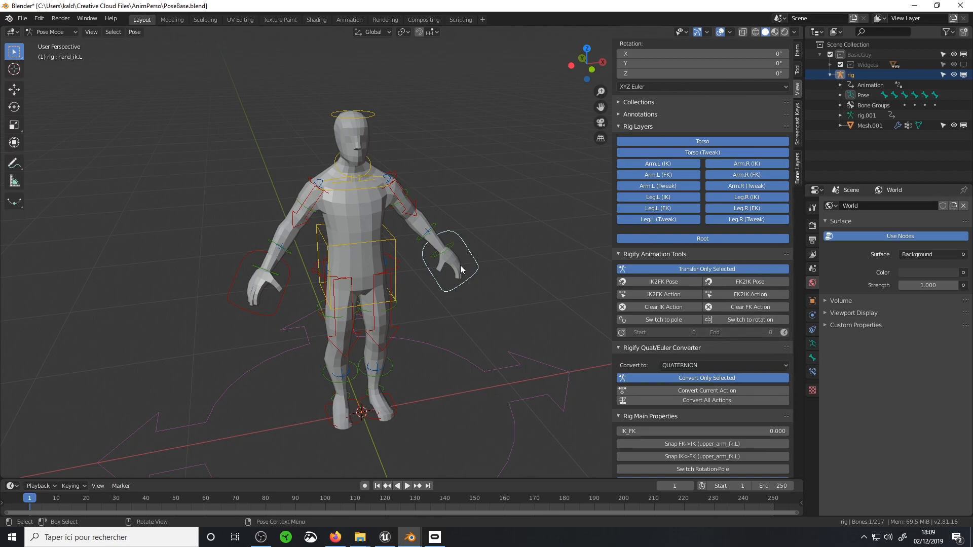
Isolate the rig's deform and mechanism bone layers in turn, select a left upper arm mechanism bone, and switch the viewport to Wireframe
click(813, 357)
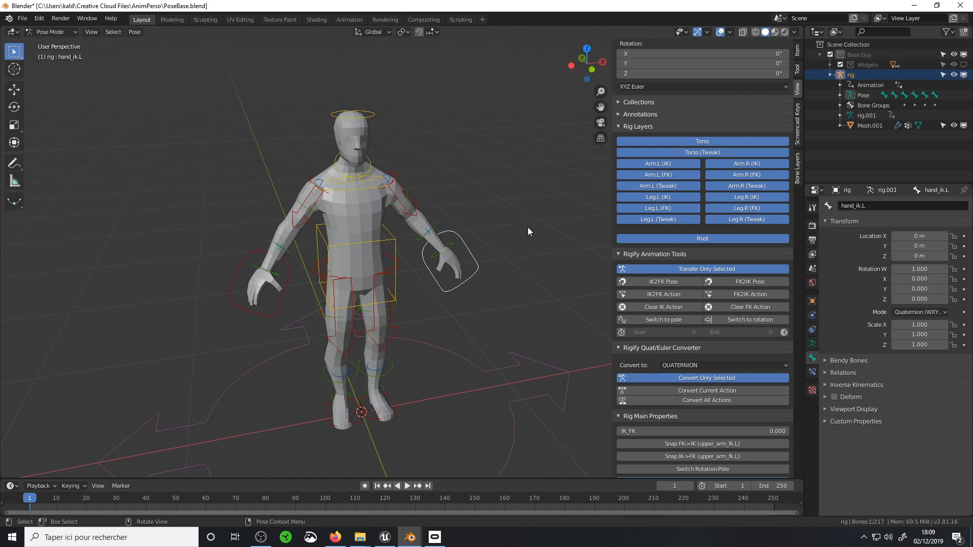
click(812, 344)
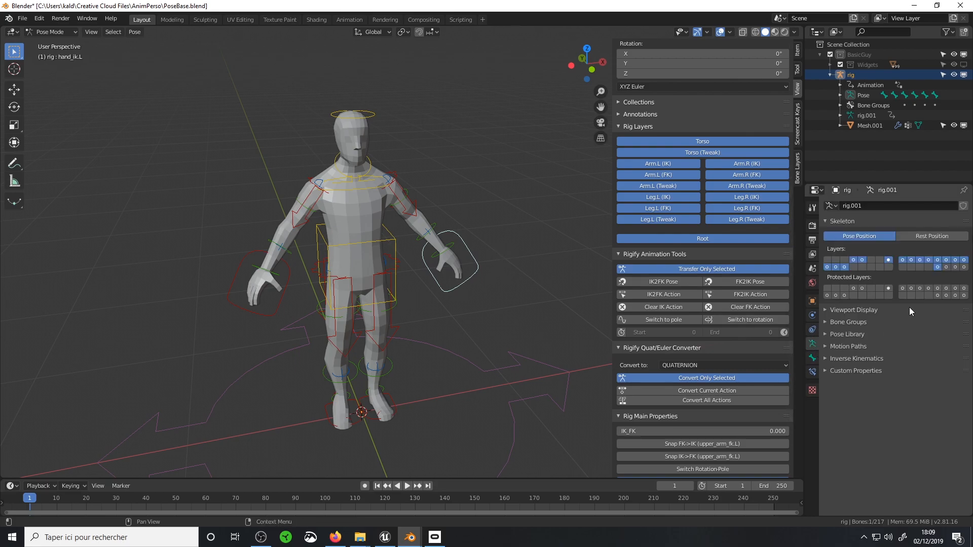
click(947, 268)
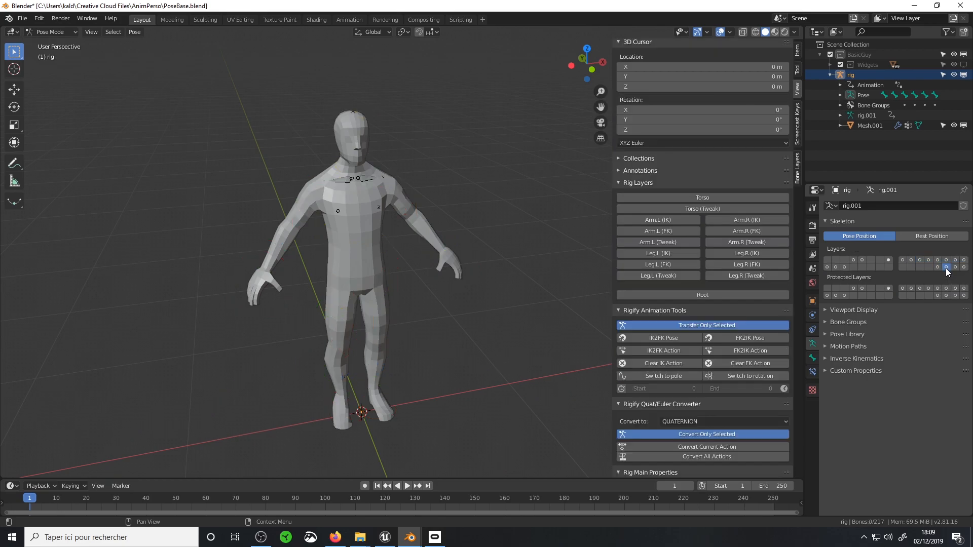
click(955, 268)
click(406, 206)
key(z)
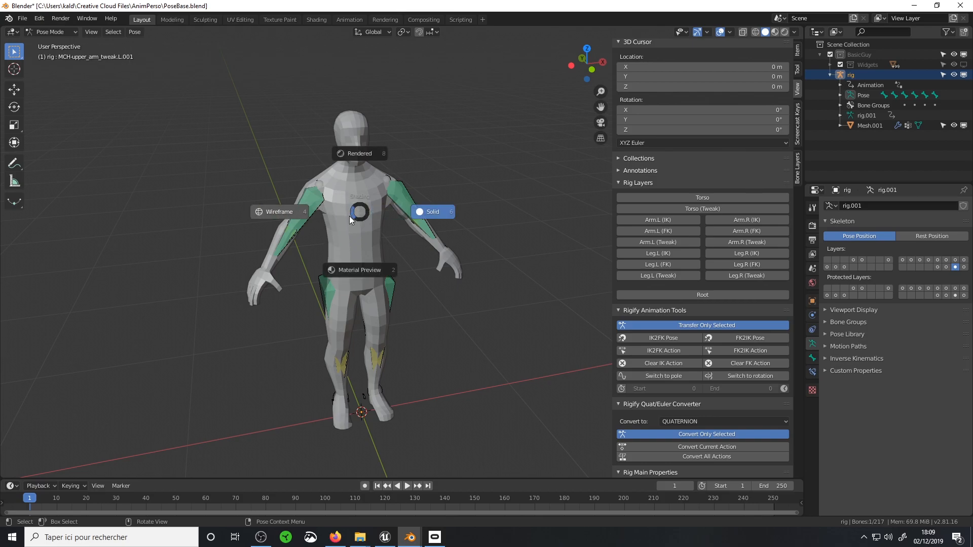
click(268, 212)
Isolate the layer holding the ORG bones and inspect the ORG-spine.003 and ORG-shoulder.R bones
click(965, 267)
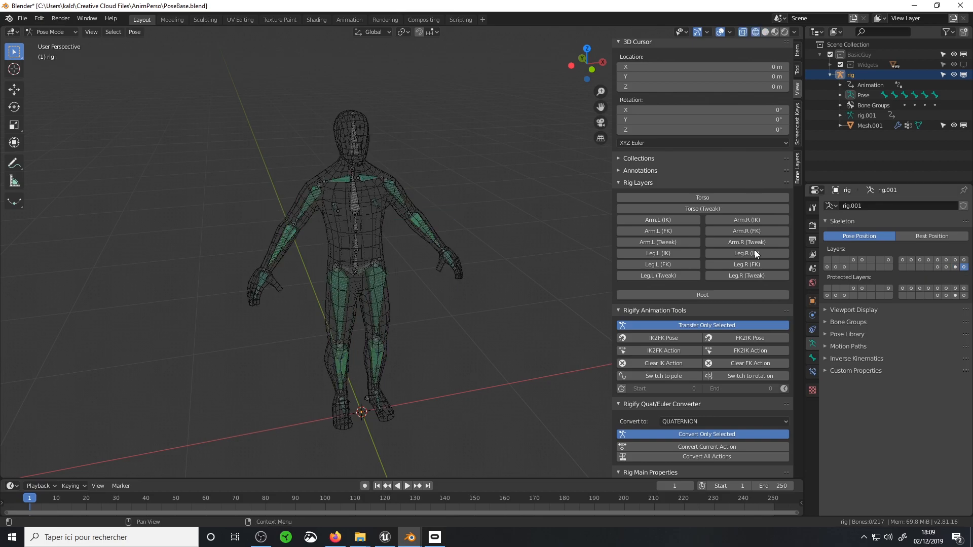
click(356, 200)
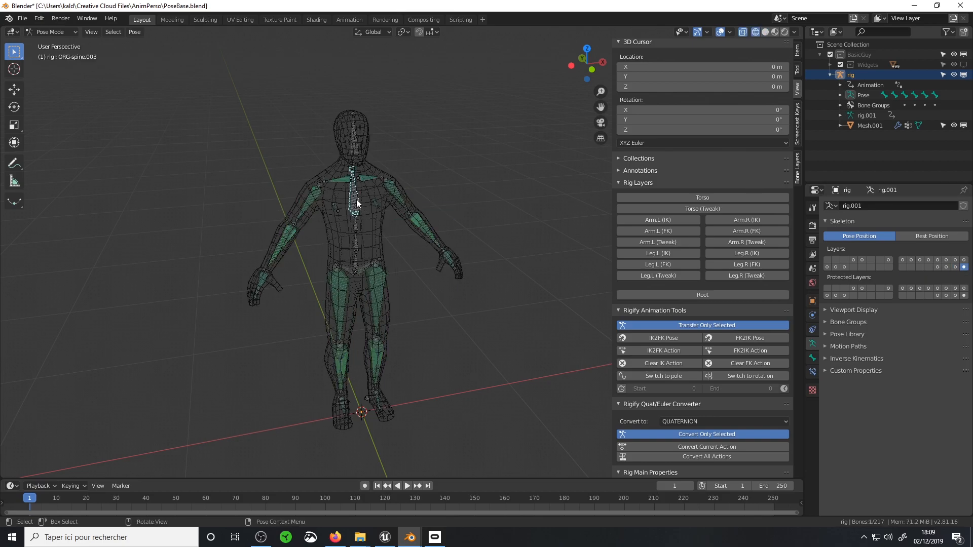
click(339, 178)
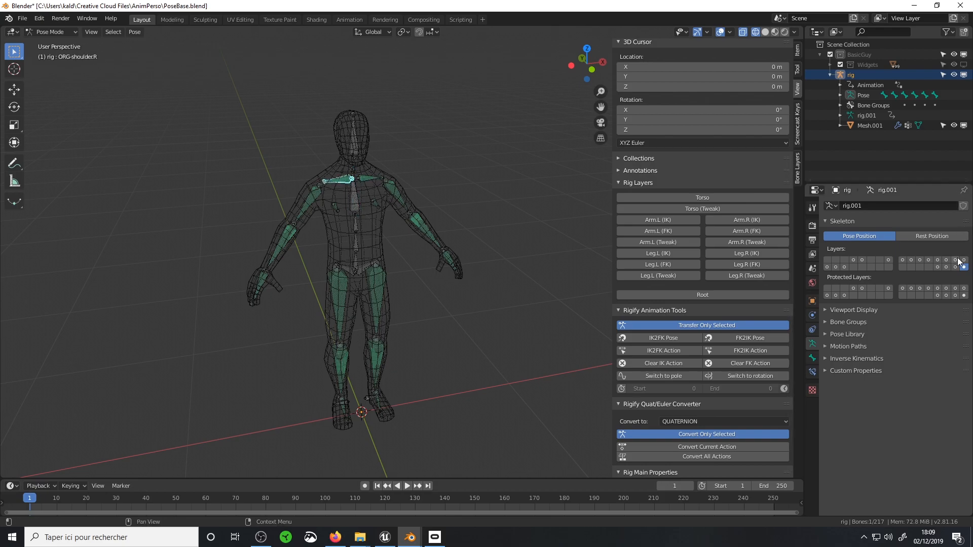
Isolate the deform bones layer and check the Deform setting in the properties of the left shoulder bone DEF-shoulder.L
click(935, 267)
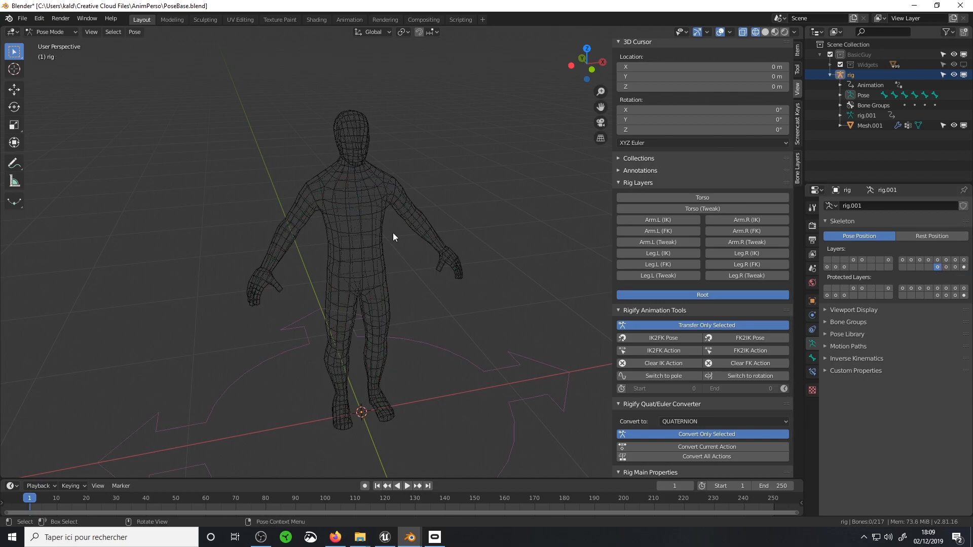
click(945, 267)
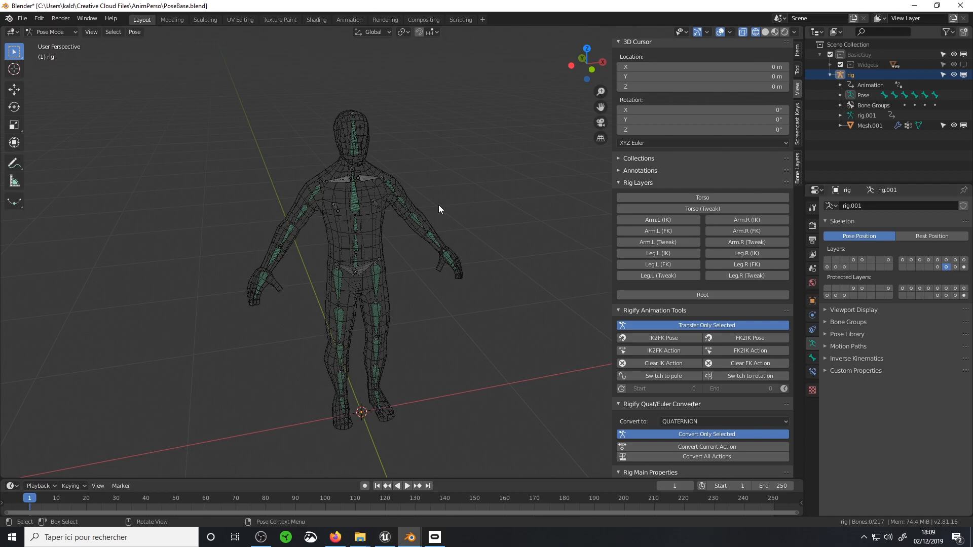
click(371, 180)
scroll(351, 140, up, 3)
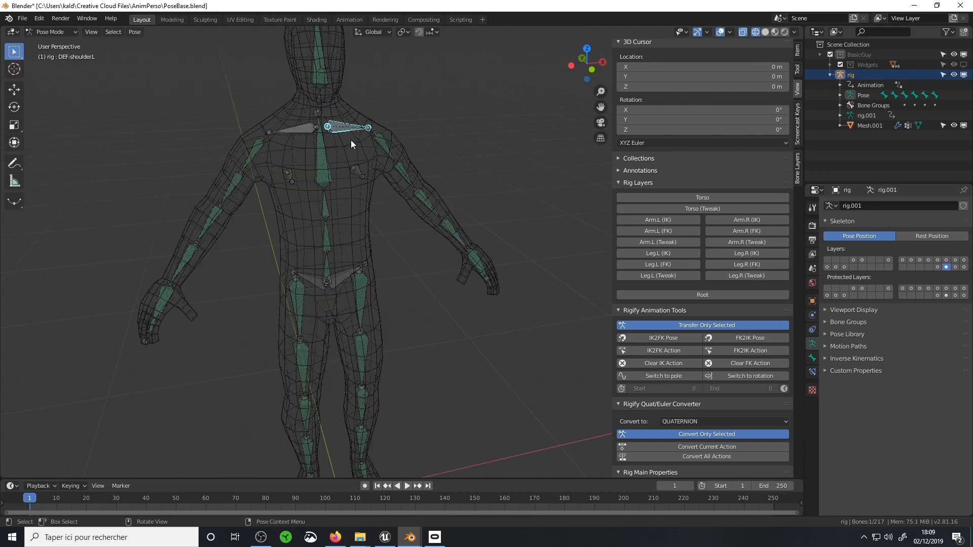
click(813, 357)
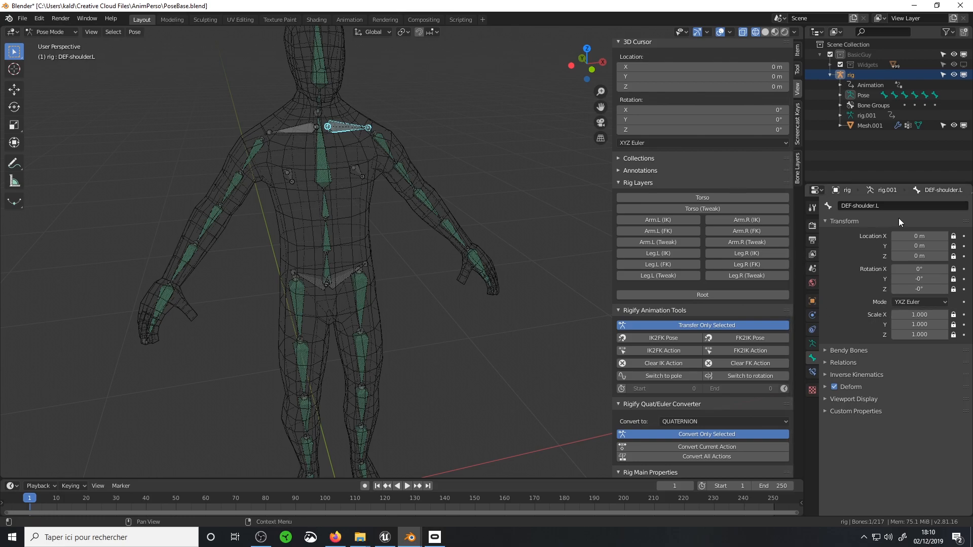
Make all the rig's control layers visible again: Torso, both arms, both legs with their tweaks, and Root
click(812, 344)
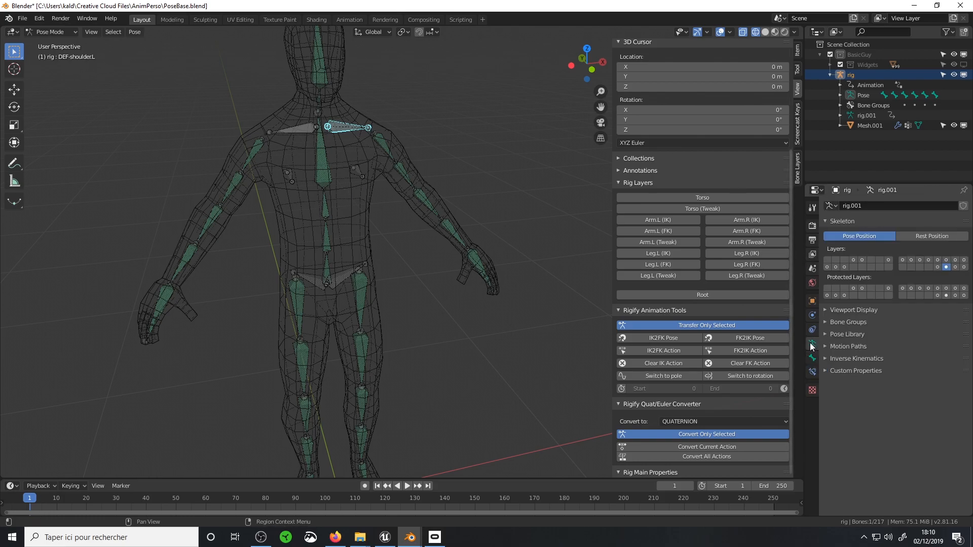
click(853, 260)
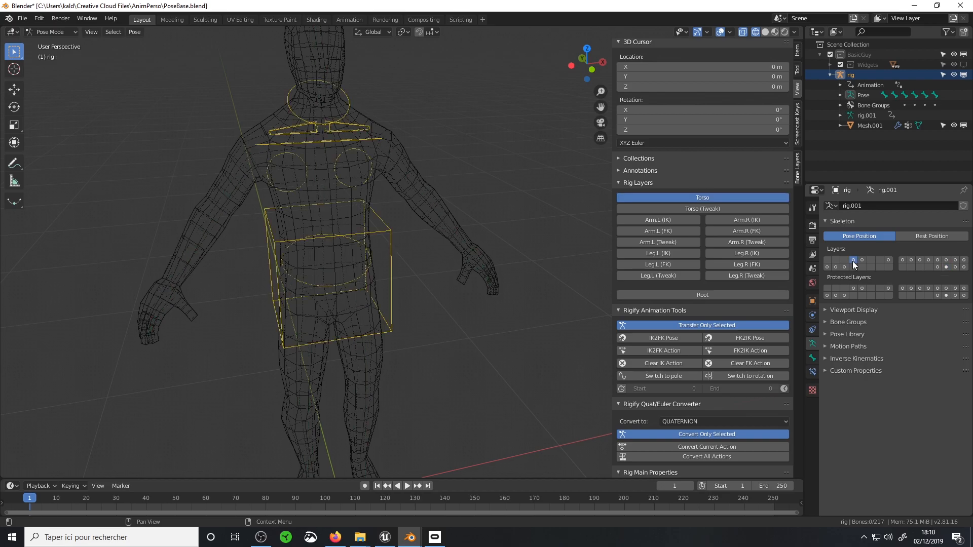
shift+click(862, 260)
shift+click(888, 260)
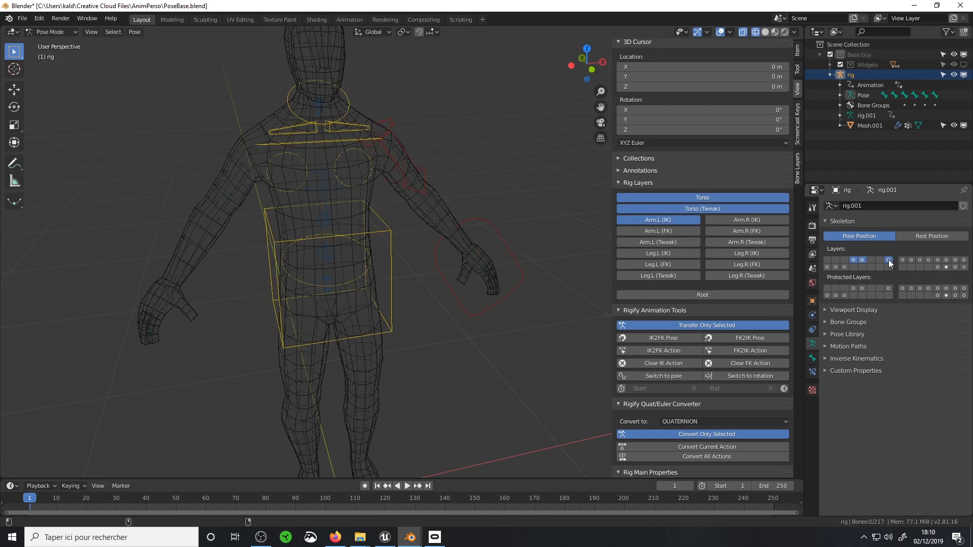
shift+click(827, 267)
shift+click(836, 267)
shift+click(845, 267)
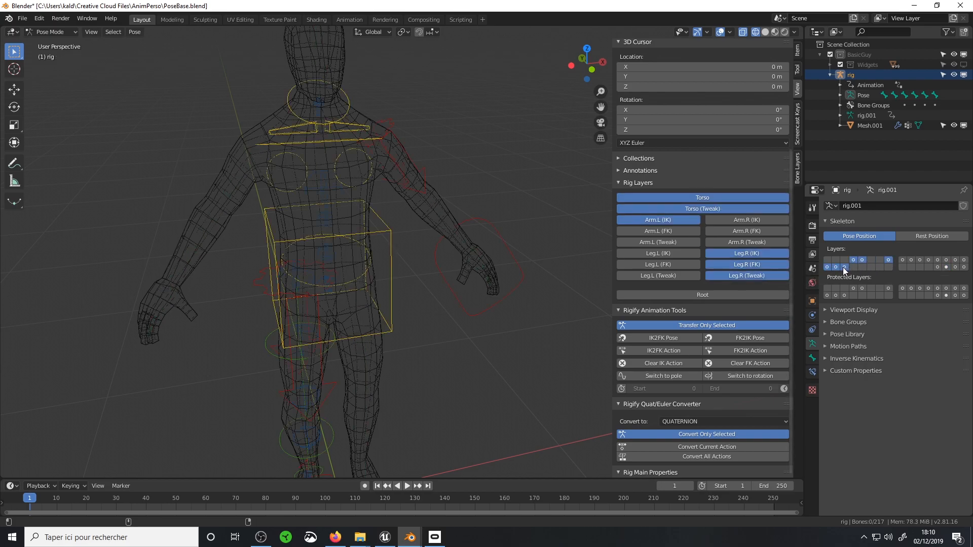
shift+drag(902, 261, 964, 263)
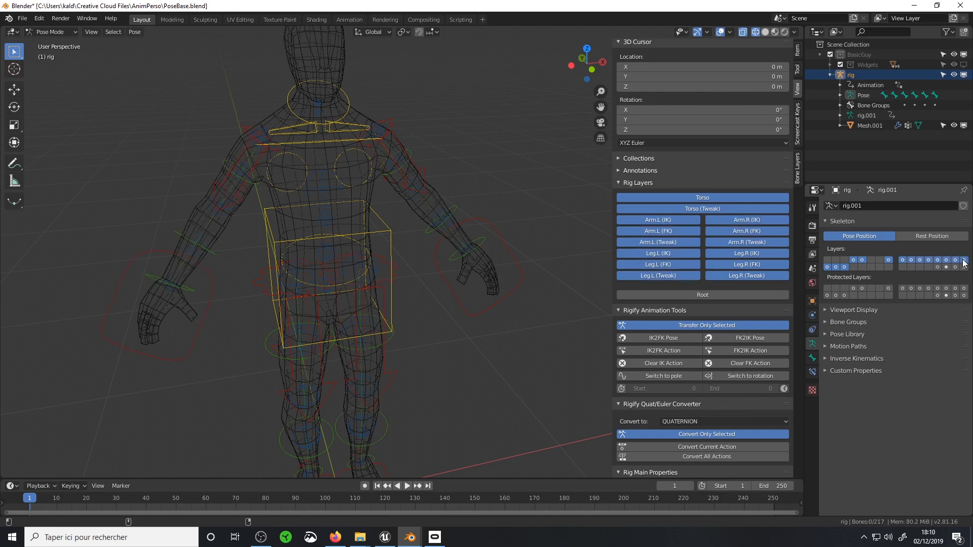
shift+click(938, 267)
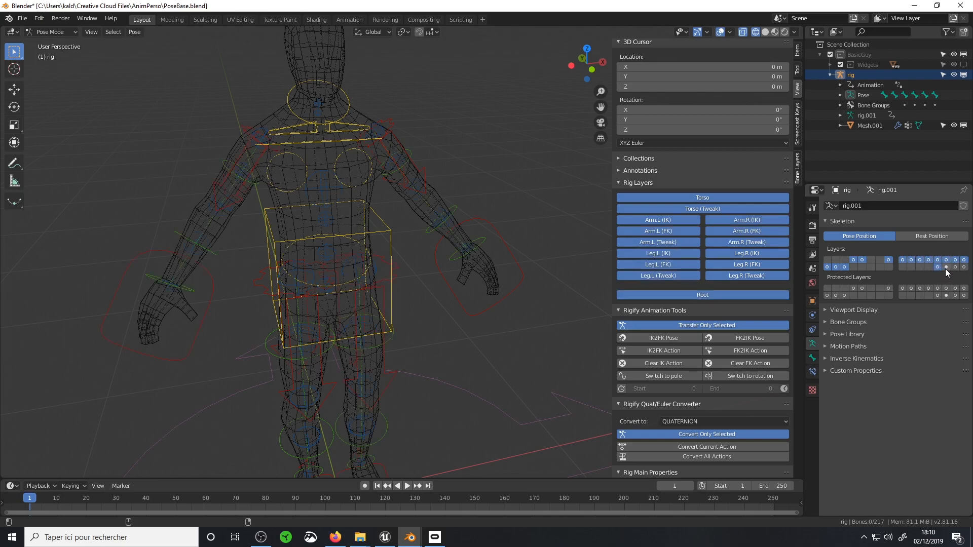
Switch to Object Mode and add the character mesh to the selection together with the rig
scroll(388, 229, down, 3)
middle_drag(376, 269, 416, 239)
scroll(376, 244, up, 3)
scroll(415, 238, down, 4)
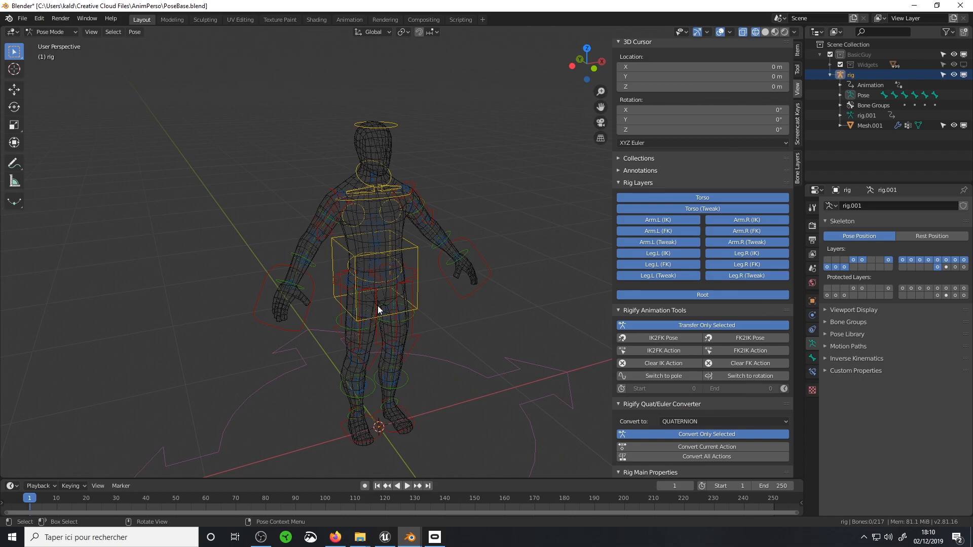
scroll(371, 296, down, 1)
scroll(379, 279, up, 1)
click(56, 30)
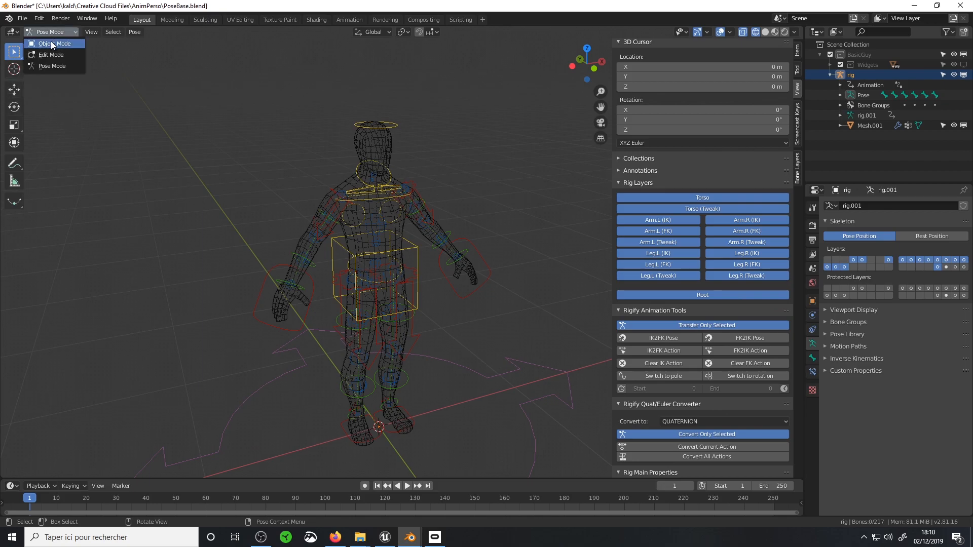
click(51, 41)
shift+click(376, 143)
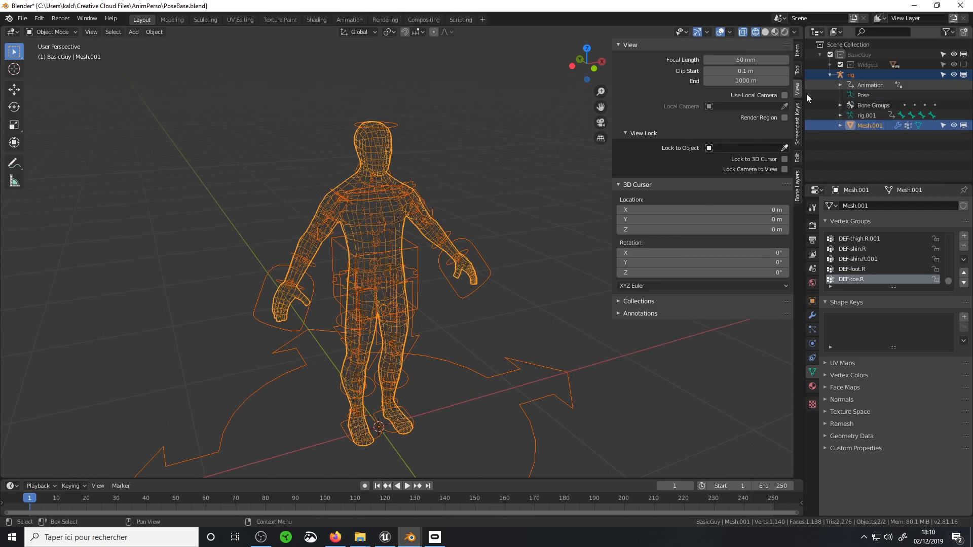
Start an FBX export limited to Selected Objects, with only Armature and Mesh as object types
click(22, 18)
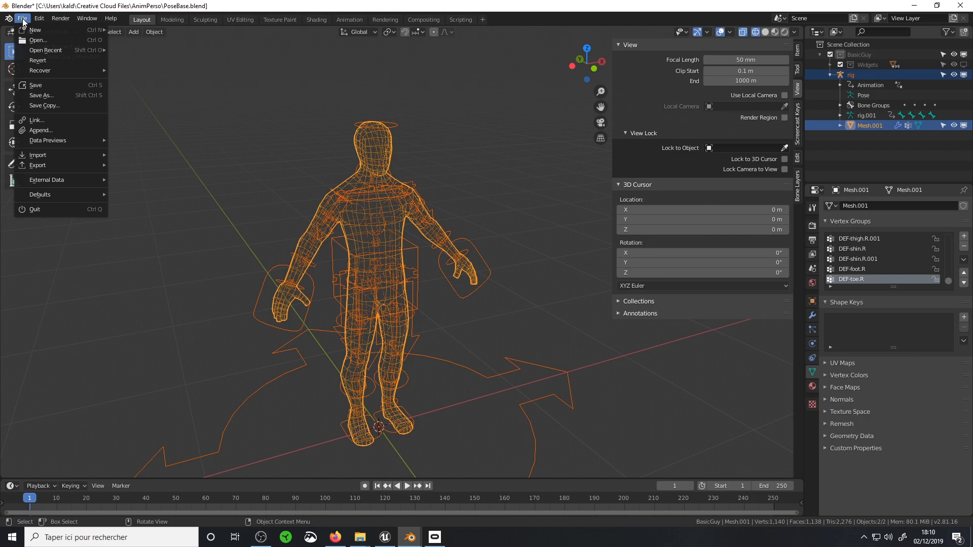
mouse_move(59, 163)
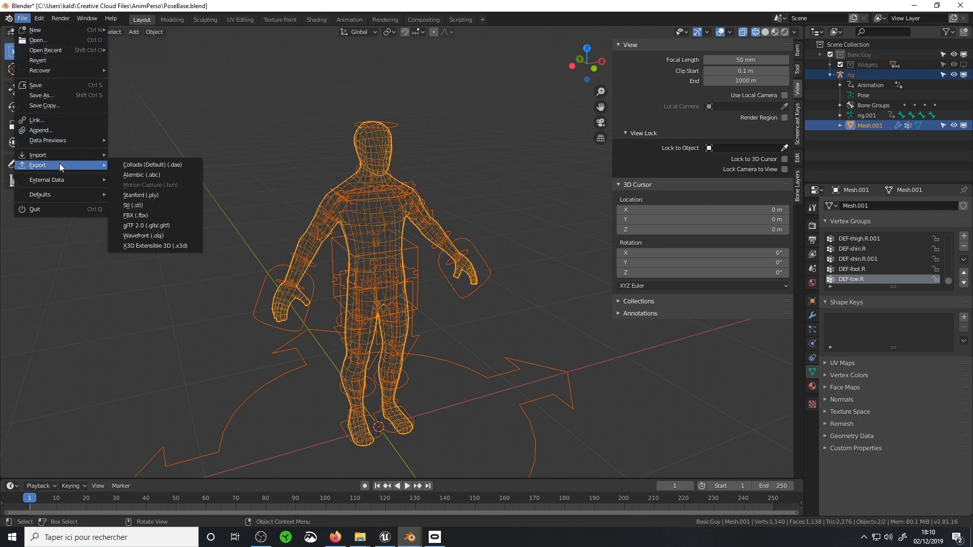
click(169, 216)
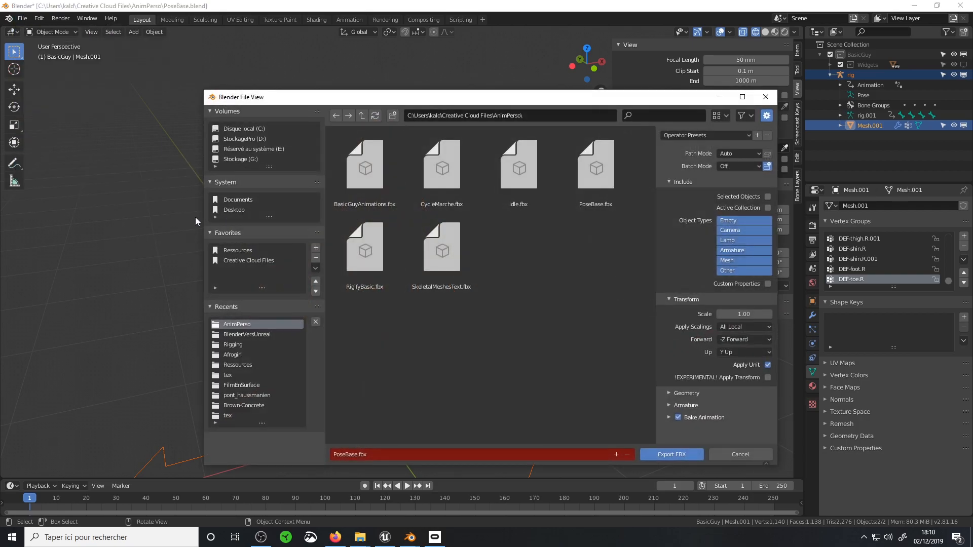
click(768, 196)
drag(655, 229, 613, 230)
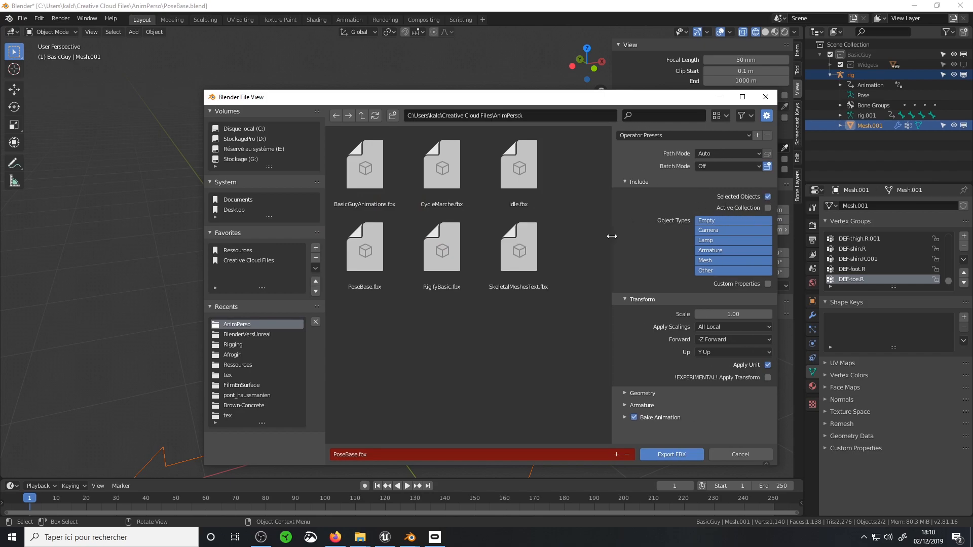
click(704, 225)
click(703, 251)
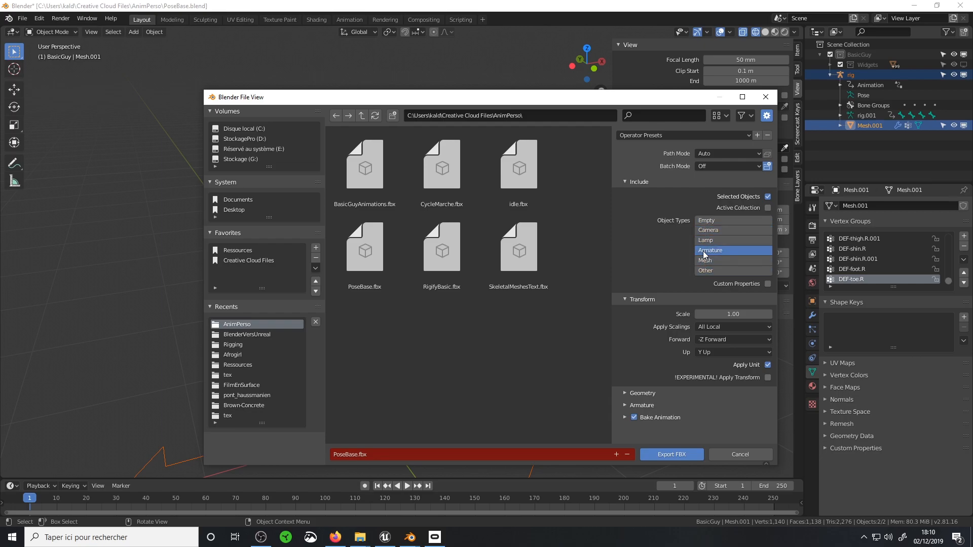
shift+click(705, 260)
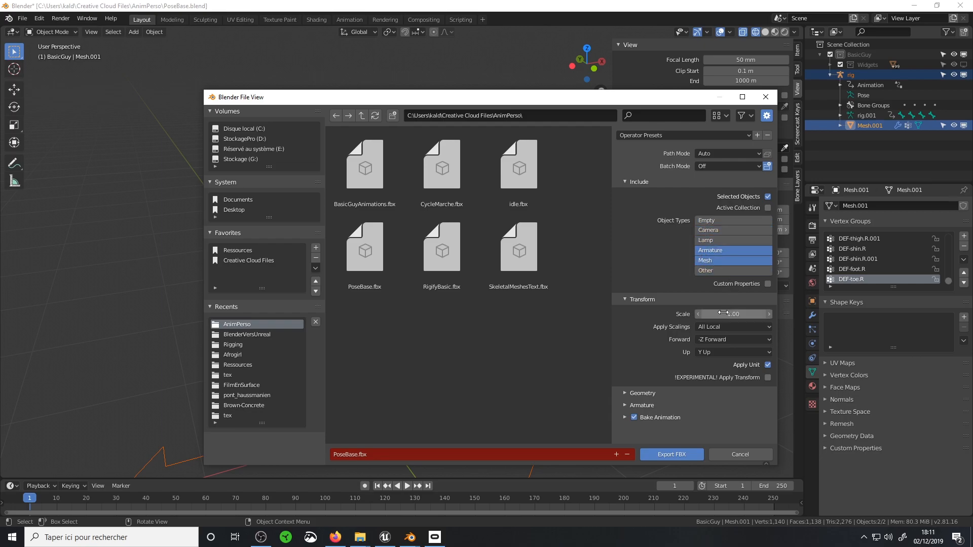
Set the FBX export's geometry smoothing to Face
click(634, 394)
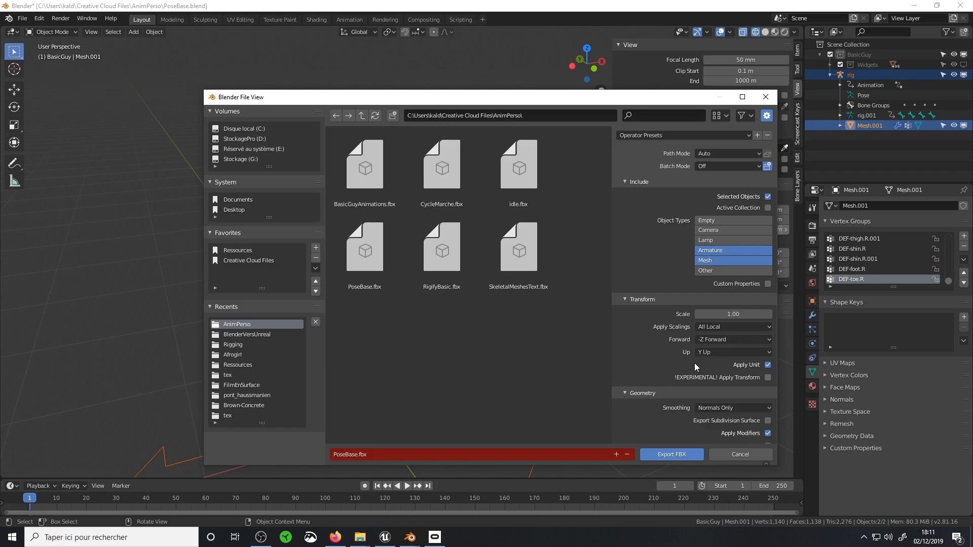
scroll(695, 366, down, 2)
click(712, 360)
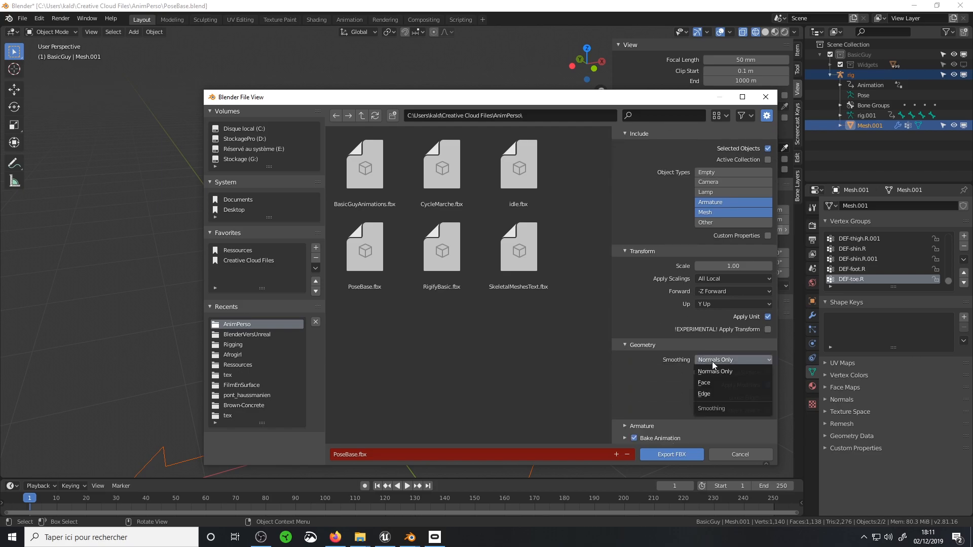
click(711, 394)
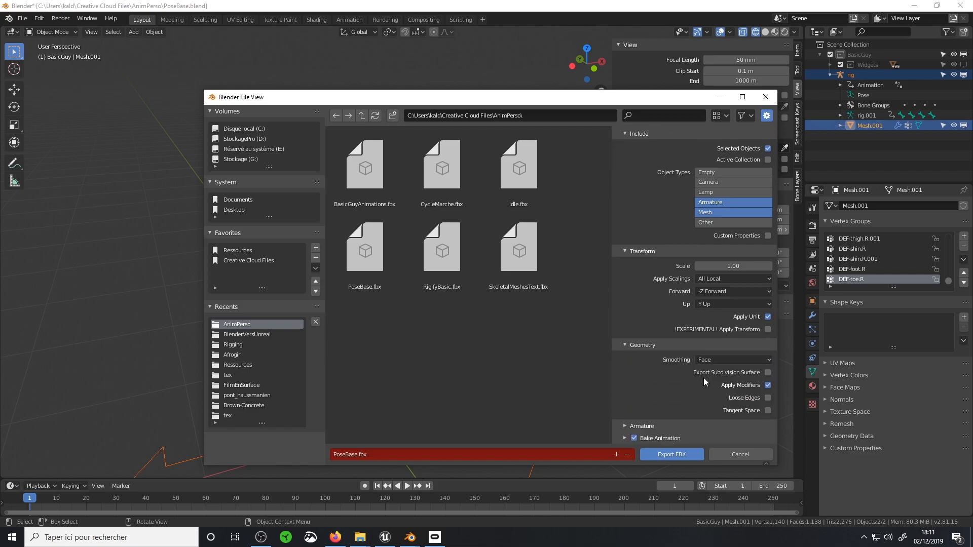
Enable Only Deform Bones in the armature options of the FBX export
click(623, 345)
click(625, 405)
scroll(680, 364, down, 2)
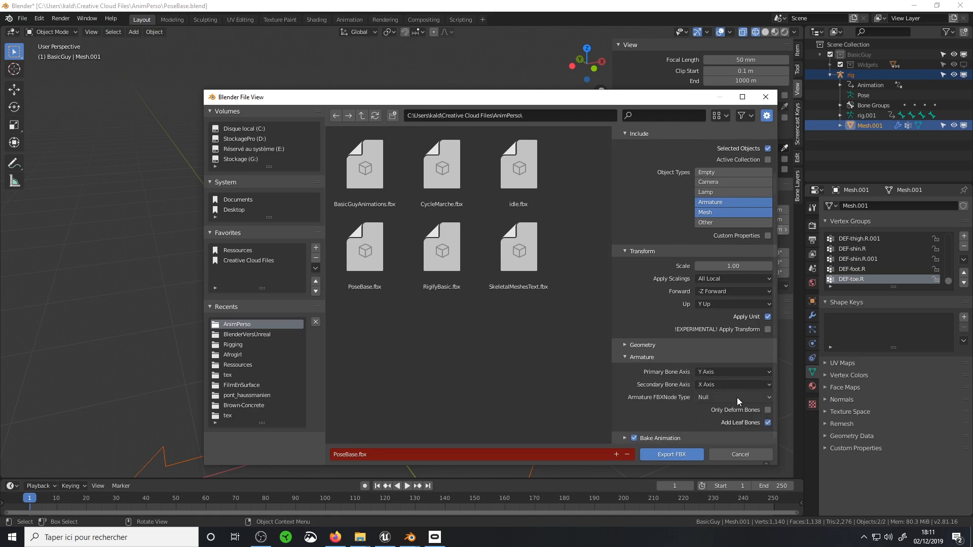
click(767, 411)
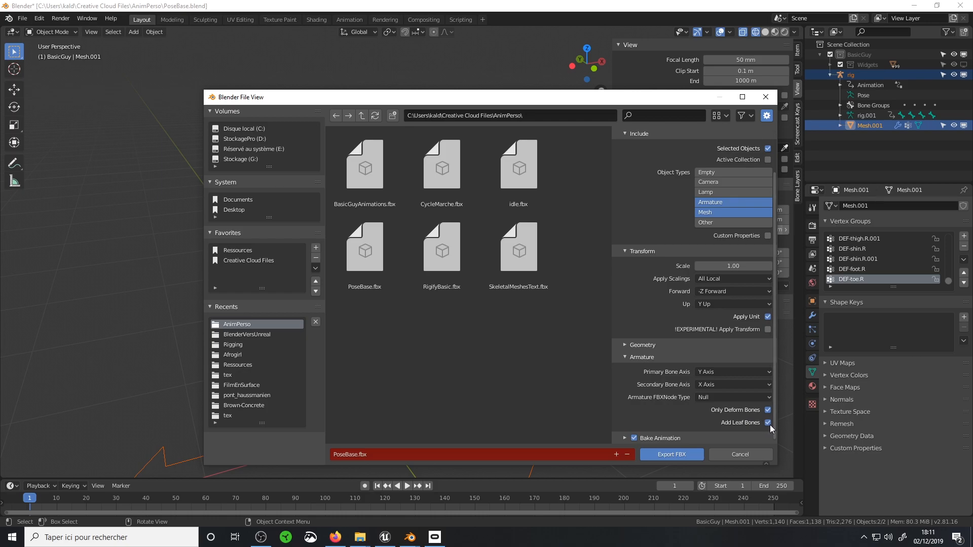
Disable Add Leaf Bones in the FBX export's armature options and expand the Bake Animation settings for review
click(768, 422)
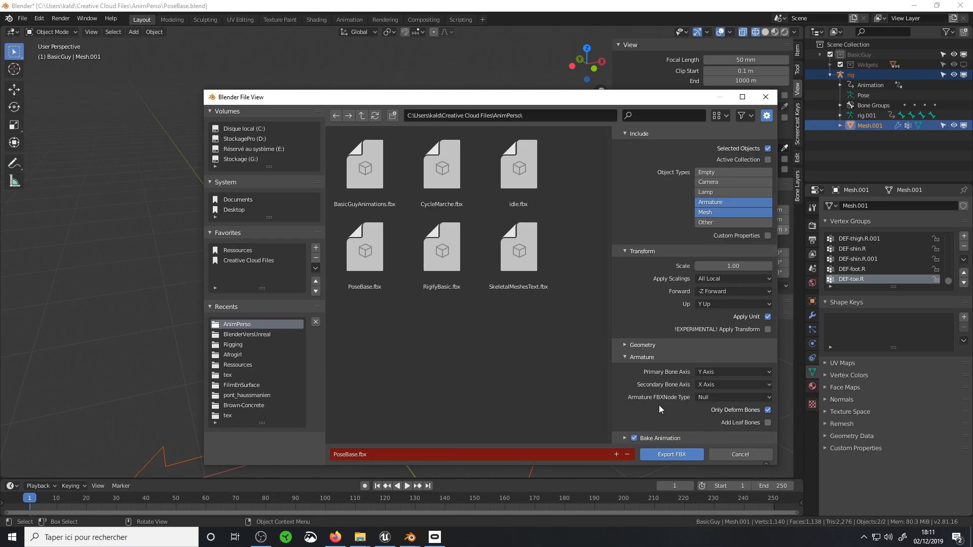
click(625, 438)
scroll(643, 413, down, 4)
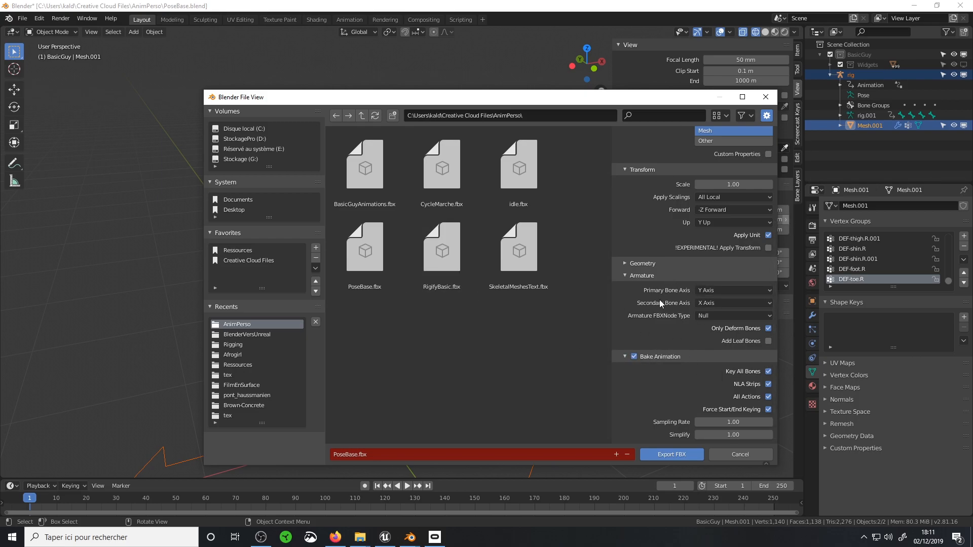
scroll(664, 299, up, 5)
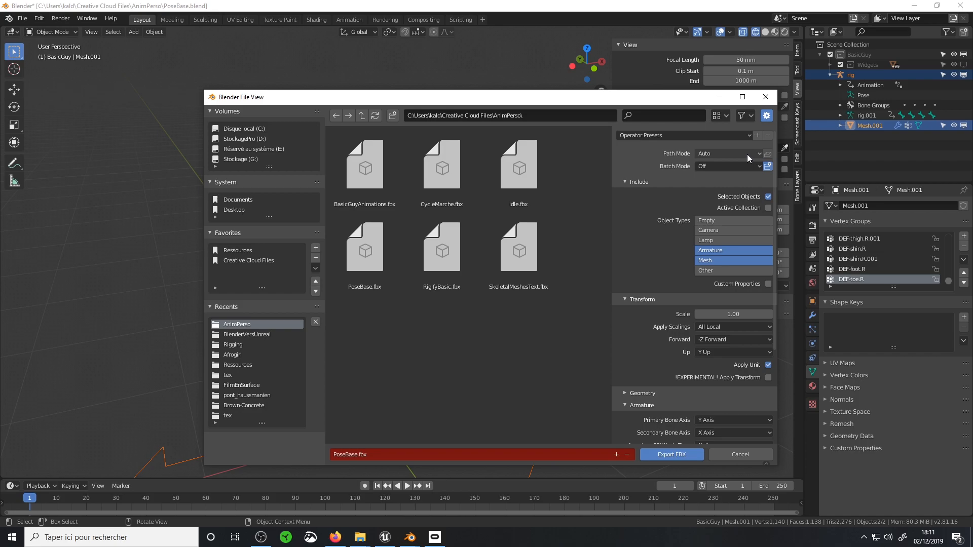
Apply the Ue4 Skeletalmeshbase operator preset and export the selection over the existing PoseBase.fbx
drag(657, 96, 651, 114)
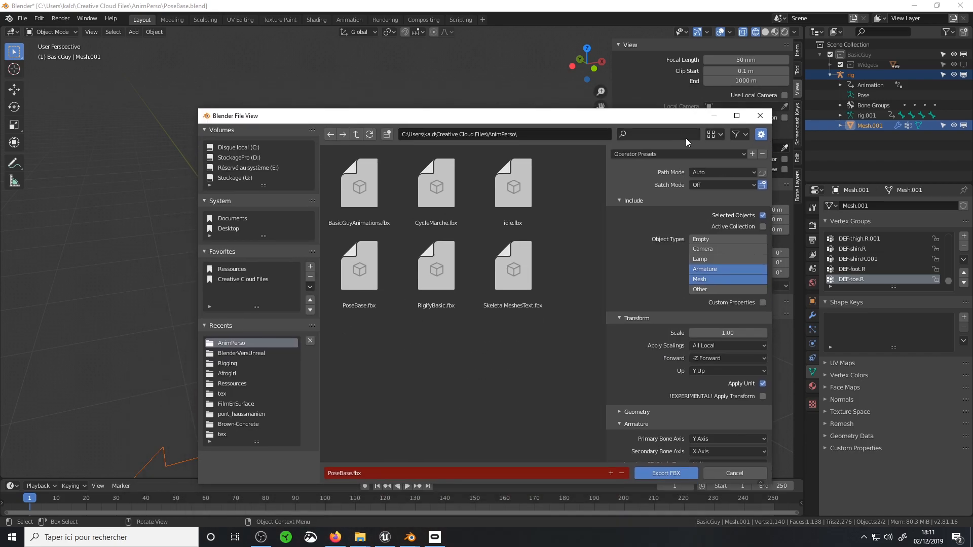
click(726, 172)
click(741, 150)
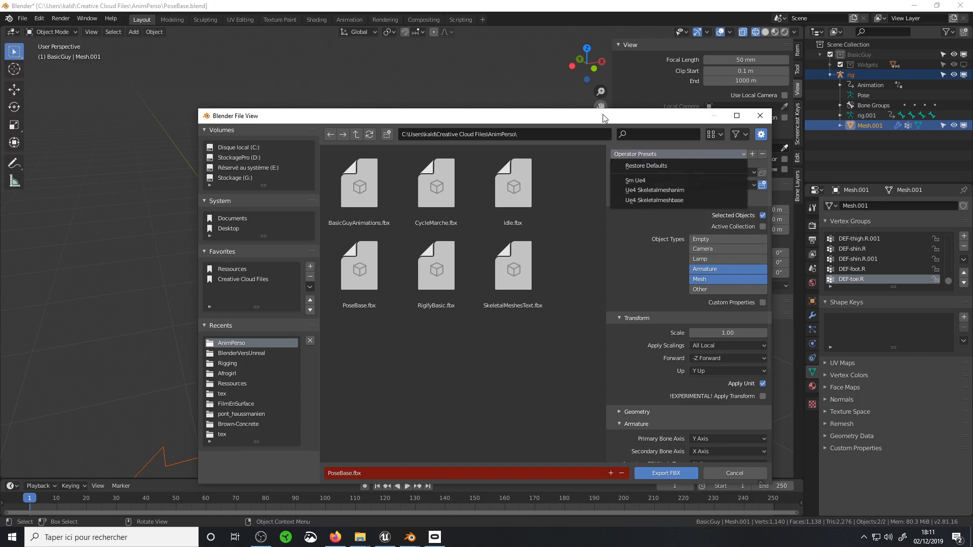
drag(657, 115, 636, 194)
click(700, 252)
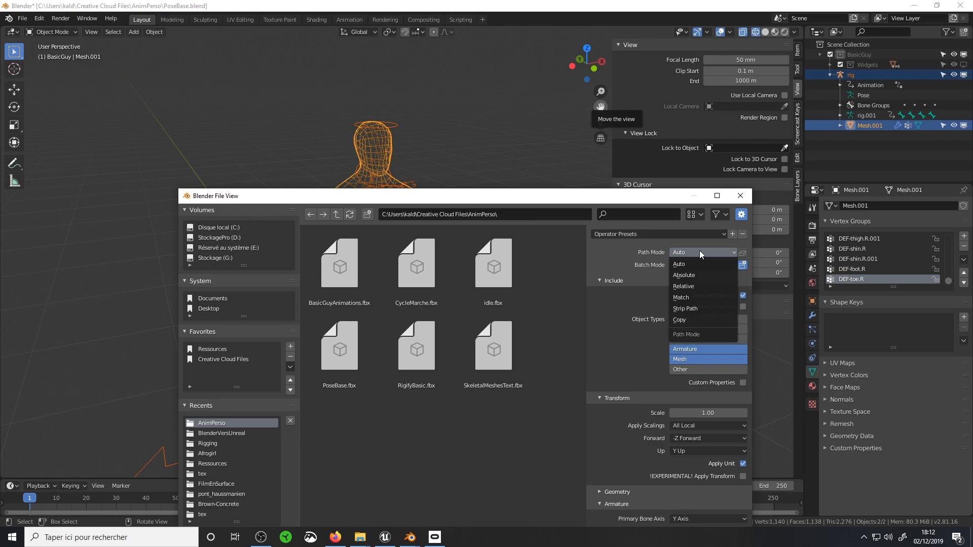
click(683, 236)
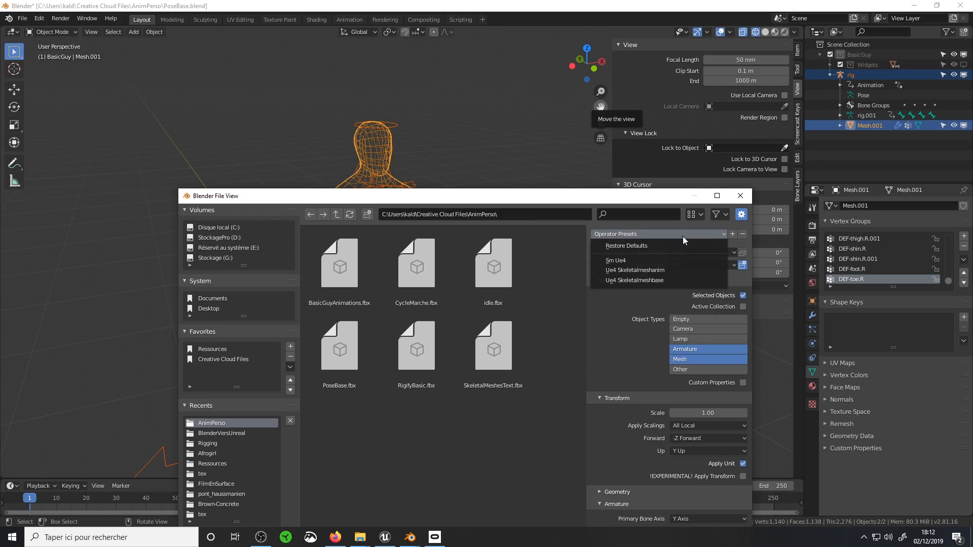
click(672, 269)
click(723, 235)
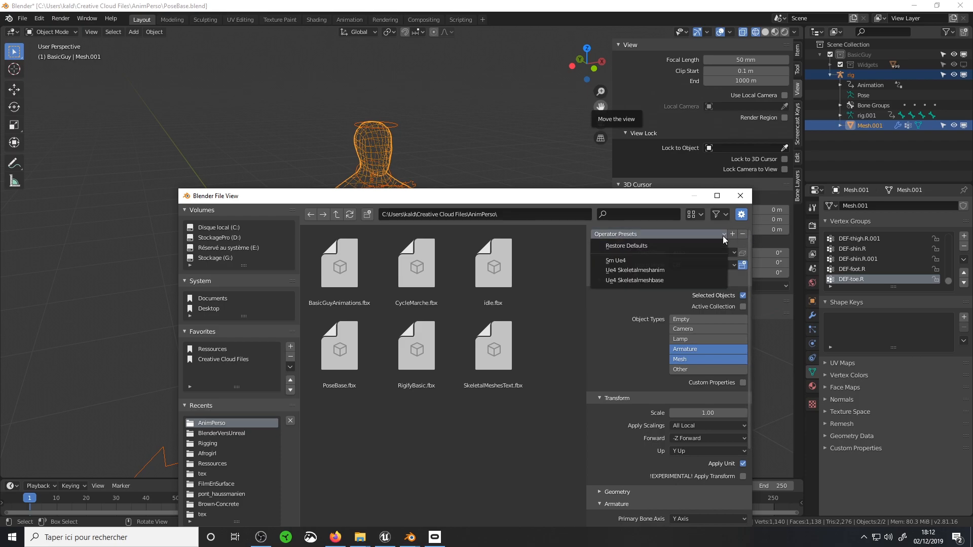
click(664, 279)
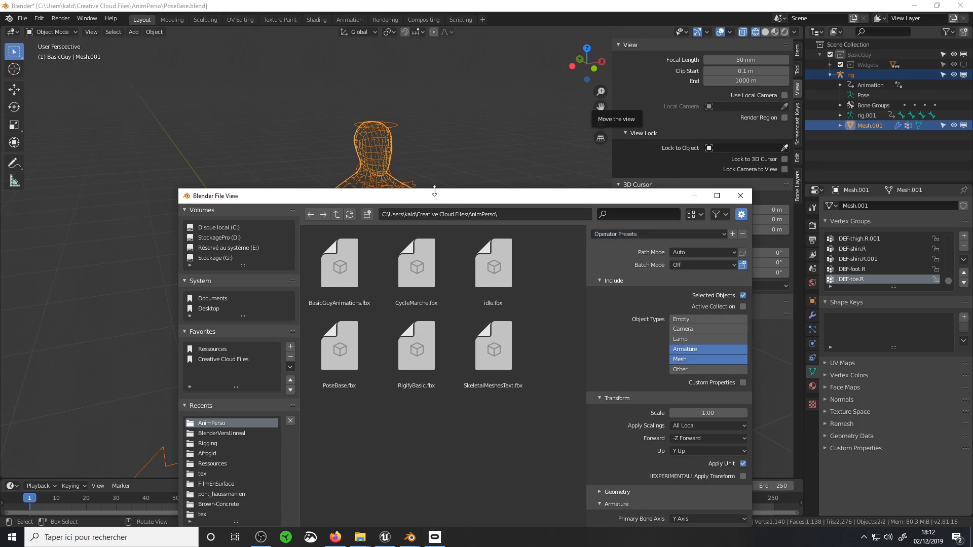
drag(446, 199, 372, 110)
click(571, 456)
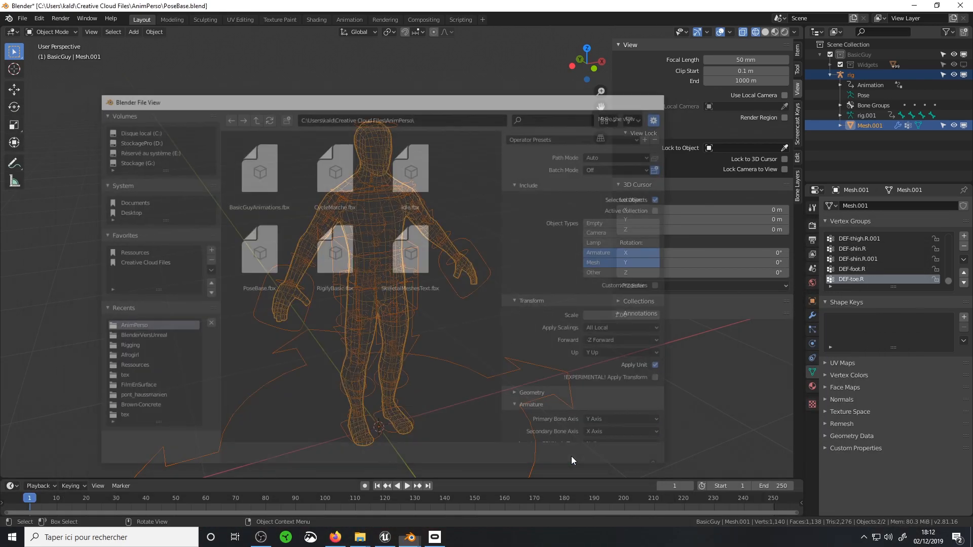
Switch to Unreal Editor and bring PoseBase.fbx from the AnimPerso folder into the Rigify/Methode1 content folder
click(385, 537)
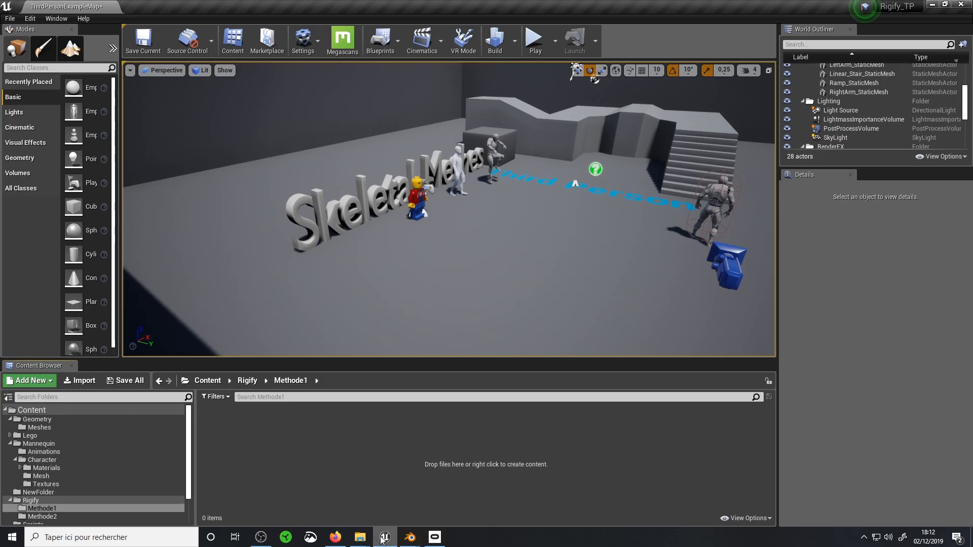
mouse_move(360, 537)
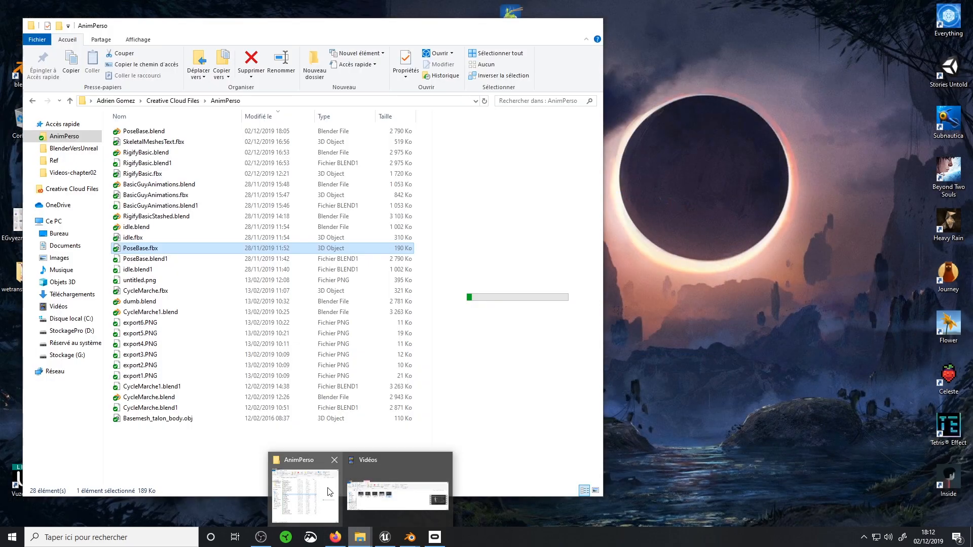
click(334, 498)
drag(303, 35, 787, 47)
click(641, 146)
drag(641, 146, 327, 473)
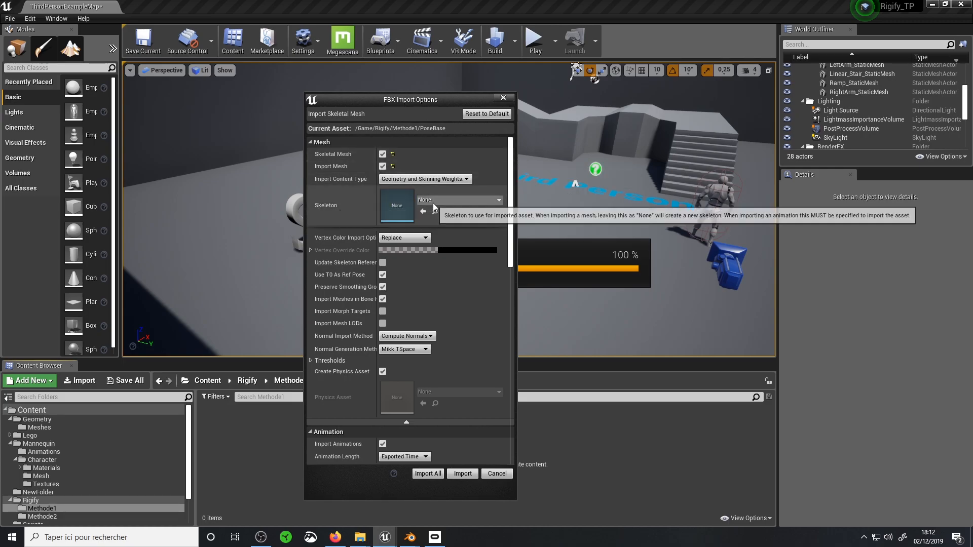
Check the available skeletons, leave the Skeleton set to None, and import PoseBase as a skeletal mesh
click(458, 199)
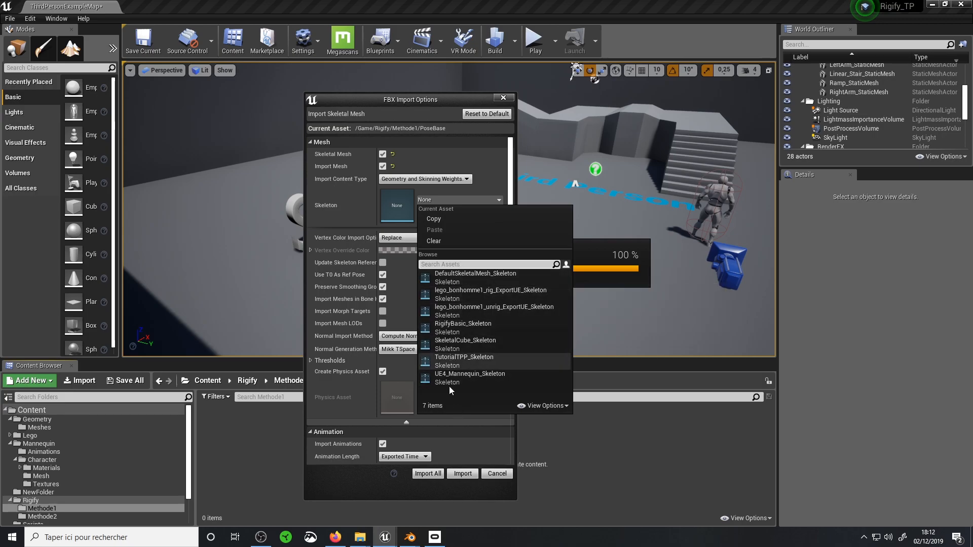
click(354, 211)
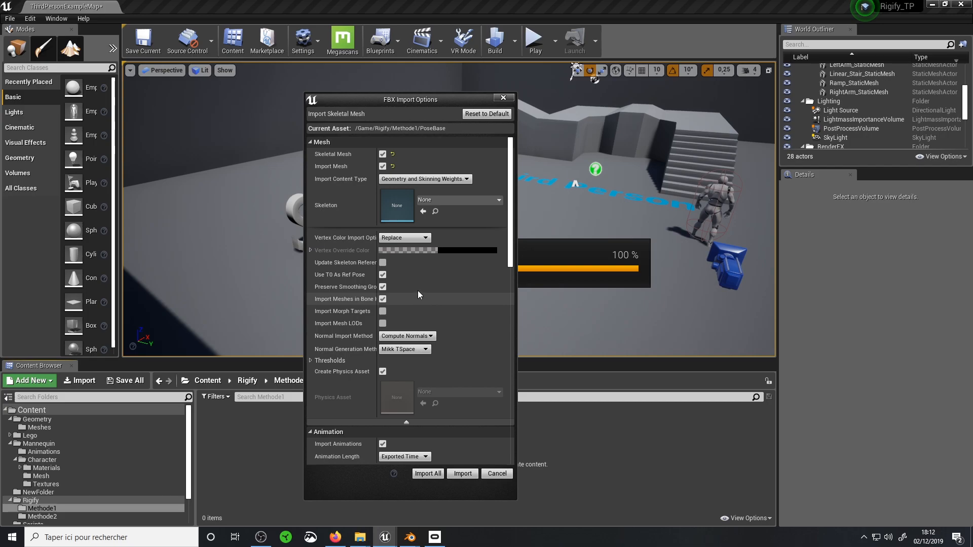
scroll(407, 299, down, 9)
click(459, 476)
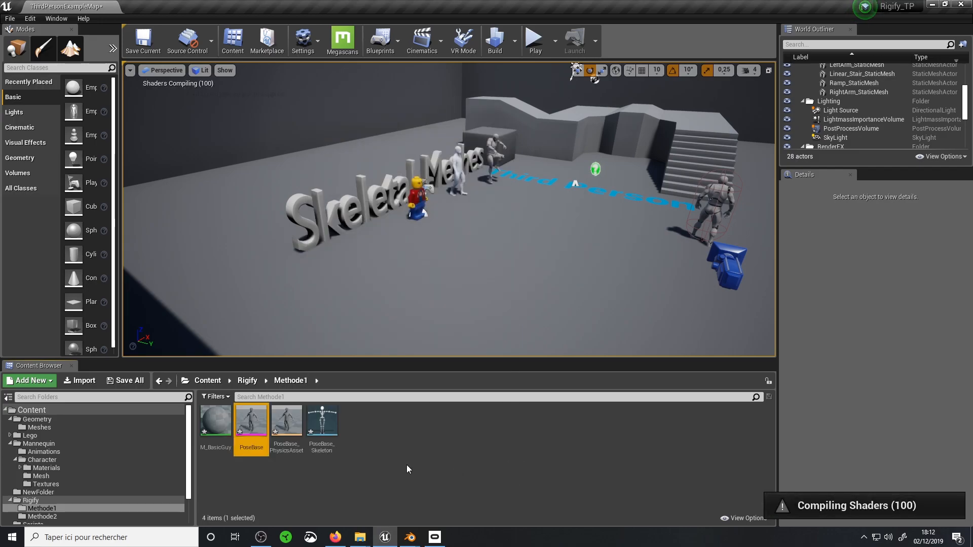
Open the imported PoseBase skeletal mesh and inspect it in the preview
mouse_move(234, 438)
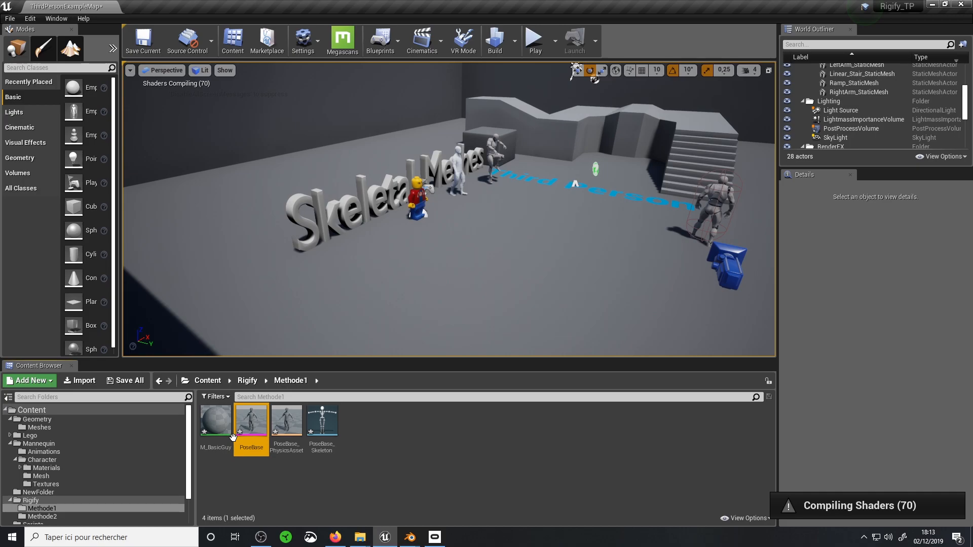
double_click(256, 418)
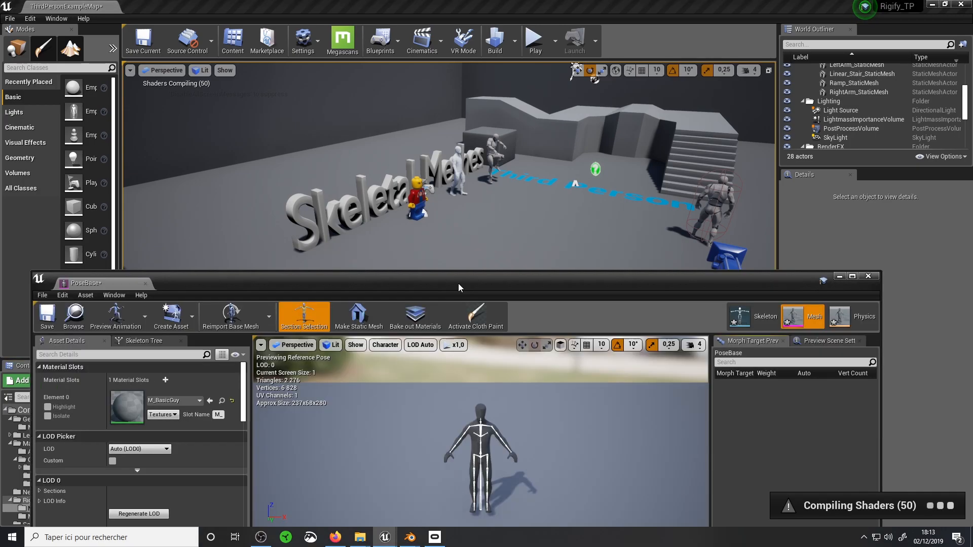
scroll(471, 273, up, 4)
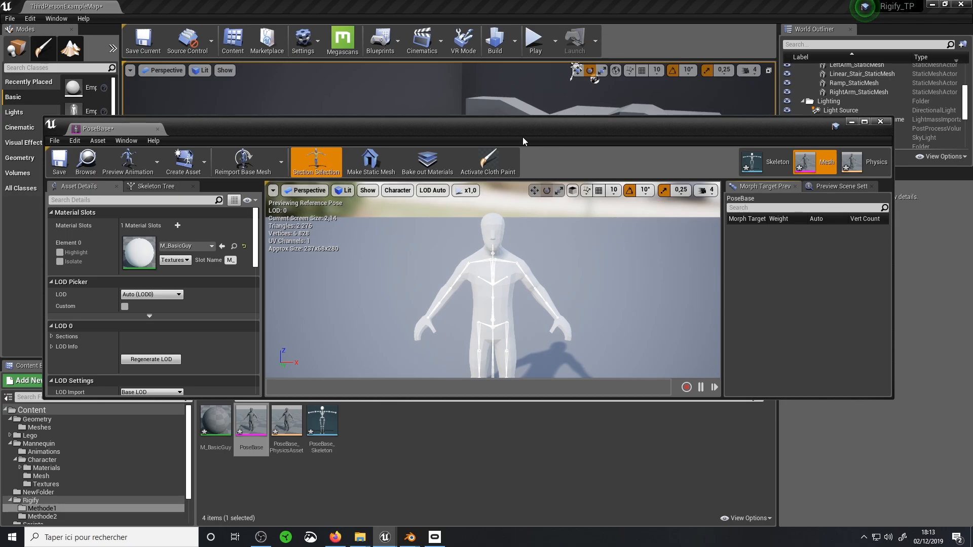
Open PoseBase_Skeleton and examine its bone hierarchy, checking the left-arm deform bones including DEF-forearm_L_001
double_click(322, 421)
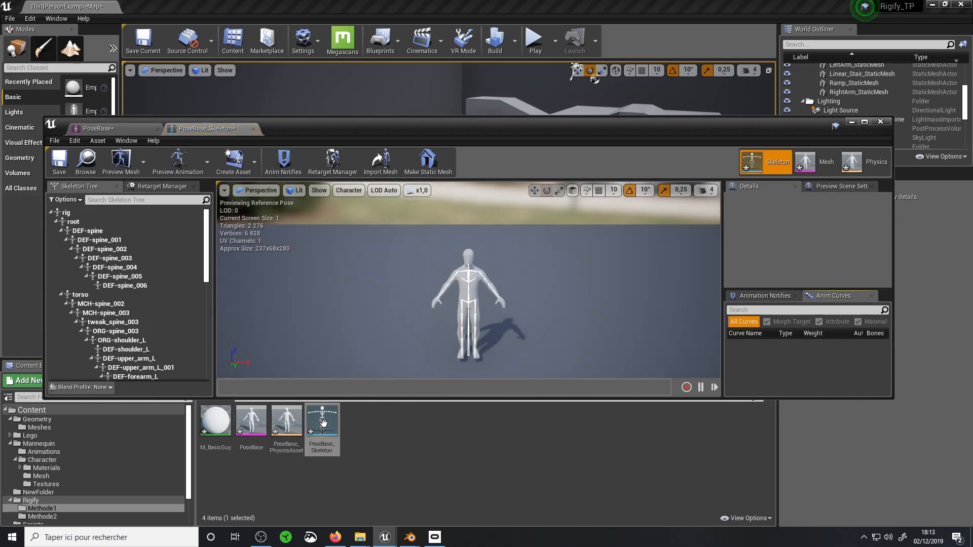
scroll(467, 278, up, 2)
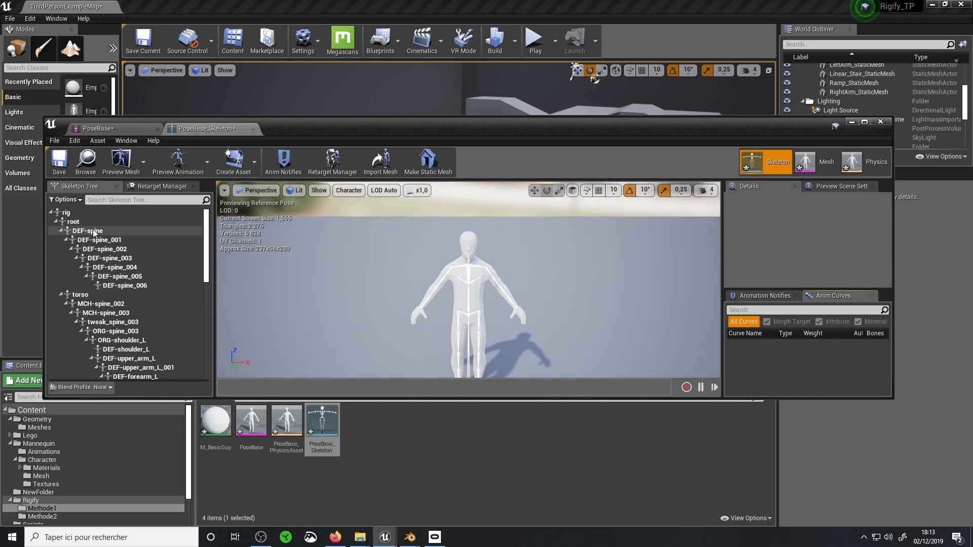
scroll(131, 308, down, 1)
scroll(124, 304, up, 1)
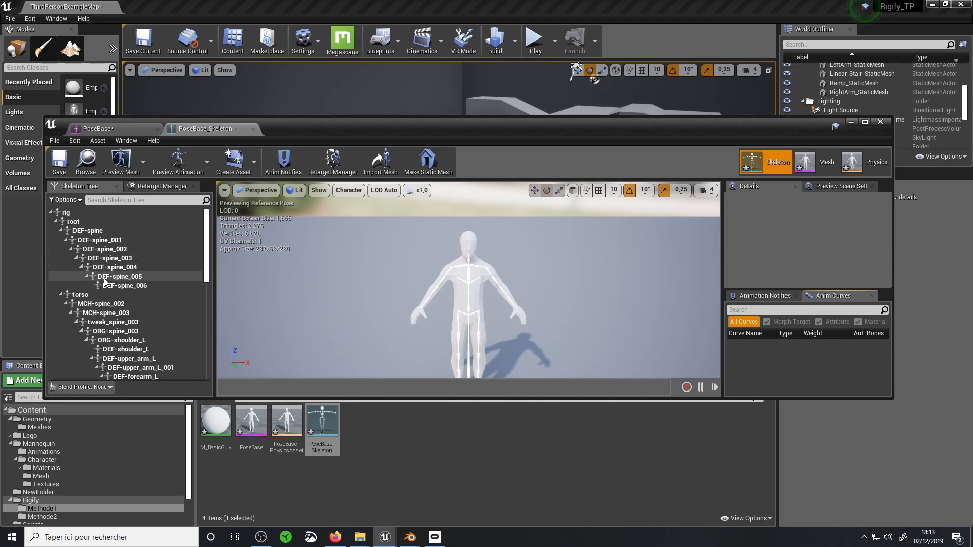
scroll(107, 295, down, 1)
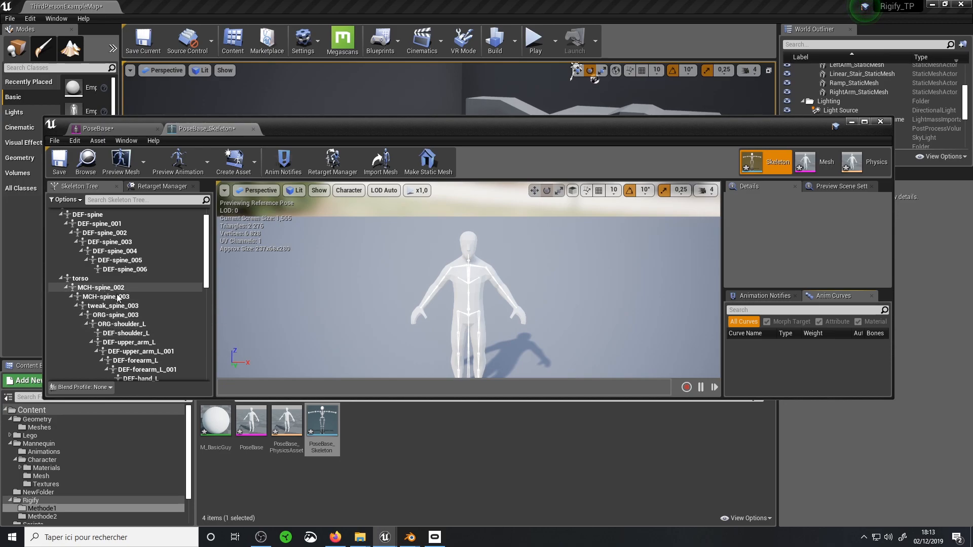
scroll(135, 310, down, 2)
click(135, 310)
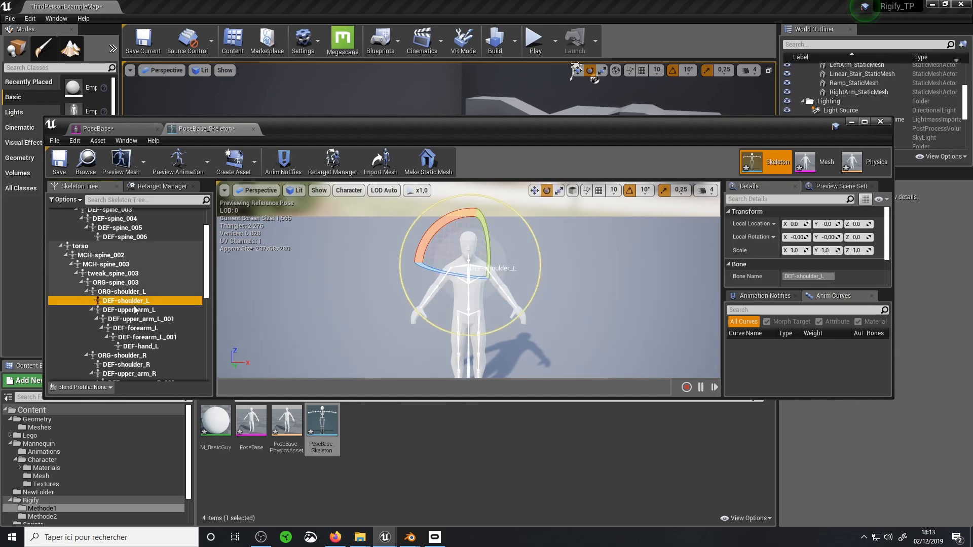
click(147, 337)
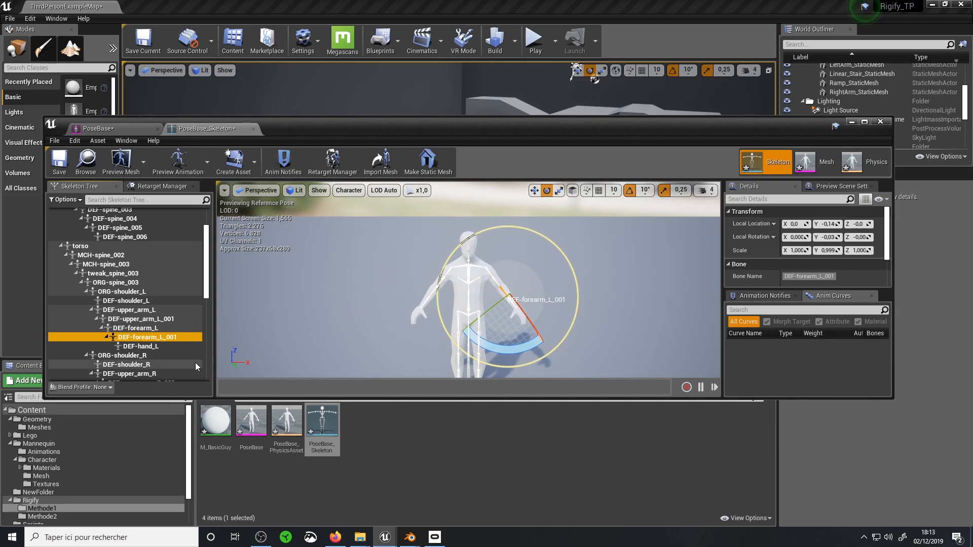
Open PoseBase_PhysicsAsset, inspect its collision bodies, and compare it with the skeleton asset
double_click(285, 422)
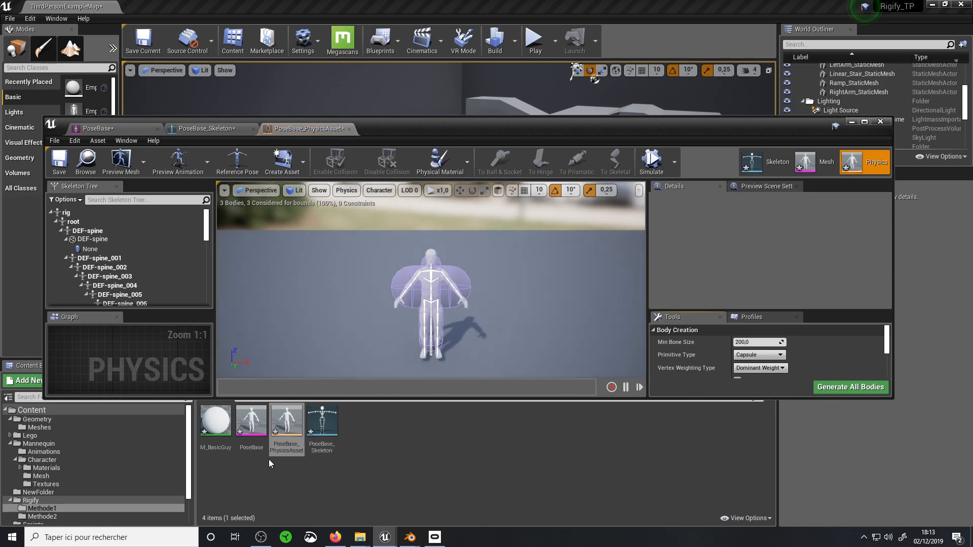
scroll(433, 317, up, 3)
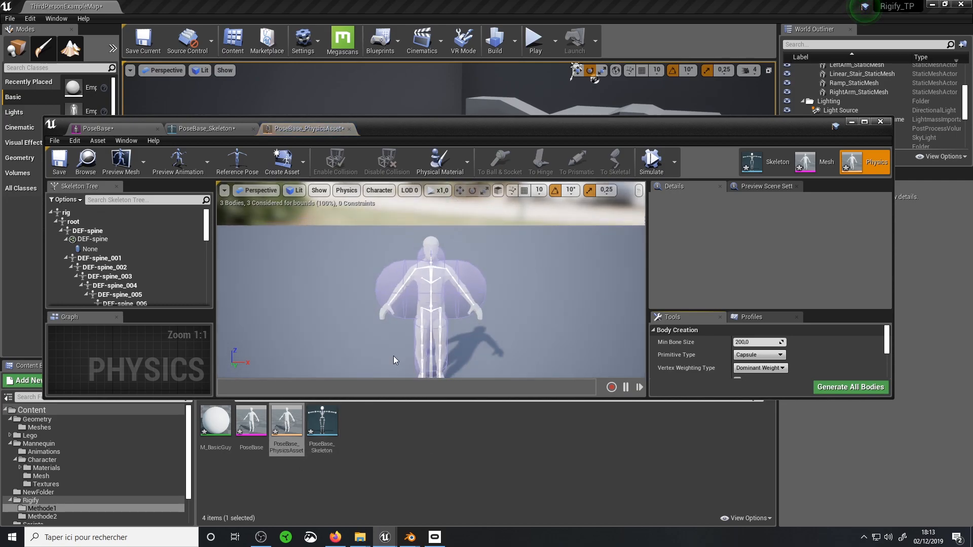
double_click(322, 420)
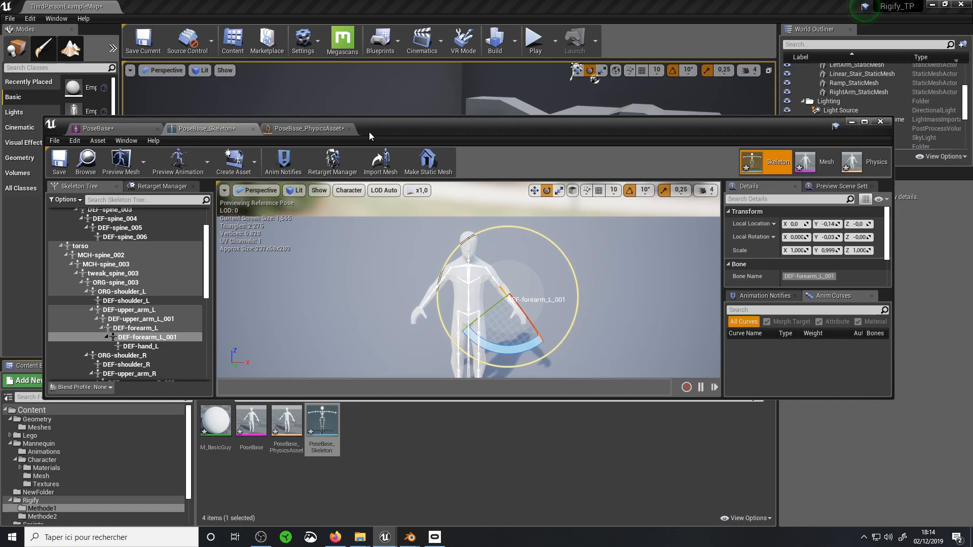
click(329, 129)
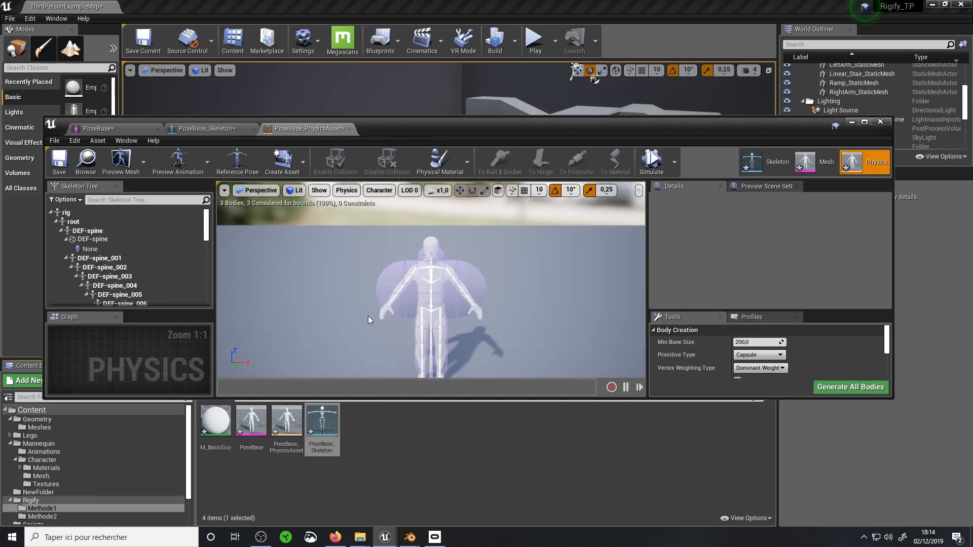
Delete the ORG-spine_003 and ORG-spine physics bodies, maximizing the asset editor for easier access
click(503, 263)
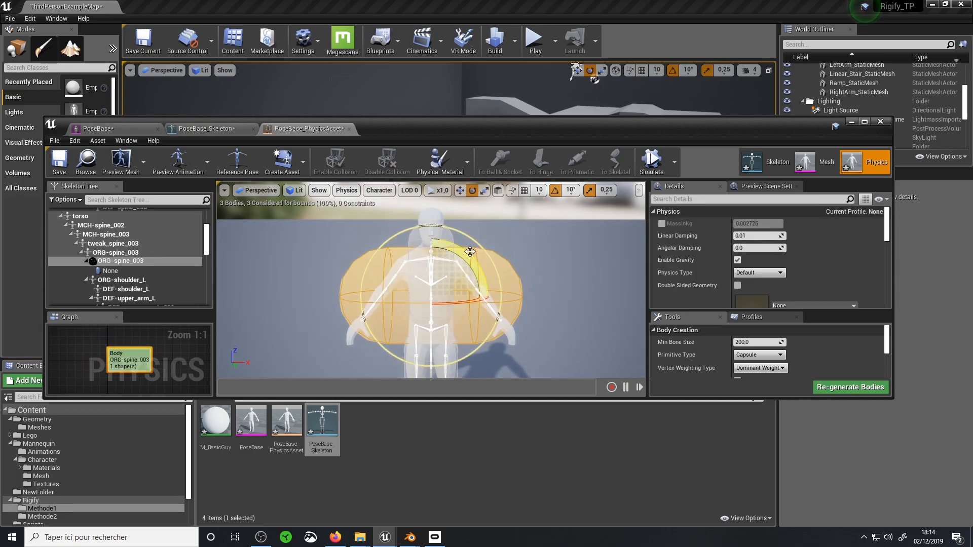
key(Delete)
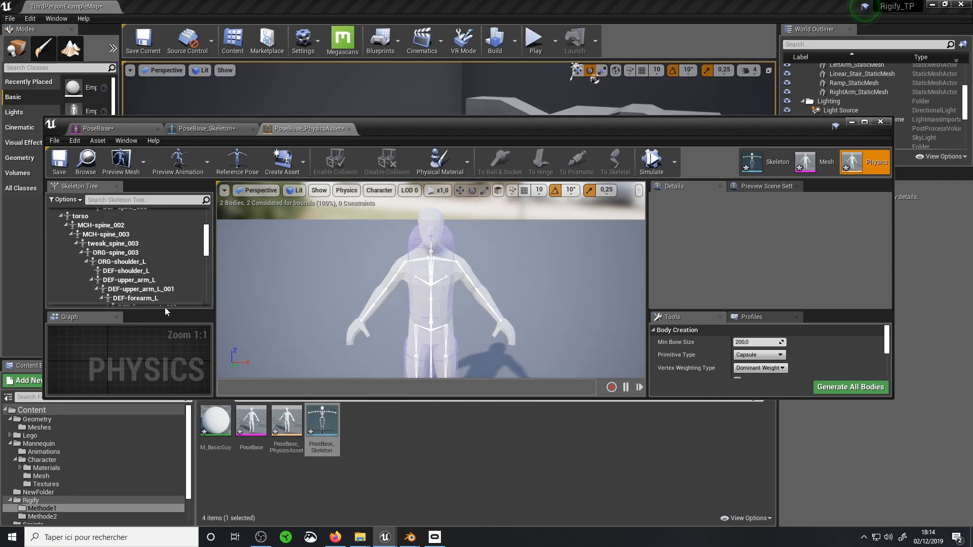
click(865, 122)
scroll(79, 229, down, 5)
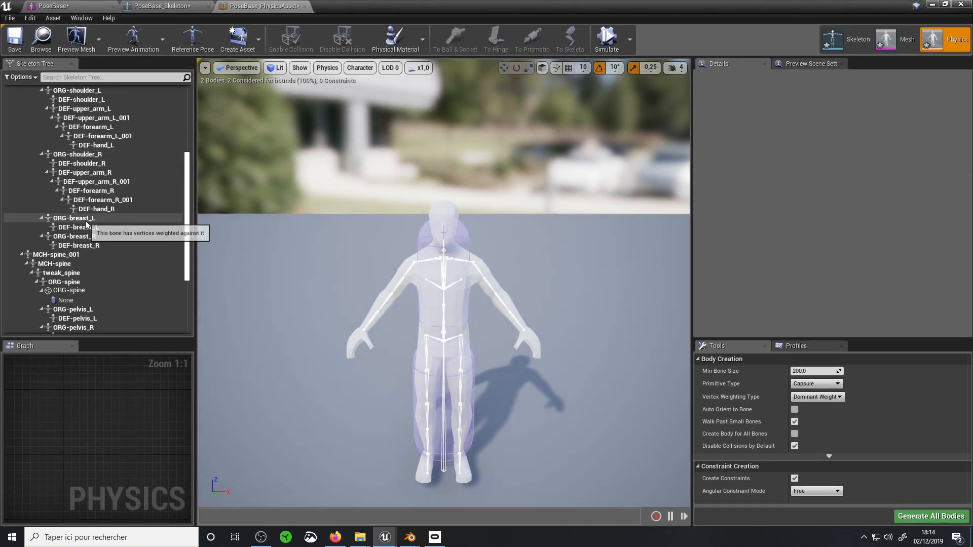
click(76, 193)
key(Delete)
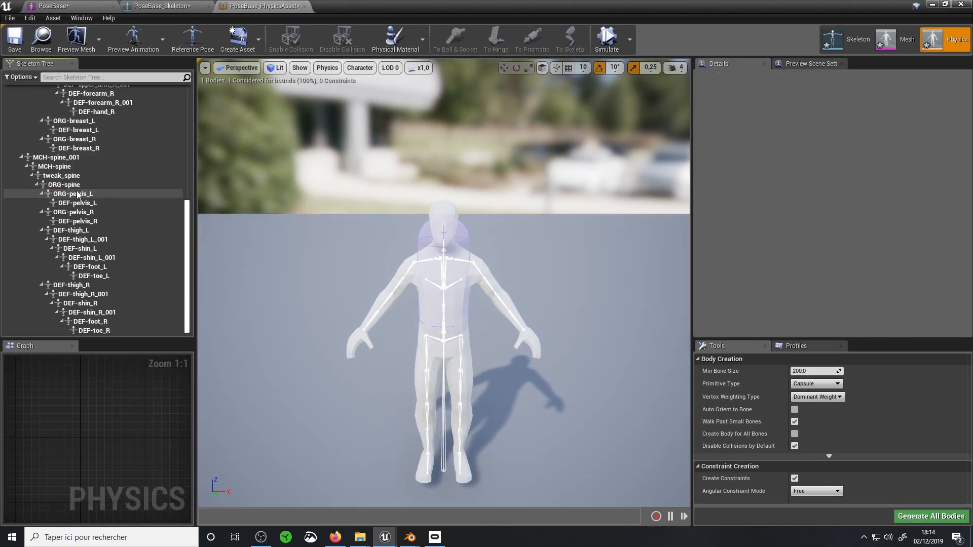
Delete the DEF-spine physics body from the physics asset
scroll(76, 233, up, 9)
click(44, 110)
click(44, 116)
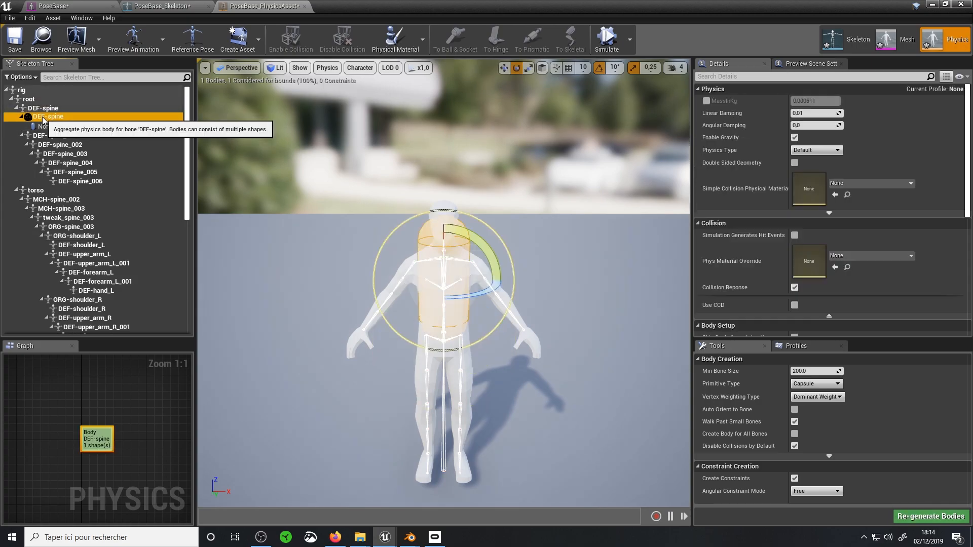
key(Delete)
scroll(550, 269, up, 4)
scroll(549, 270, down, 2)
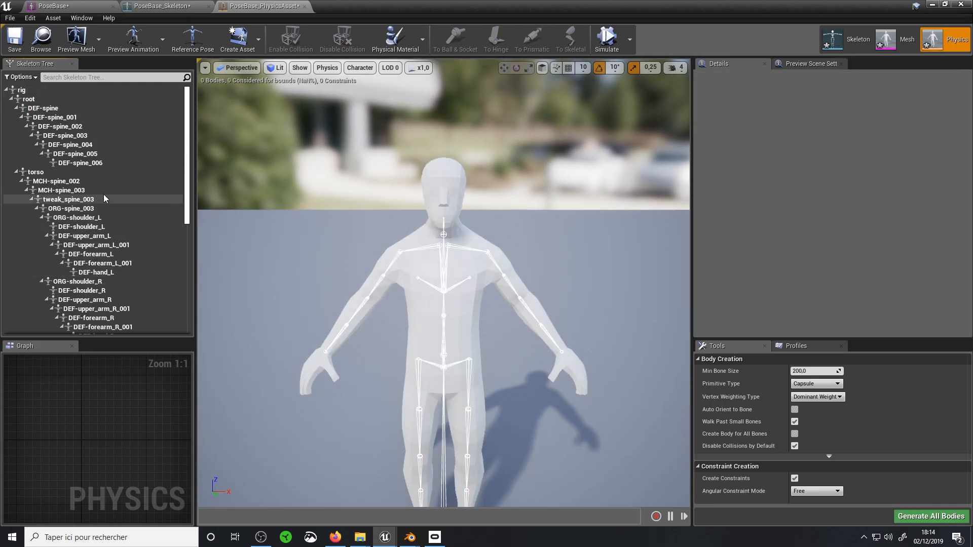
Add a sphere physics body to the DEF-spine_006 head bone
click(97, 163)
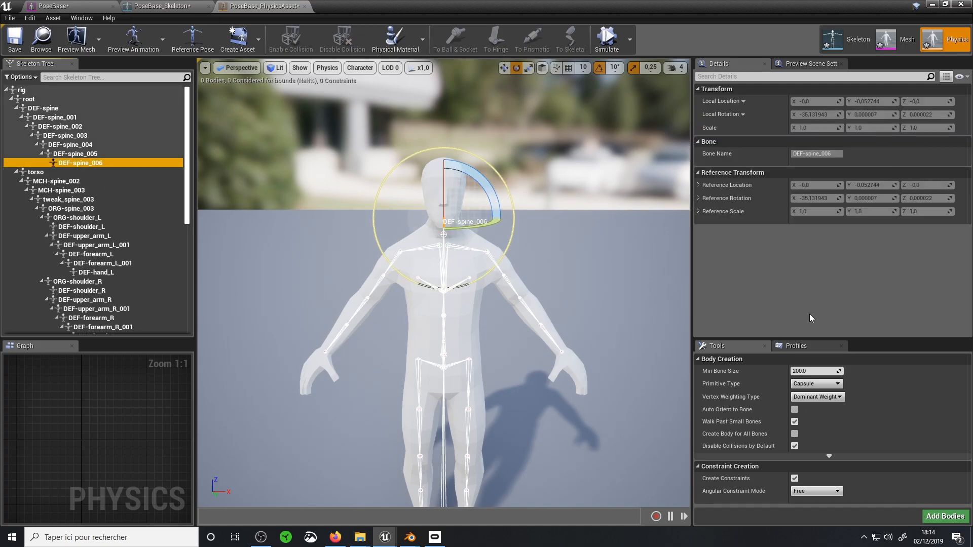
drag(743, 339, 741, 285)
click(807, 334)
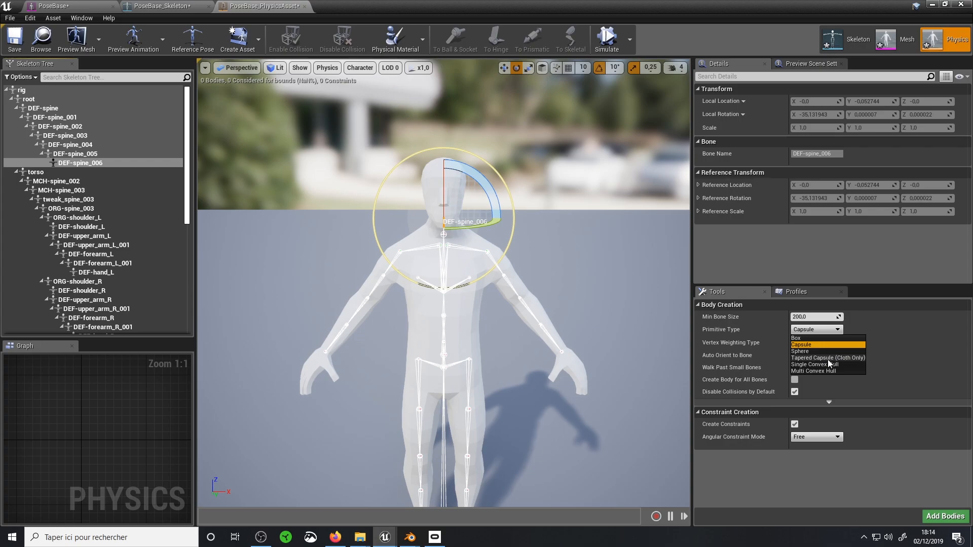
click(803, 352)
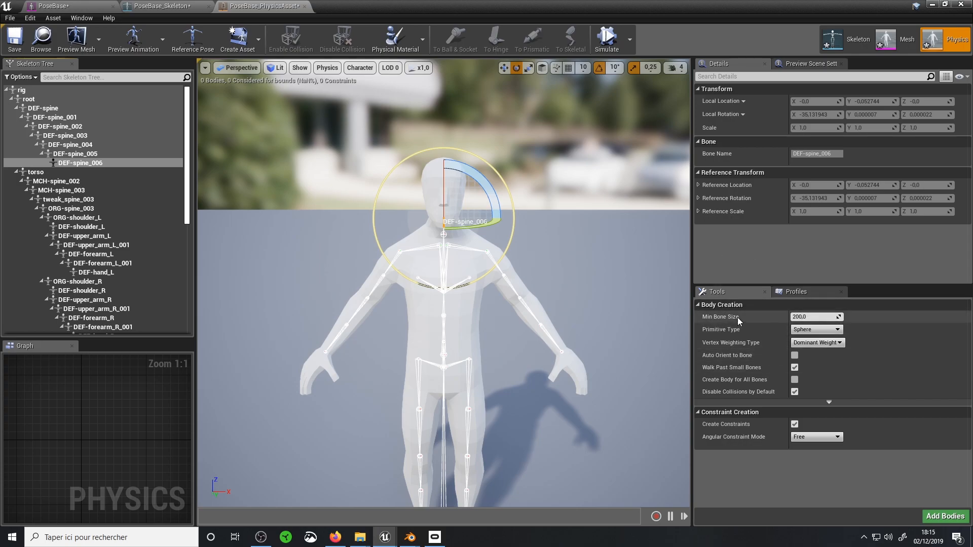
click(808, 330)
click(811, 343)
click(937, 522)
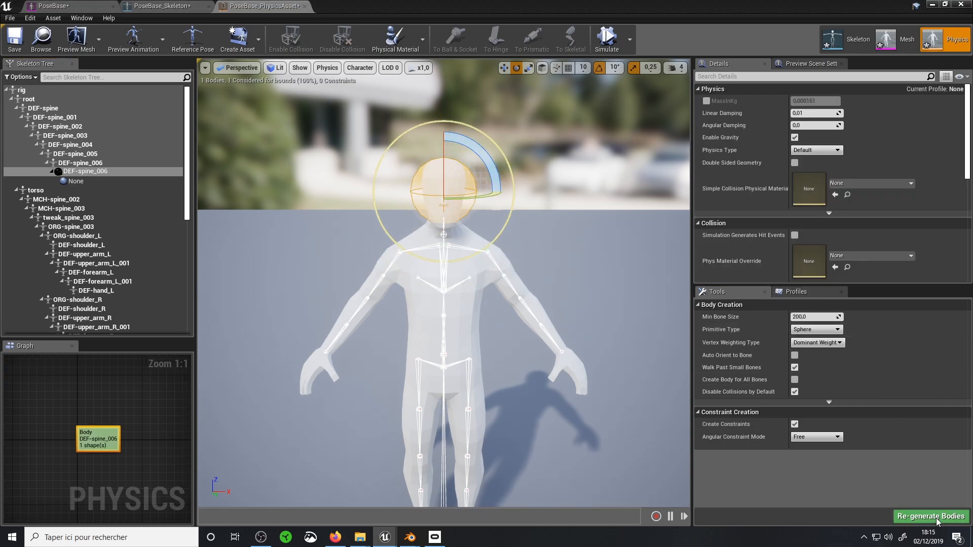
Regenerate the DEF-spine_006 physics body with the Capsule primitive type
scroll(469, 213, up, 4)
scroll(473, 127, down, 3)
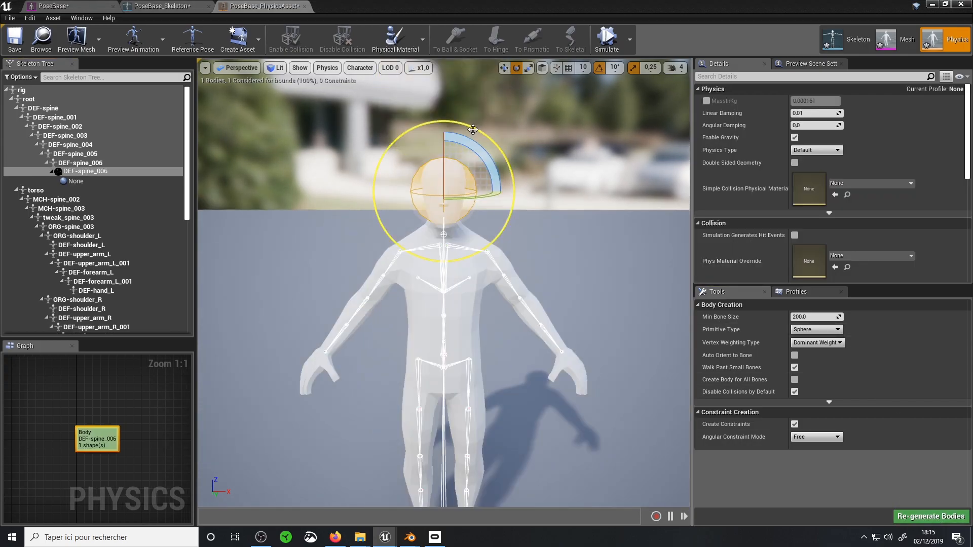
key(d)
right_drag(525, 177, 434, 172)
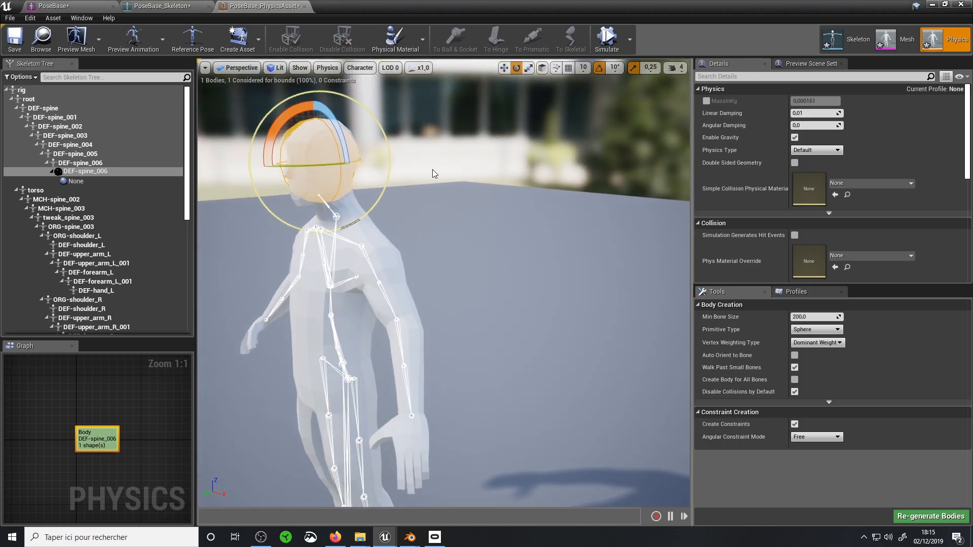
click(824, 330)
click(810, 345)
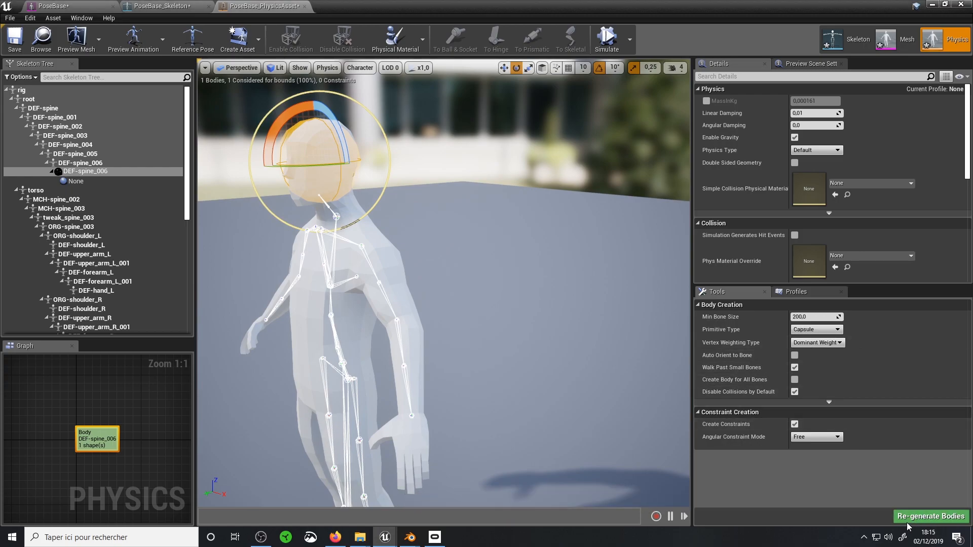
click(941, 524)
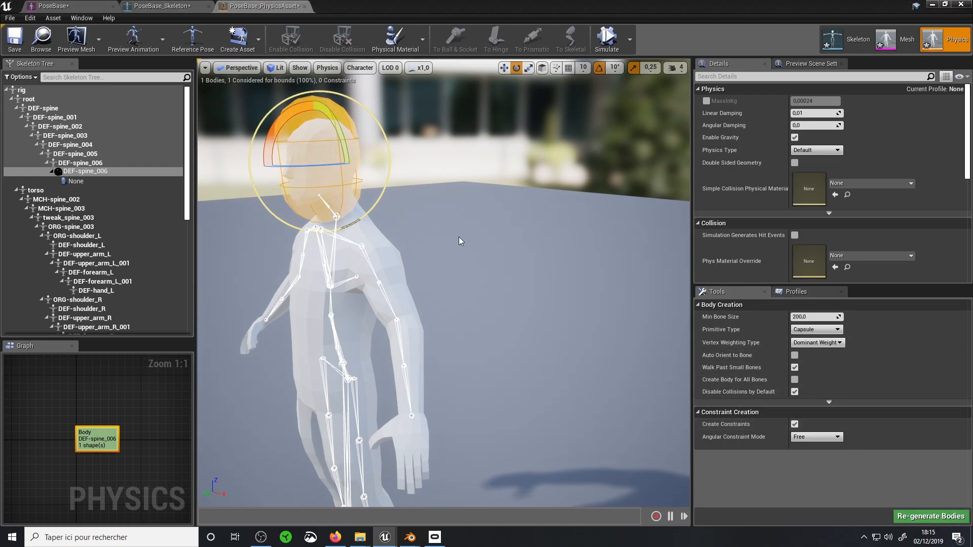
Expand the head capsule's primitive properties and set its radius to 0.097959 and length to 0.080113
drag(720, 284, 721, 355)
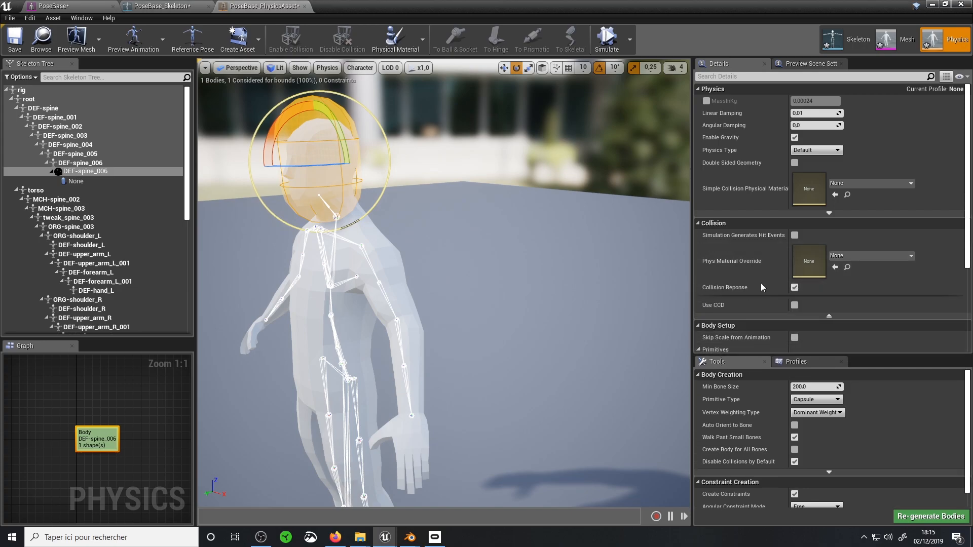
click(700, 88)
click(699, 101)
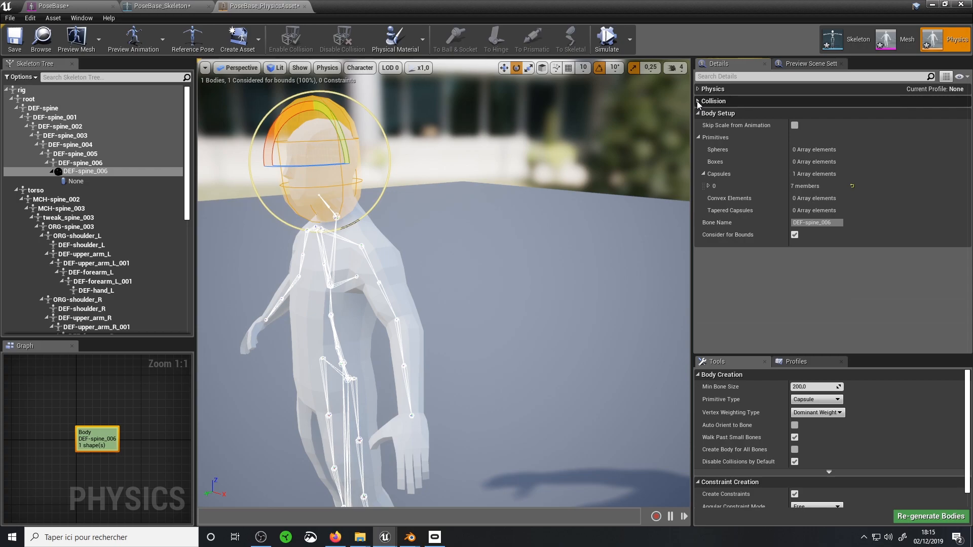
click(708, 186)
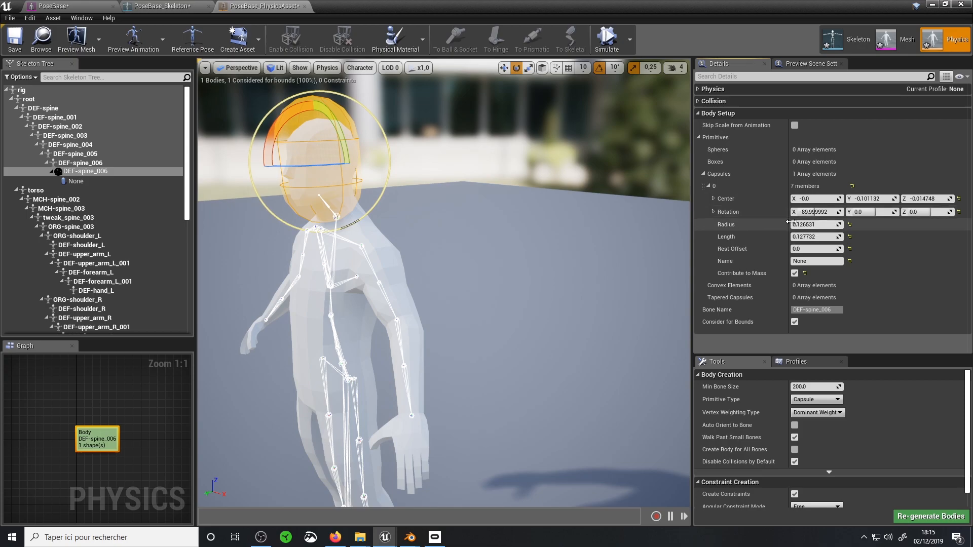
mouse_move(811, 233)
mouse_down()
mouse_move(831, 233)
mouse_move(795, 237)
mouse_up()
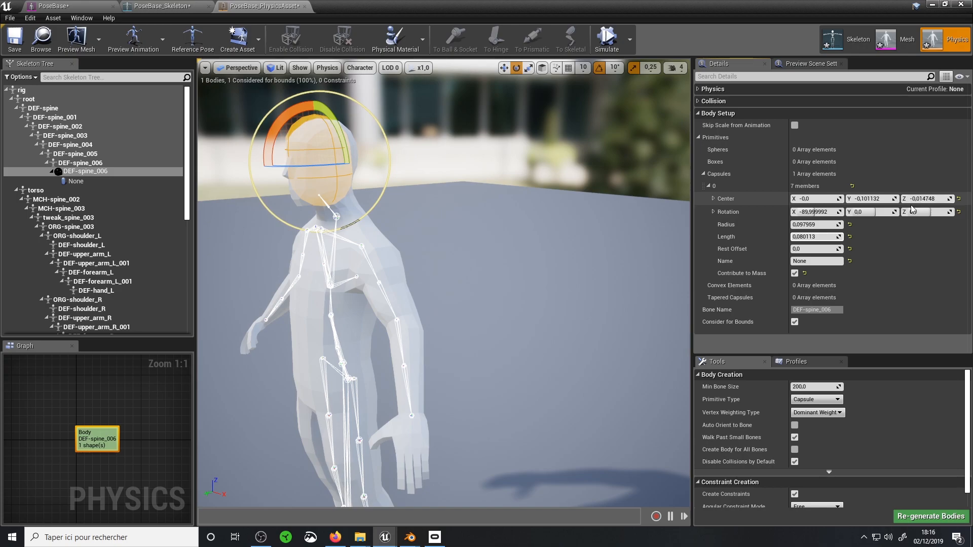
Try a Z rotation on the head capsule, reset it, and tilt the capsule to about -110° on X
drag(912, 209, 937, 209)
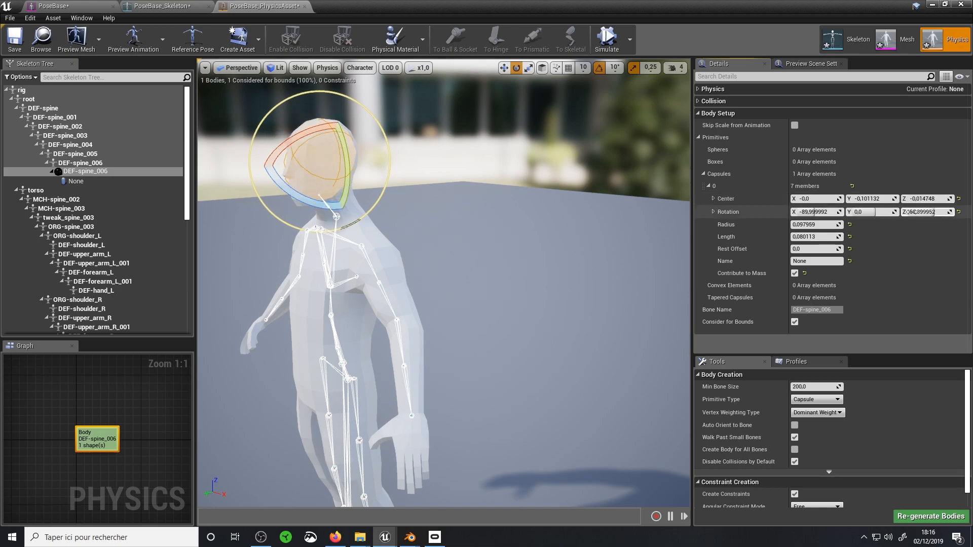
click(959, 212)
drag(284, 123, 333, 102)
right_drag(355, 202, 492, 203)
middle_drag(373, 207, 403, 222)
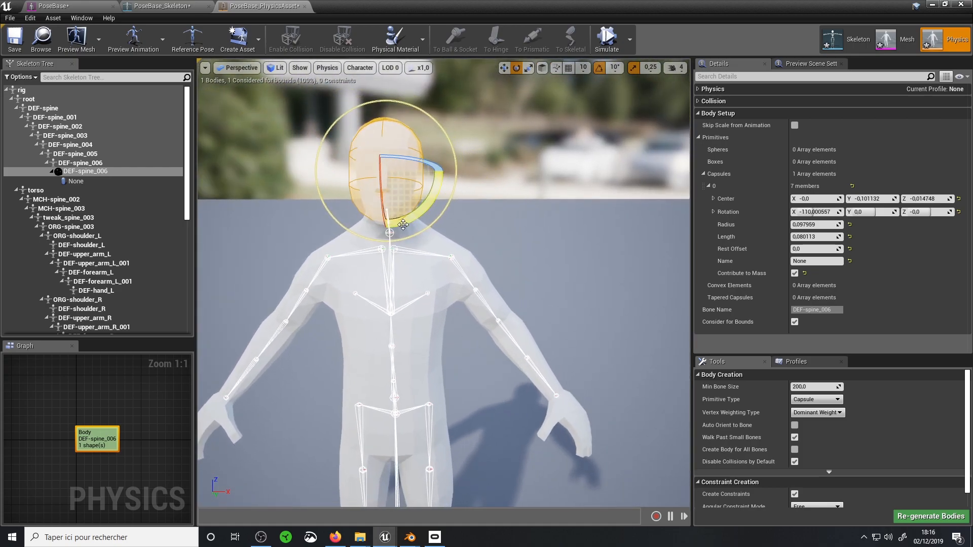
Check the PoseBase mesh asset, then delete the DEF-spine_006 body from PoseBase_PhysicsAsset
click(466, 273)
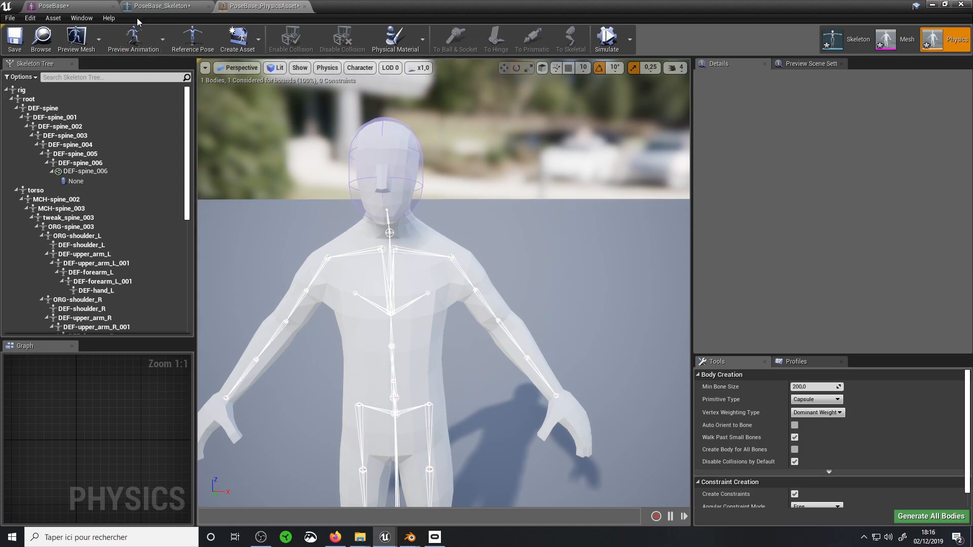
click(65, 6)
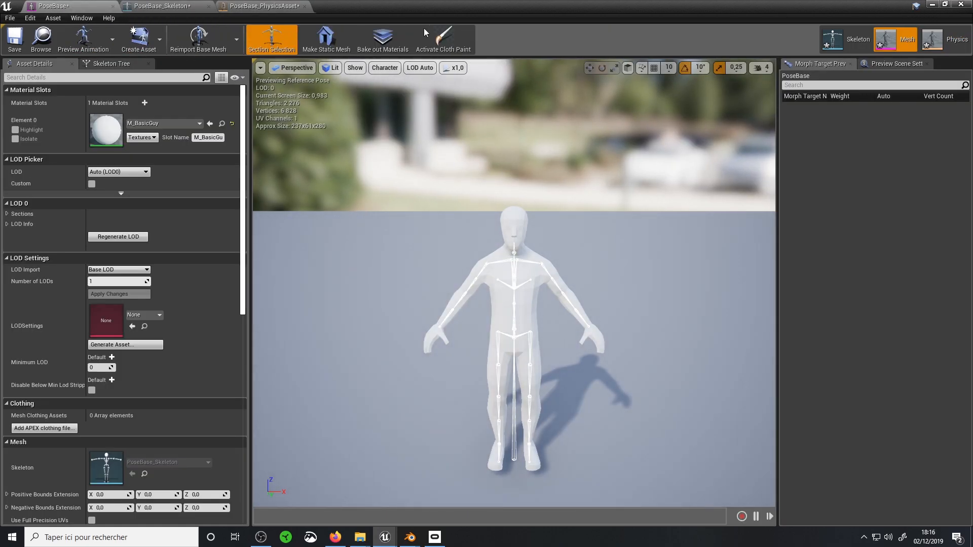
click(266, 6)
click(422, 189)
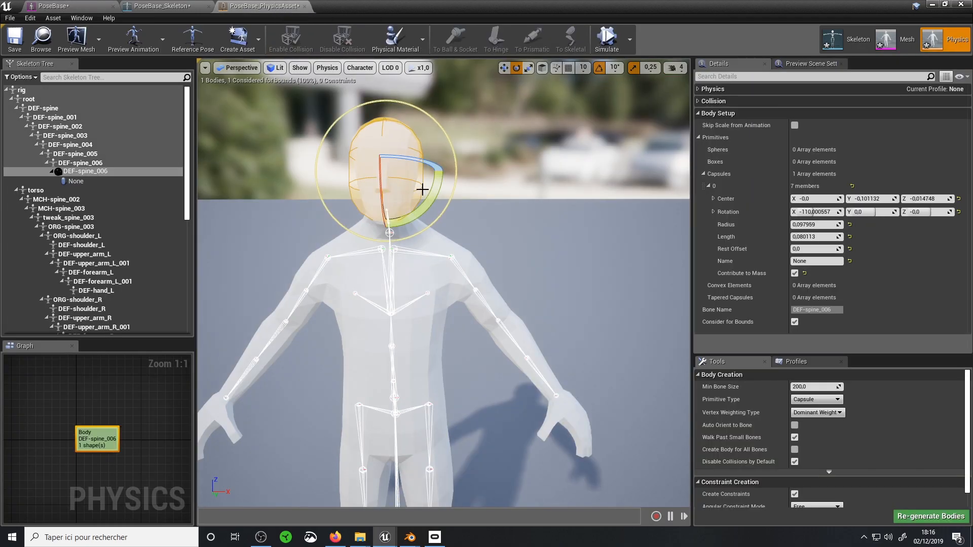
key(Delete)
Place the PoseBase skeletal mesh in the level and play-test it by walking the character around, then stop playing
click(934, 5)
drag(251, 420, 510, 299)
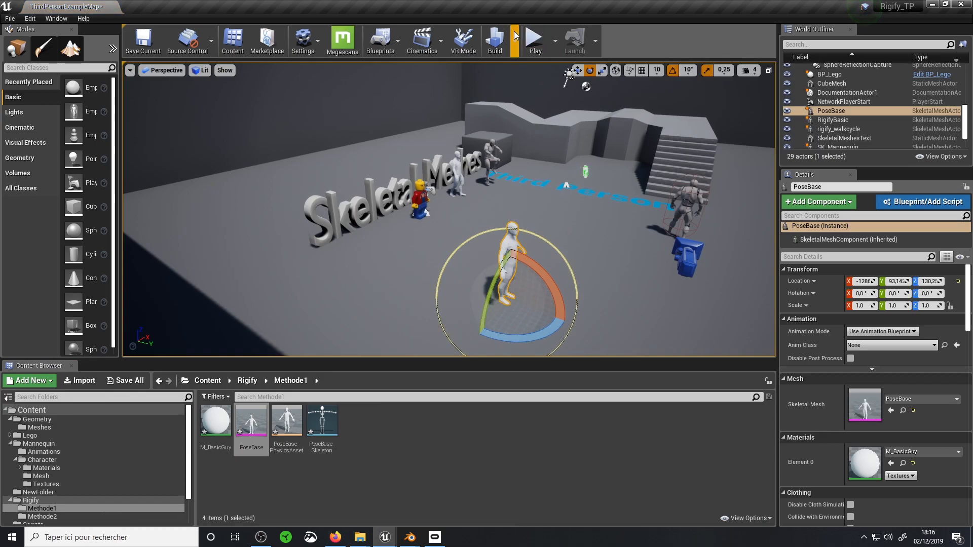
click(533, 40)
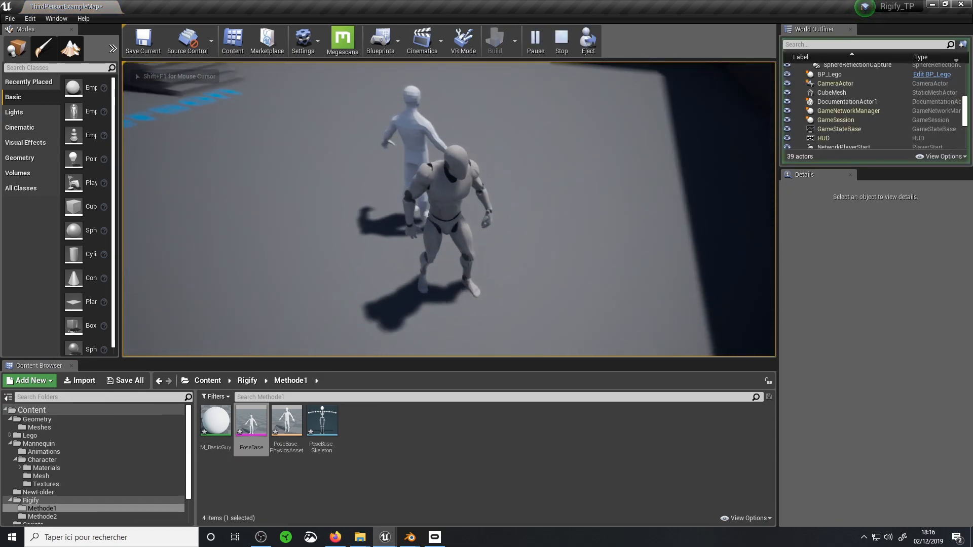
key(w)
key(w)
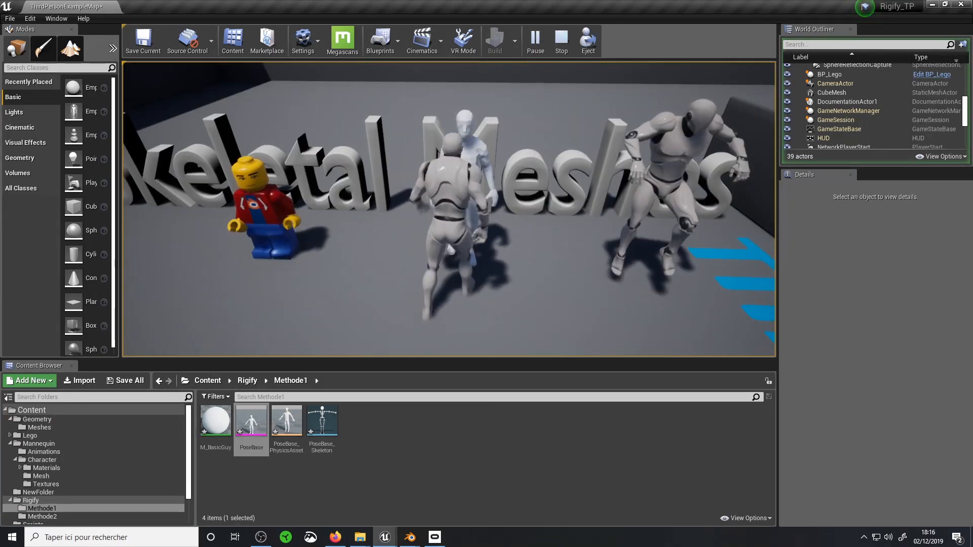
key(s)
key(Escape)
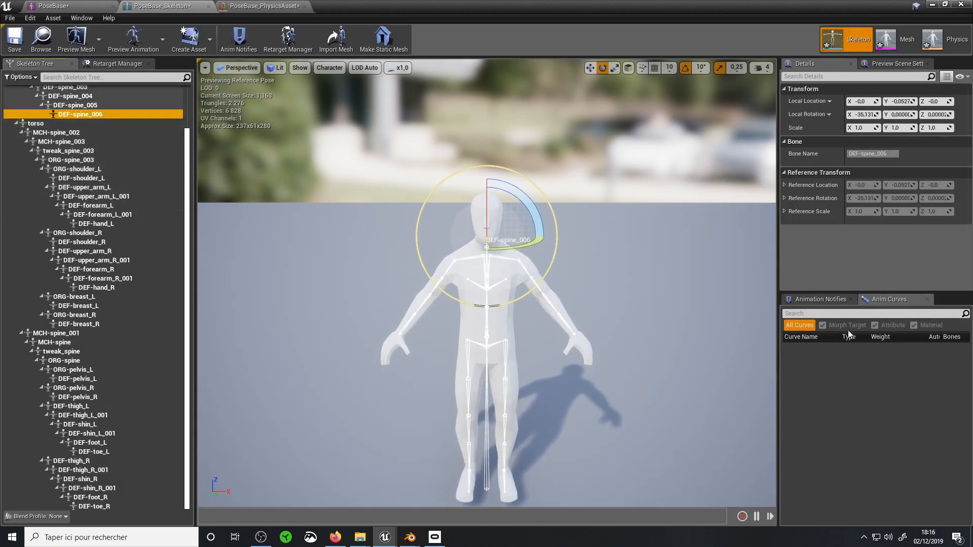
Recreate the DEF-spine_006 capsule body in the physics asset with radius 0.097959, length 0.108685 and an X rotation of about -110°
click(945, 39)
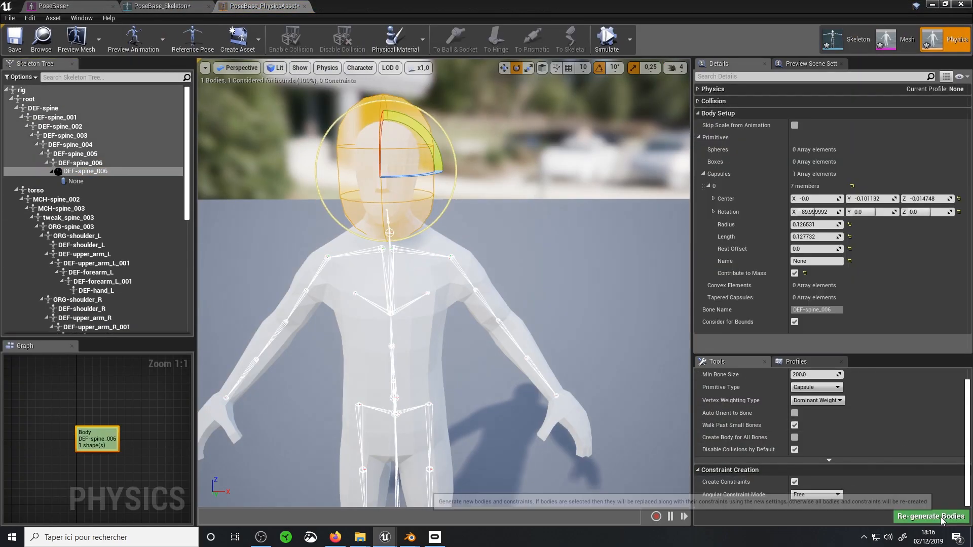
alt+drag(471, 283, 573, 284)
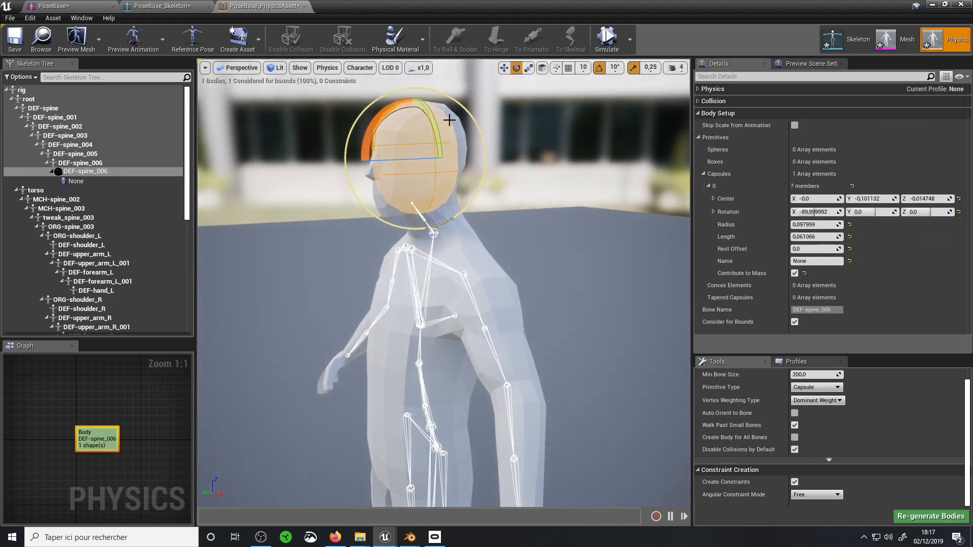
drag(426, 114, 441, 132)
alt+drag(457, 203, 487, 203)
drag(814, 237, 831, 237)
alt+drag(472, 253, 385, 254)
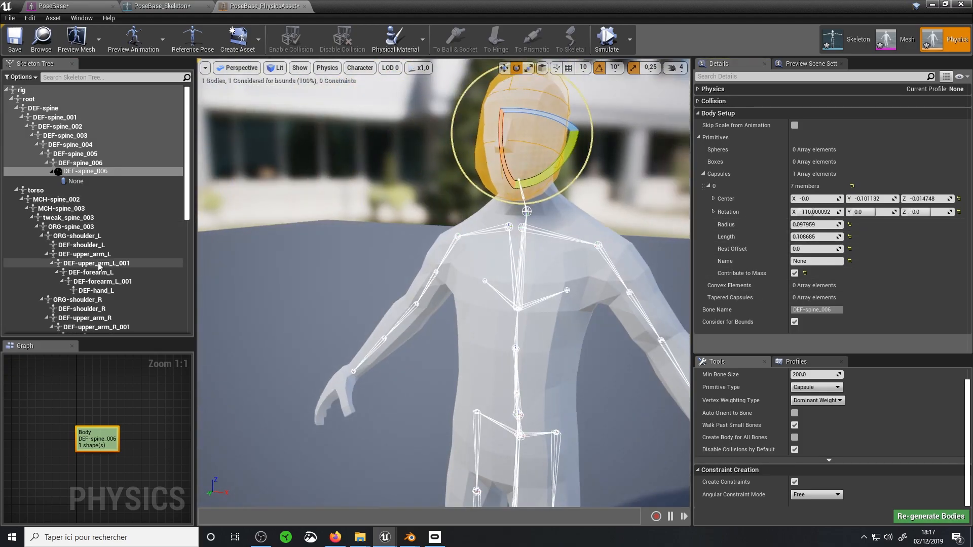
Add a capsule physics body to the DEF-upper_arm_L bone
click(91, 254)
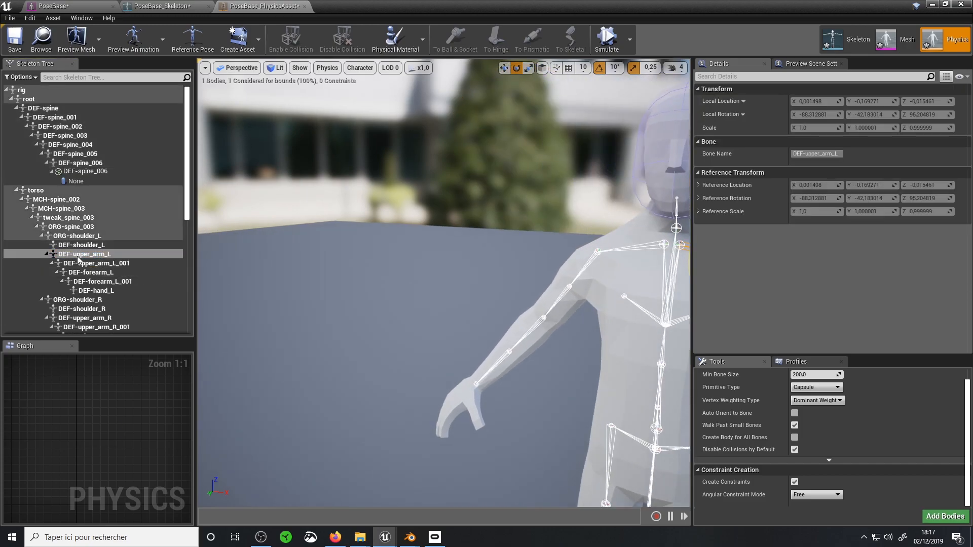
key(f)
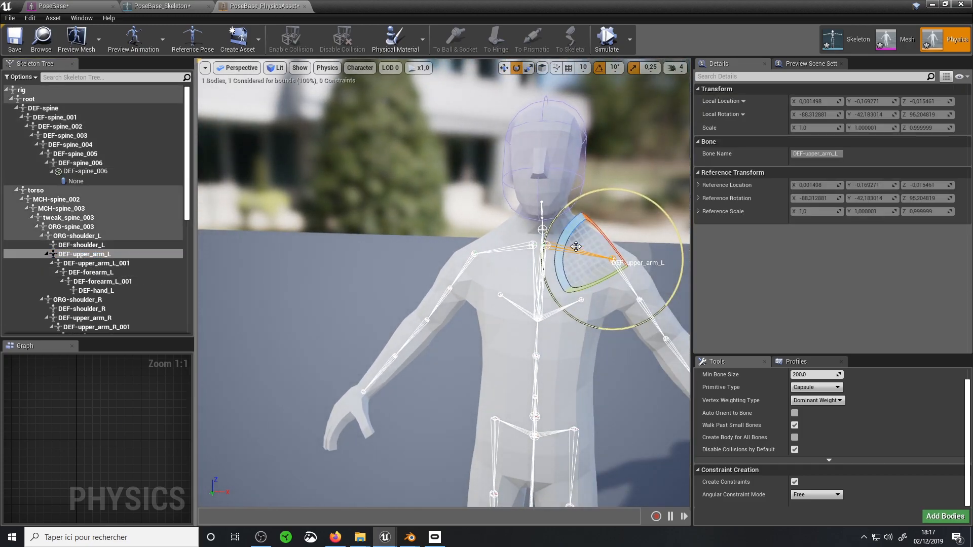
middle_drag(553, 254, 608, 228)
middle_drag(598, 289, 634, 282)
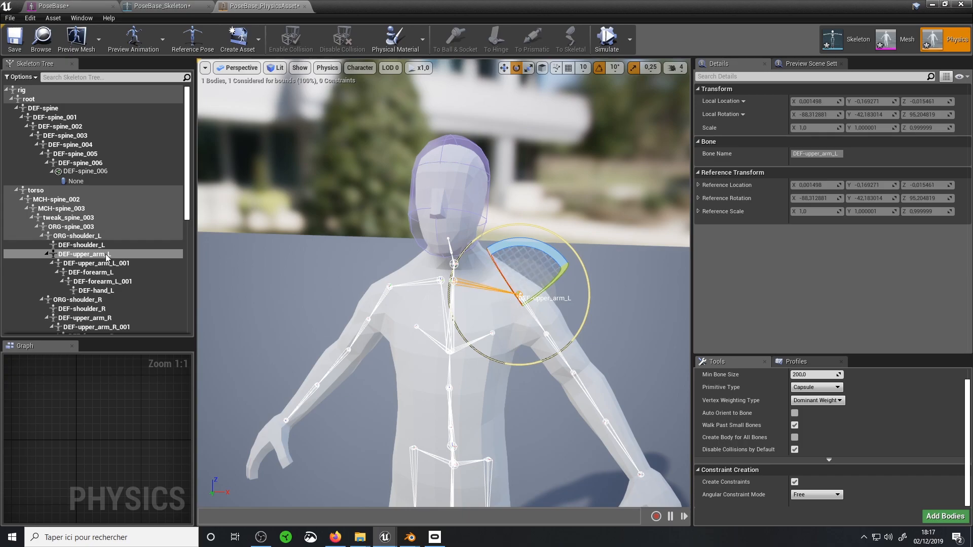
scroll(865, 425, up, 1)
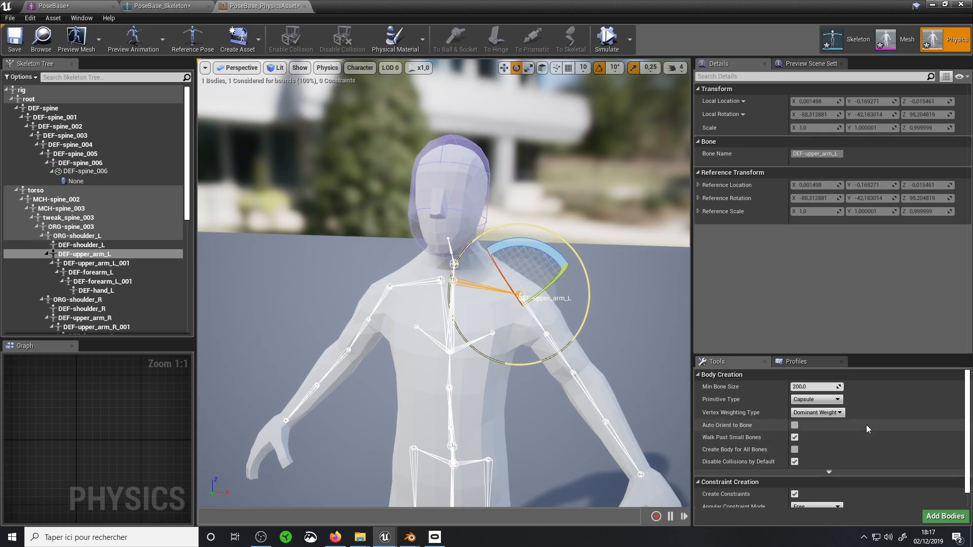
click(948, 515)
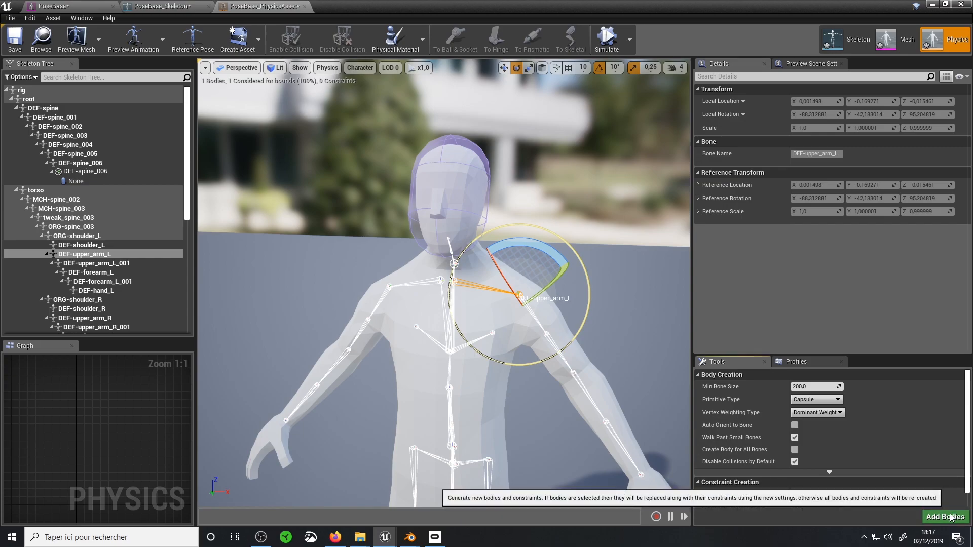
middle_drag(545, 333, 638, 314)
right_drag(545, 333, 457, 333)
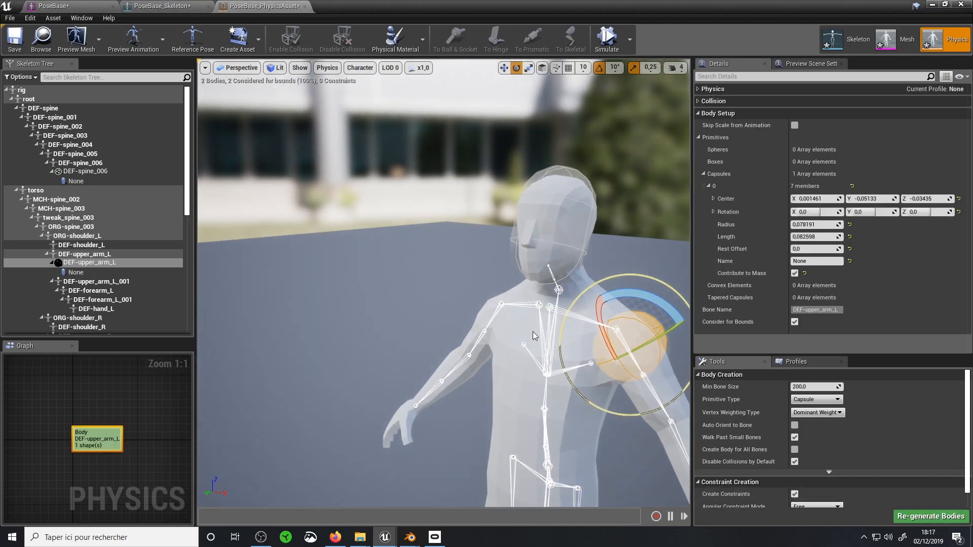
middle_drag(546, 333, 674, 355)
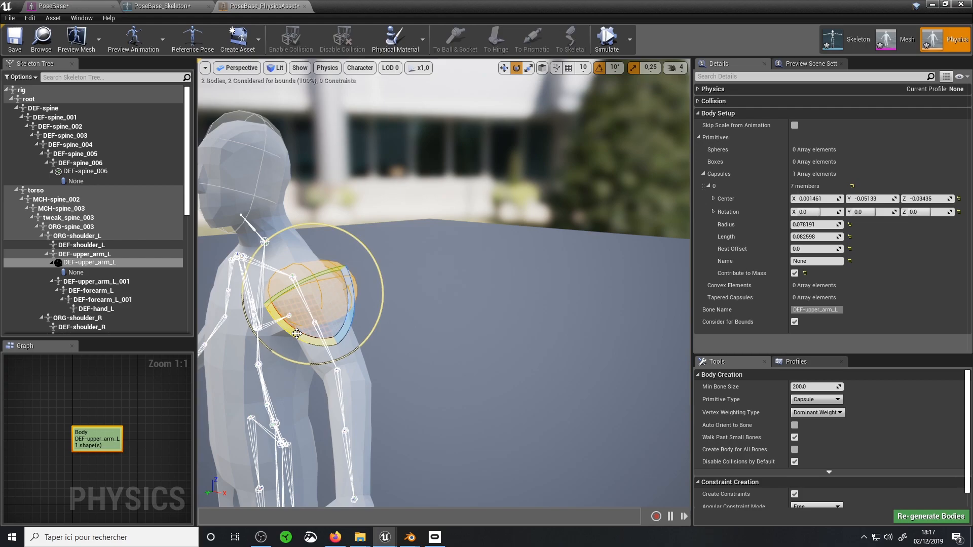
Rotate the DEF-upper_arm_L capsule towards the arm's direction, comparing its alignment in the orthographic side and front views before returning to perspective
drag(297, 335, 250, 120)
click(241, 67)
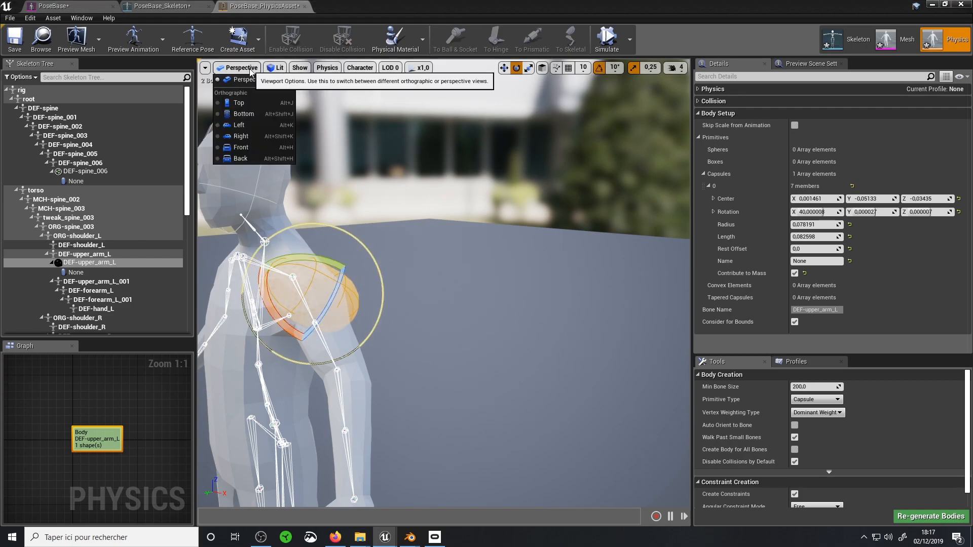
click(241, 136)
click(232, 67)
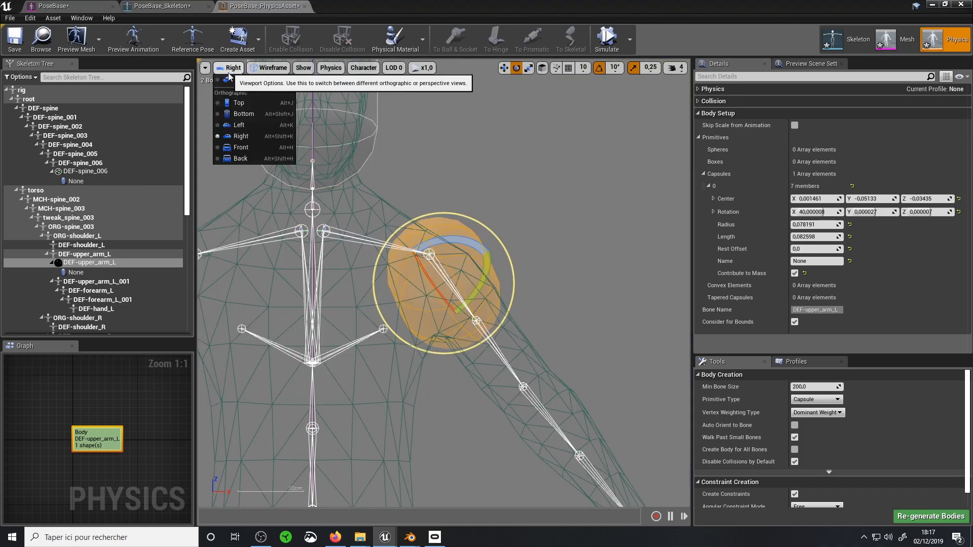
click(240, 147)
click(232, 67)
click(240, 126)
click(232, 67)
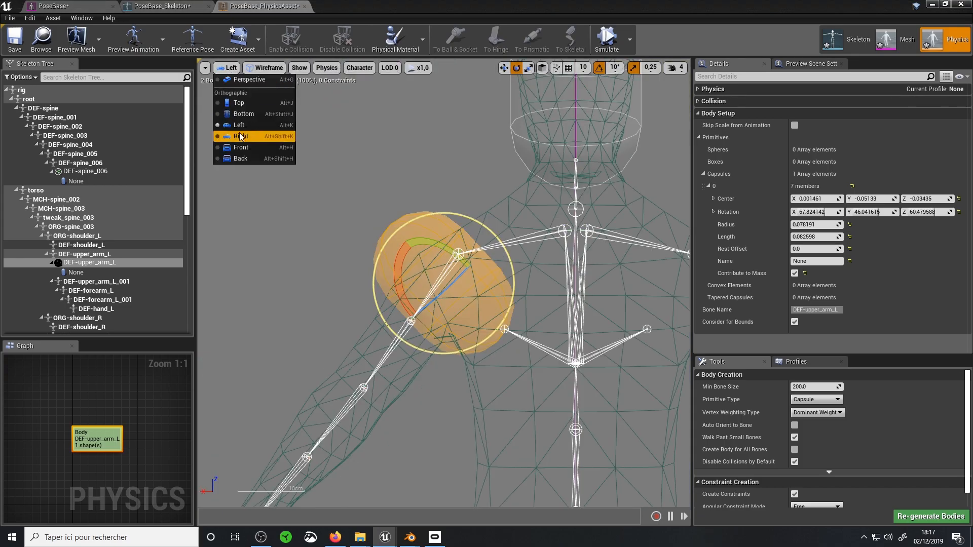
click(241, 136)
key(ctrl+z)
click(232, 68)
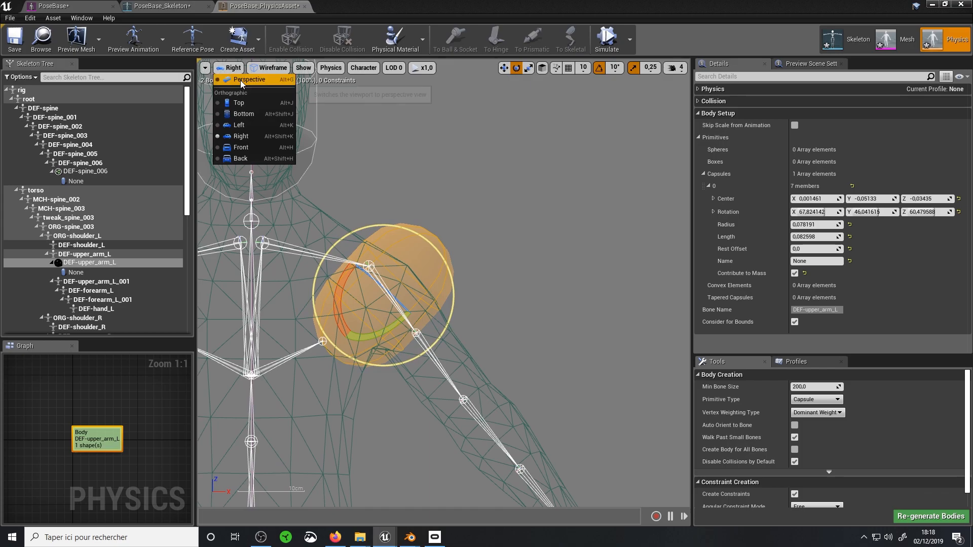
click(242, 90)
Reposition the DEF-upper_arm_L capsule over the upper arm and adjust its radius and length to fit the mesh
drag(468, 373, 448, 350)
key(w)
drag(497, 318, 509, 347)
alt+drag(509, 349, 442, 368)
mouse_move(812, 224)
mouse_down()
mouse_move(827, 224)
mouse_move(812, 224)
mouse_up()
drag(812, 237, 820, 237)
alt+drag(527, 324, 588, 326)
Add a capsule physics body to the DEF-forearm_L bone
click(82, 292)
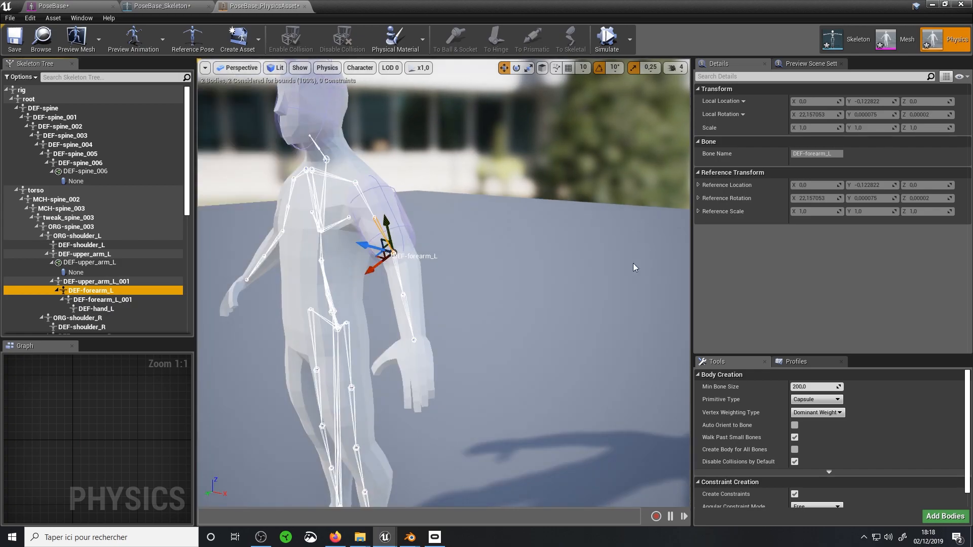
click(945, 516)
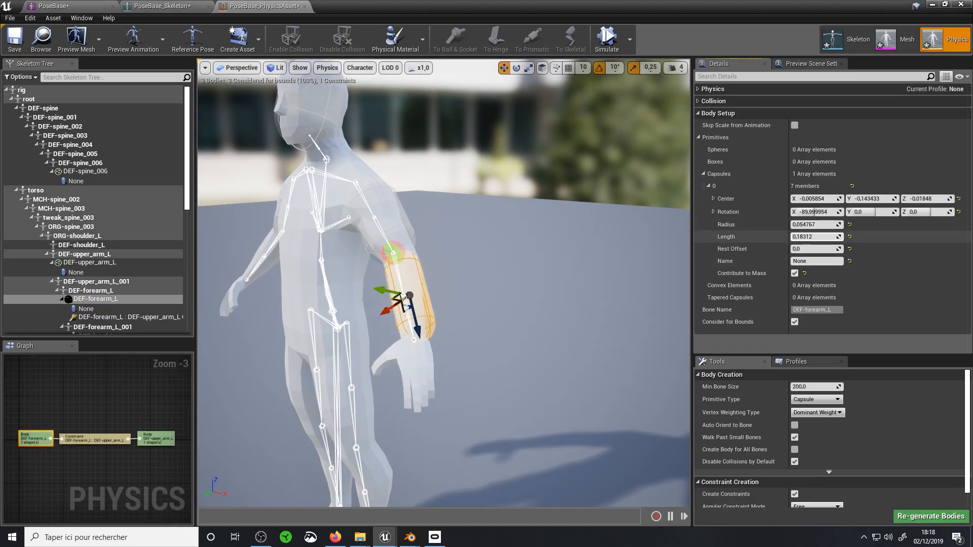
middle_drag(457, 304, 513, 275)
Change the primitive type to Sphere and add a physics body to the DEF-hand_L bone
scroll(51, 326, down, 4)
click(96, 271)
click(812, 400)
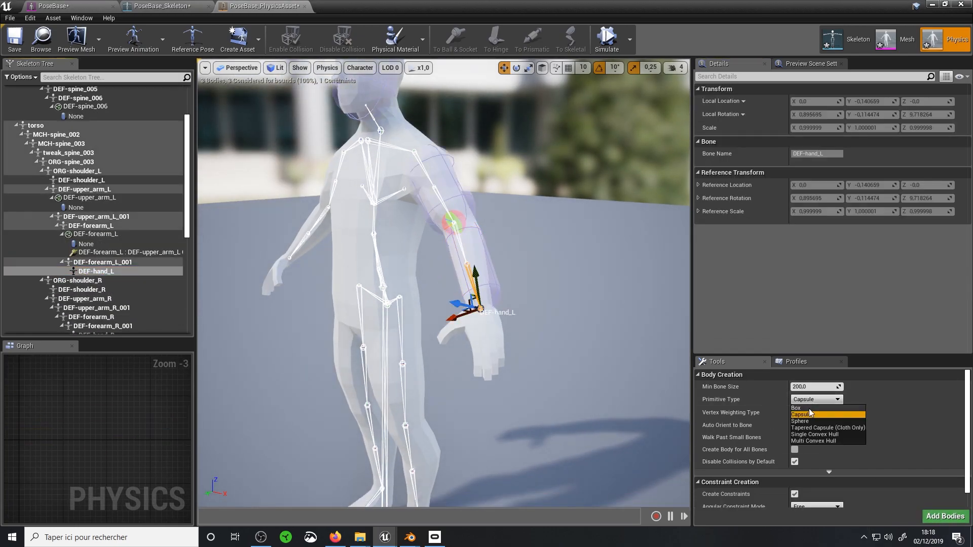
click(800, 421)
click(945, 516)
mouse_move(539, 354)
right_down()
mouse_move(608, 350)
mouse_move(538, 354)
right_up()
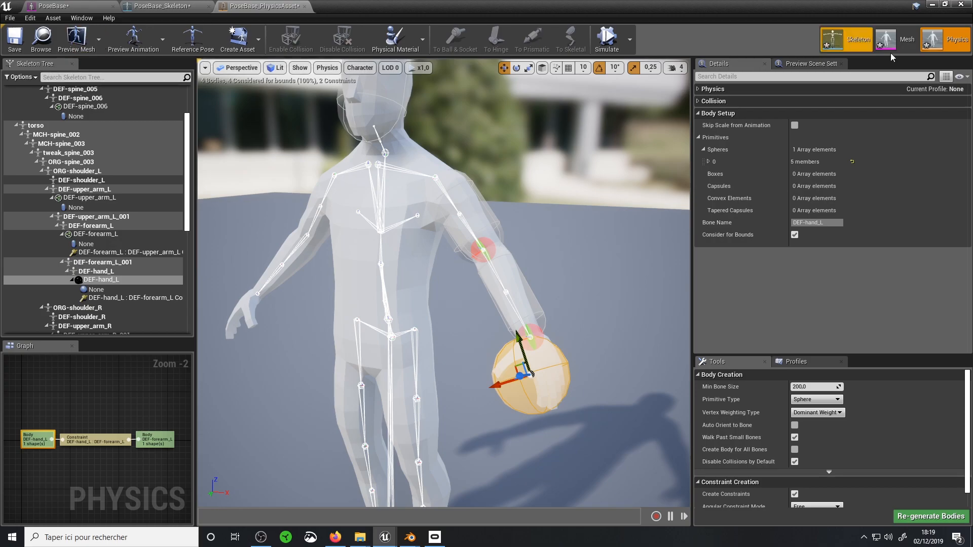
Return to the level and play-test collisions by running the character into the PoseBase mesh, then stop playing
click(932, 5)
click(131, 384)
click(576, 360)
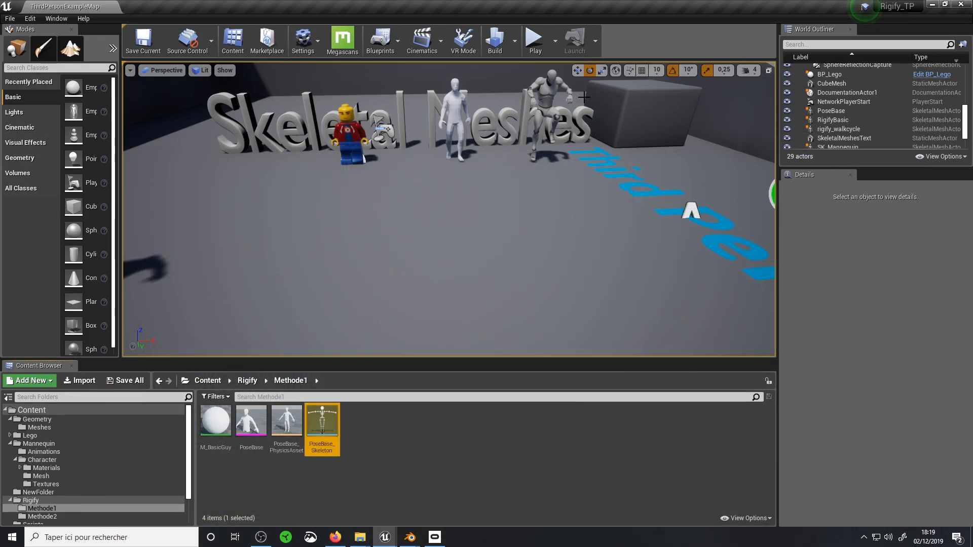
click(538, 46)
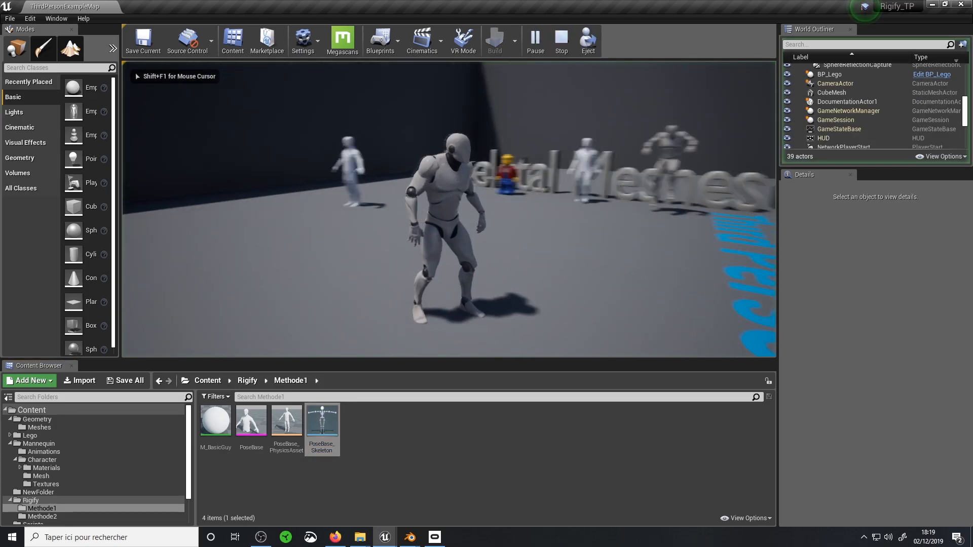
key(w)
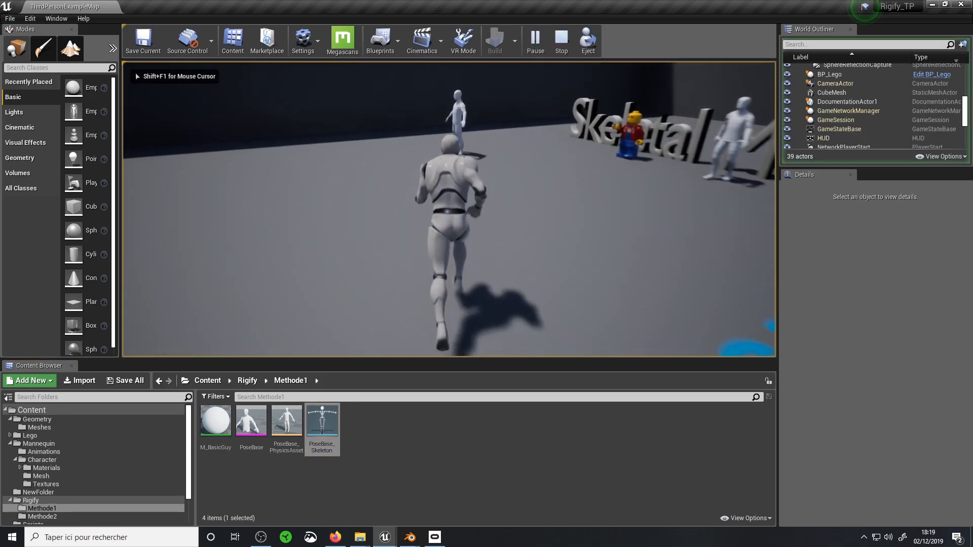
key(w)
key(w)
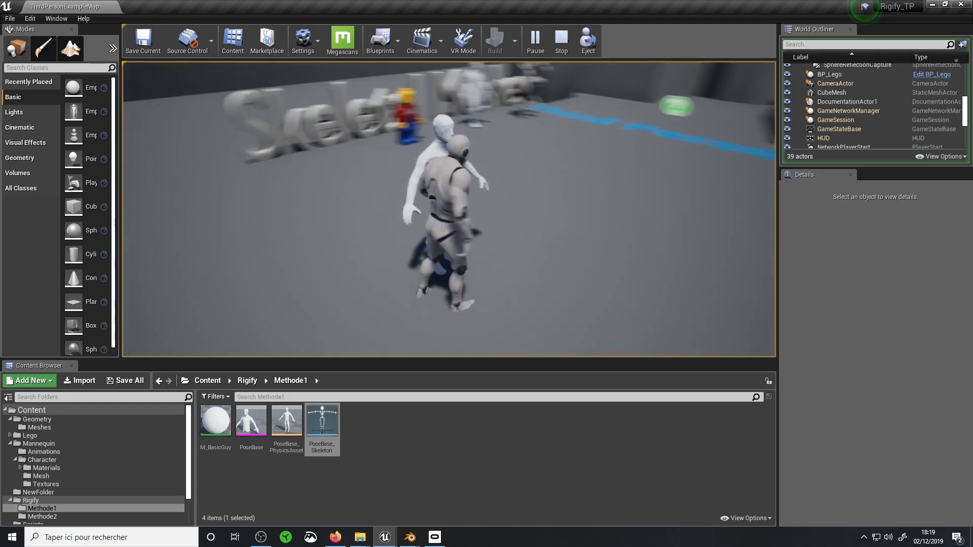
key(w)
key(w)
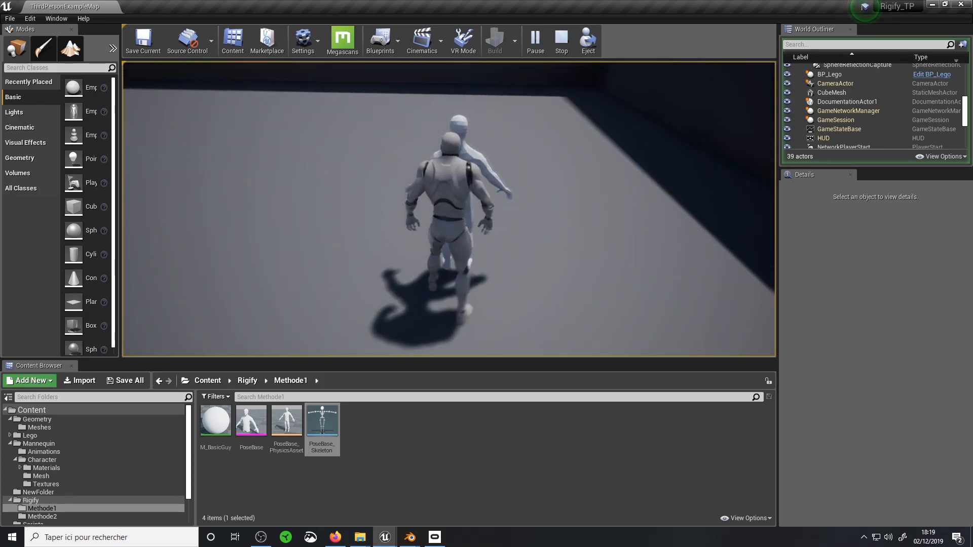
key(s)
key(w)
key(s)
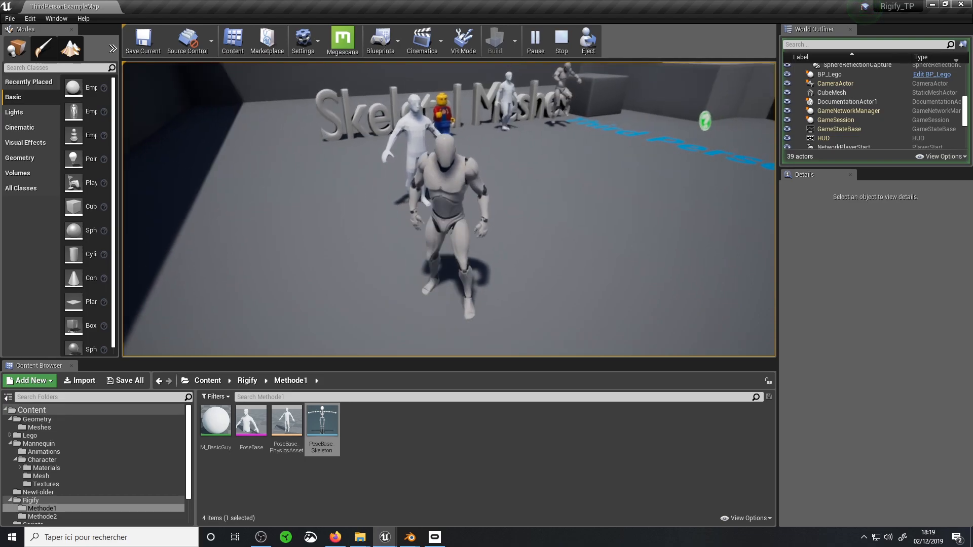
key(d)
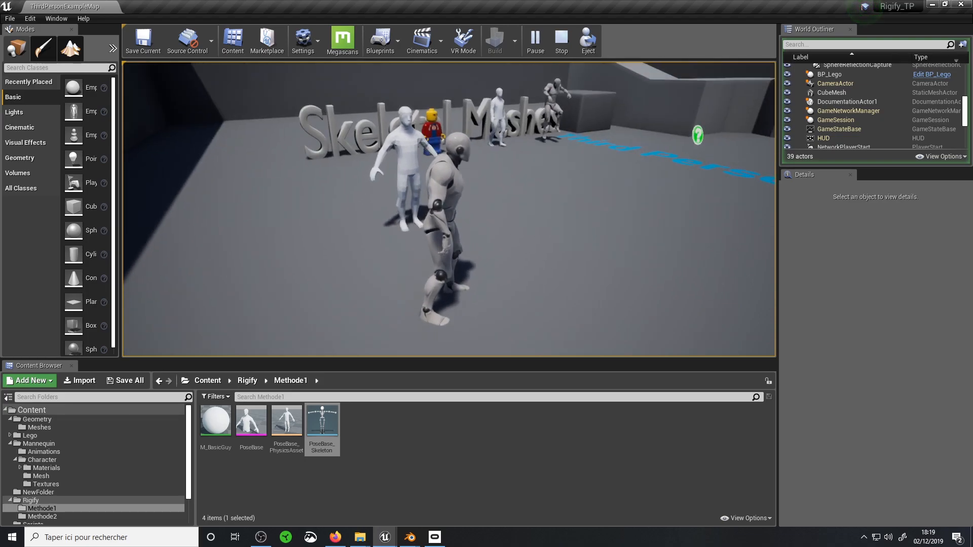
key(Escape)
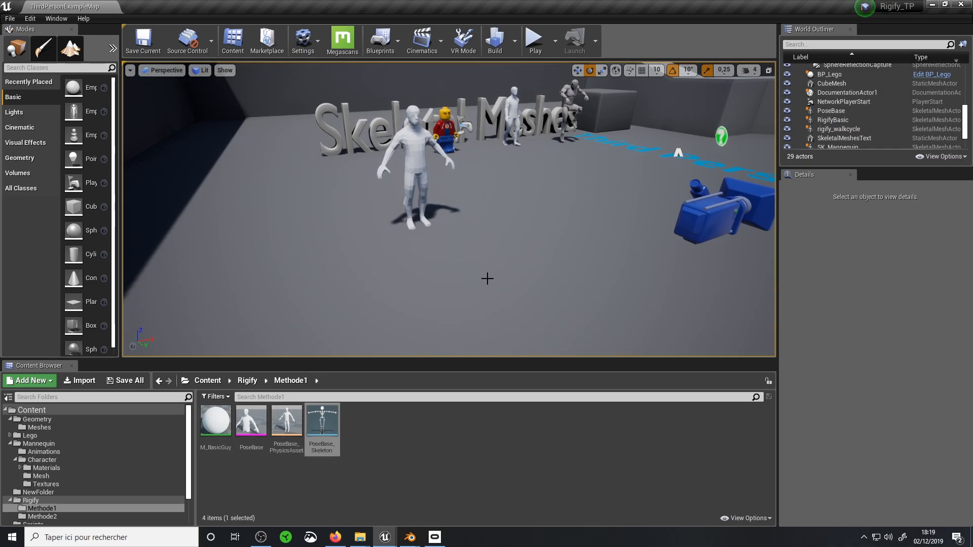
click(413, 165)
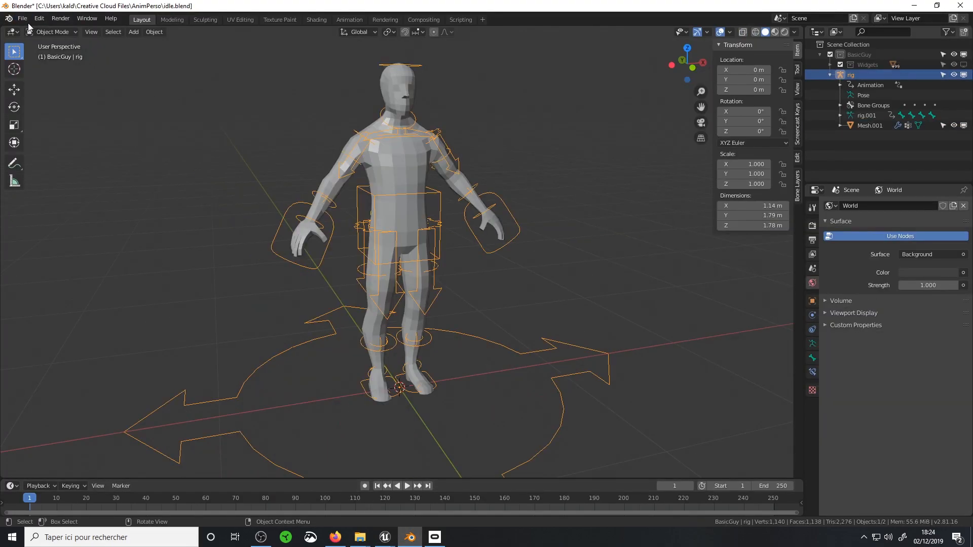
In Blender's idle.blend, set the animation end frame to 30 and switch the rig to Pose Mode
click(22, 18)
click(773, 484)
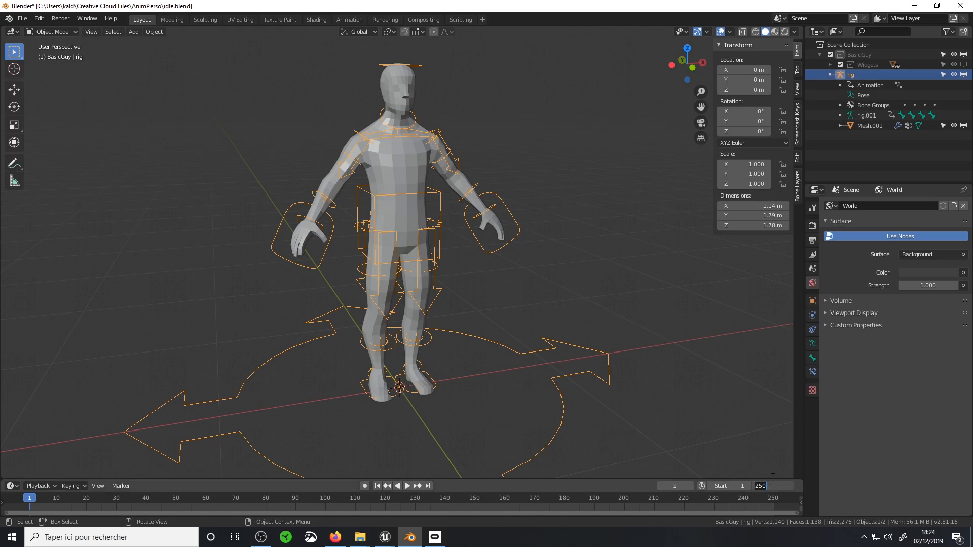
text(30)
key(Return)
key(ctrl+Tab)
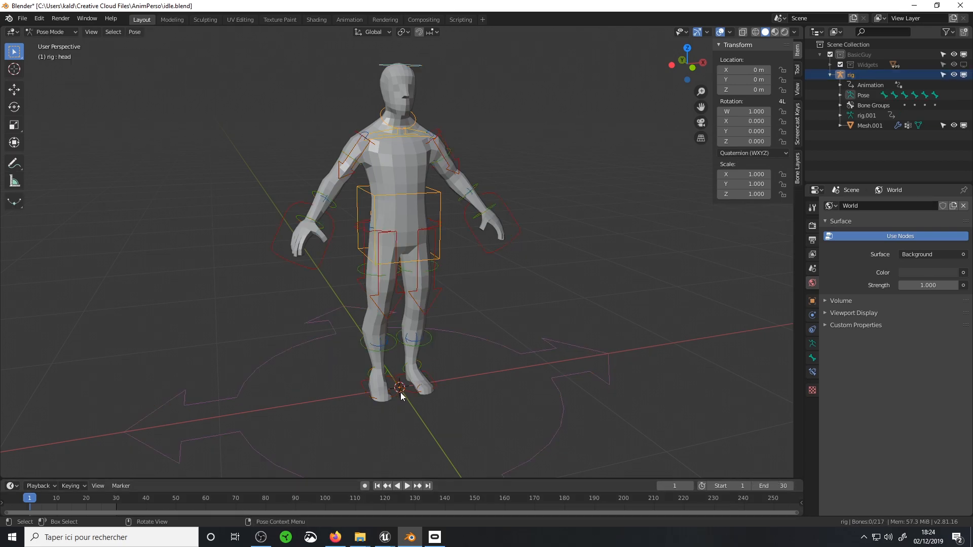
Rotate the foot_ik.R control outward and reposition both foot controls for a natural standing stance
click(14, 107)
drag(370, 408, 349, 348)
click(14, 89)
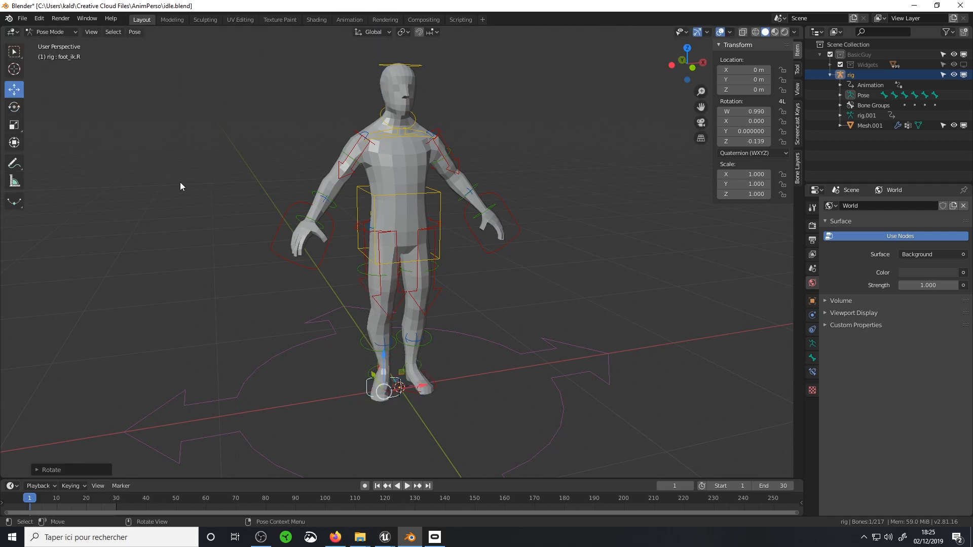
drag(424, 385, 413, 388)
click(435, 384)
drag(458, 378, 467, 376)
Lower the torso control slightly and move the left hand's IK control closer to the body
click(440, 218)
drag(400, 187, 400, 193)
click(500, 239)
drag(509, 228, 469, 223)
Open the Animation workspace and keyframe the chest control's idle movement at frames 1, 10, 20 and 30
click(350, 20)
shift+middle_drag(592, 120, 573, 269)
click(552, 147)
key(i)
click(203, 395)
key(i)
click(164, 395)
click(151, 395)
key(i)
click(616, 117)
click(177, 397)
Keyframe the right hand's IK control for the idle loop, repositioning it at frame 15
key(i)
click(622, 122)
click(145, 398)
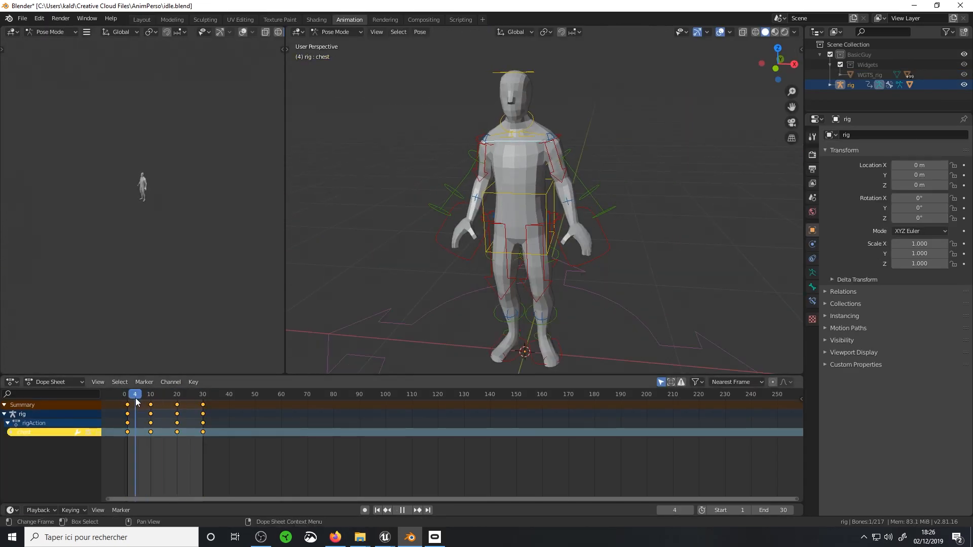
click(446, 218)
click(204, 399)
Keyframe hand_ik.L at frames 1, 15 and 30, rotating the hand at frame 15, and preview the animation
key(i)
click(163, 398)
key(g)
click(128, 398)
click(605, 253)
key(i)
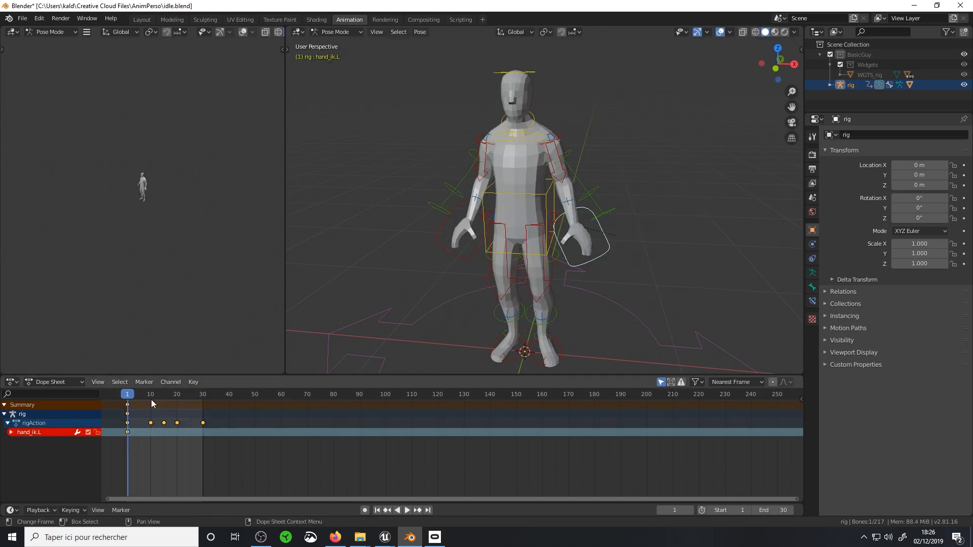
click(202, 397)
click(164, 397)
key(r)
middle_drag(607, 256, 607, 162)
key(r)
Keyframe foot_heel_ik.L at frames 1, 8, 15 and 30, rotate it about -15° around global X at frame 22, and preview the animation
key(i)
key(space)
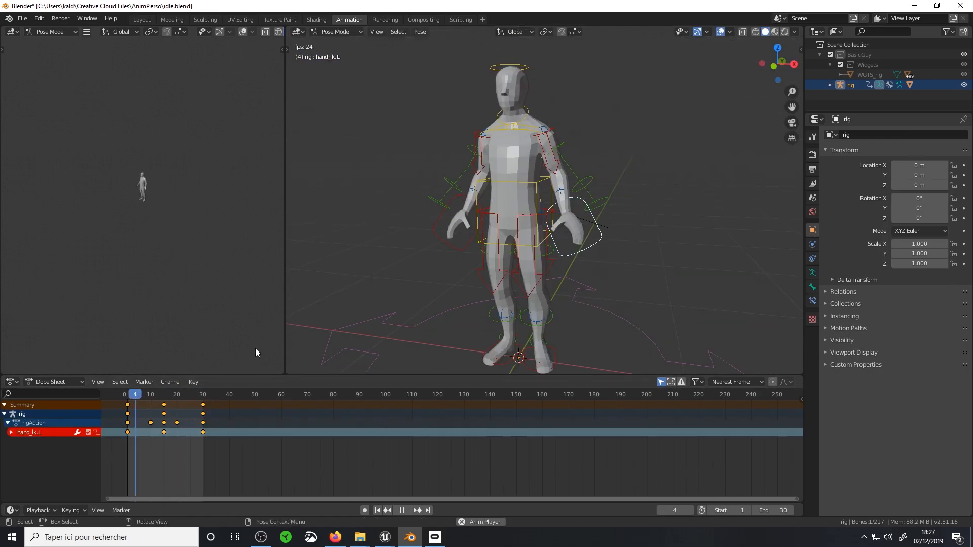
key(space)
click(499, 281)
key(i)
click(202, 397)
click(163, 397)
click(146, 398)
Keyframe the torso control at frames 1, 8, 15, 21 and 30, preview the idle animation, and return to Object Mode
key(i)
click(553, 242)
click(182, 397)
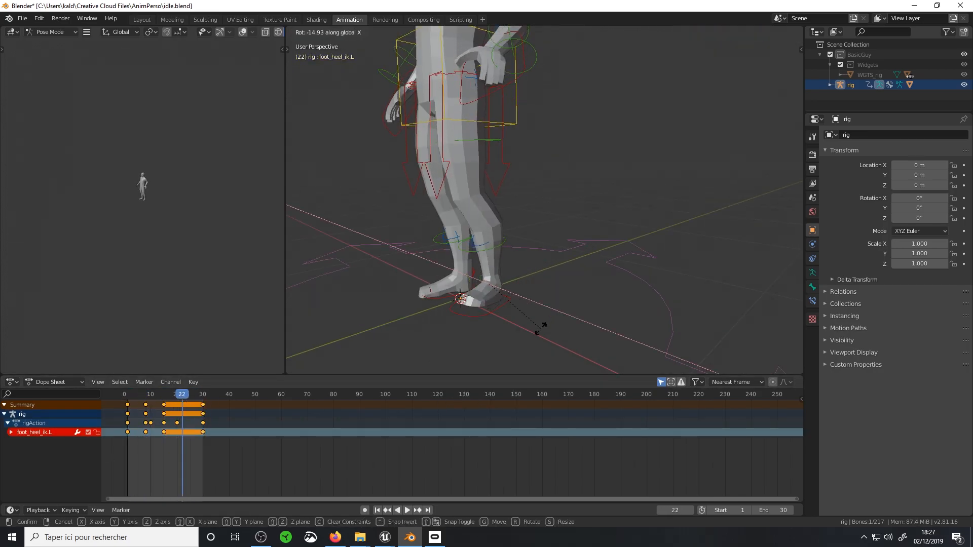
key(space)
key(space)
click(538, 202)
key(i)
click(203, 397)
key(i)
click(150, 399)
key(r)
click(180, 397)
key(i)
key(space)
middle_drag(542, 238, 561, 226)
key(space)
key(ctrl+Tab)
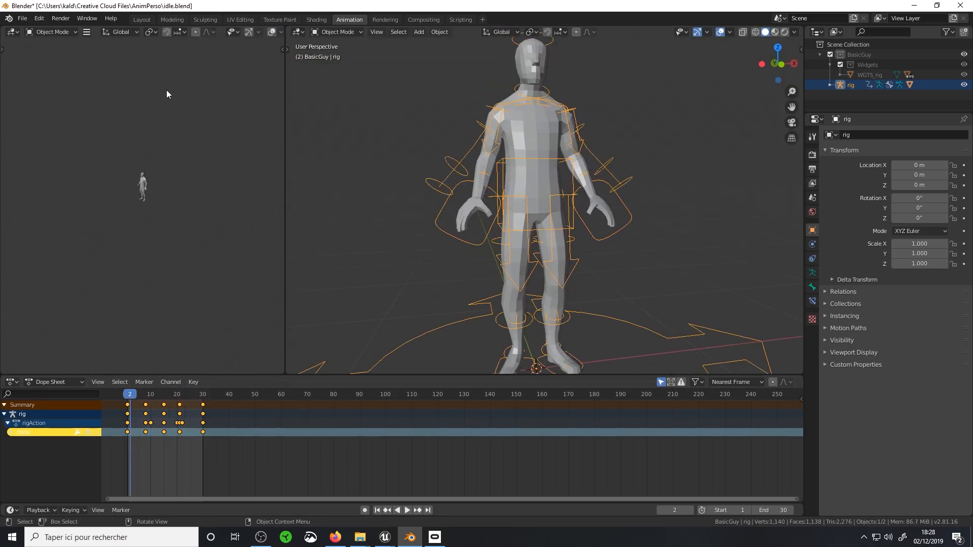
click(23, 20)
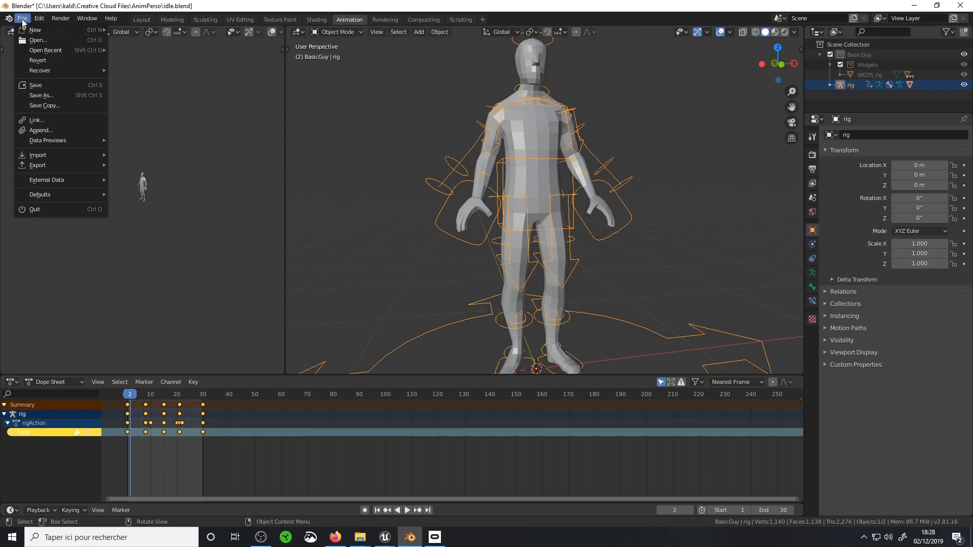
mouse_move(56, 159)
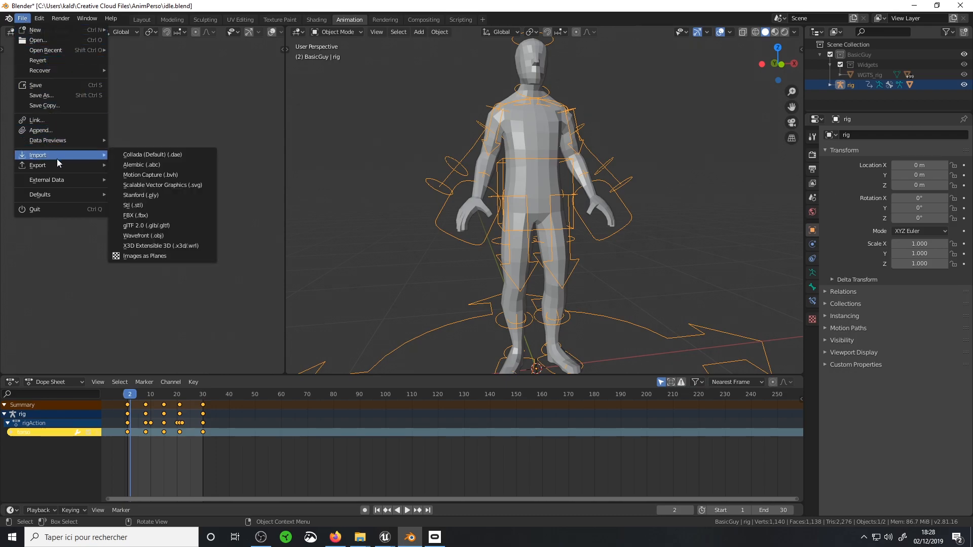
click(22, 18)
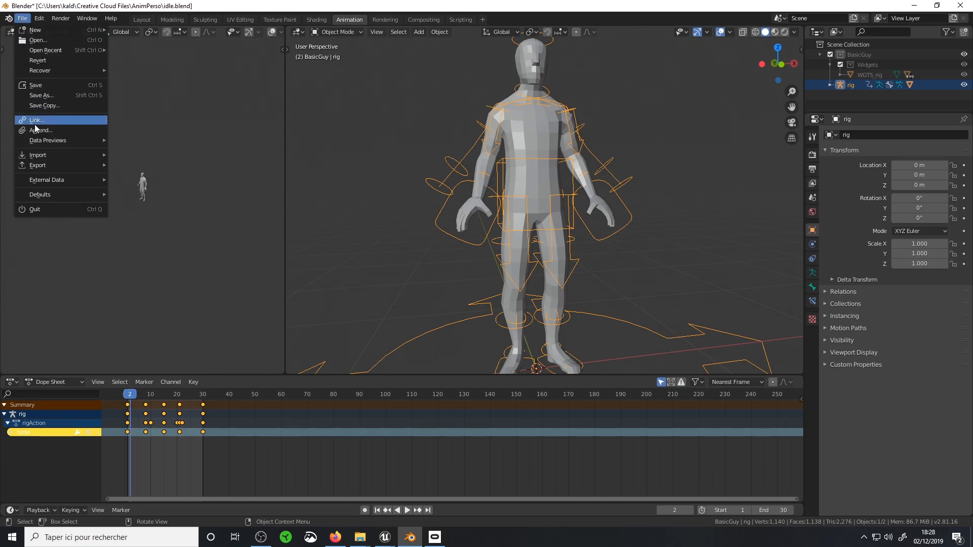
mouse_move(45, 154)
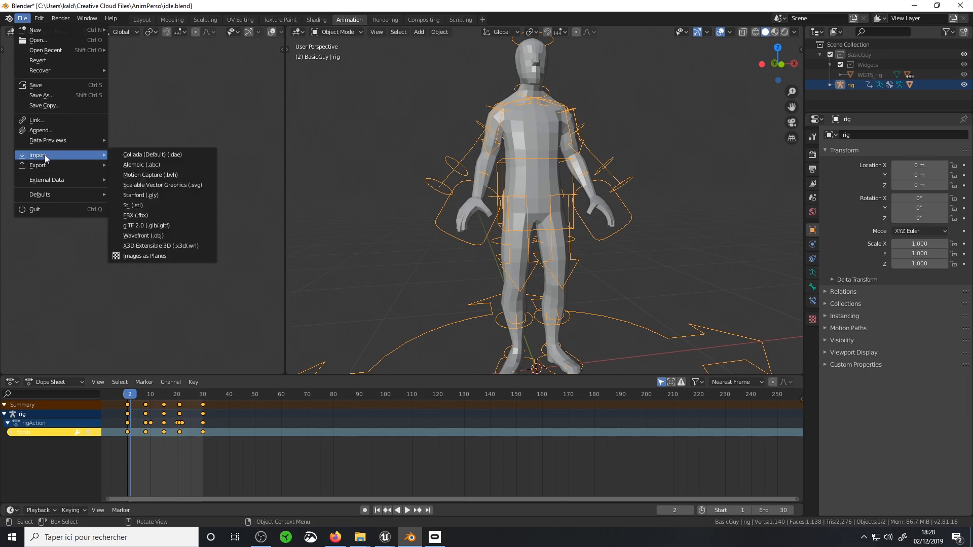
click(147, 216)
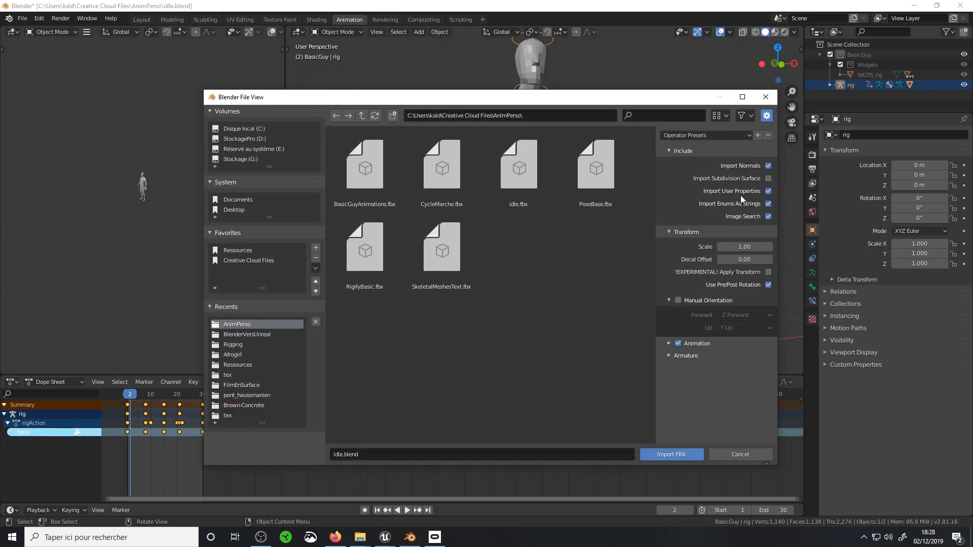
click(766, 96)
Start an FBX export limited to selected objects, with only the Armature object type included
click(22, 18)
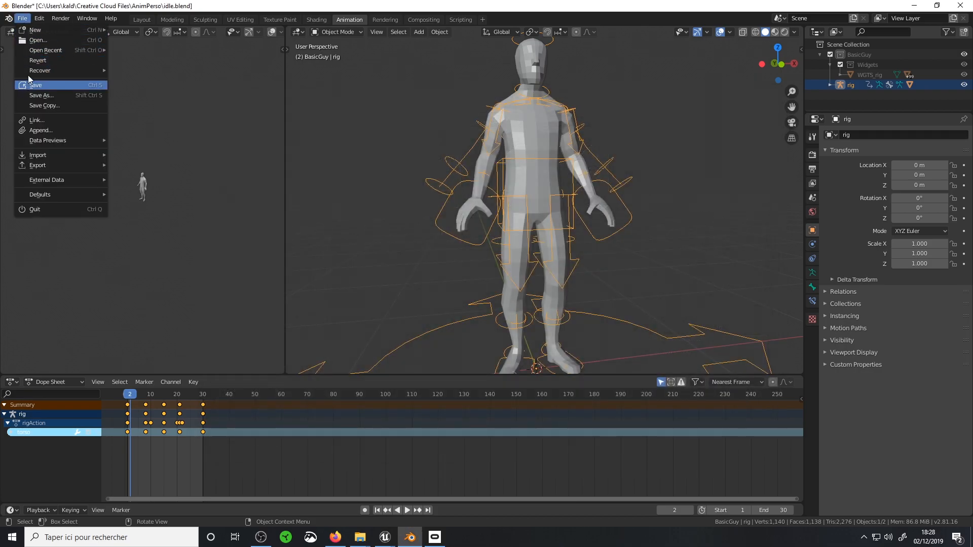
mouse_move(32, 165)
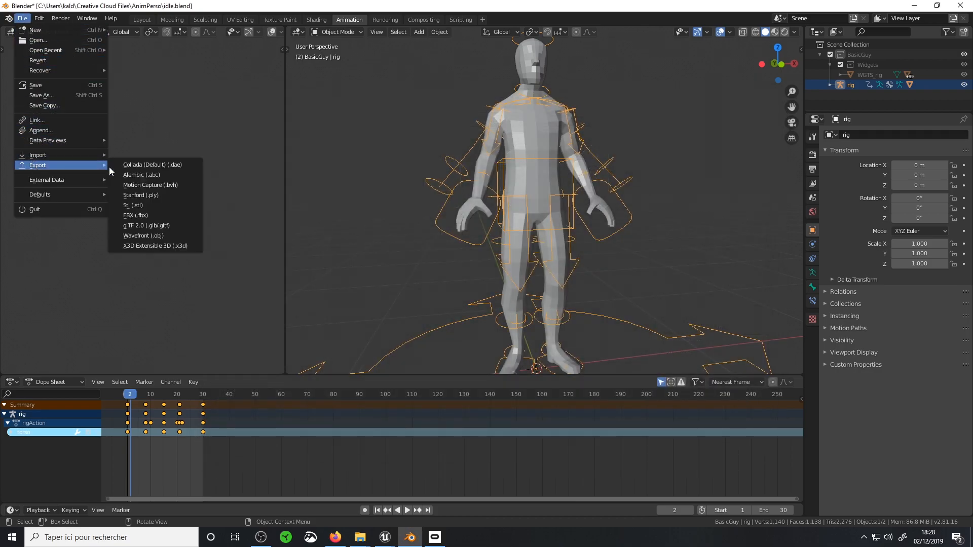
click(143, 215)
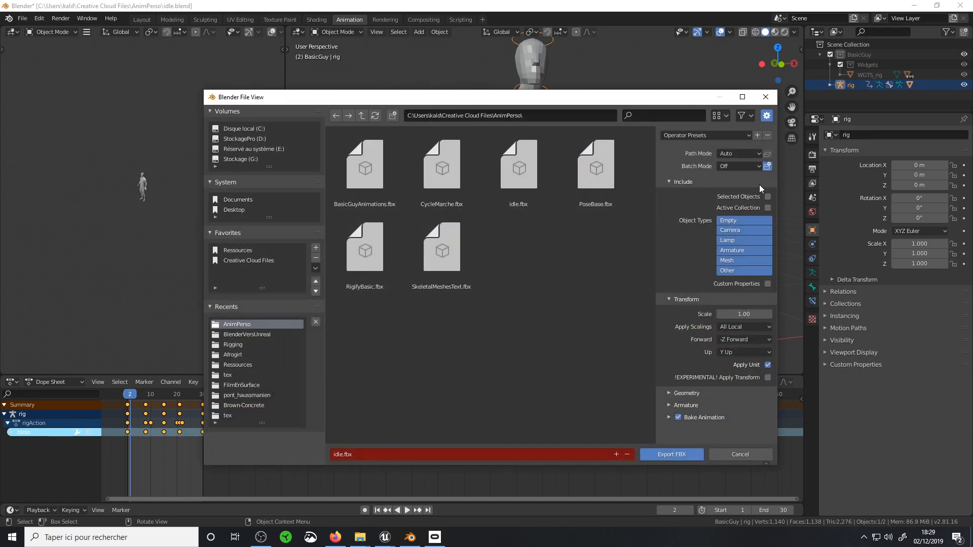
click(731, 261)
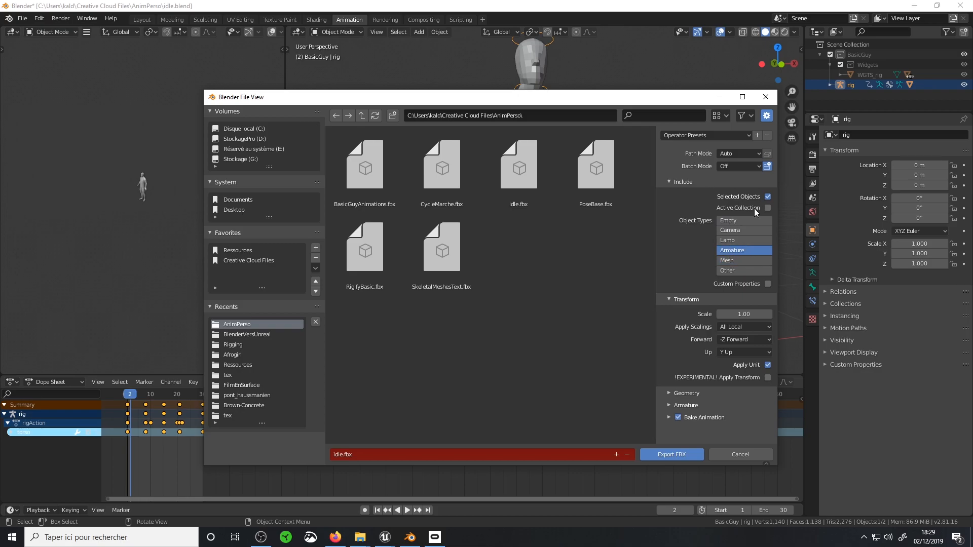
drag(637, 104, 548, 77)
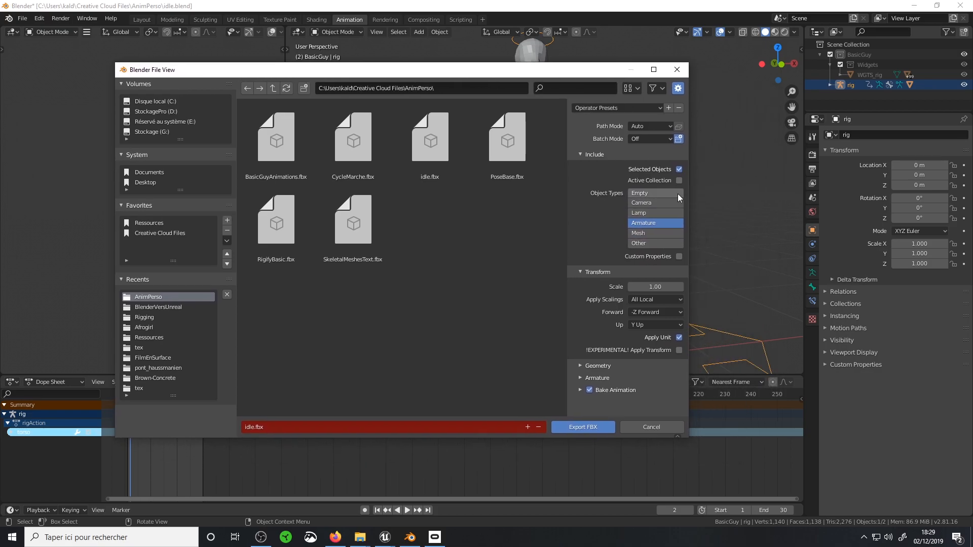
Enable only deform bones, disable leaf bones, keep animation baking on, and export the rig as idle.fbx
click(575, 367)
click(577, 368)
click(576, 378)
scroll(616, 333, down, 3)
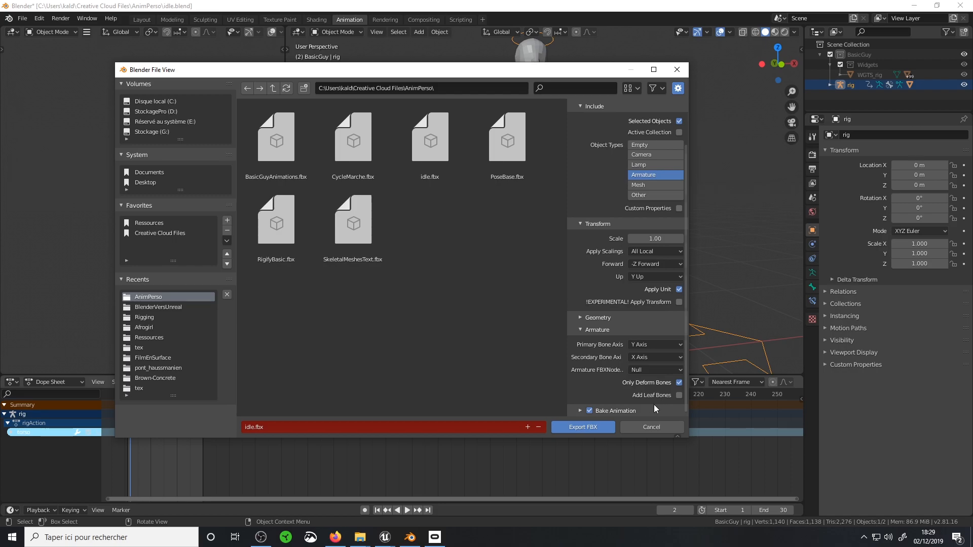
click(579, 411)
scroll(607, 357, down, 5)
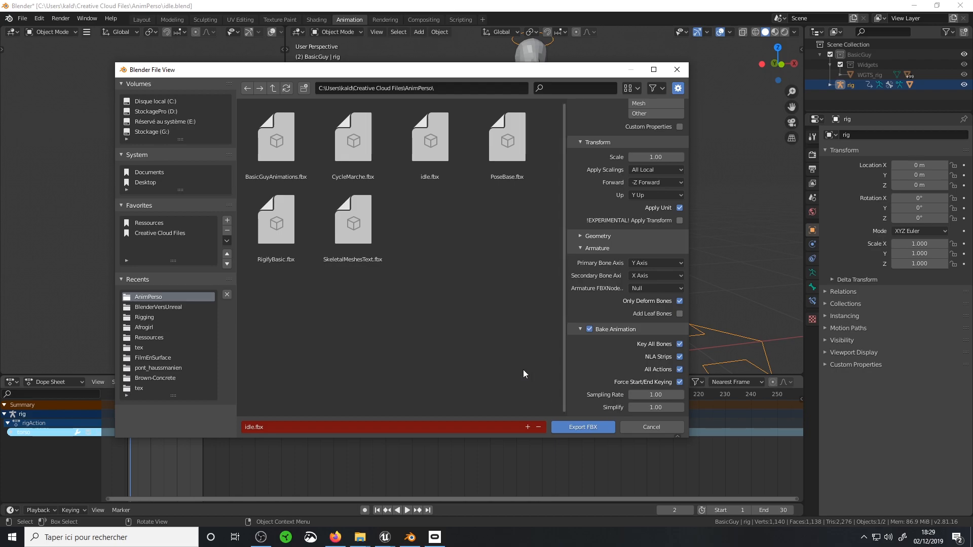
click(576, 427)
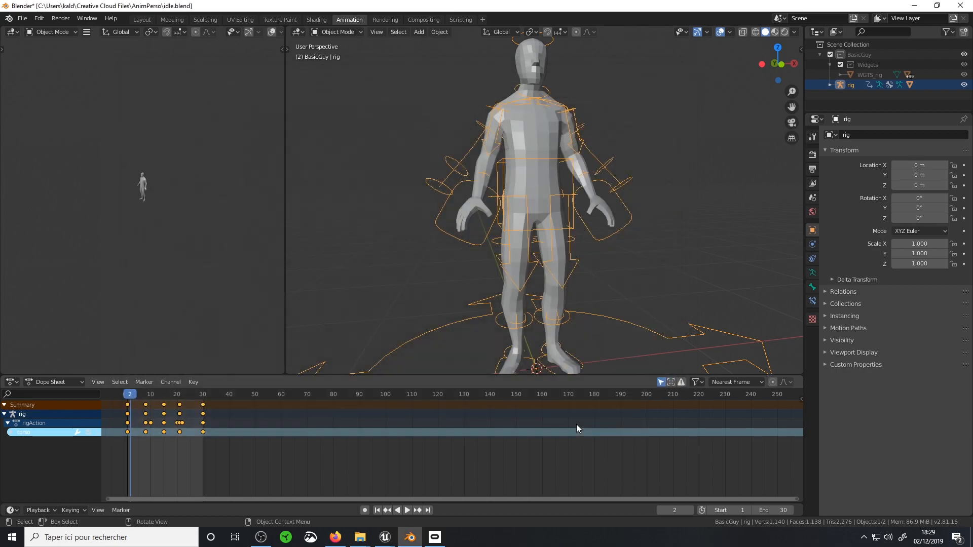
drag(130, 394, 198, 394)
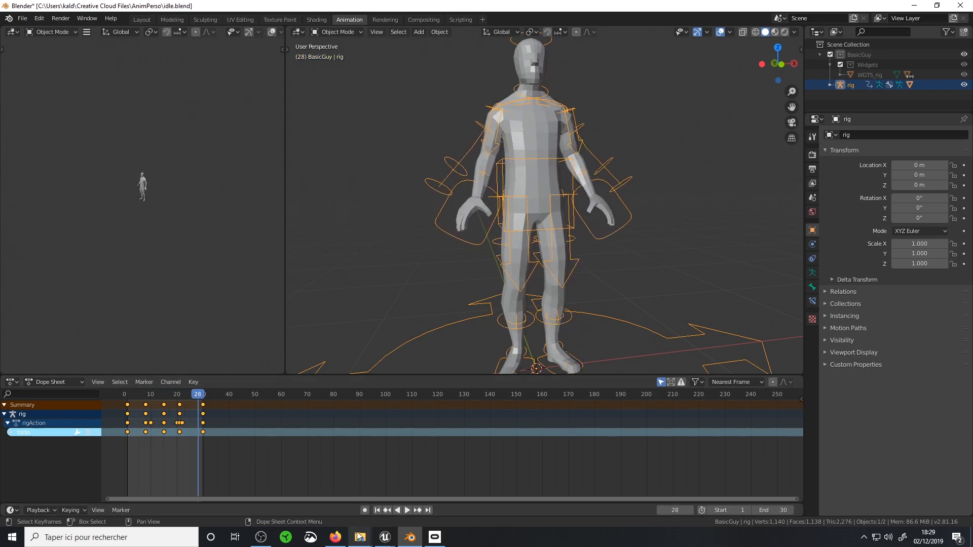
Switch to Unreal Editor and bring idle.fbx from the AnimPerso folder into the Methode1 content folder
click(384, 537)
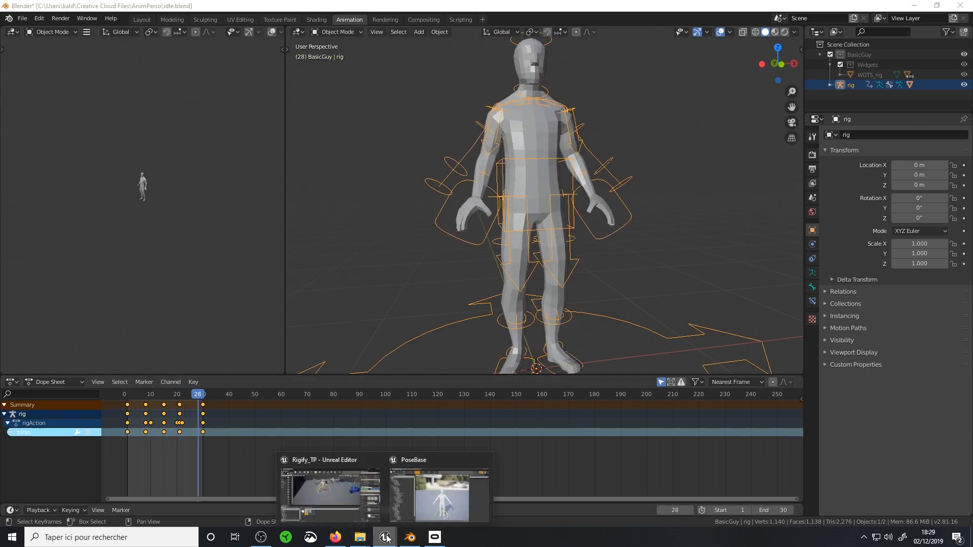
click(338, 494)
mouse_move(359, 537)
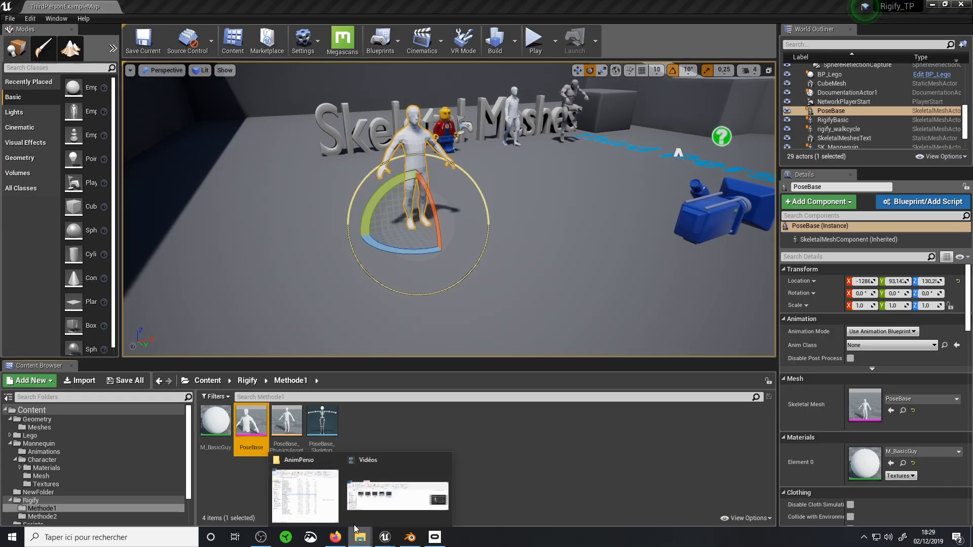
click(302, 482)
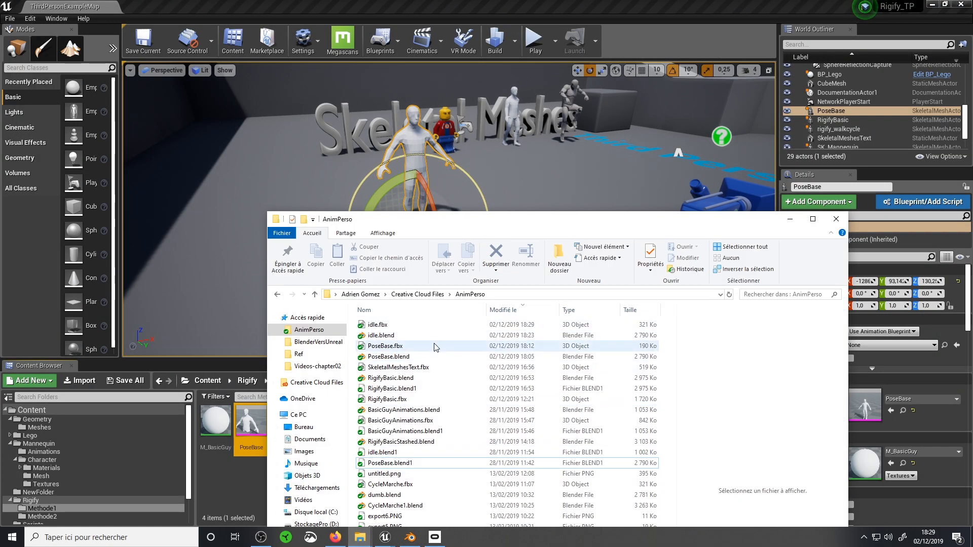
click(436, 325)
drag(502, 232, 746, 159)
drag(621, 252, 409, 472)
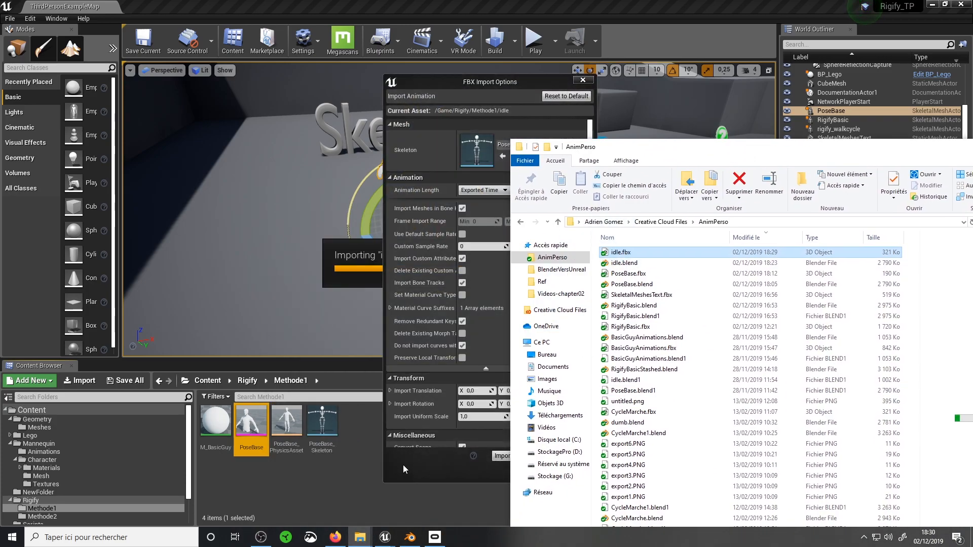
Import the idle animation onto PoseBase_Skeleton, preview it in the animation editor, and return to the level
drag(644, 148, 417, 253)
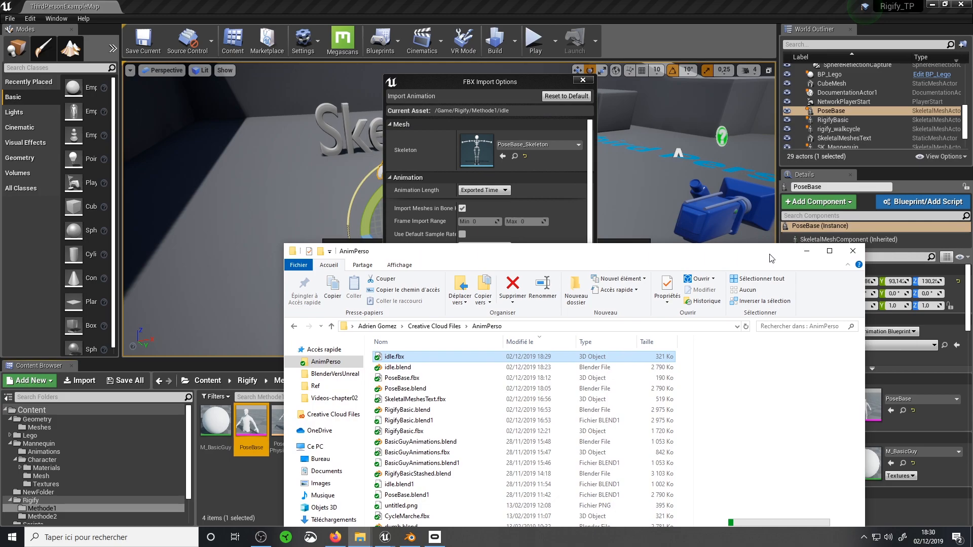
click(806, 254)
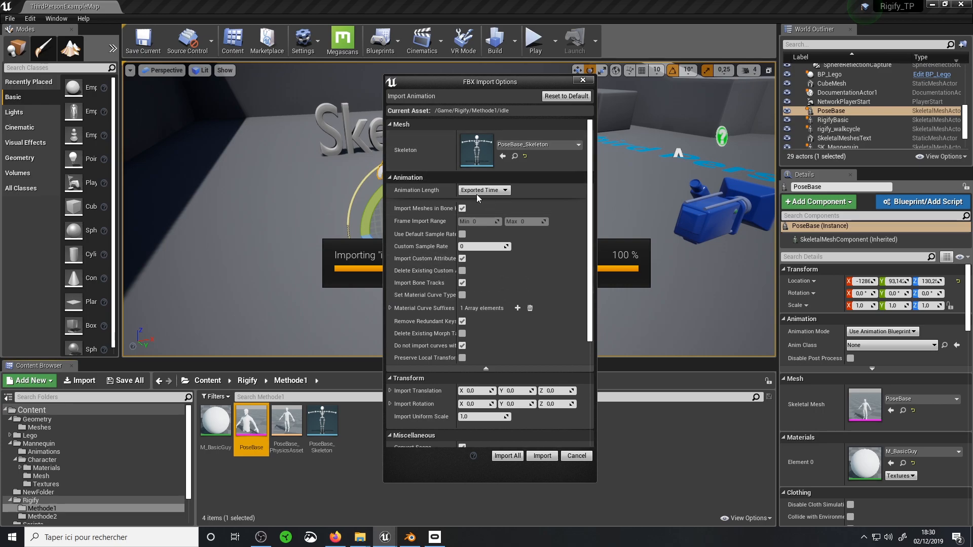
scroll(591, 203, down, 5)
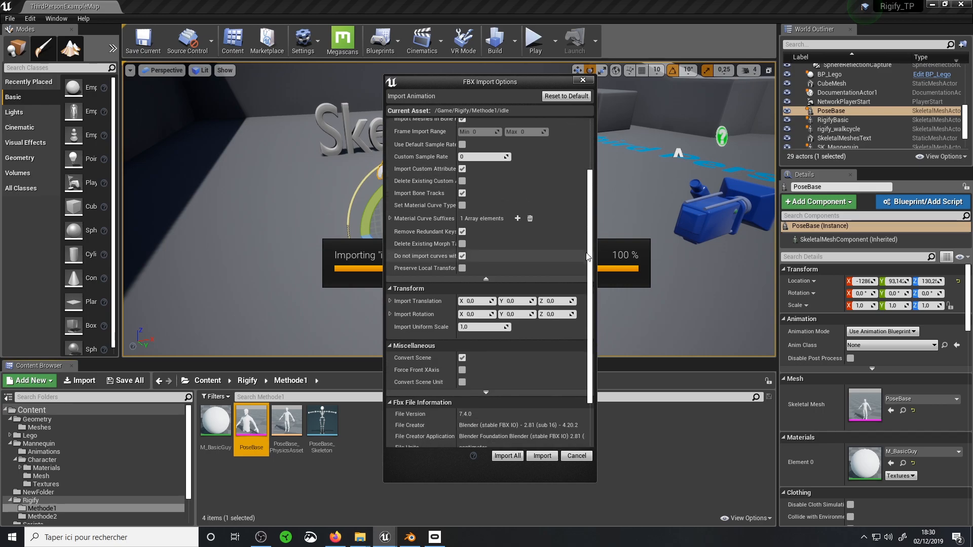
click(544, 457)
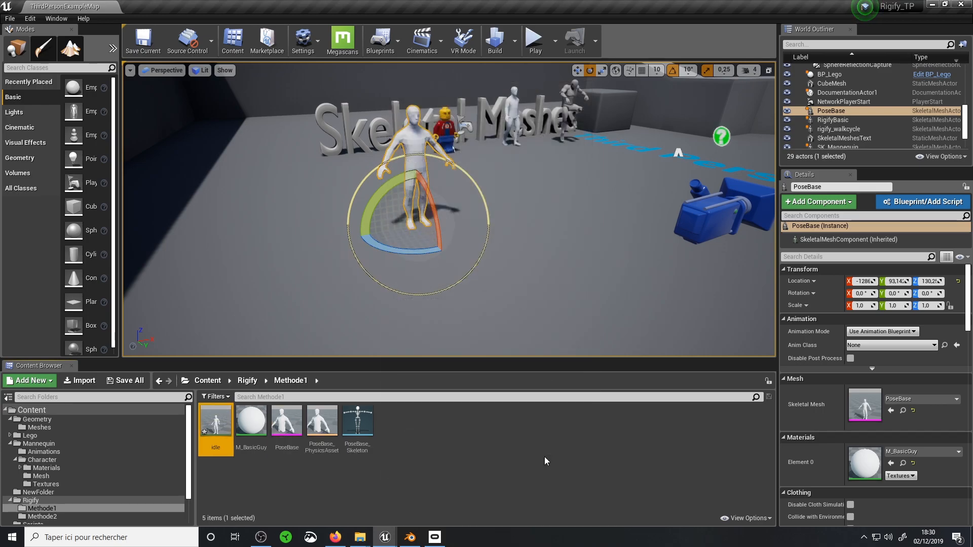
double_click(203, 429)
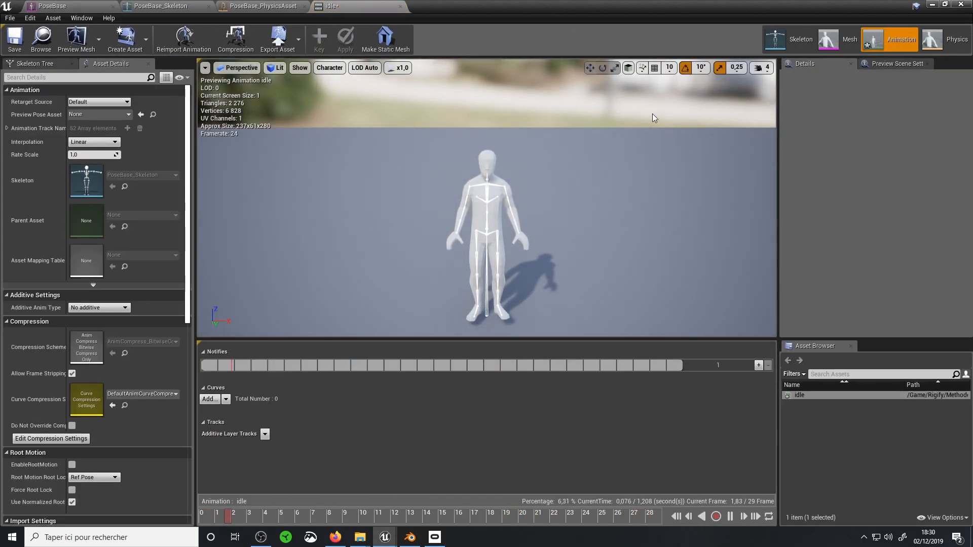
click(932, 5)
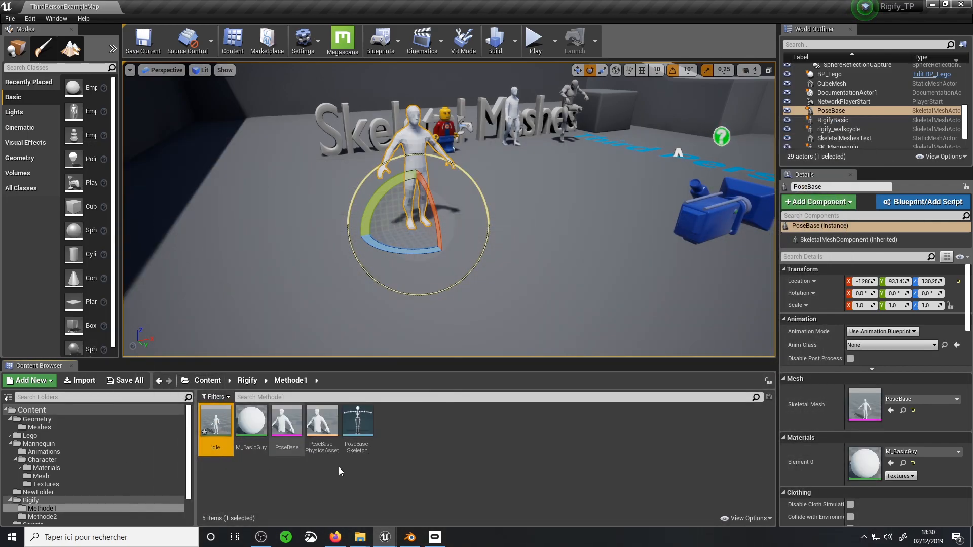
Set the PoseBase actor's animation mode to Use Animation Asset and choose idle as the animation to play
scroll(407, 128, up, 3)
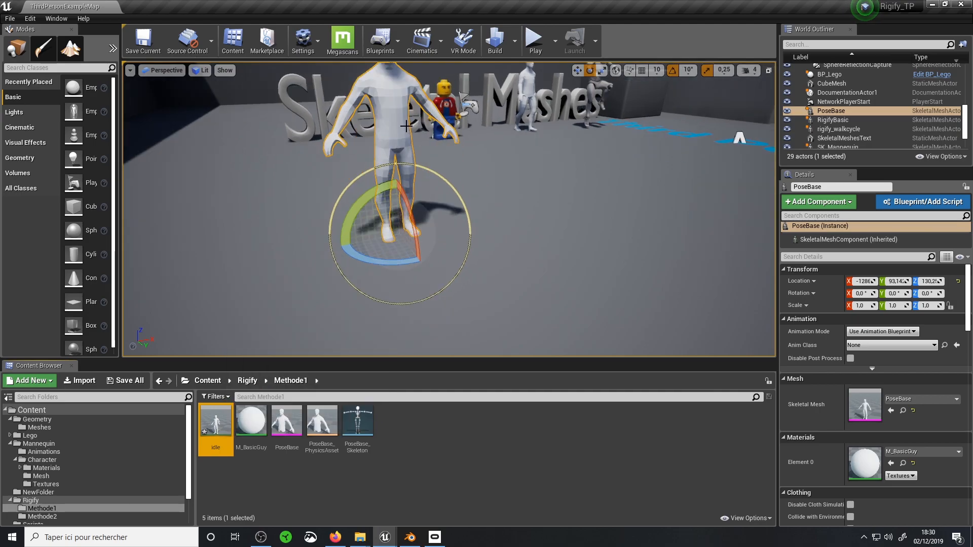
click(403, 117)
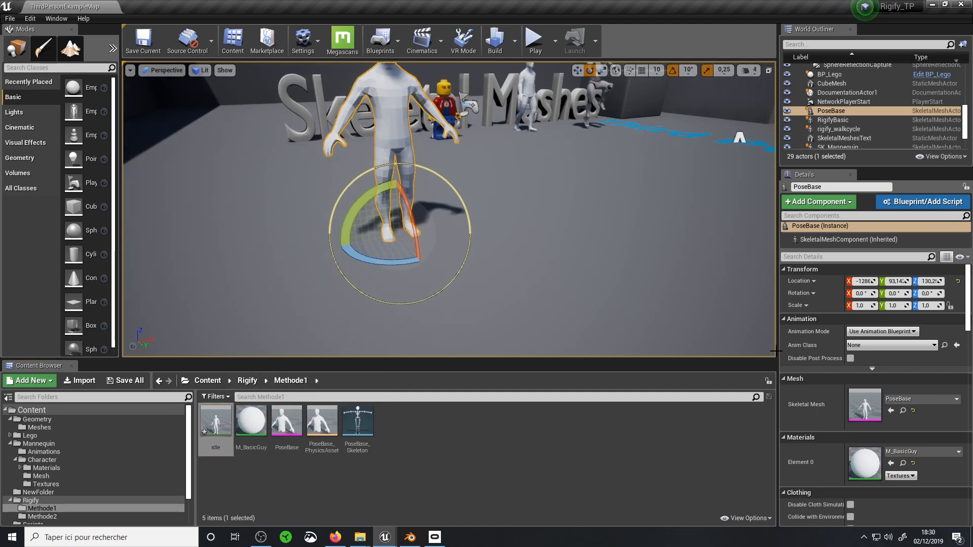
click(888, 332)
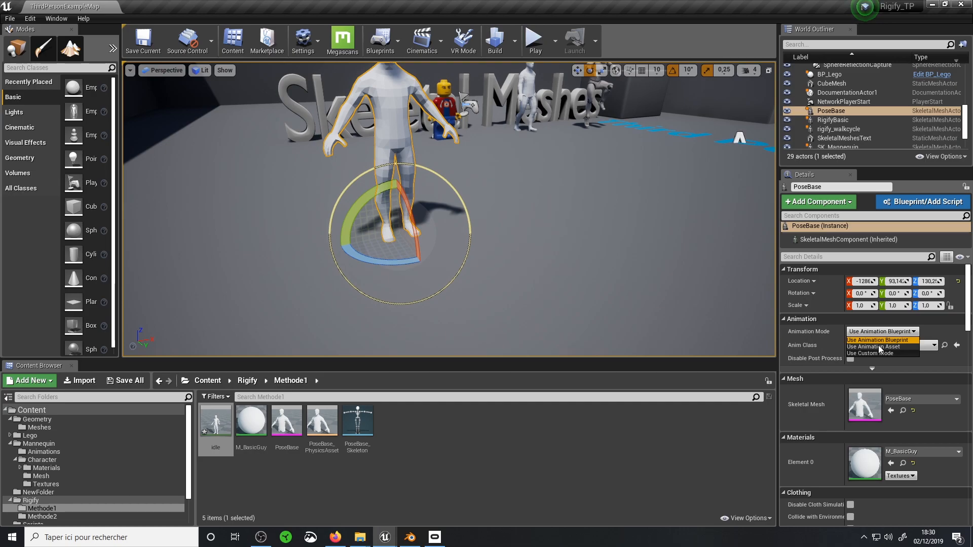
click(881, 348)
click(922, 352)
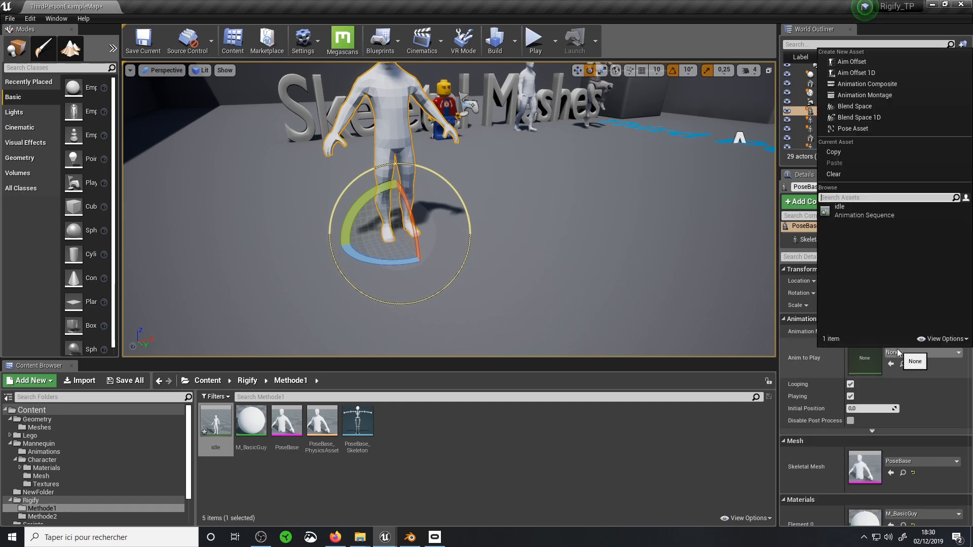
click(856, 212)
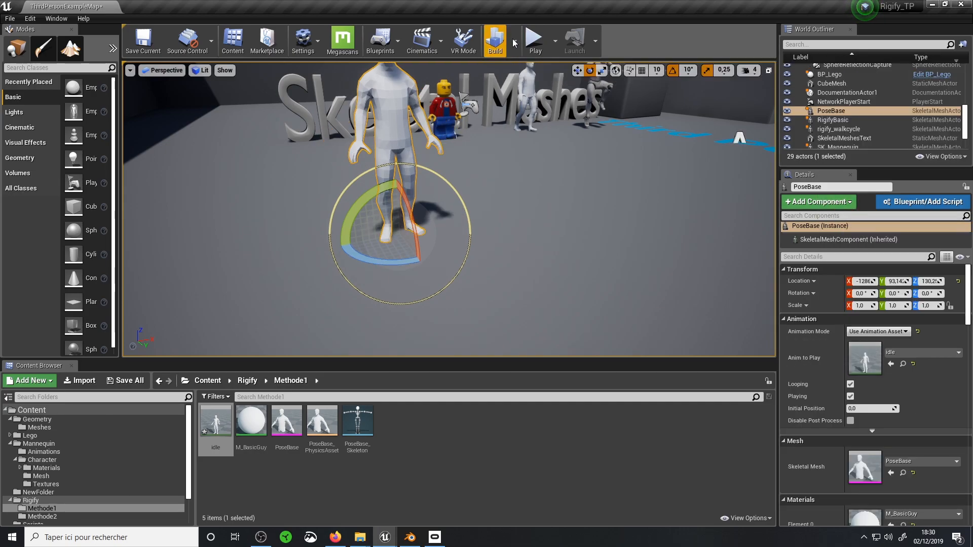
Play the level and walk up to the PoseBase character to check its idle animation, ending the play session
click(534, 45)
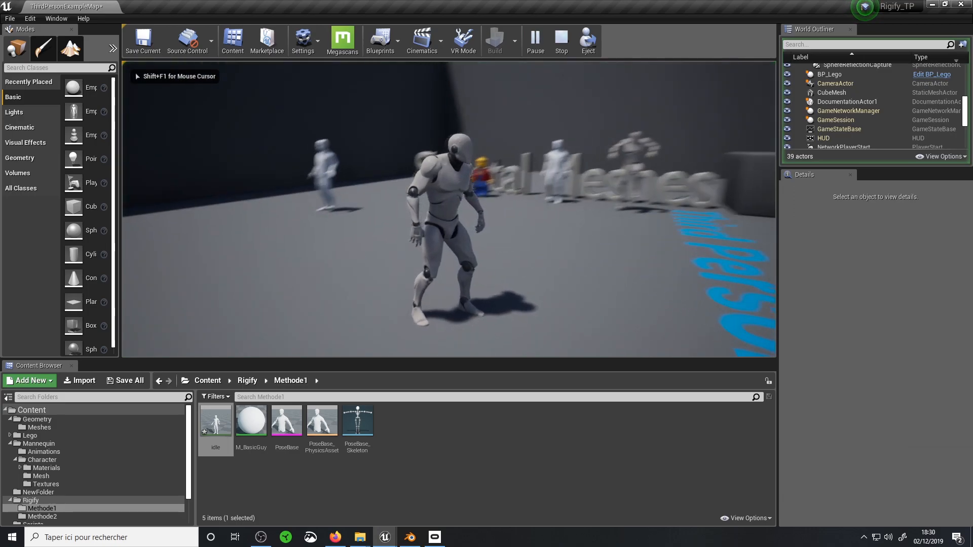
key(w)
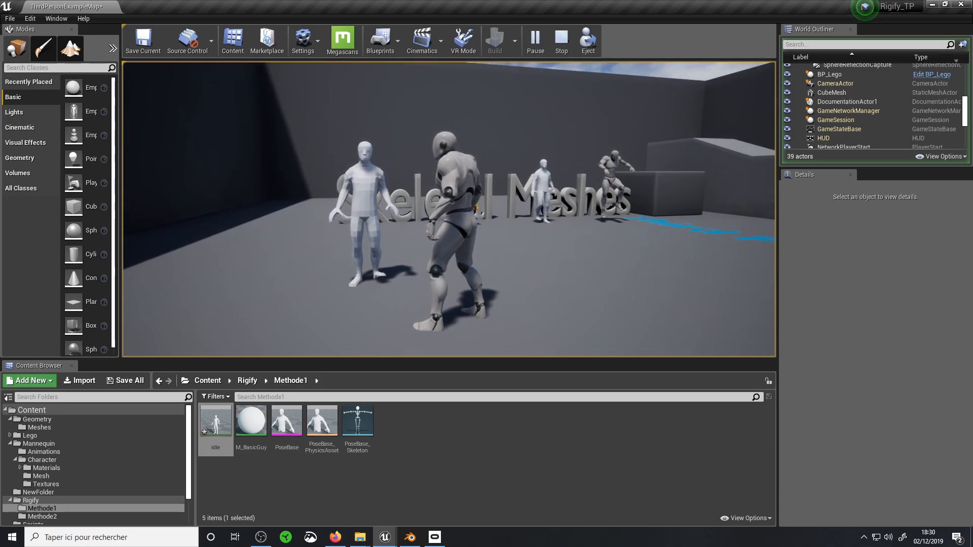
key(Escape)
Switch to Blender and open CycleMarche.blend from the AnimPerso folder
click(410, 538)
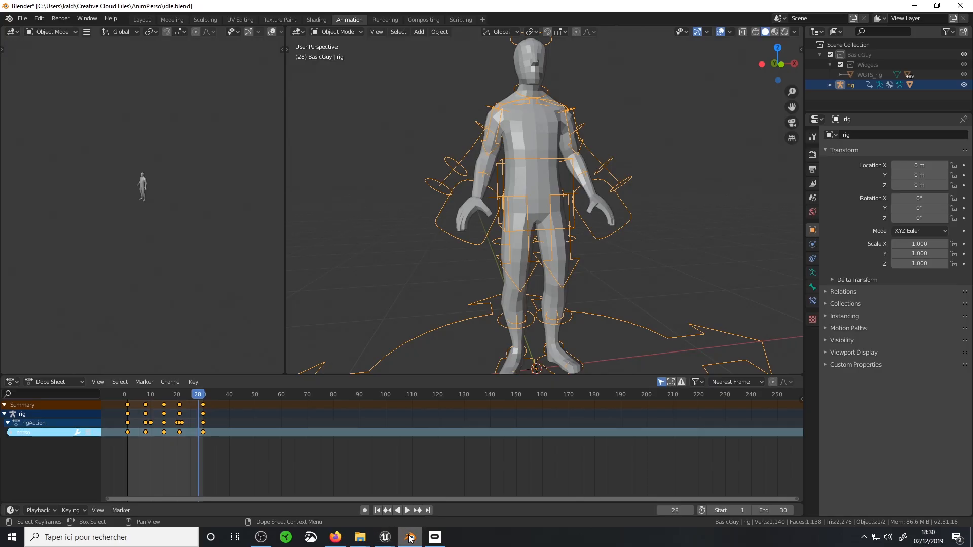
mouse_move(400, 539)
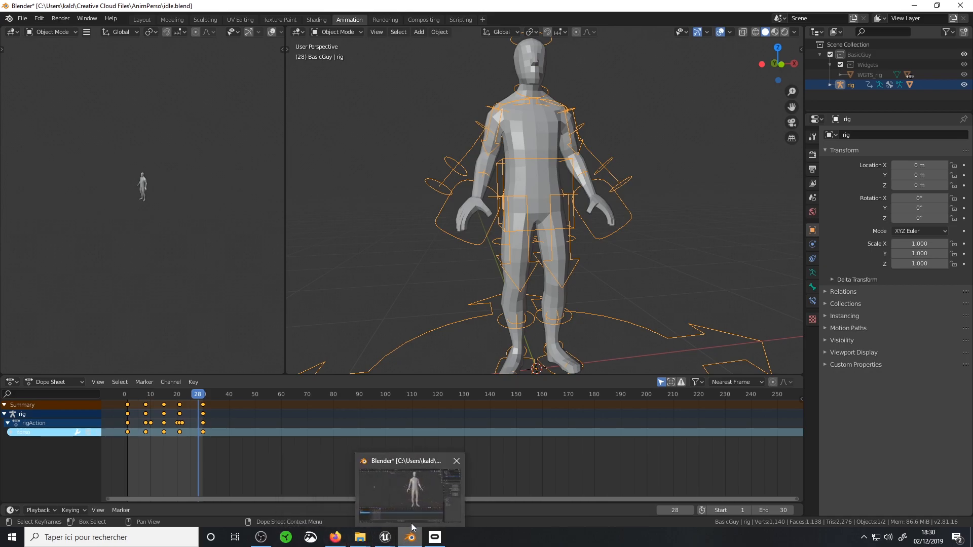
click(23, 18)
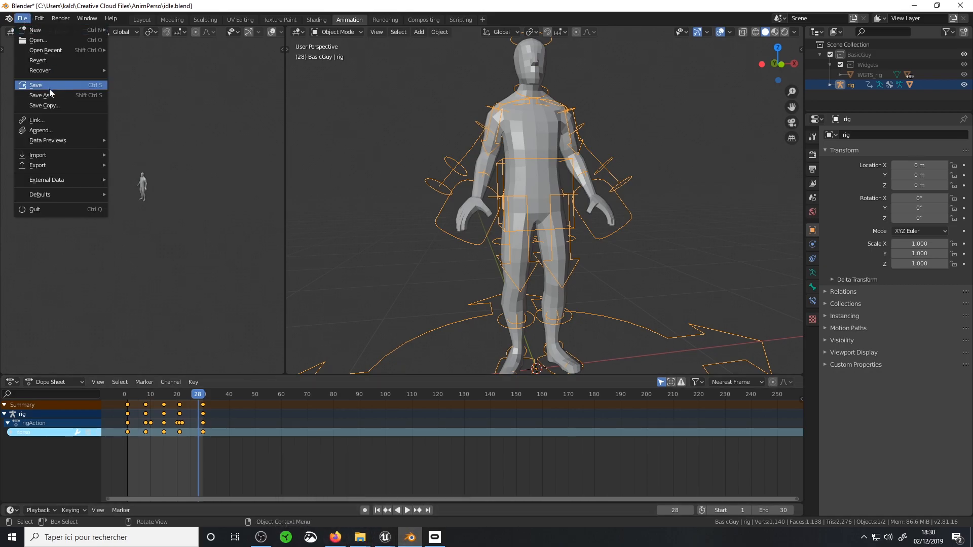
click(38, 40)
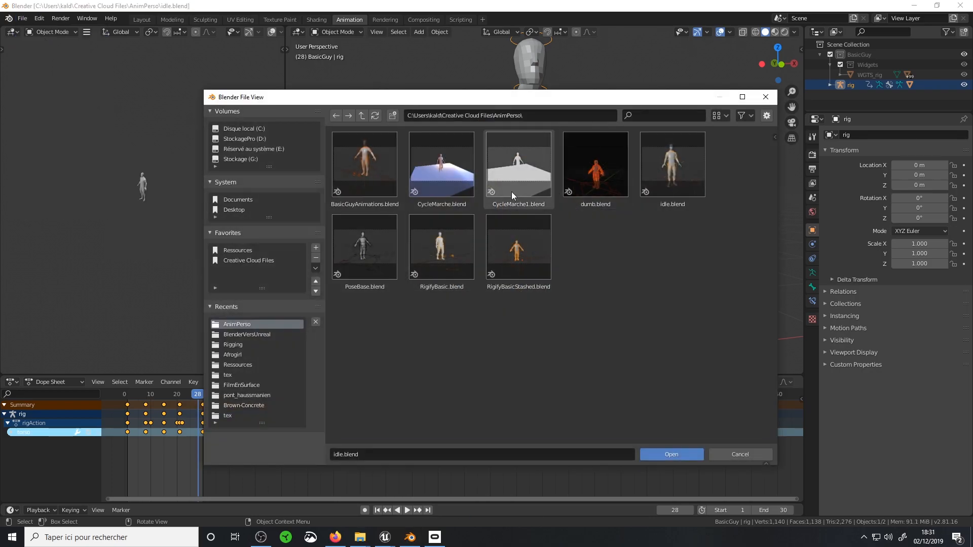
double_click(445, 174)
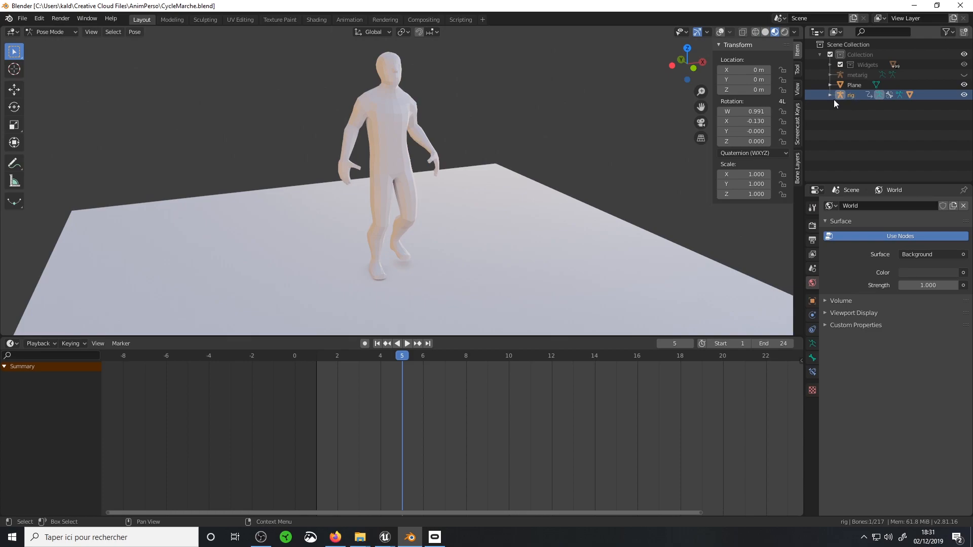
Expand the rig's hierarchy, go to frame 9, show the viewport overlays, and put the rig in Object Mode
click(830, 95)
click(486, 356)
click(719, 33)
click(422, 229)
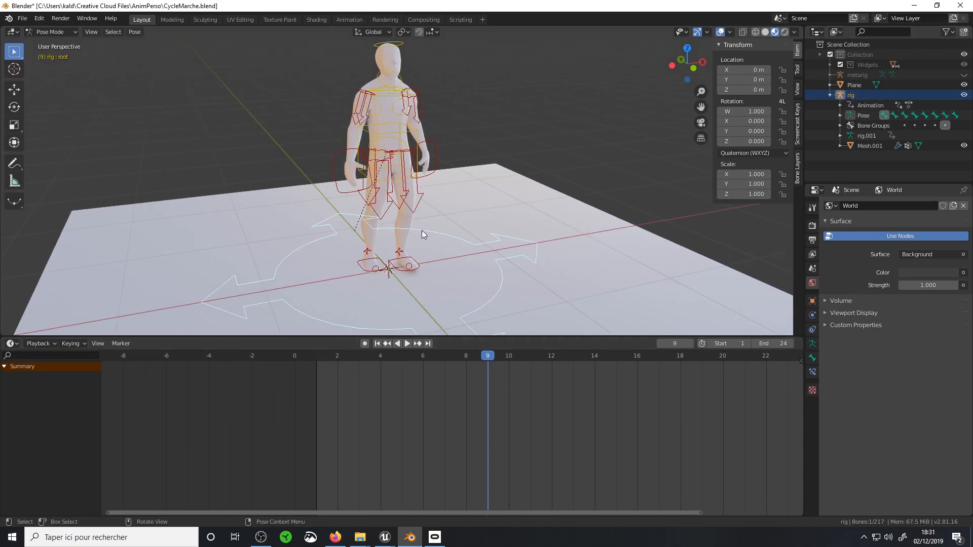
key(ctrl+Tab)
Start an FBX export of the rig limited to selected objects and the Armature object type
click(22, 19)
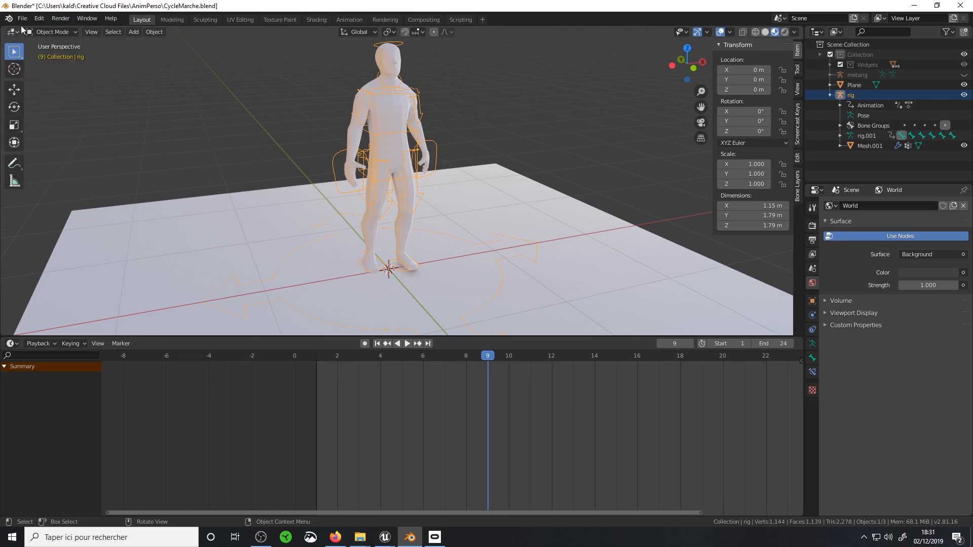
click(22, 18)
mouse_move(48, 167)
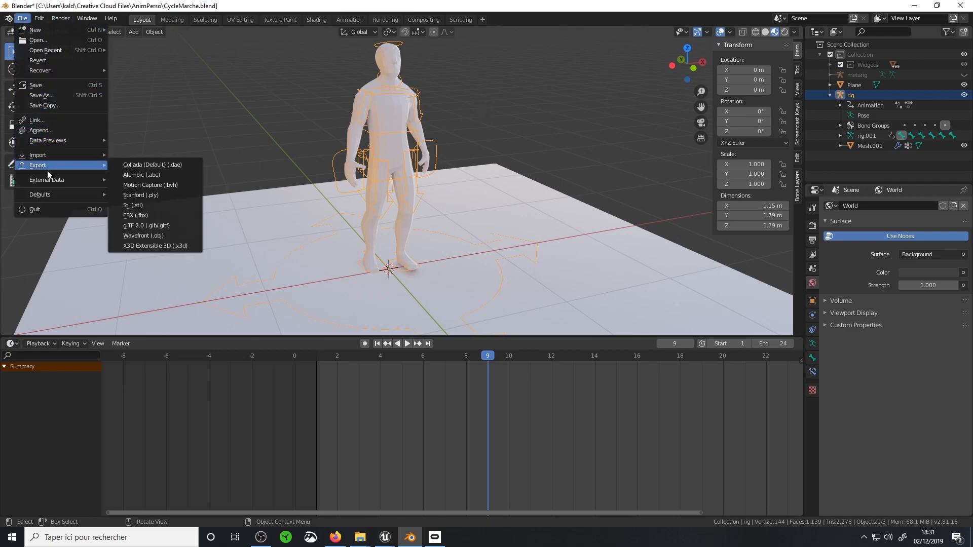
mouse_move(72, 180)
click(148, 219)
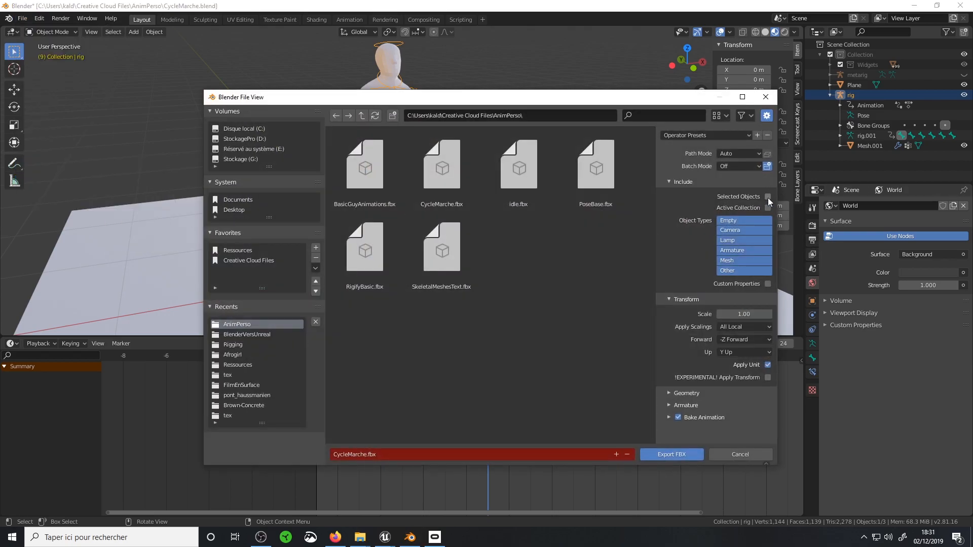
click(743, 251)
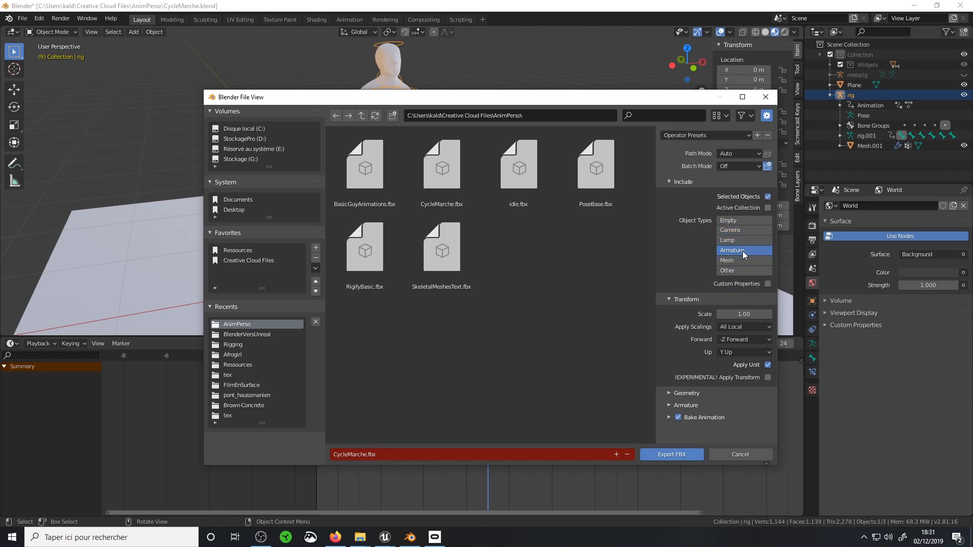
Export CycleMarche.fbx to the AnimPerso folder with Only Deform Bones enabled and Add Leaf Bones disabled
click(671, 396)
scroll(678, 385, down, 2)
click(669, 426)
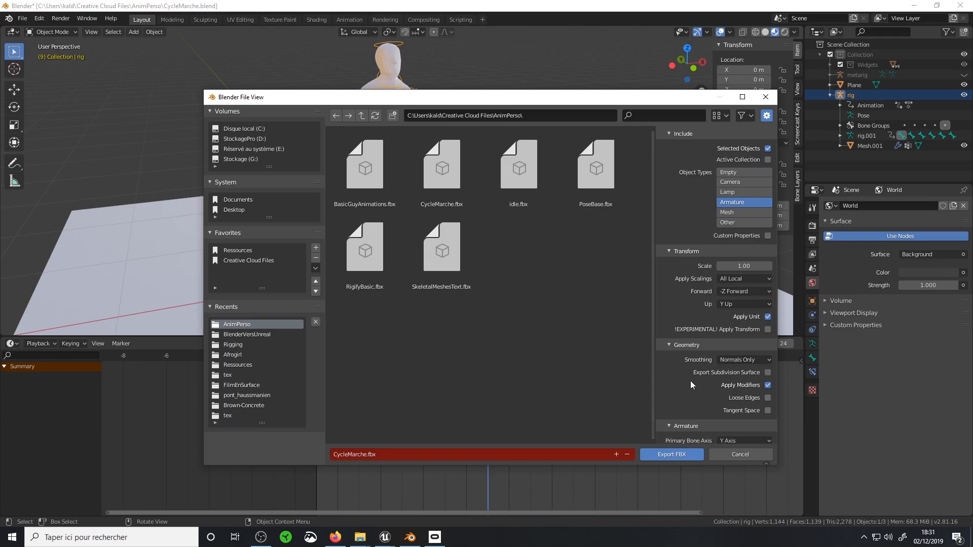
scroll(687, 386, down, 3)
click(769, 422)
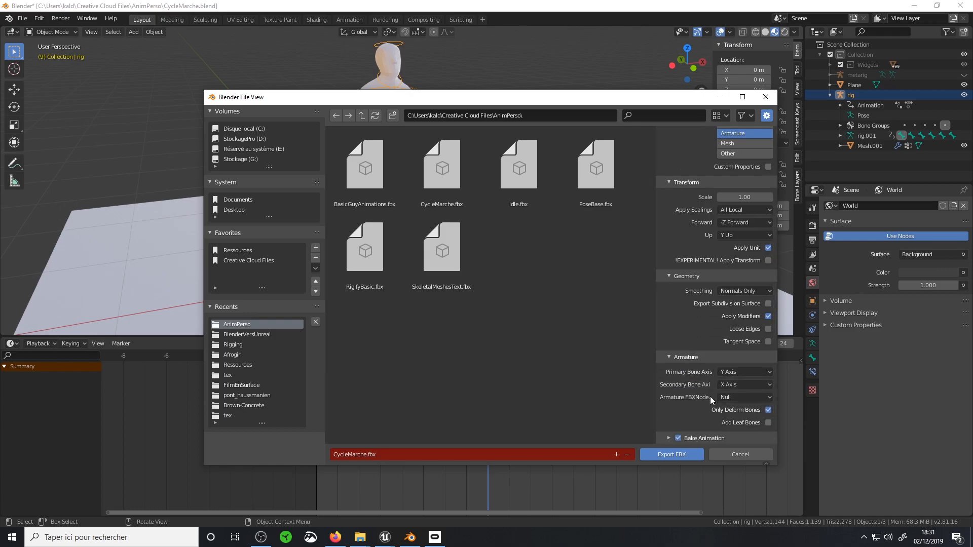
click(672, 454)
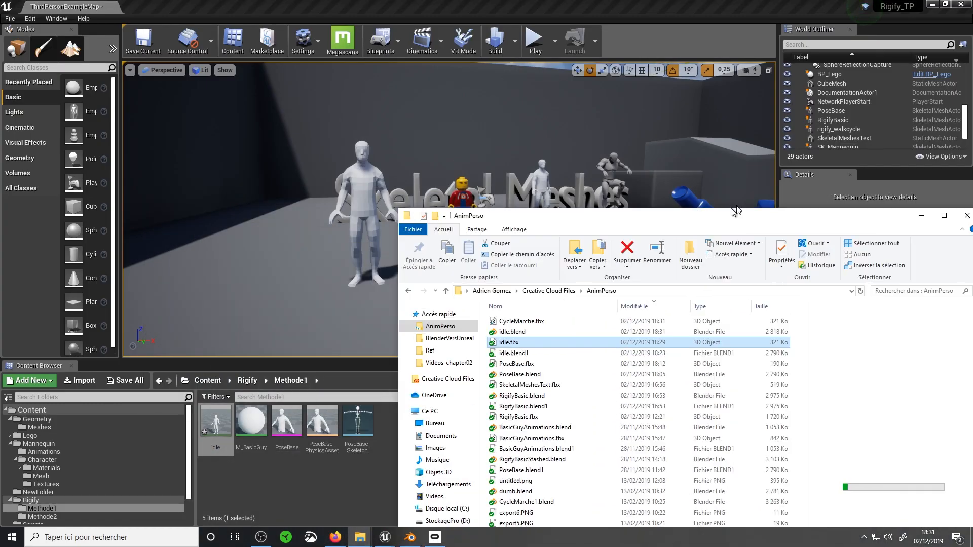
Import CycleMarche.fbx from the AnimPerso folder into Unreal's Methode1 folder using PoseBase_Skeleton, and open the imported animation
drag(735, 210, 826, 77)
drag(611, 188, 414, 478)
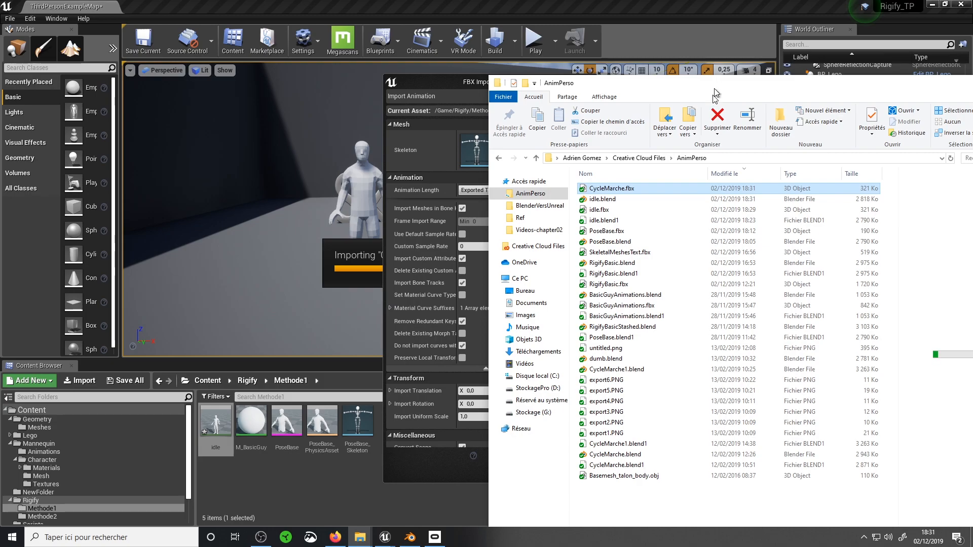
drag(713, 85, 681, 263)
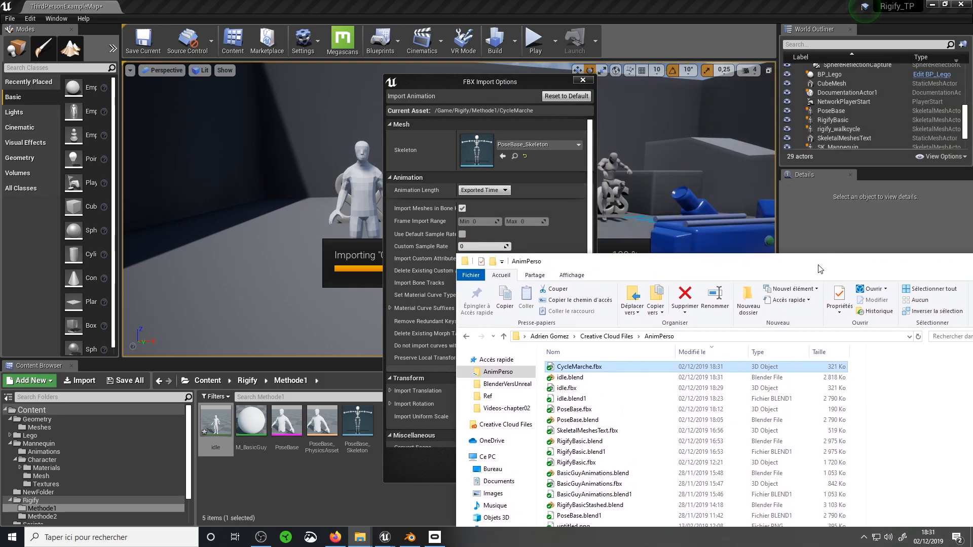
drag(821, 268, 633, 263)
click(802, 263)
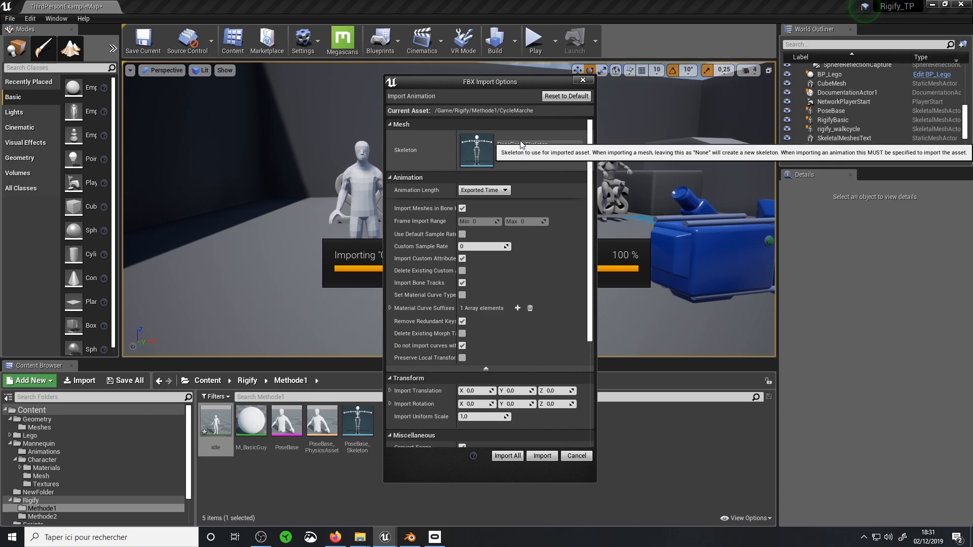
click(538, 458)
double_click(216, 423)
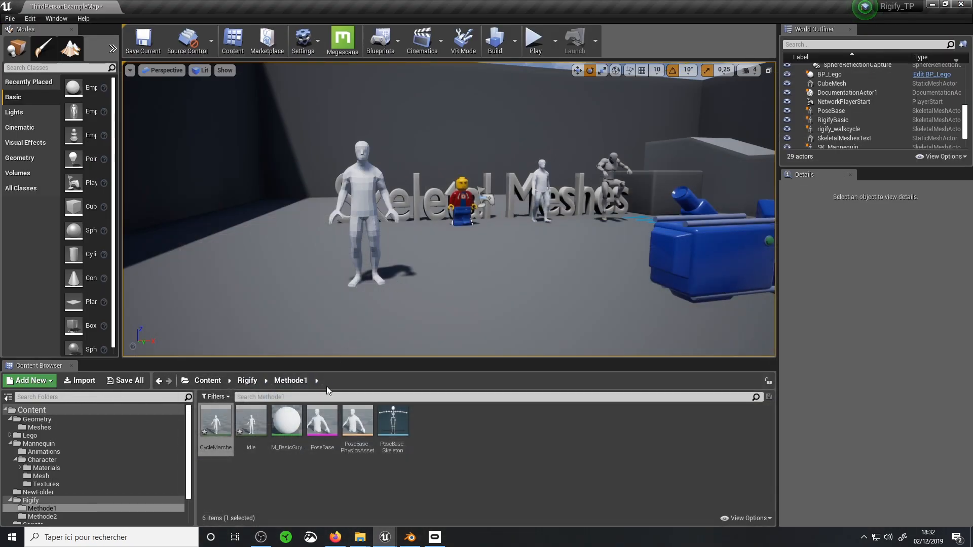
Choose CycleMarche as the PoseBase actor's animation to play, and play the level to check it
click(368, 198)
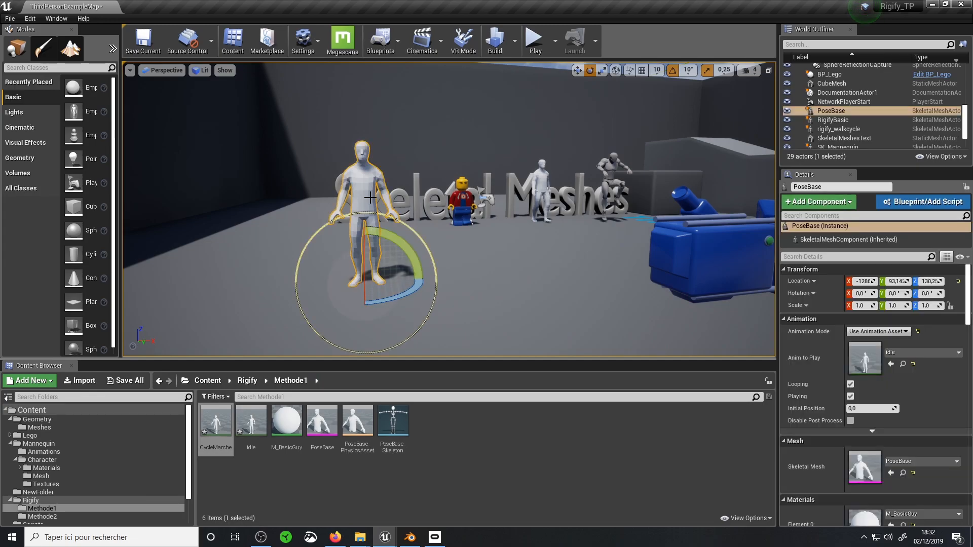
click(911, 352)
click(844, 208)
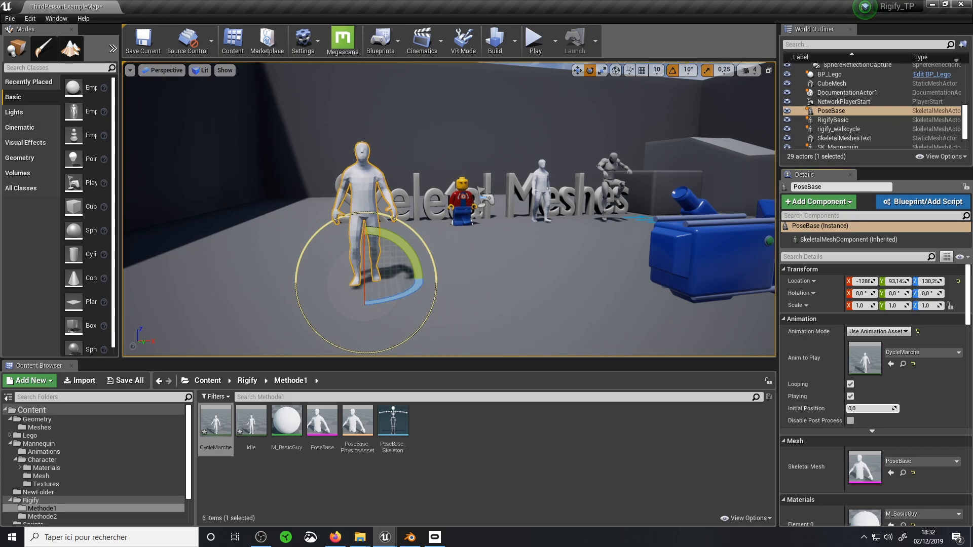
click(527, 48)
key(Escape)
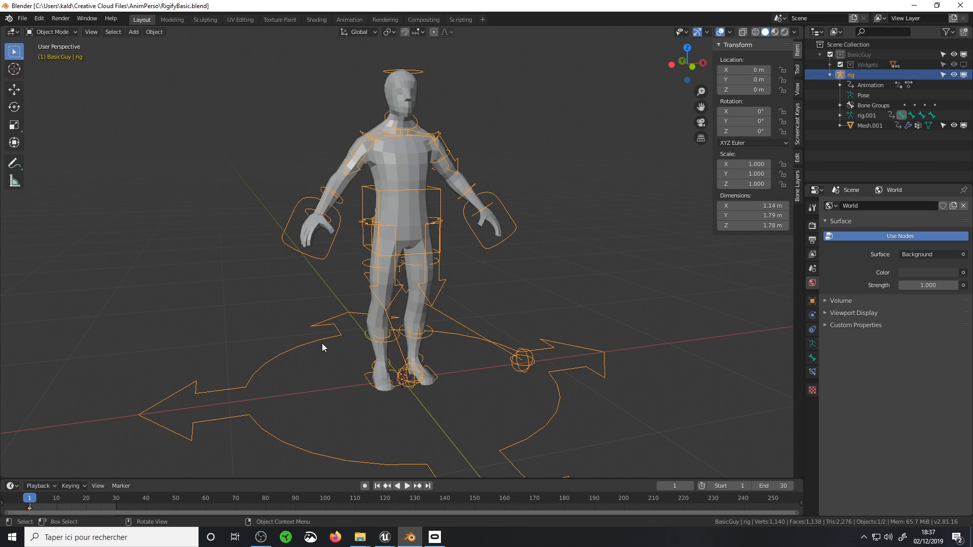
Enlarge the Action Editor in the Animation workspace and scrub the rig's Idle action to frame 33
click(349, 20)
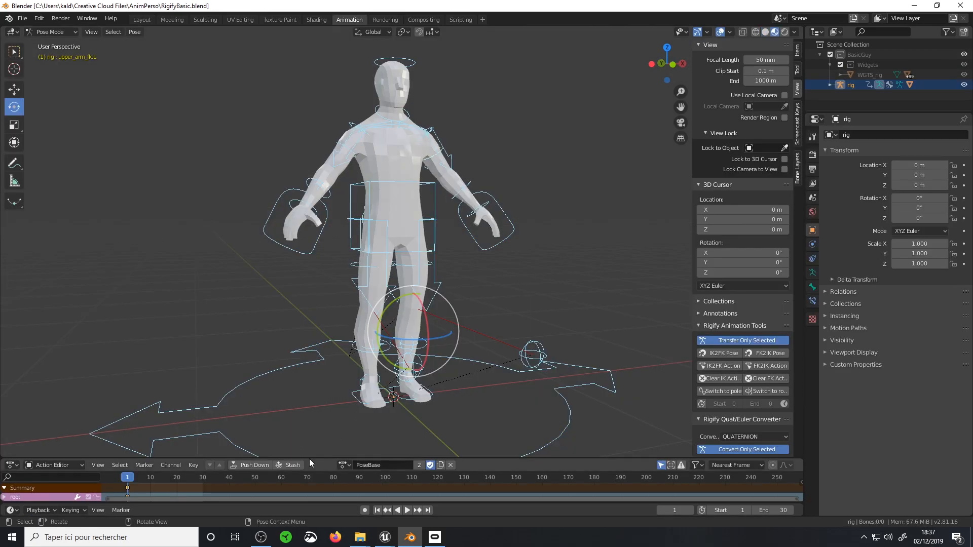
drag(310, 459, 355, 336)
click(346, 341)
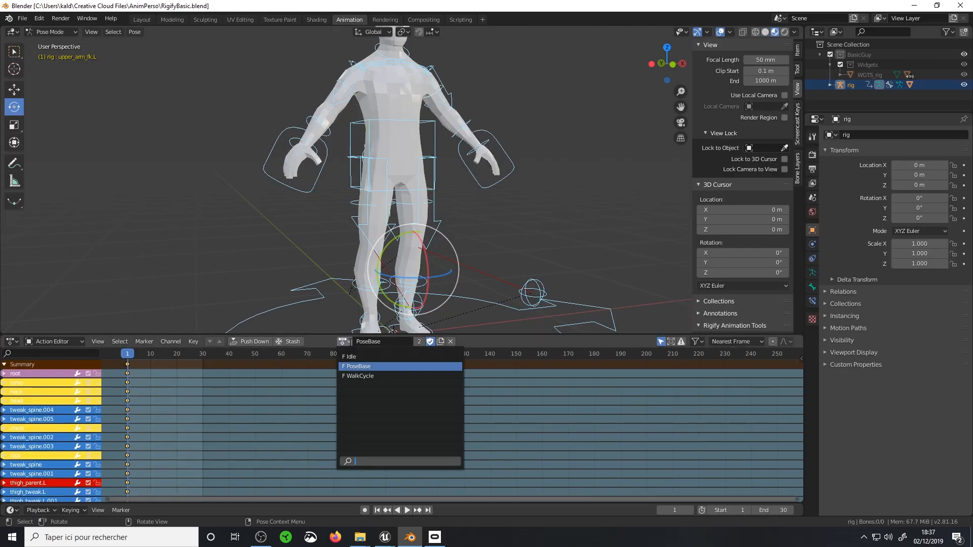
click(356, 357)
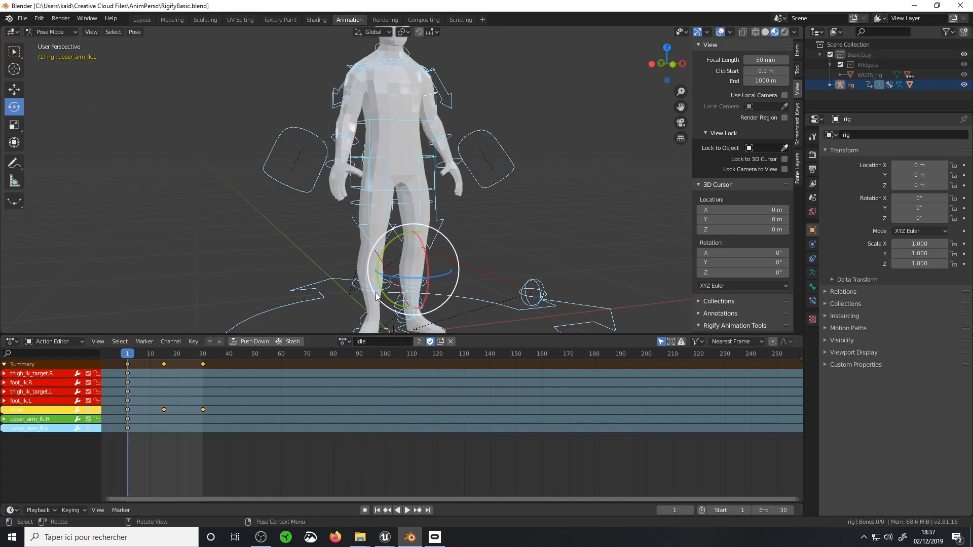
drag(152, 354, 211, 353)
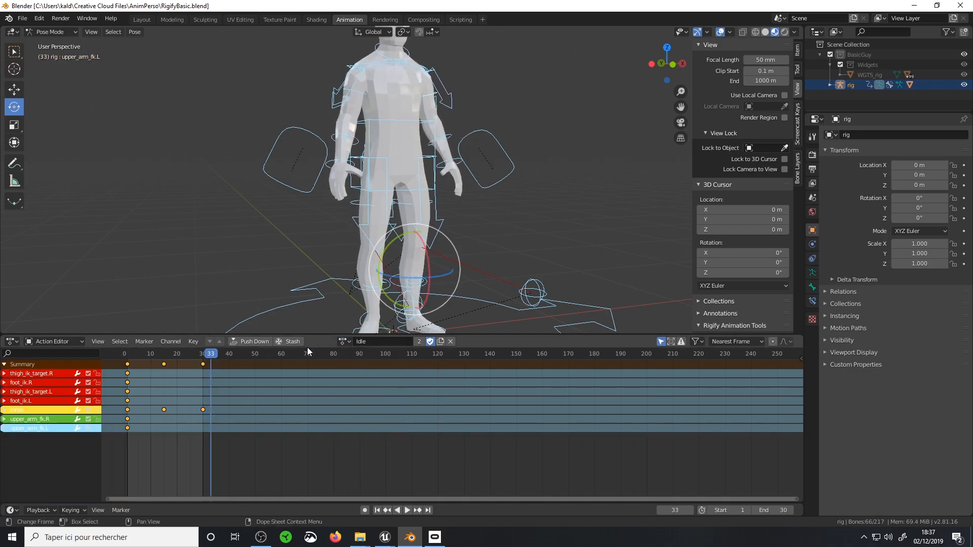
Load the rig's WalkCycle action and play it back to check the motion
click(345, 341)
click(357, 376)
key(space)
key(space)
Load the PoseBase action on the rig and go to frame 1
click(350, 342)
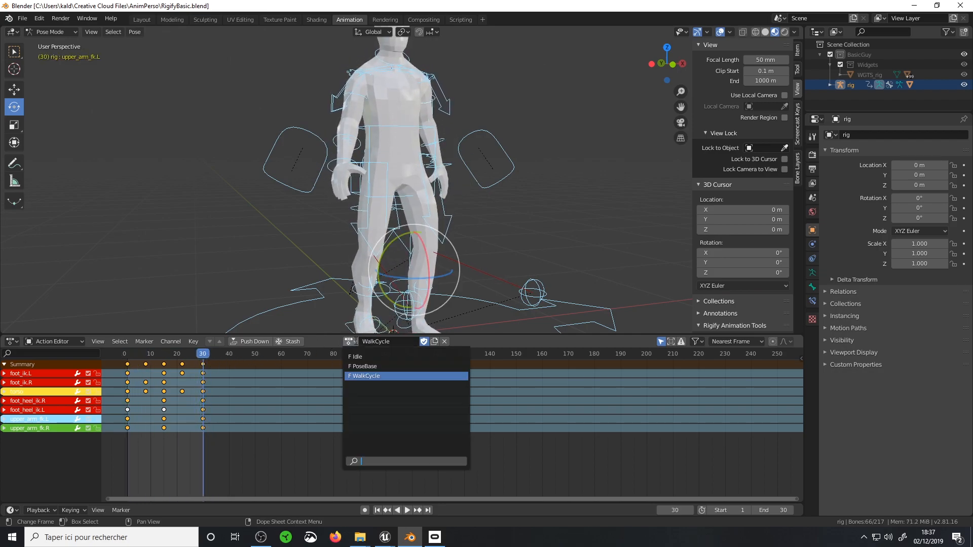
click(363, 366)
click(127, 354)
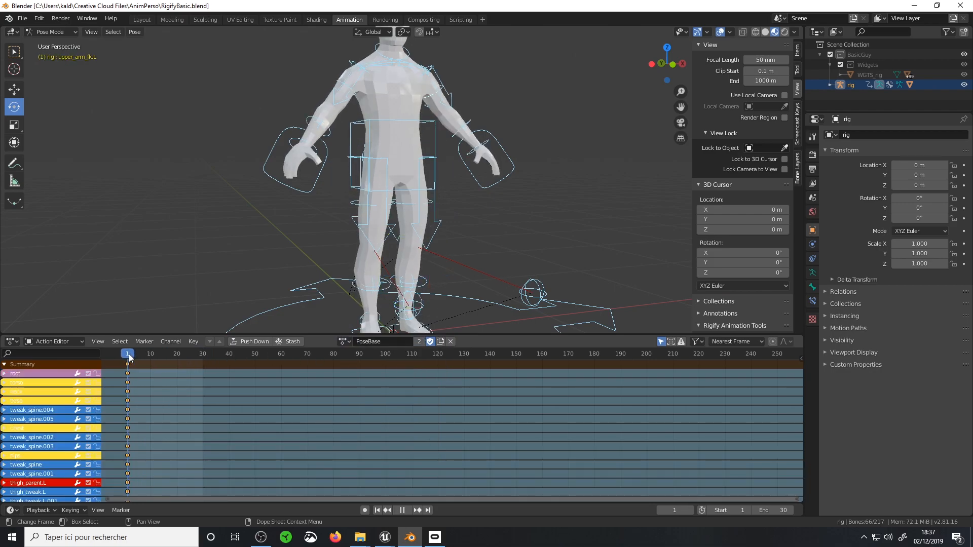
Test the rig's controls by trying to move the right hand, lowering the torso, and rotating the left upper arm
middle_drag(465, 169, 334, 297)
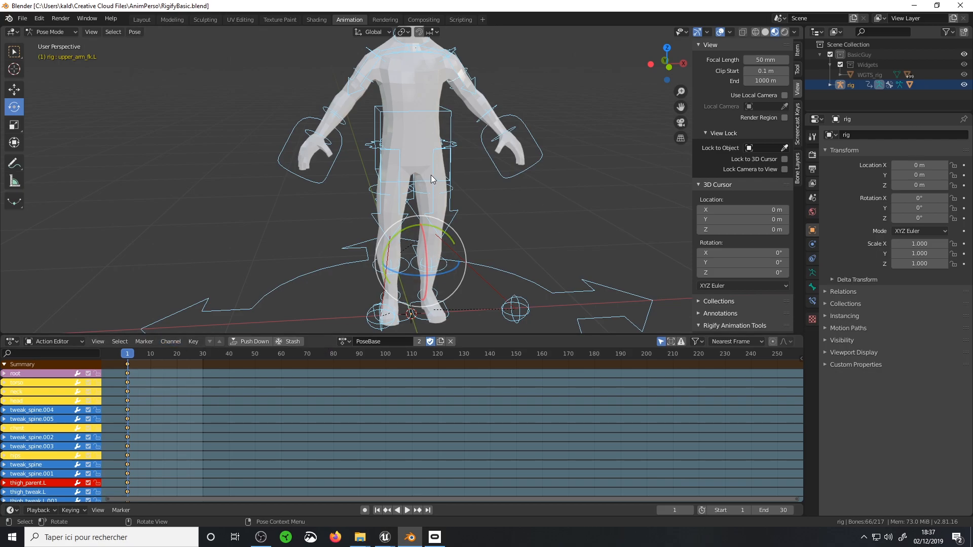
click(336, 163)
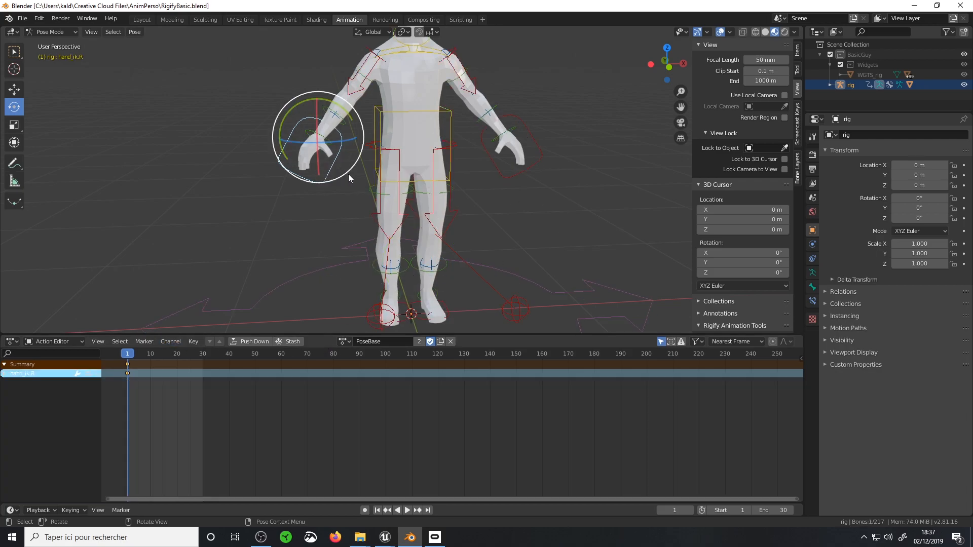
key(g)
right_click(380, 165)
click(451, 113)
key(g)
click(527, 166)
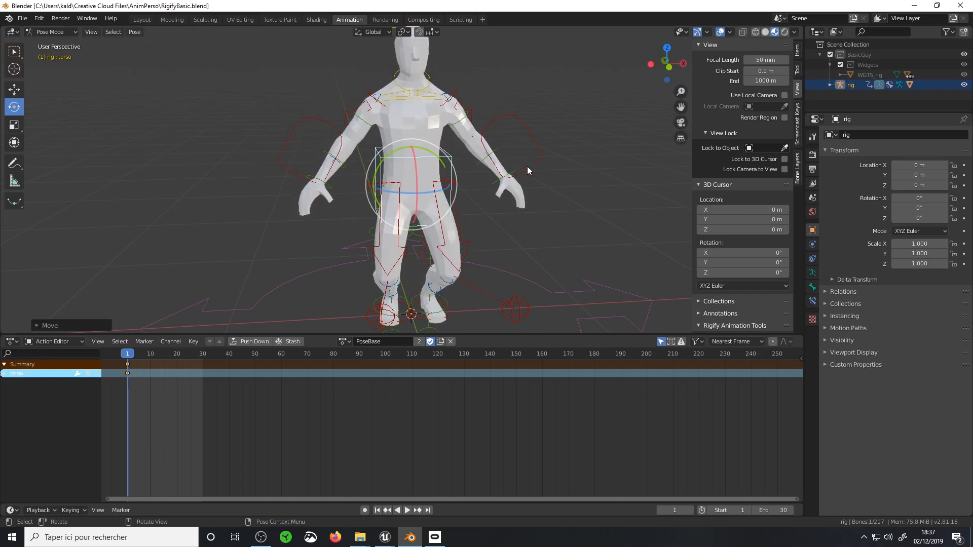
key(ctrl+z)
click(523, 130)
key(r)
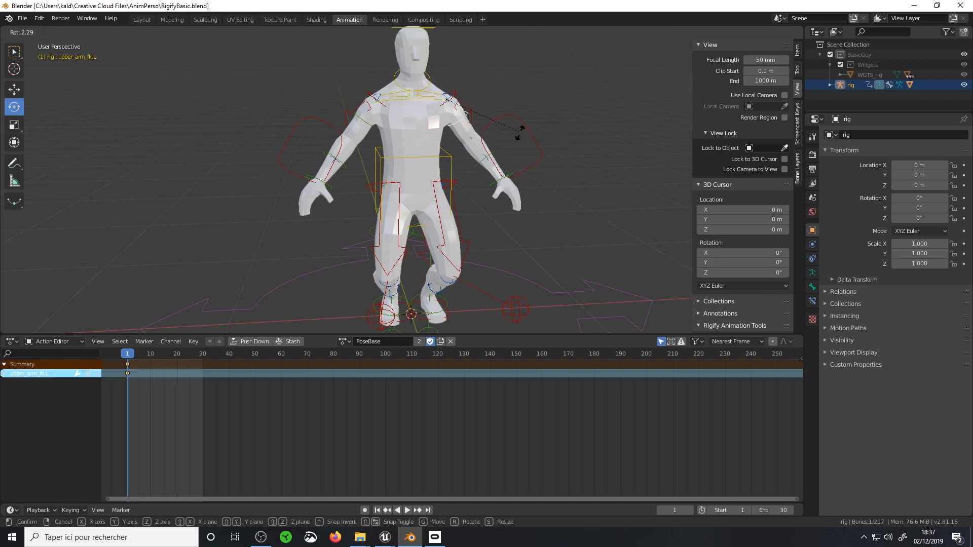
right_click(500, 174)
Clear the rotation and location of all the rig's bones to restore the base pose
key(a)
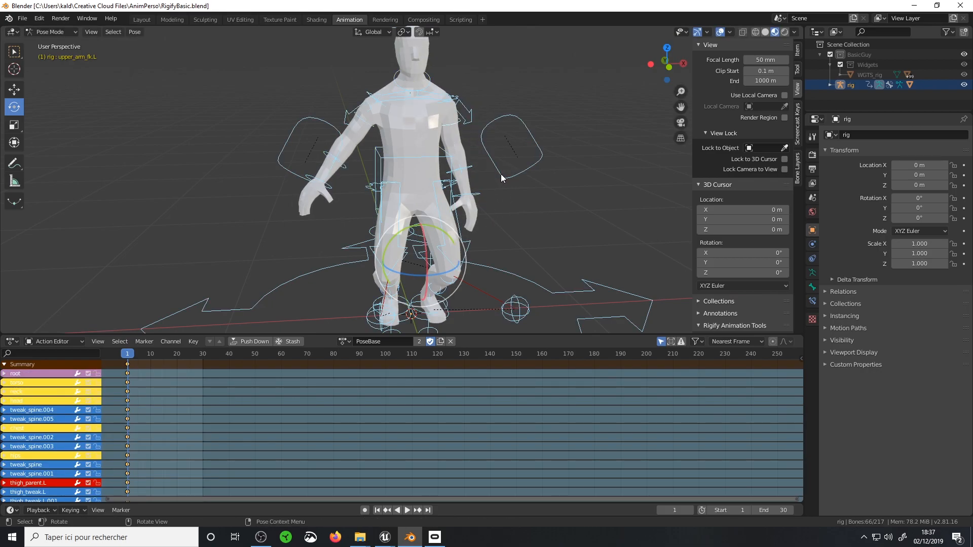
key(alt+r)
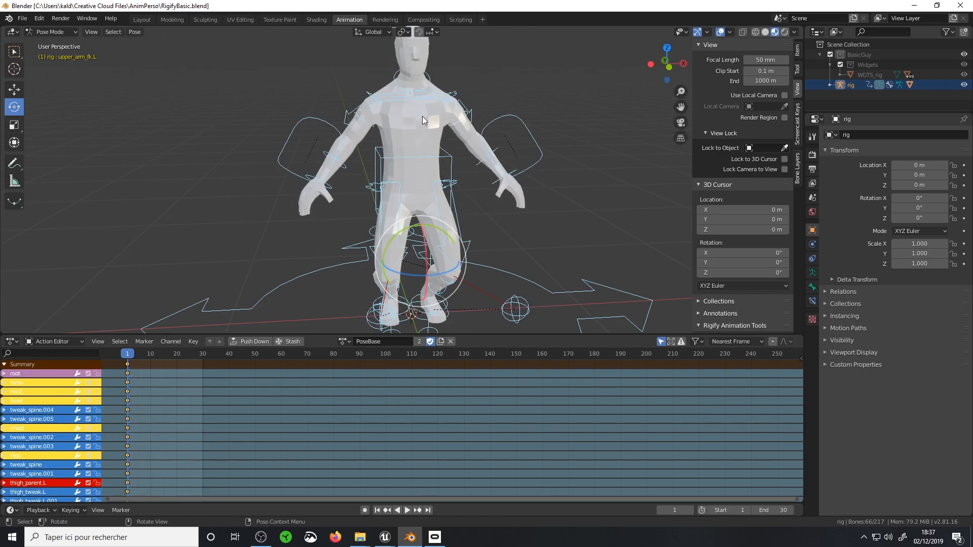
key(alt+g)
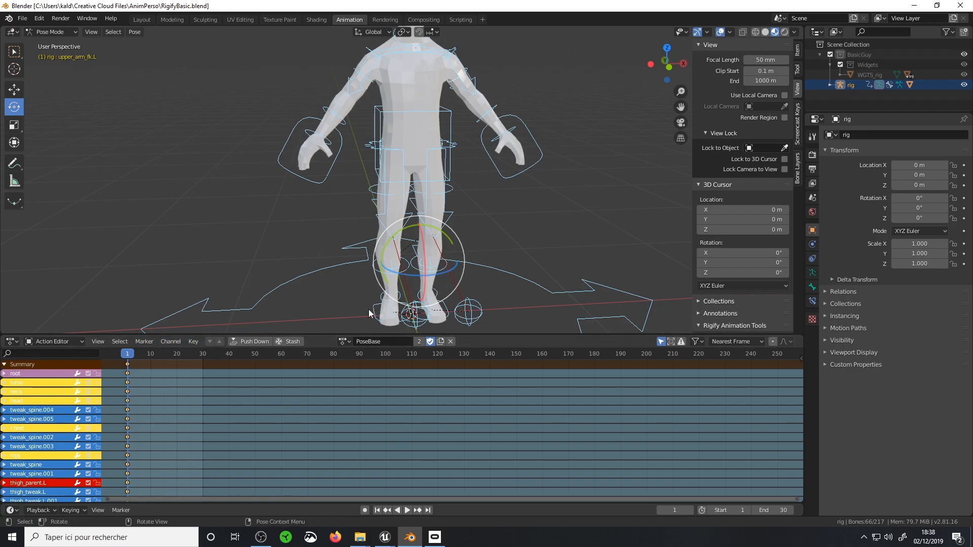
Change the Action Editor area to the Nonlinear Animation editor and go to frame 0
click(57, 342)
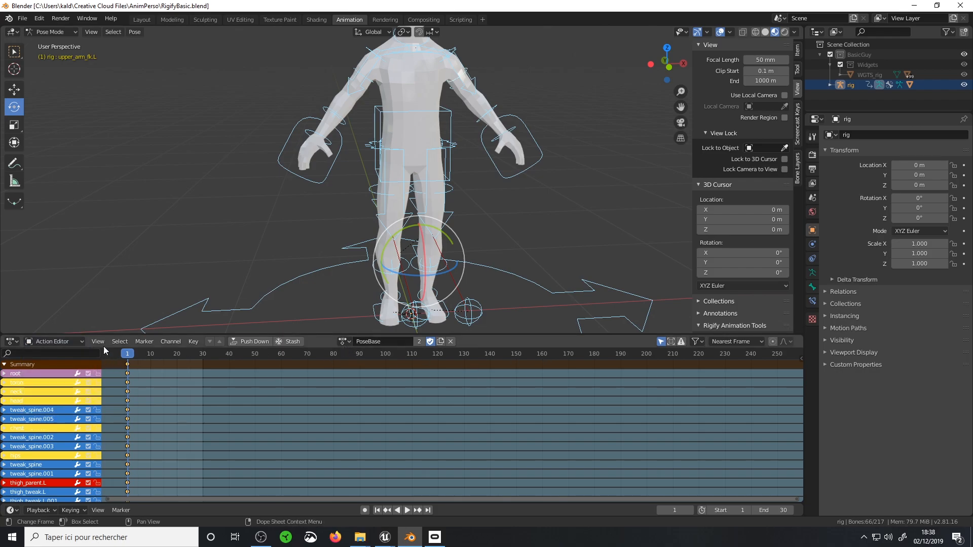
click(54, 342)
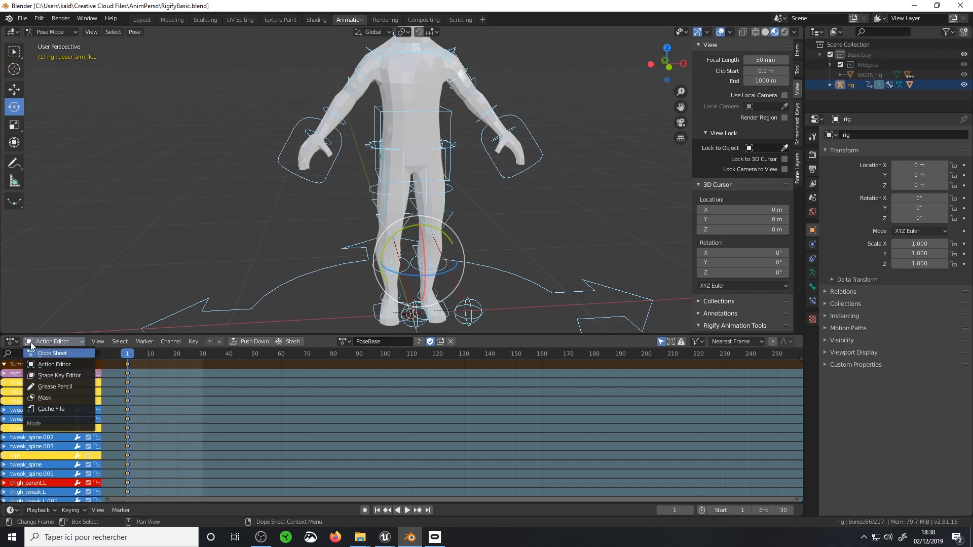
click(12, 342)
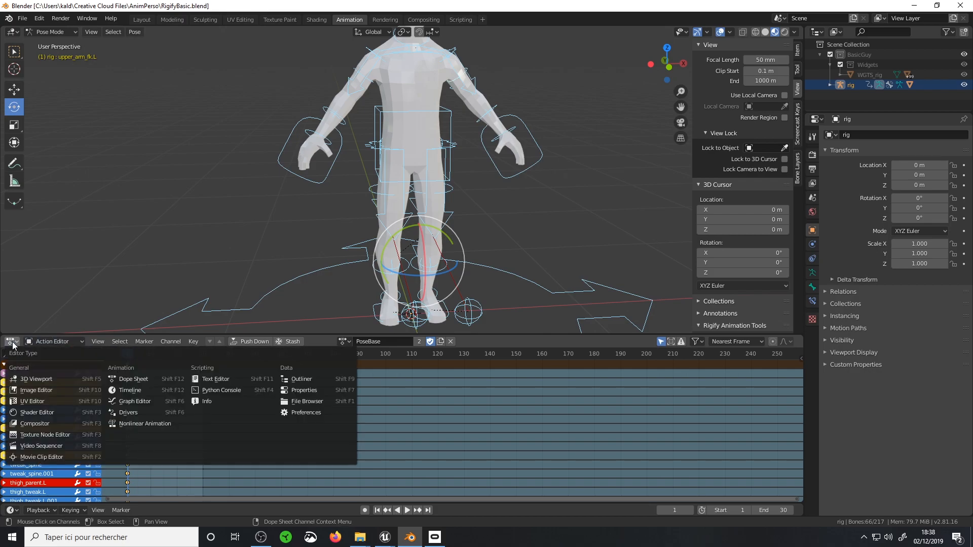
click(155, 427)
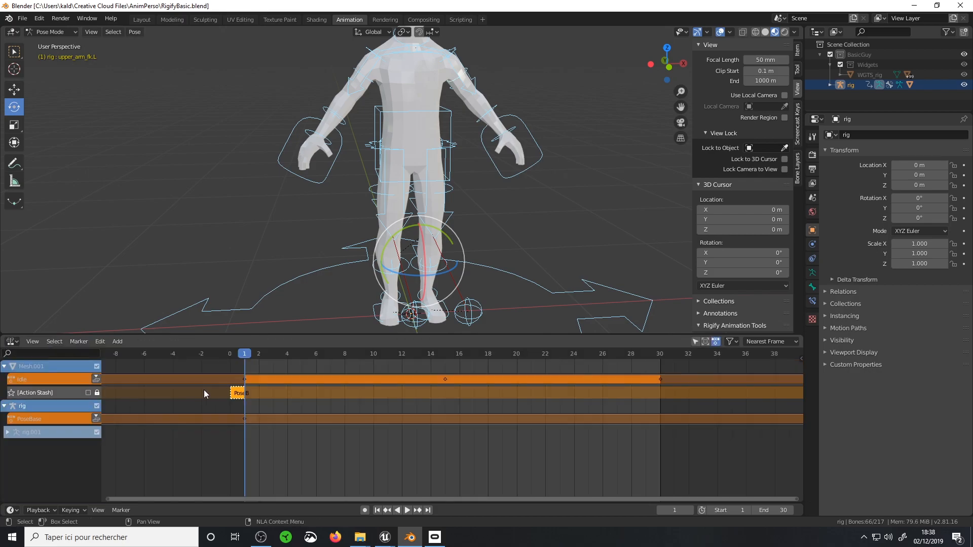
mouse_move(247, 360)
mouse_down()
mouse_move(288, 356)
mouse_move(230, 355)
mouse_up()
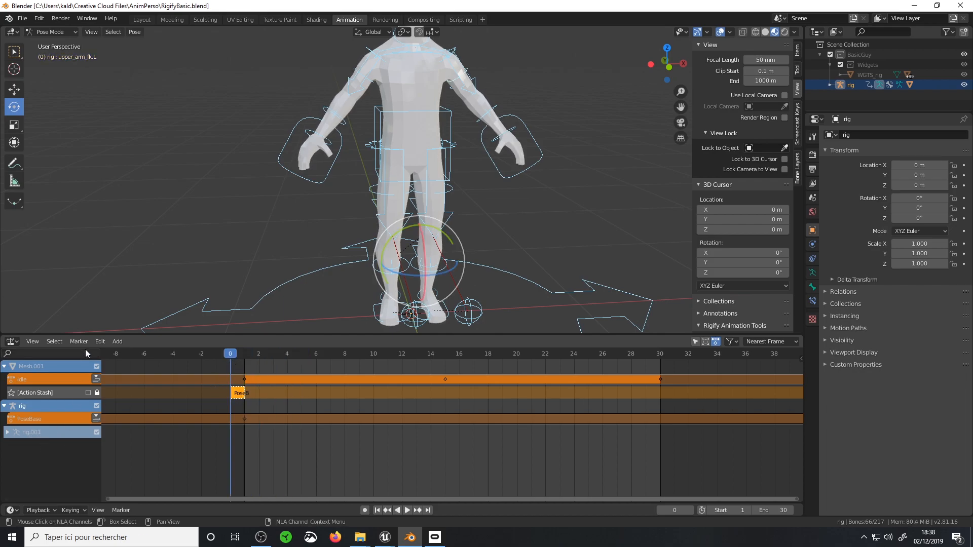
Try to add an action strip in the Nonlinear Animation editor without an active track
click(116, 341)
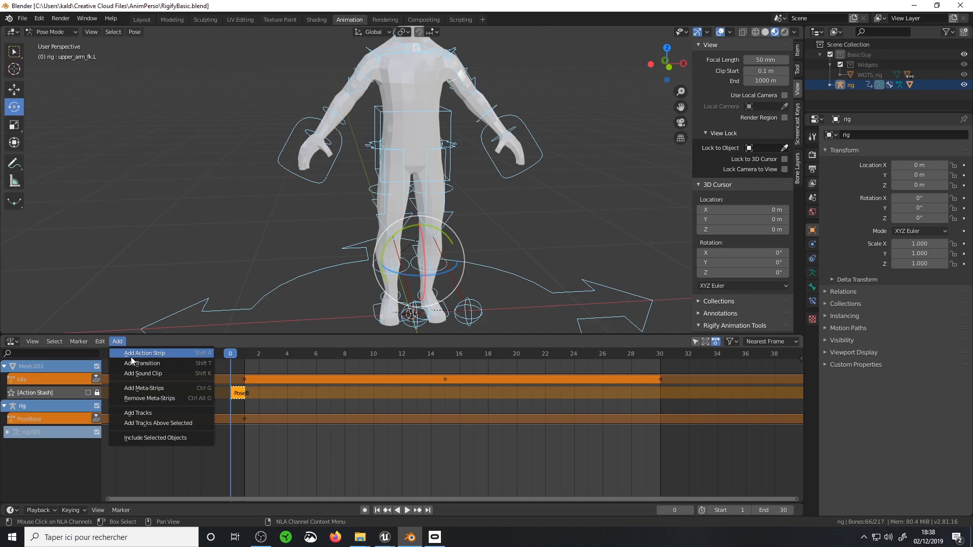
click(131, 355)
click(155, 386)
click(117, 341)
click(145, 352)
click(169, 389)
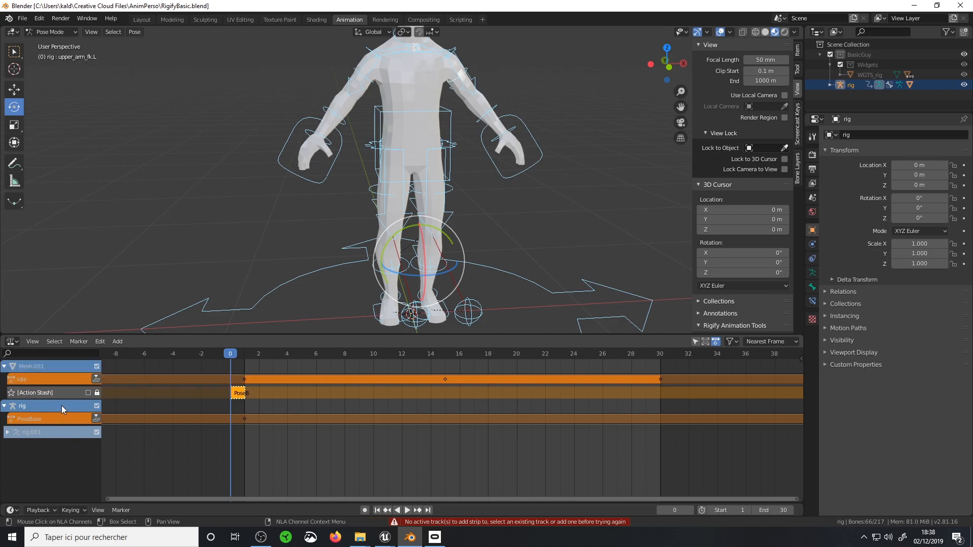
Add a WalkCycle action strip on a new track of the rig and move it to start at frame 1
click(117, 341)
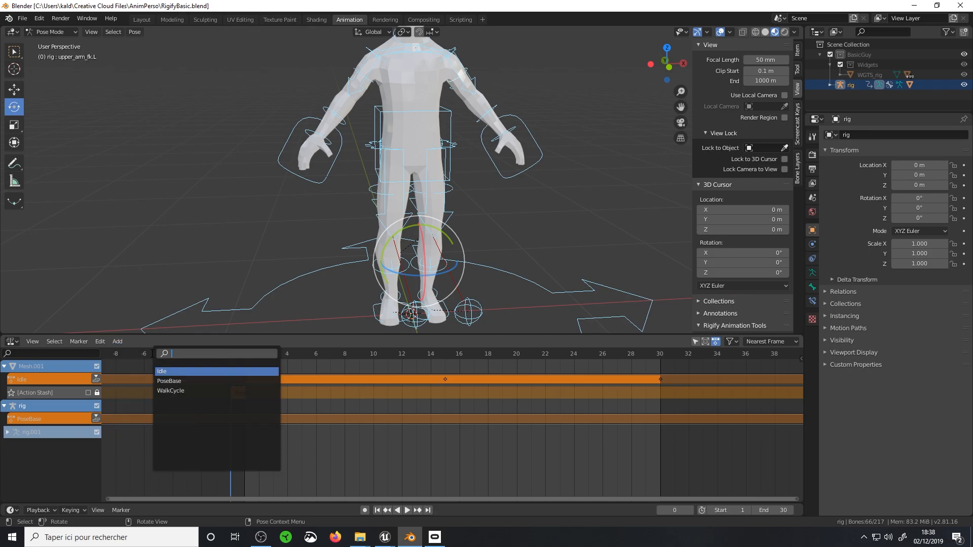
click(152, 357)
key(g)
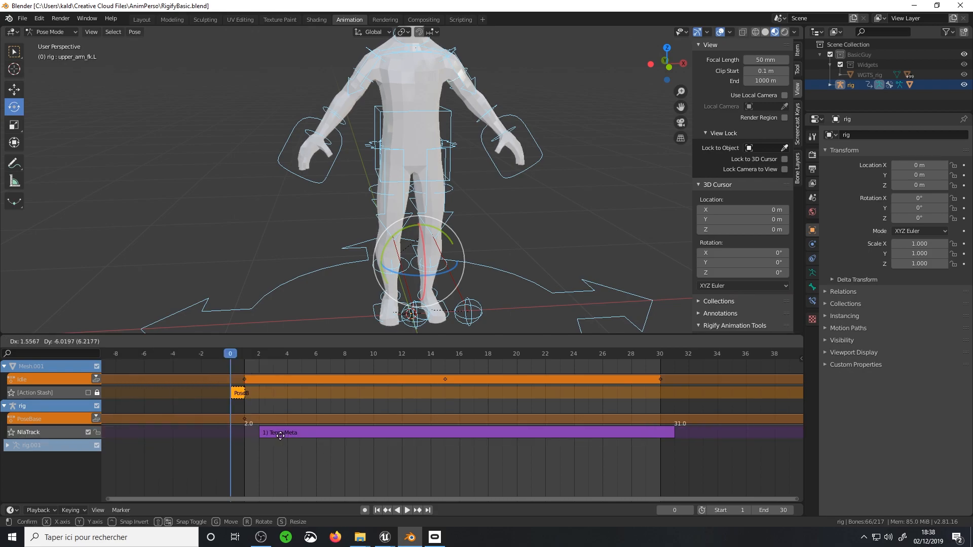
click(259, 435)
Play the animation, solo the rig's WalkCycle track, and preview the walk by playing and scrubbing through the frames
key(space)
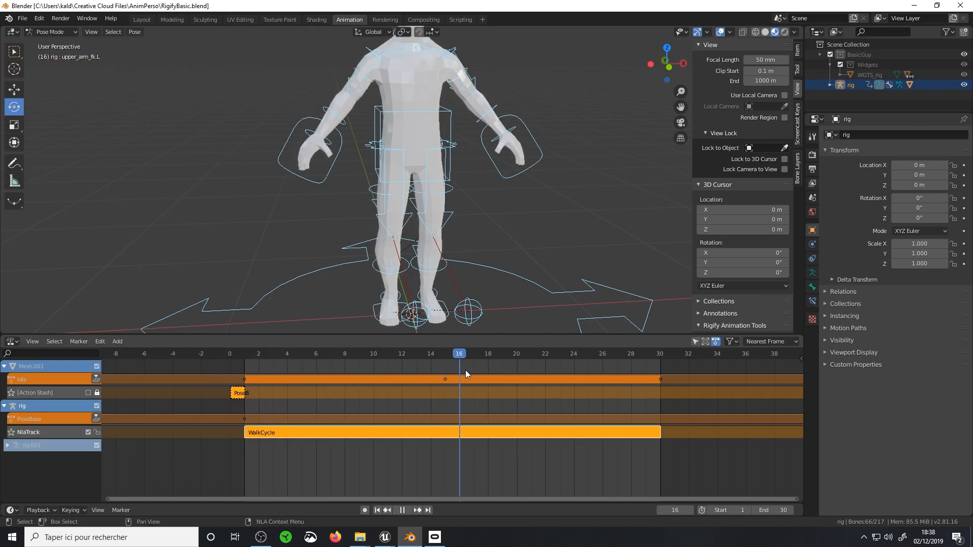
key(space)
click(11, 432)
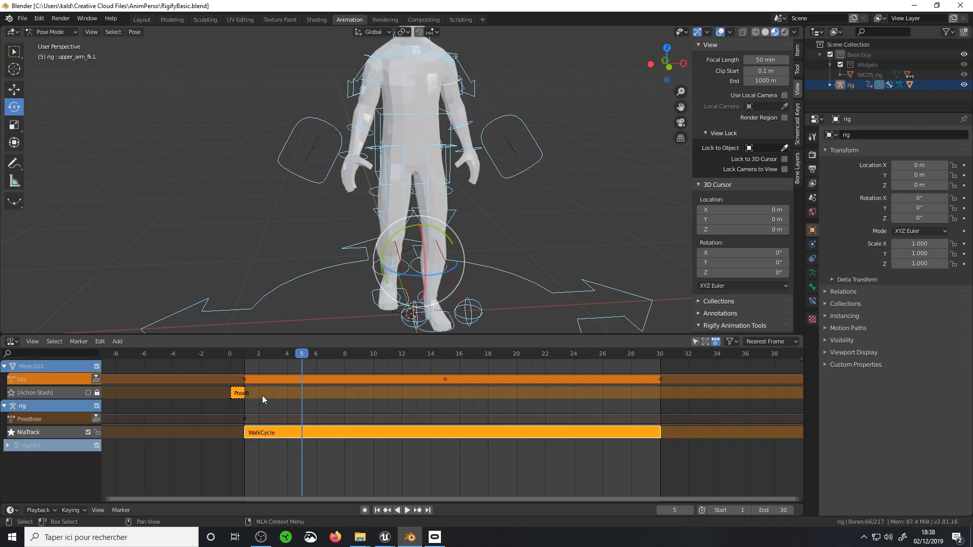
key(space)
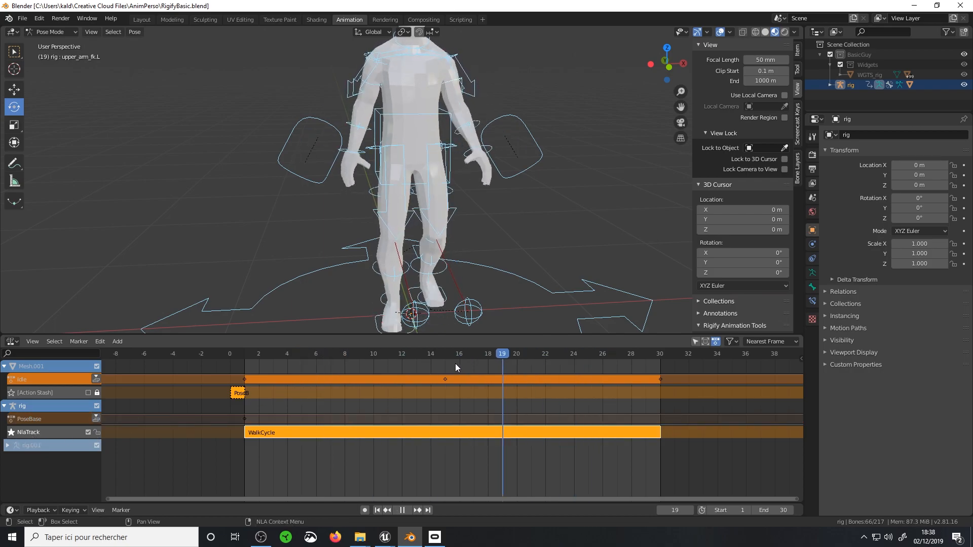
drag(306, 358, 331, 399)
key(Escape)
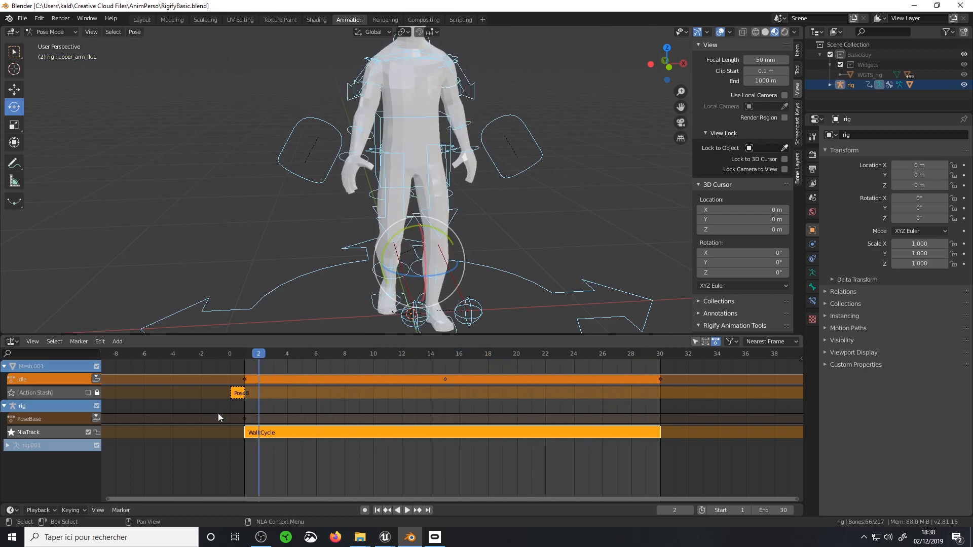
Add a second WalkCycle strip to the rig at frame 2, move the first strip to about frame 15, and go to frame 0
click(114, 342)
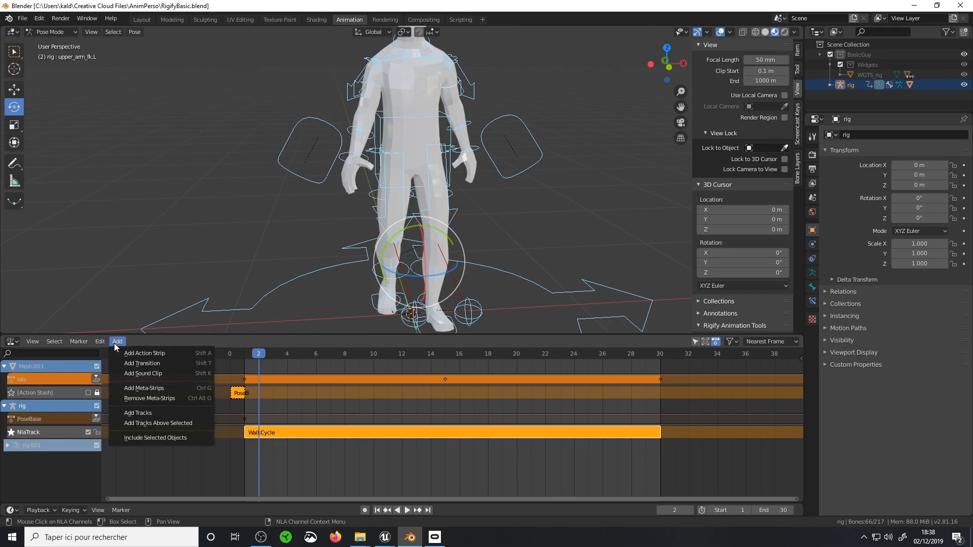
click(156, 353)
click(191, 389)
key(g)
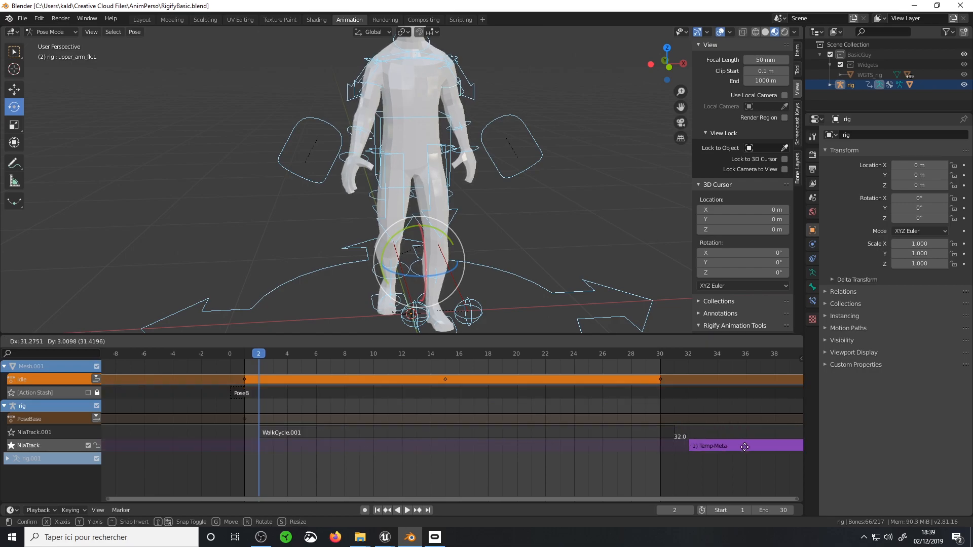
click(509, 448)
drag(256, 356, 186, 397)
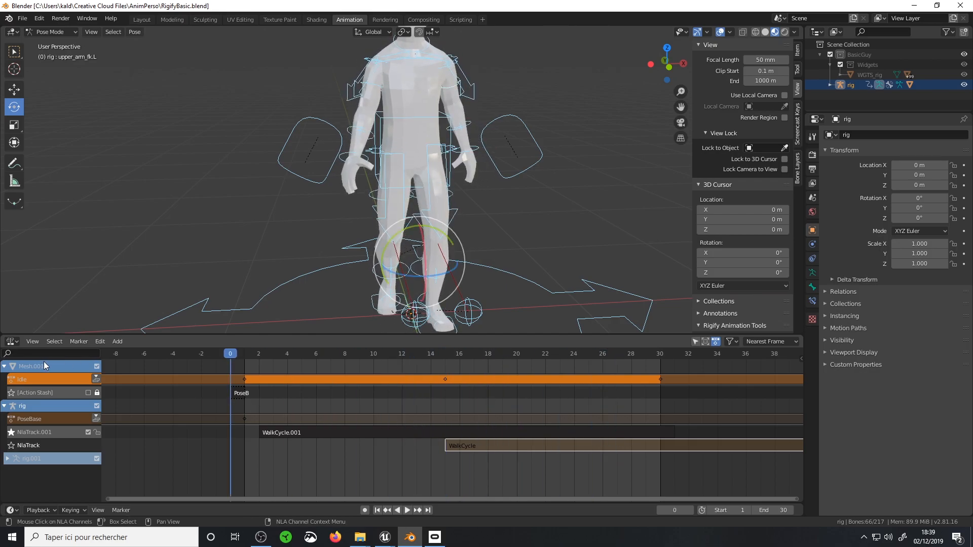
Revert to the last saved version of the file and enlarge the Action Editor area
click(22, 18)
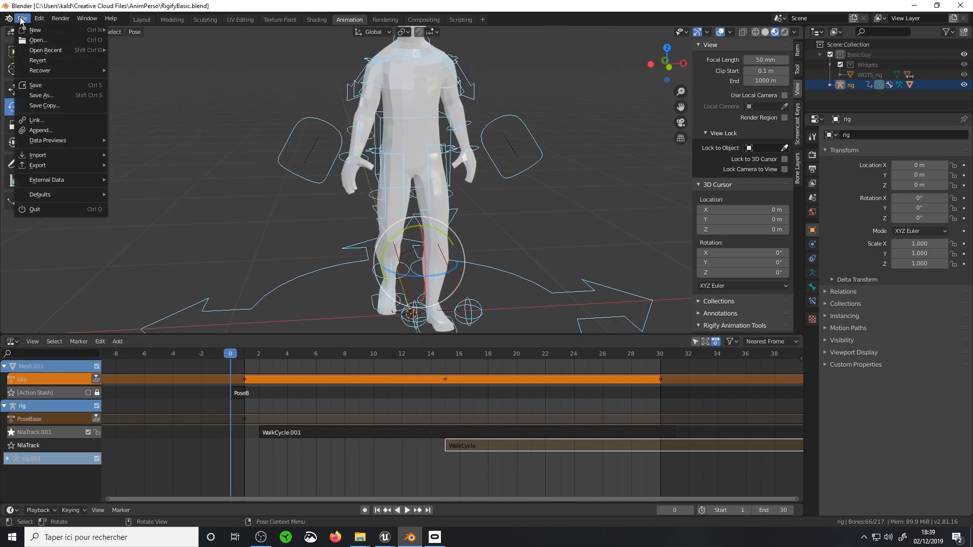
click(45, 65)
click(44, 61)
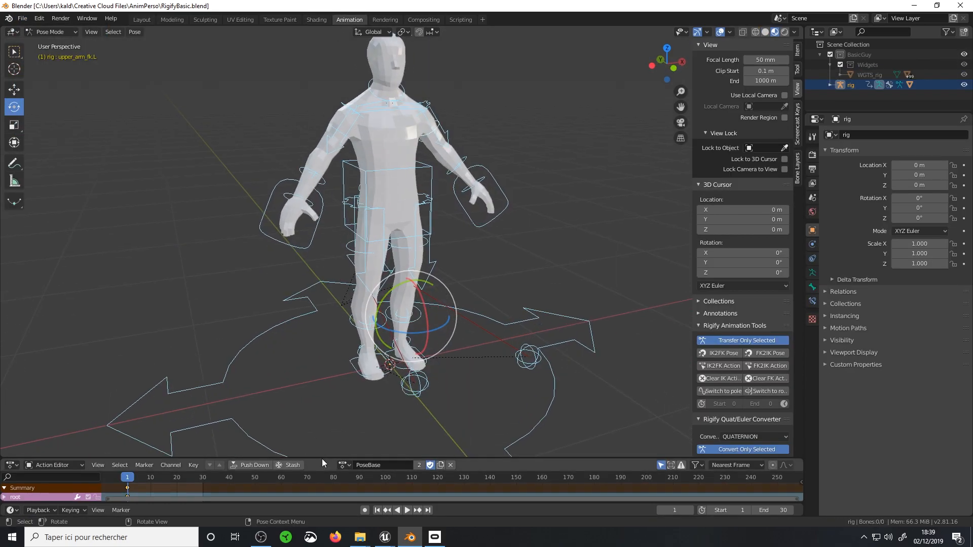
drag(322, 459, 327, 343)
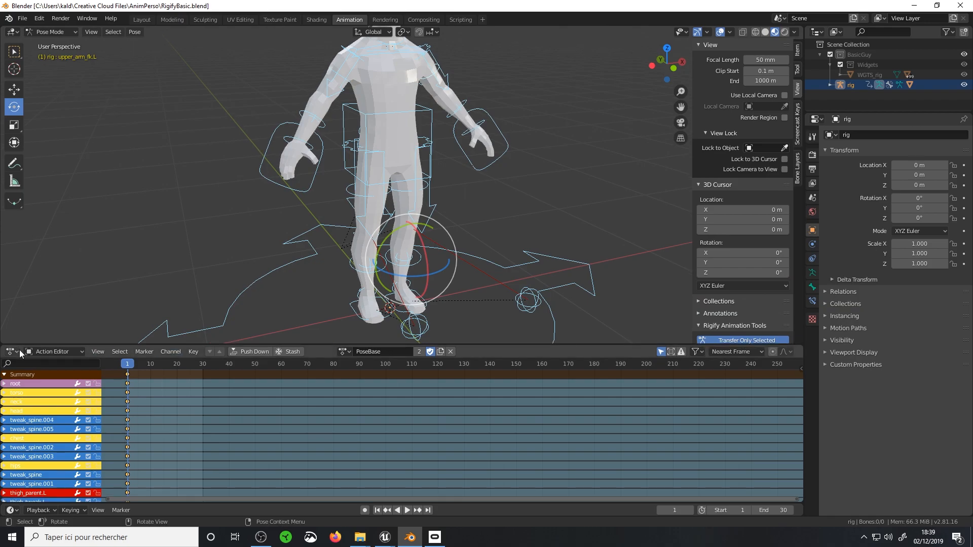
Look through the editor types, switch the animation editor to Dope Sheet mode, and return it to the Action Editor
click(56, 352)
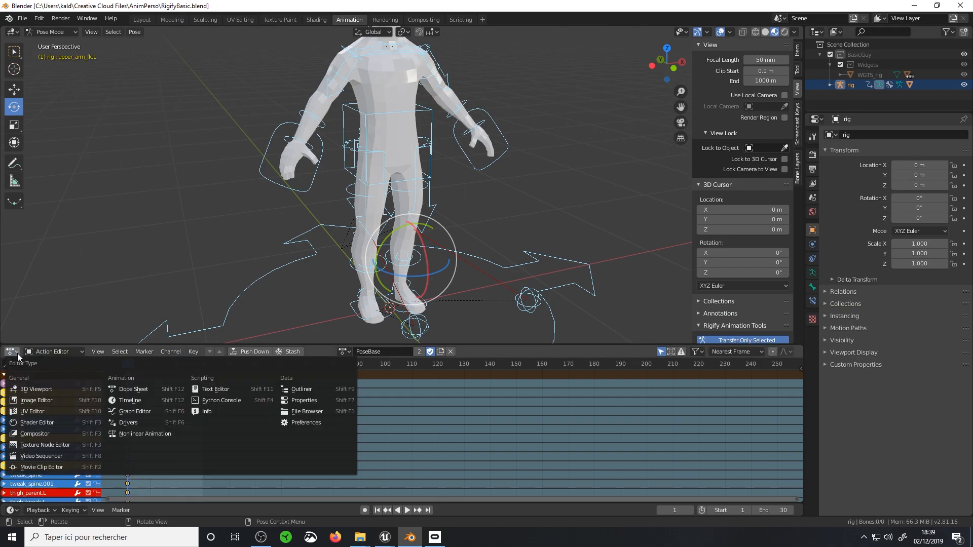
click(57, 373)
click(13, 352)
mouse_move(62, 350)
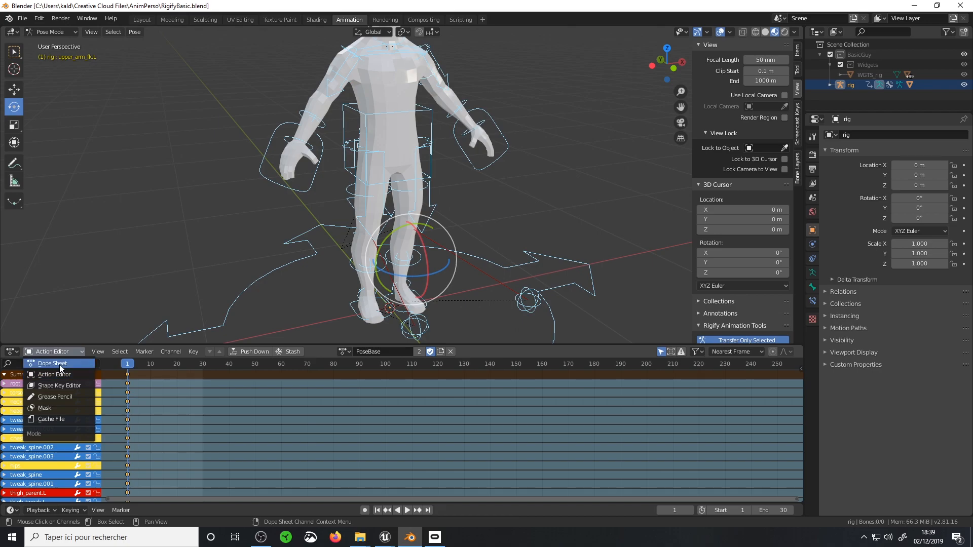
click(60, 364)
click(61, 352)
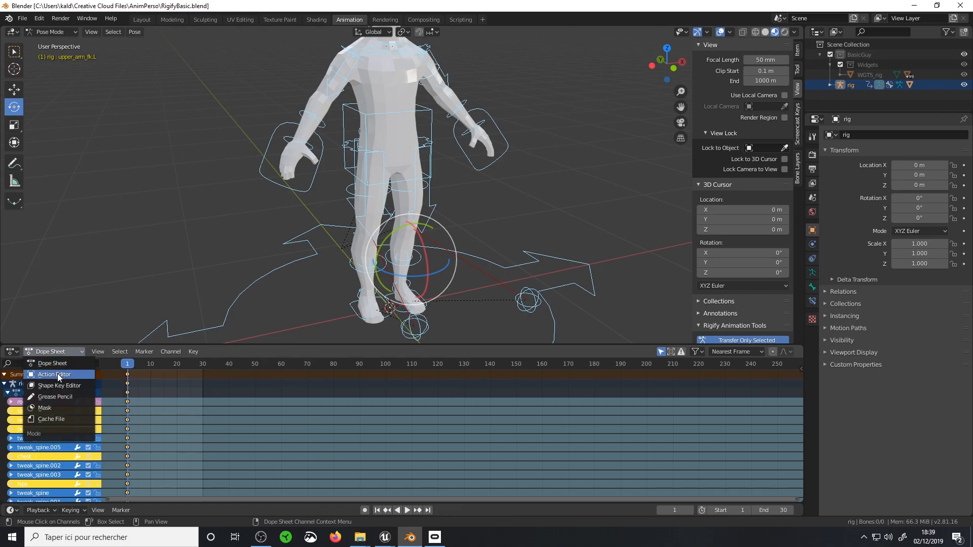
click(57, 373)
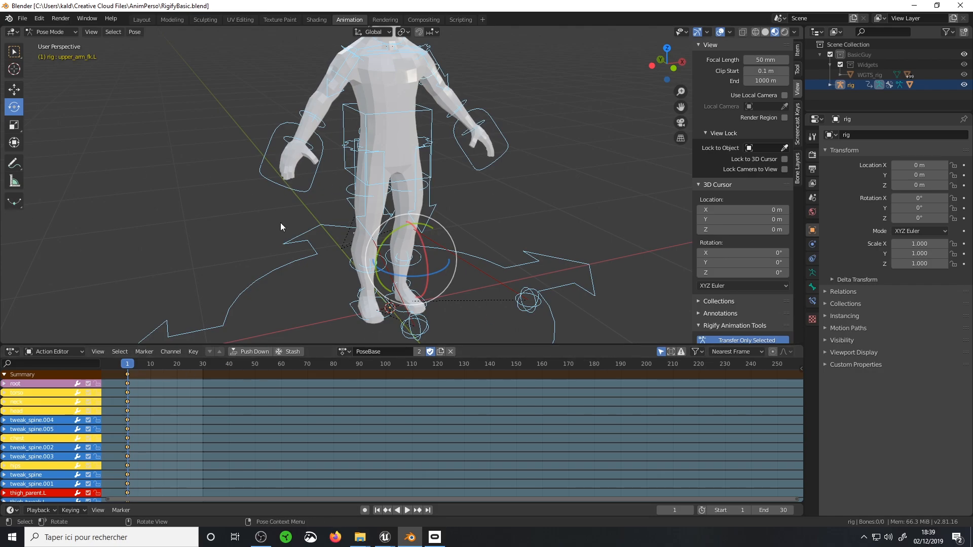
Unlink the PoseBase action from the rig and create a new action named Facepalm
scroll(406, 213, down, 2)
middle_drag(322, 254, 424, 241)
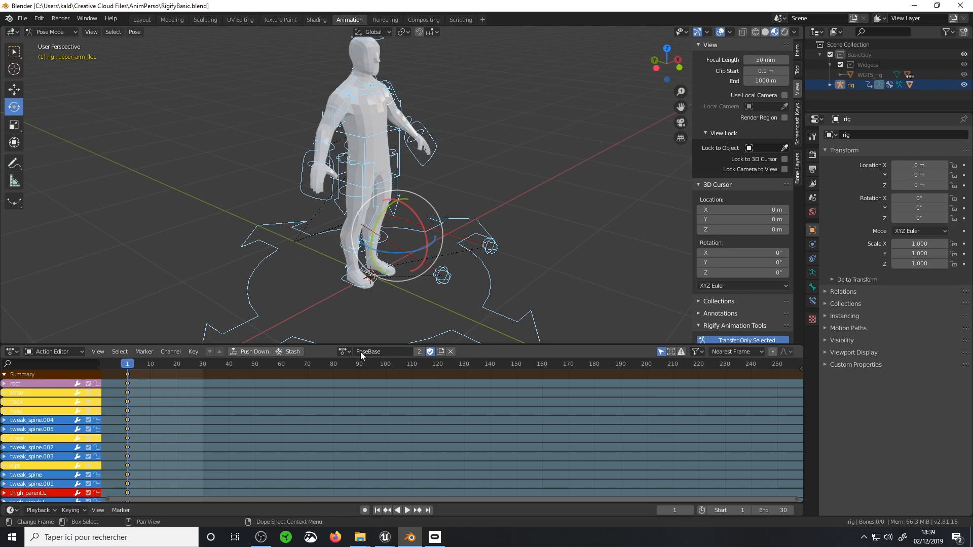
click(451, 351)
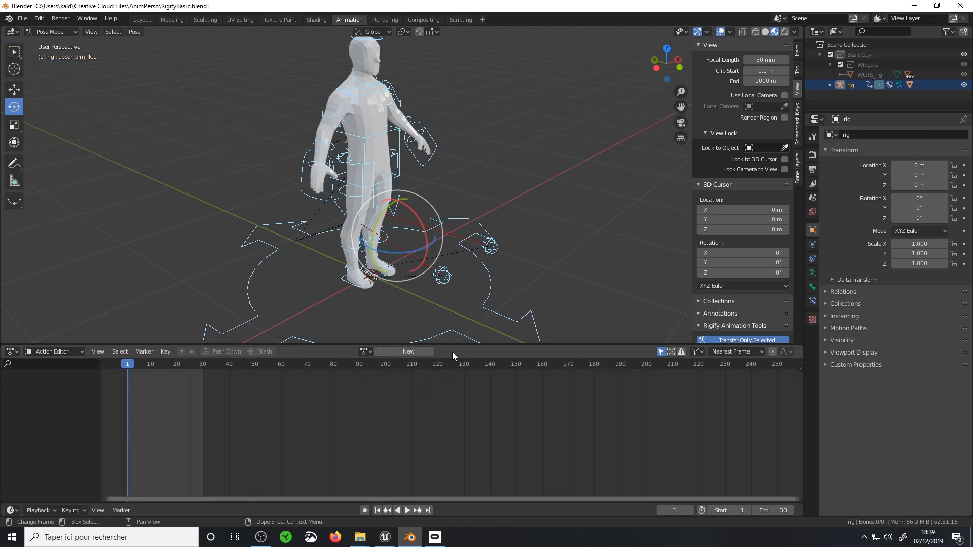
click(412, 352)
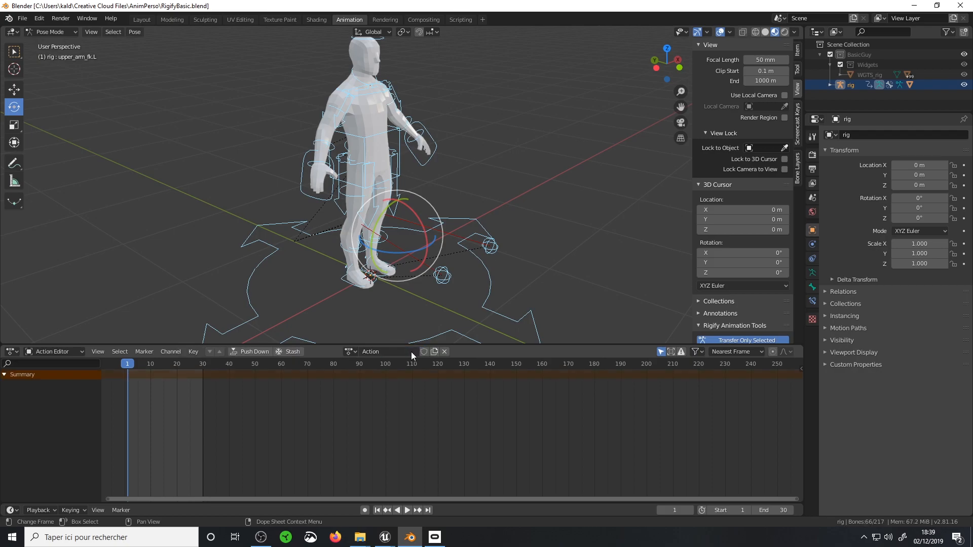
double_click(395, 354)
text(Facepalm)
key(Return)
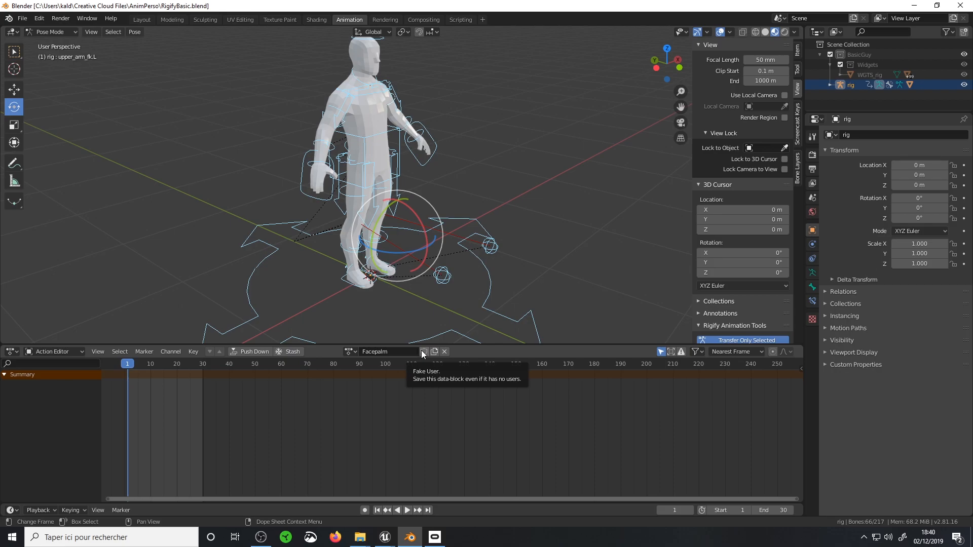
Give the Facepalm action a fake user so it is kept in the file
click(423, 352)
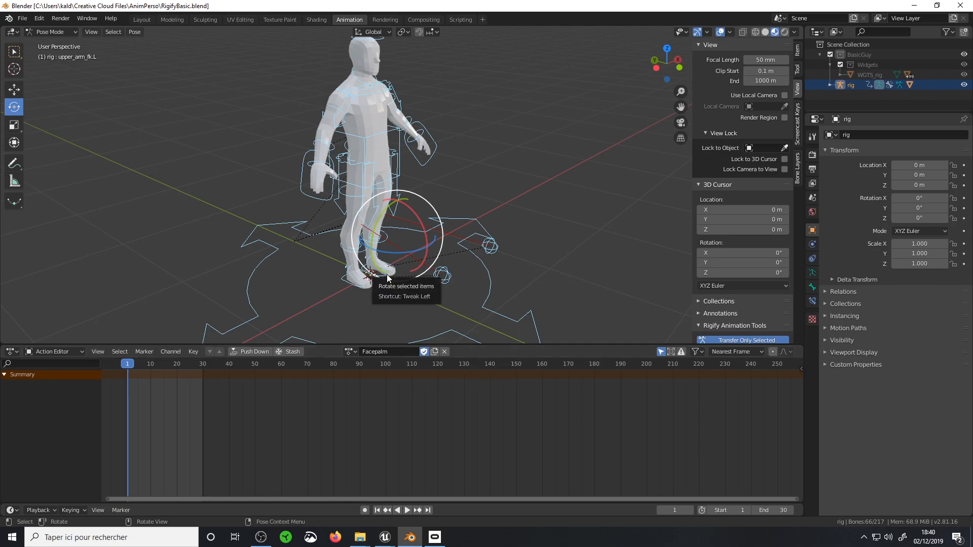
middle_drag(388, 275, 453, 272)
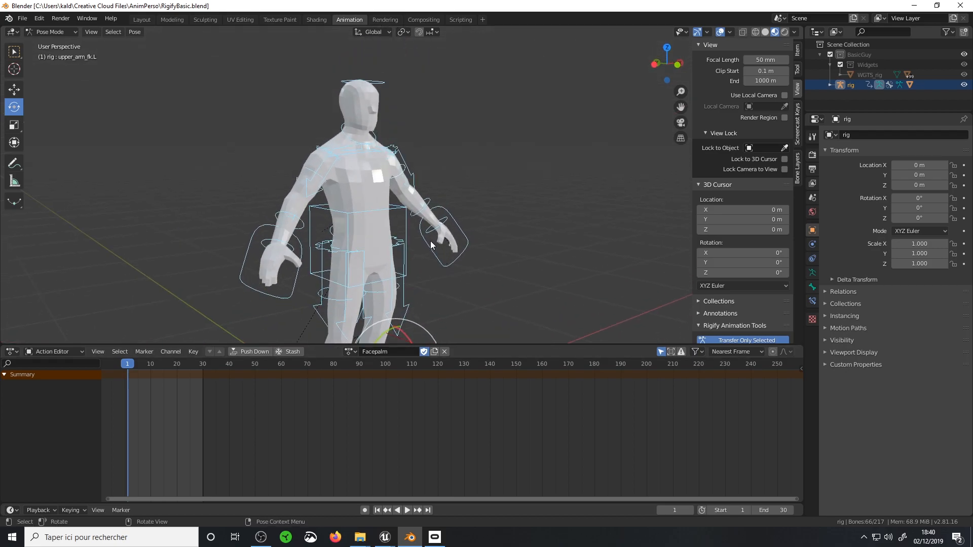
middle_drag(378, 133, 374, 90)
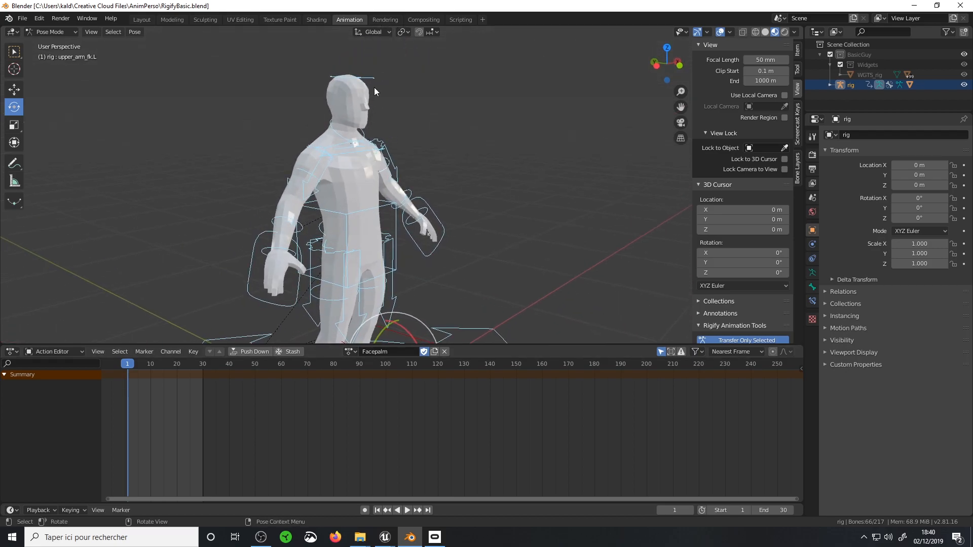
scroll(389, 215, down, 2)
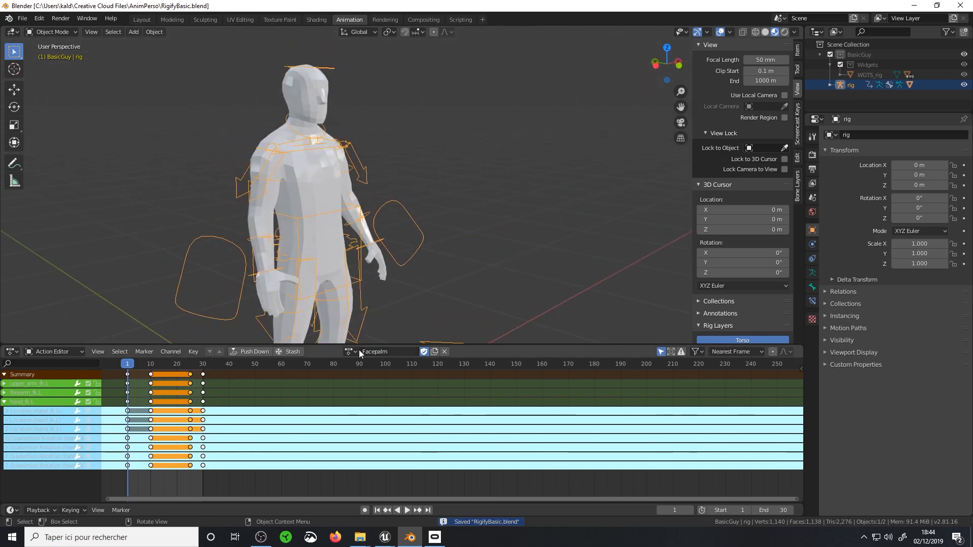
Preview the Facepalm, Idle and WalkCycle actions on the rig by switching between them
click(349, 354)
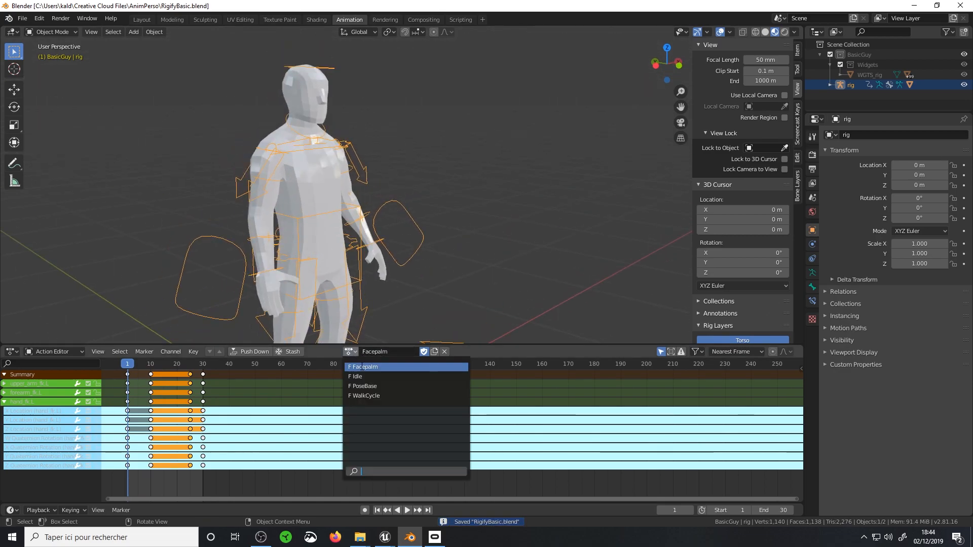
click(360, 365)
click(348, 350)
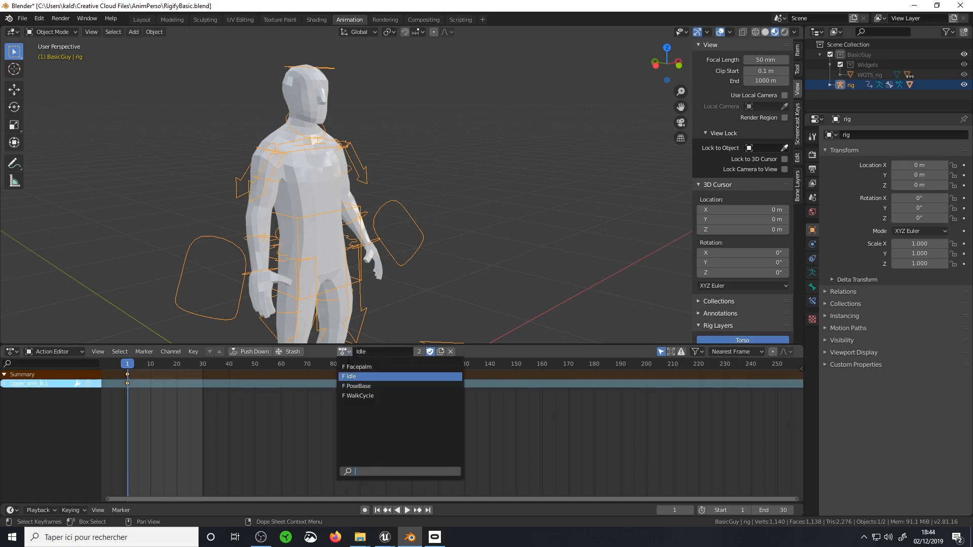
click(354, 366)
click(348, 351)
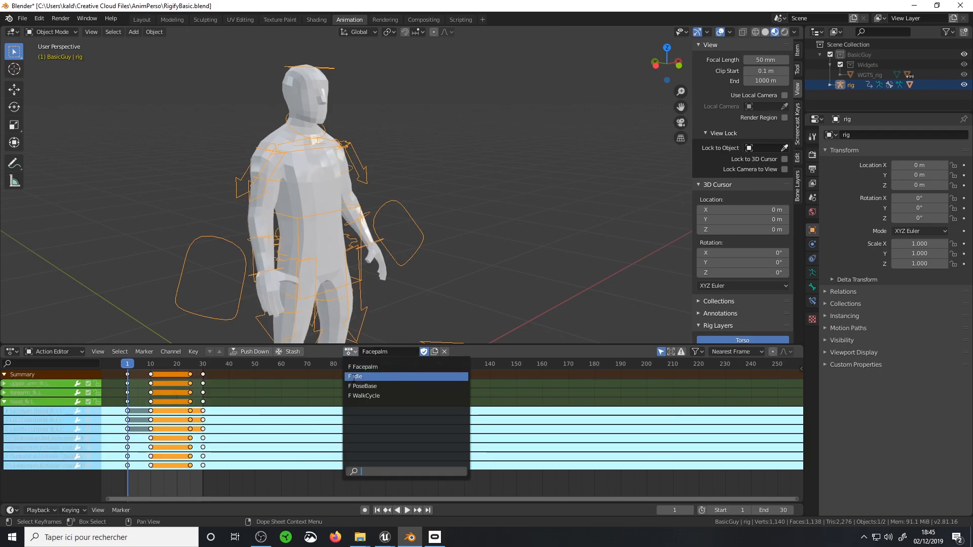
click(354, 377)
click(346, 351)
click(356, 396)
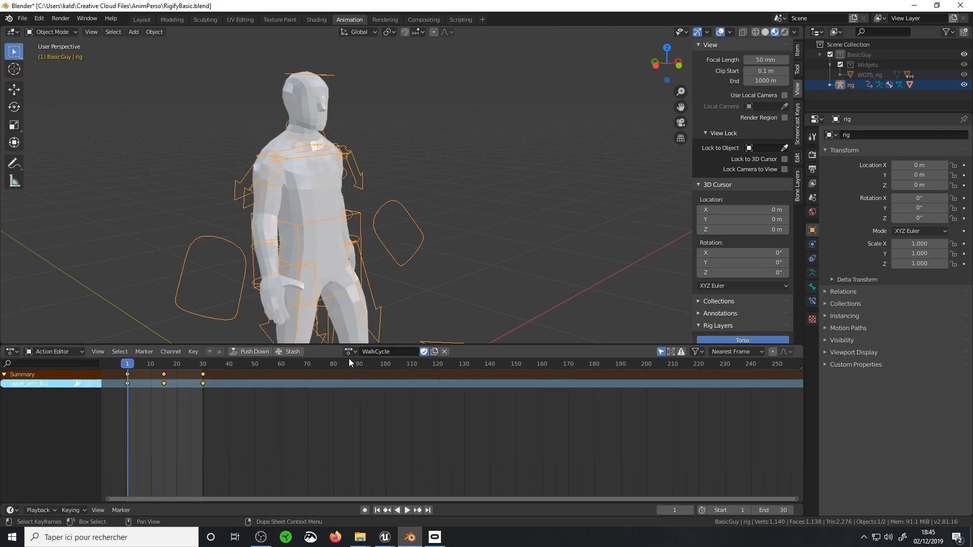
click(348, 353)
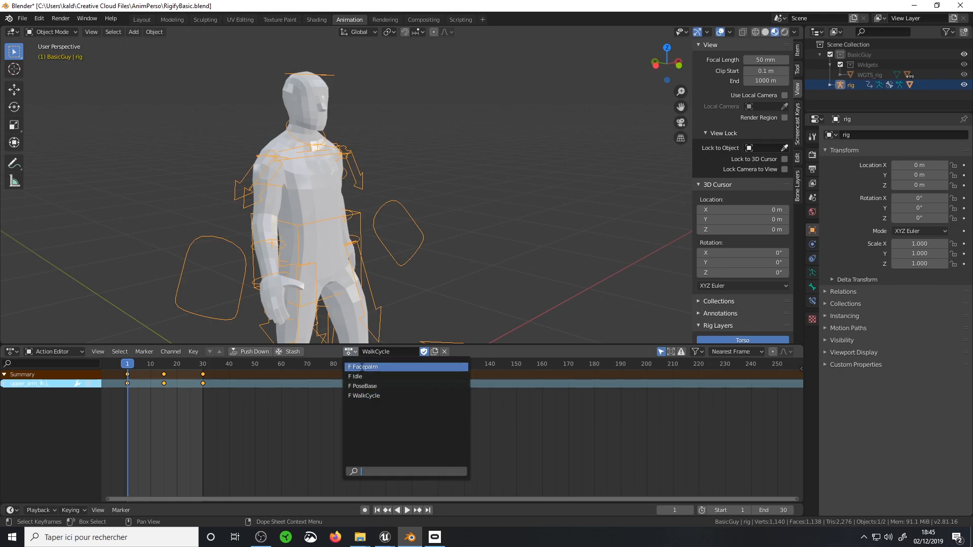
click(362, 366)
click(349, 352)
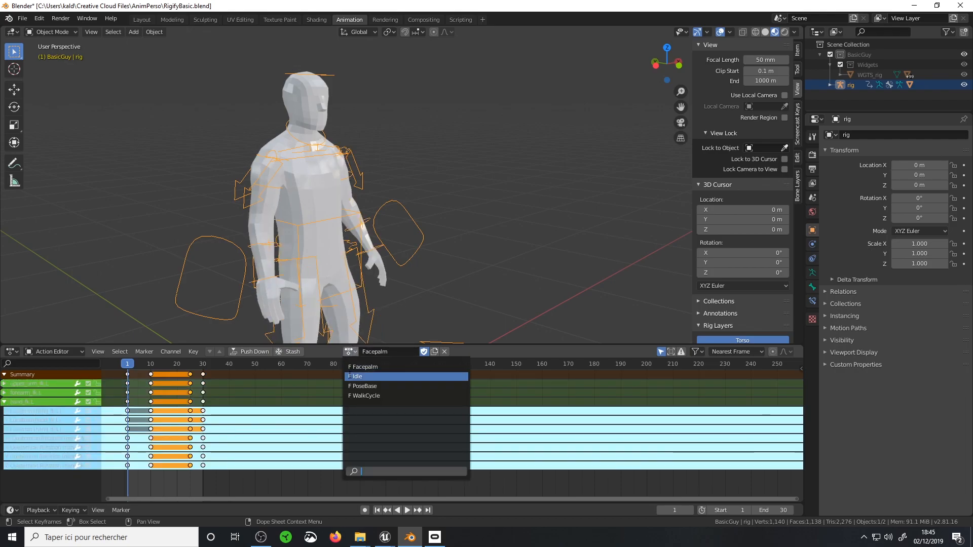
click(349, 376)
Assign the PoseBase action to the rig and add the body mesh to the selection as the active object
click(352, 354)
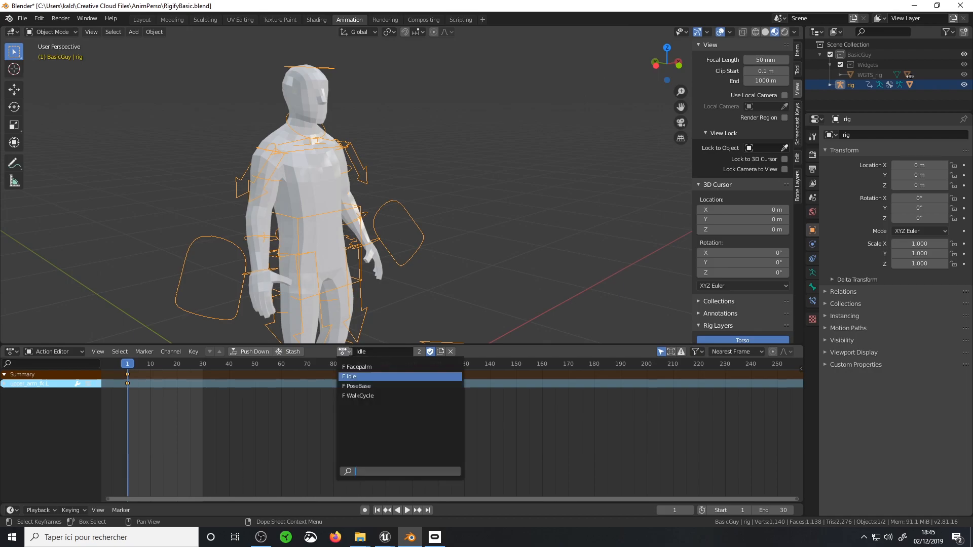
click(353, 385)
middle_drag(333, 209, 303, 172)
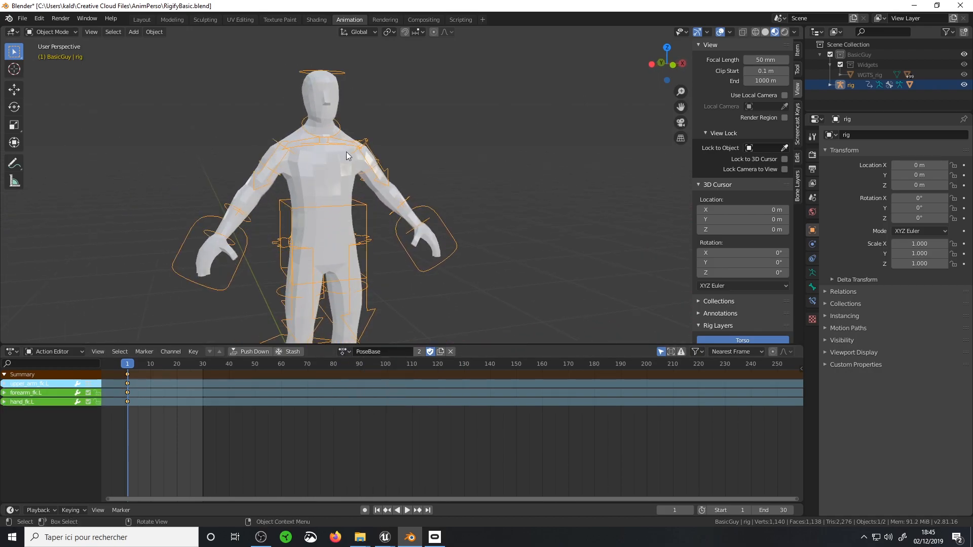
shift+click(329, 97)
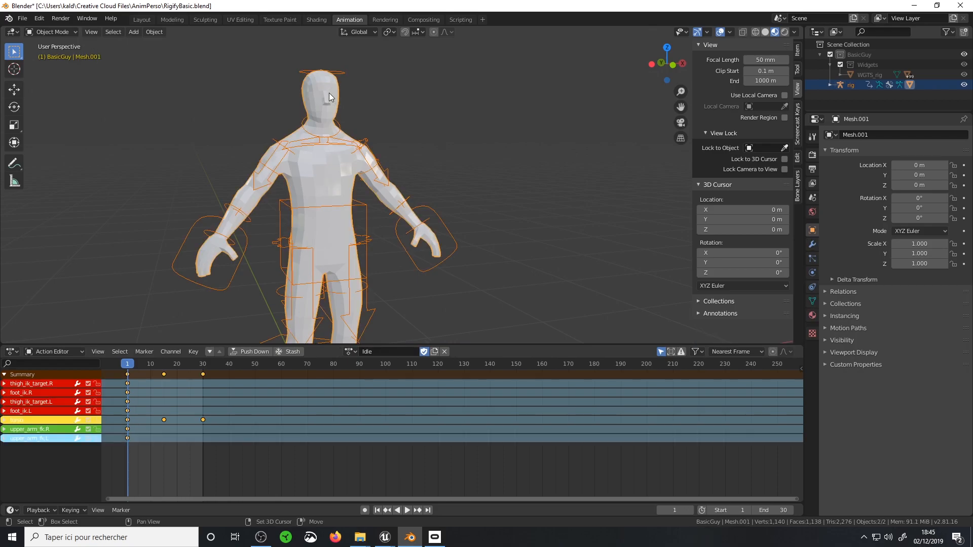
Start an FBX export limited to selected objects, with only the Armature and Mesh object types
click(19, 19)
mouse_move(44, 165)
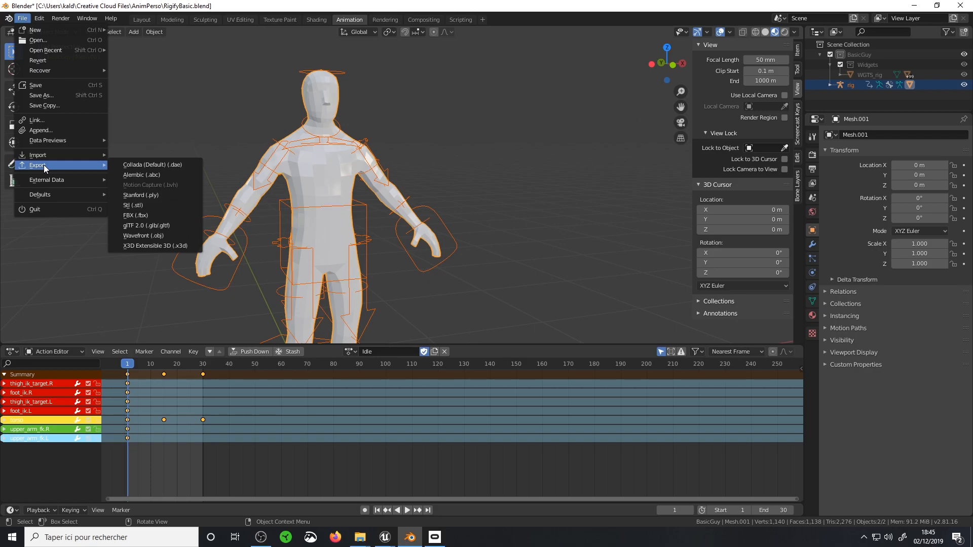
click(145, 216)
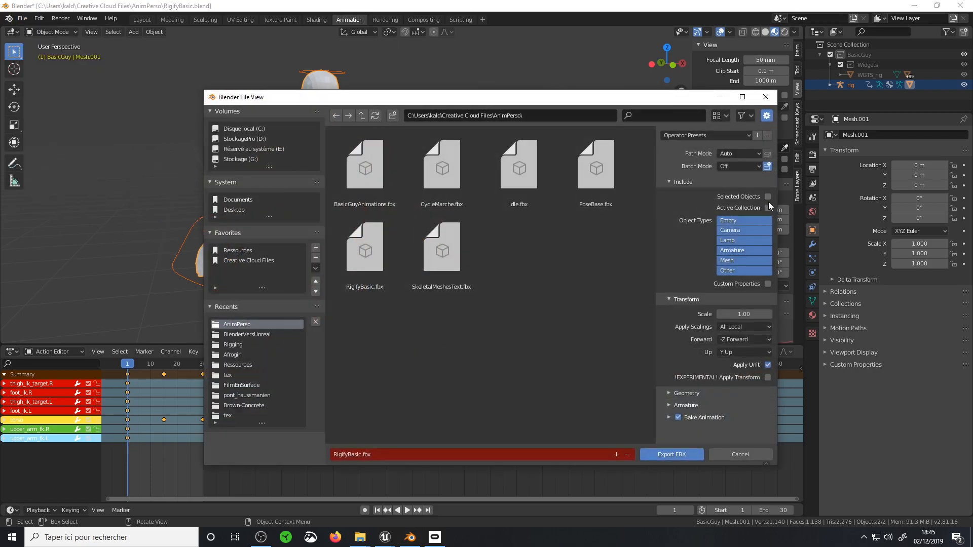
click(743, 251)
shift+click(739, 260)
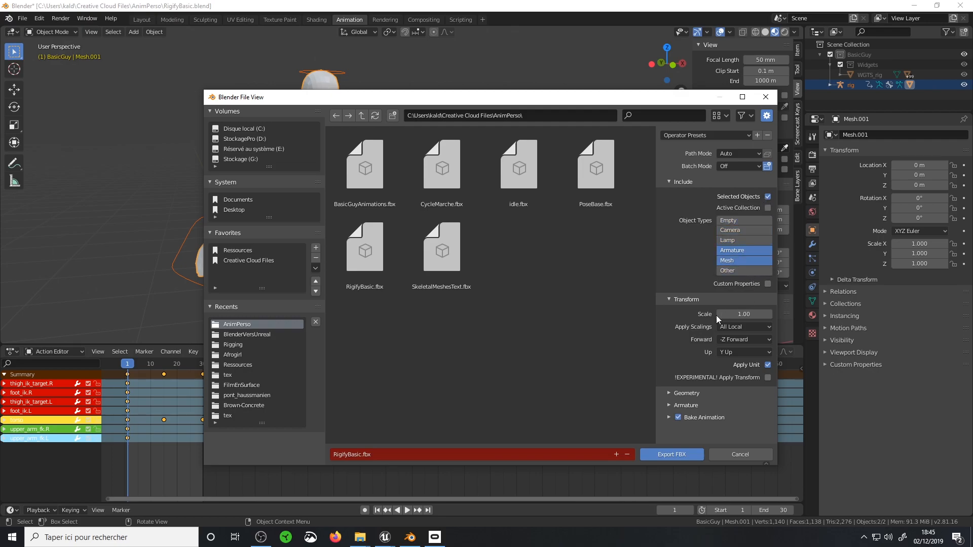
Set the export's geometry smoothing to Face
click(686, 393)
scroll(710, 365, down, 2)
click(735, 363)
click(726, 380)
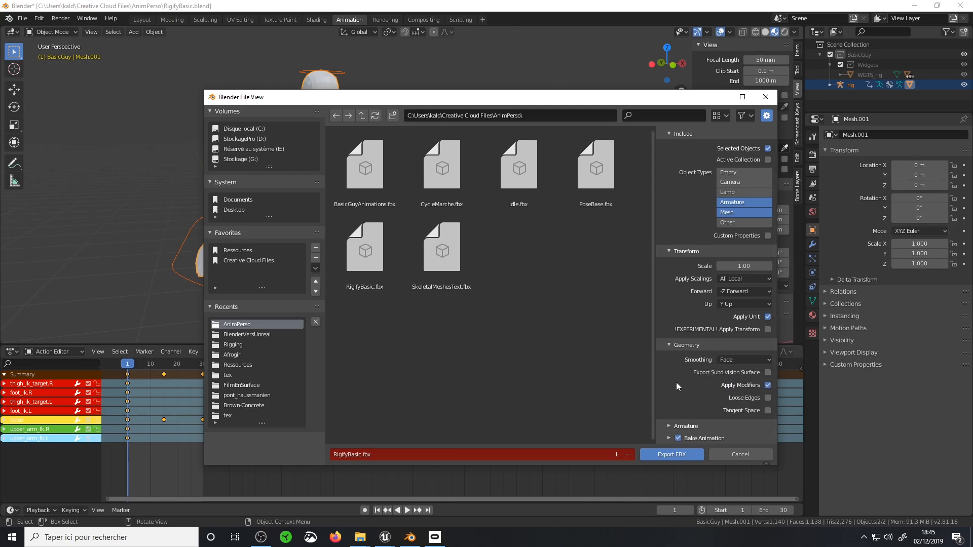
Restrict the export to deform bones, turn off leaf bones, and expand the animation baking options
click(667, 425)
drag(630, 94, 554, 28)
scroll(641, 266, down, 3)
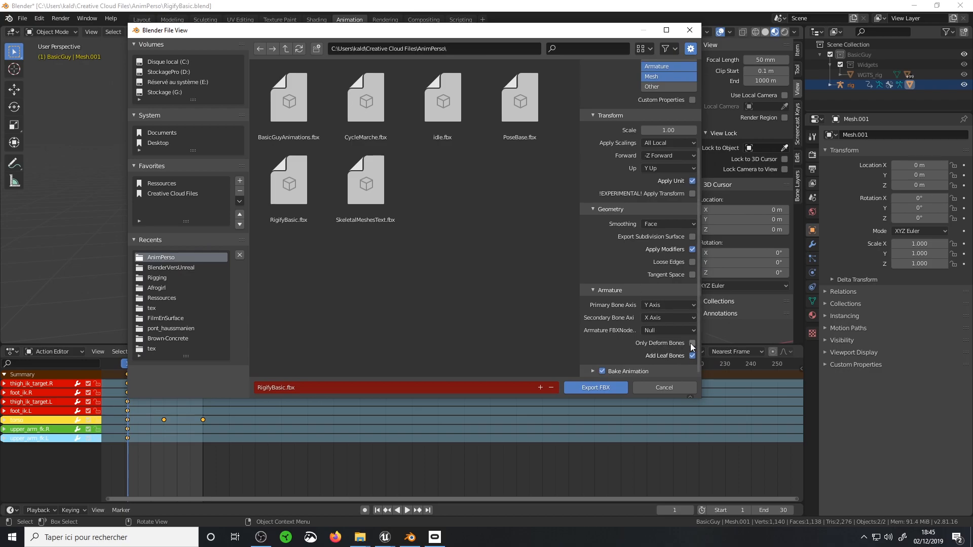
click(691, 356)
click(595, 367)
scroll(626, 311, down, 4)
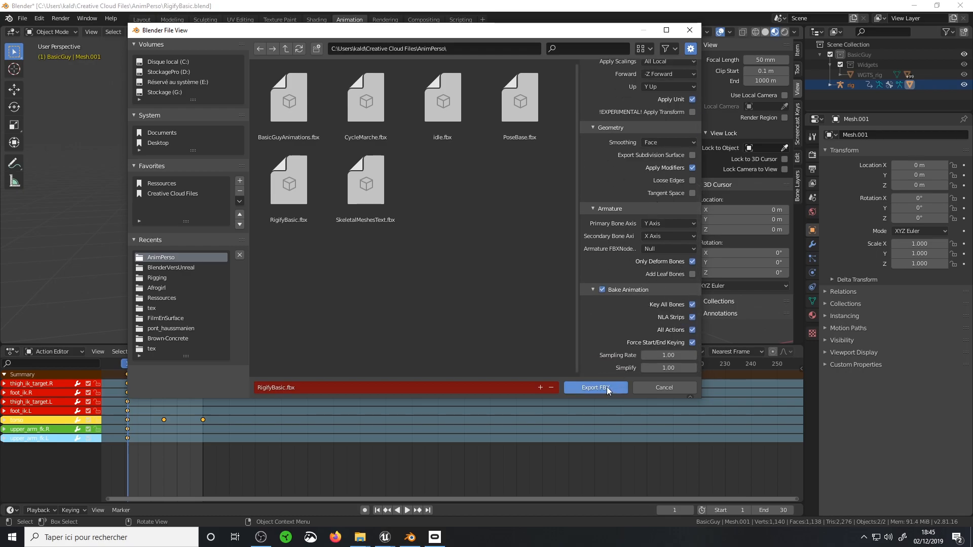
Name the export file RigifyBasicMethod2.fbx and export it to the AnimPerso folder
click(284, 389)
click(286, 389)
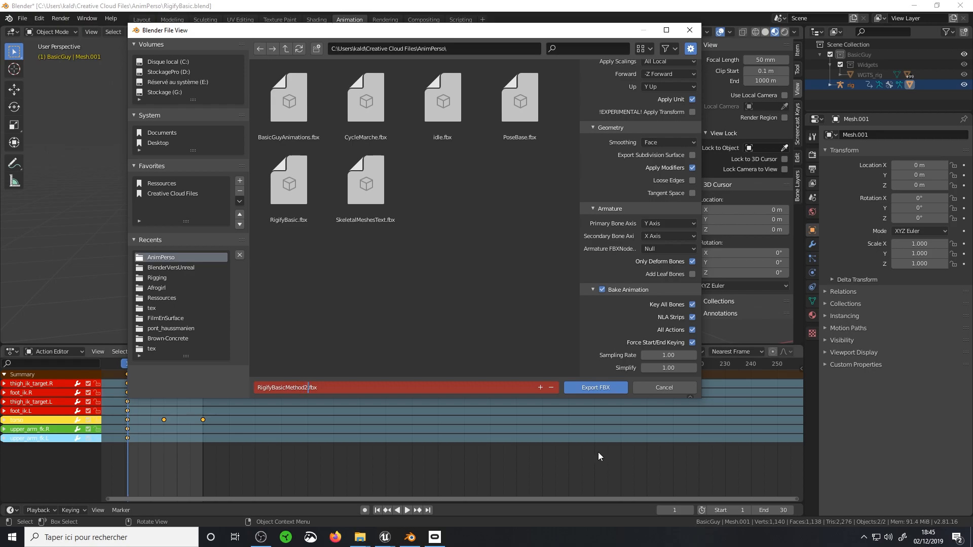
click(586, 387)
Switch to Unreal Editor and open the Methode1 folder inside Rigify in the content browser
mouse_move(357, 540)
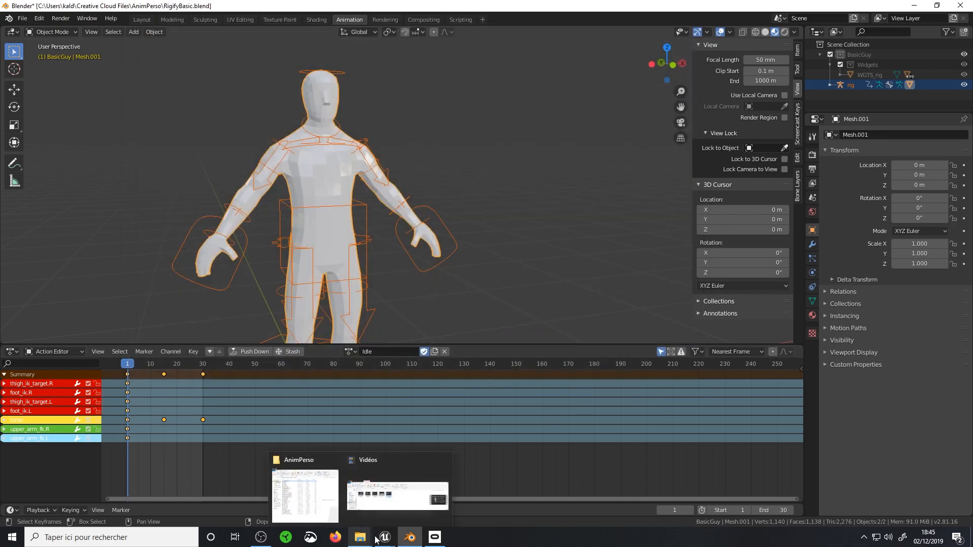
click(348, 499)
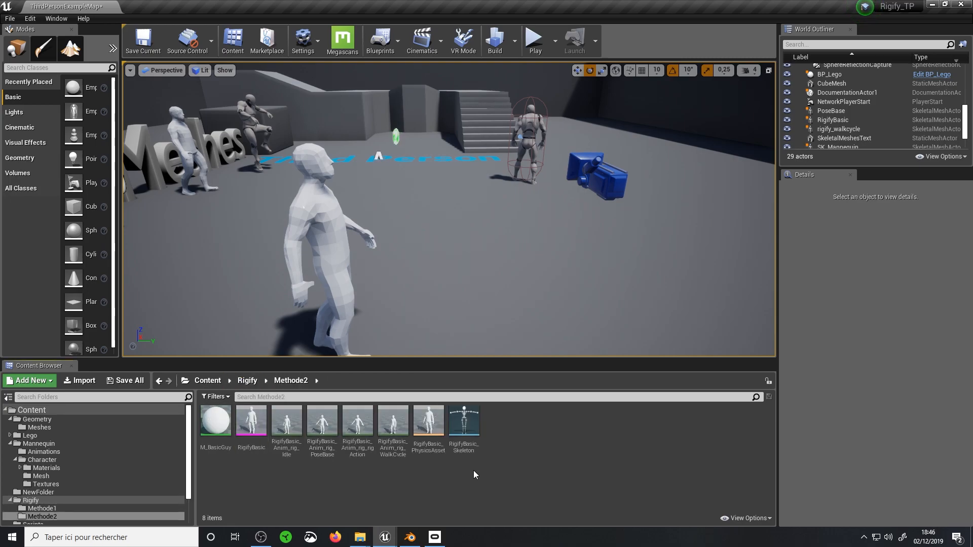
click(216, 422)
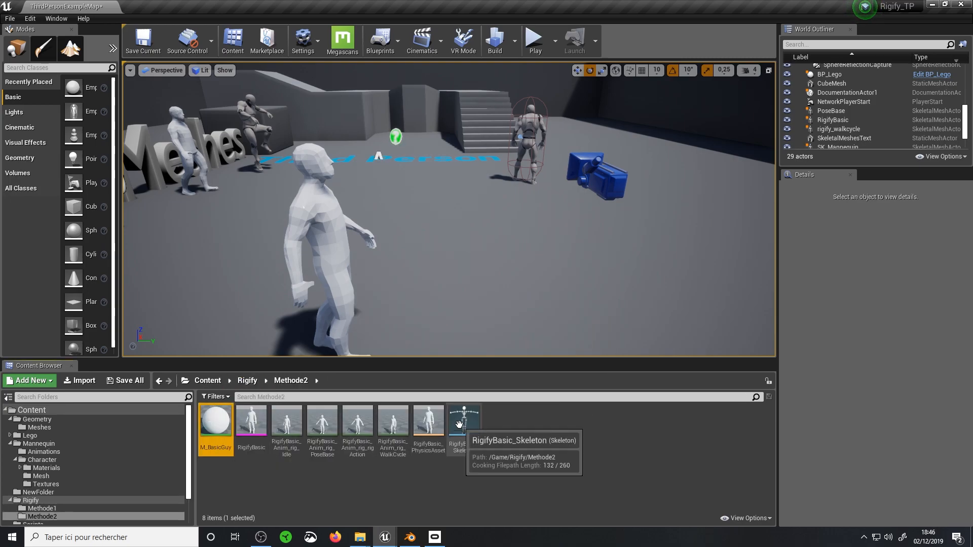
click(247, 382)
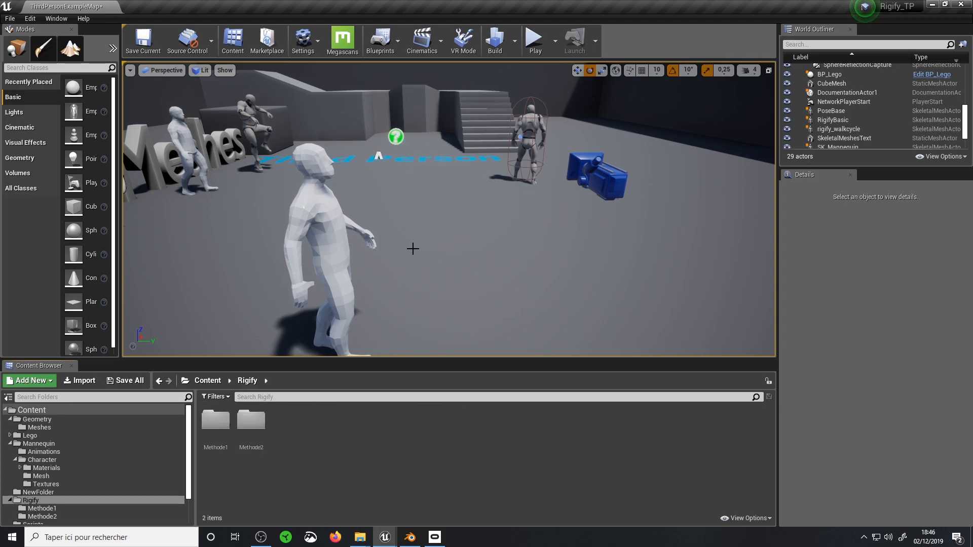
double_click(216, 423)
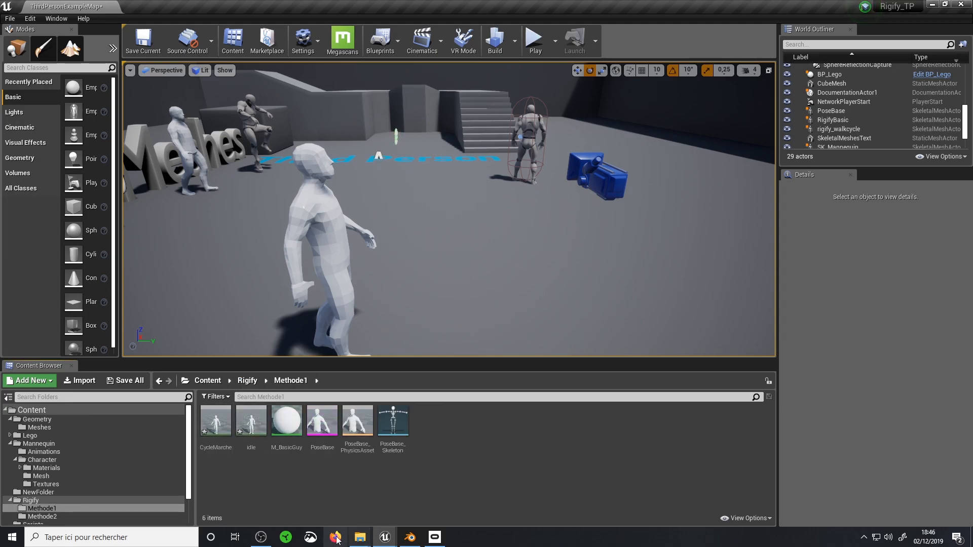
Switch to the AnimPerso folder in File Explorer, select RigifyBasicMethod2.fbx, and move the window clear of Unreal's asset area
mouse_move(360, 537)
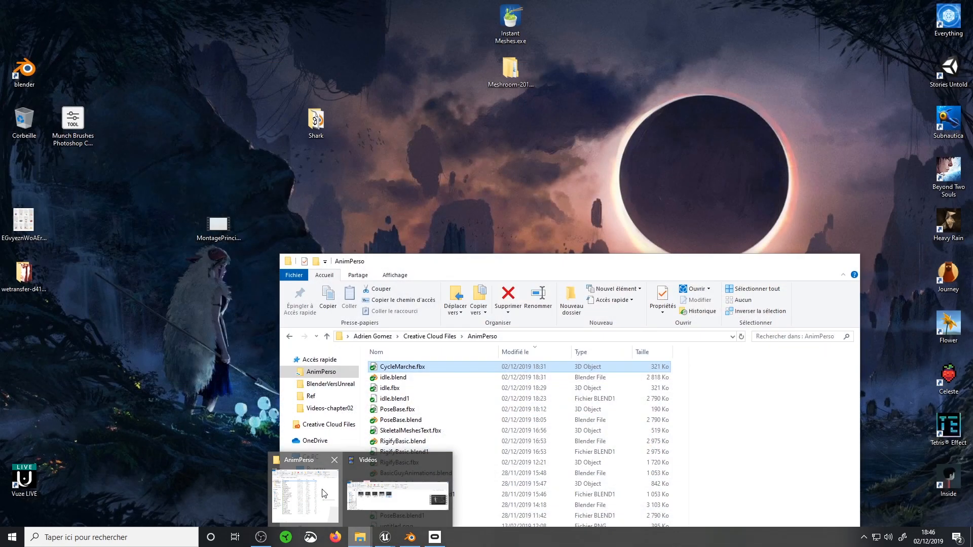
click(319, 494)
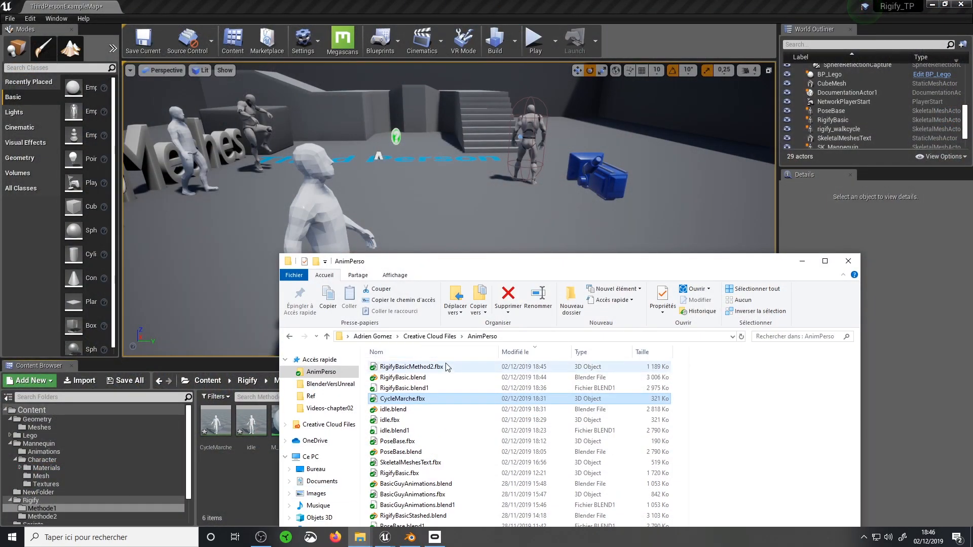
drag(474, 263, 559, 229)
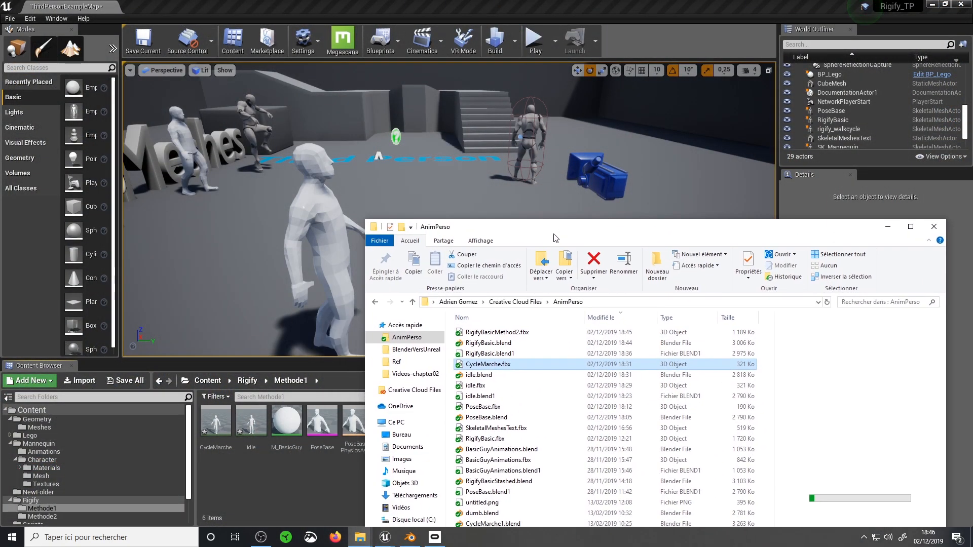
click(485, 334)
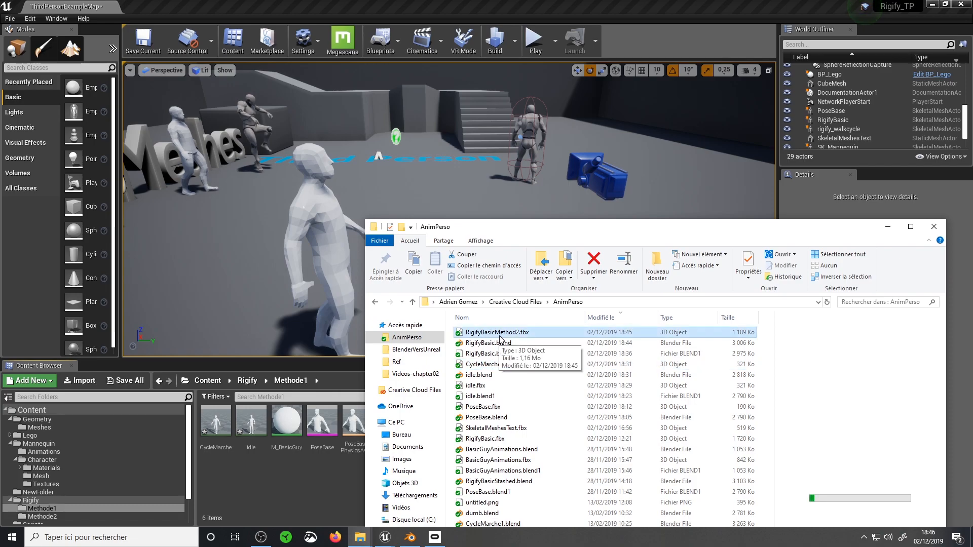
click(488, 407)
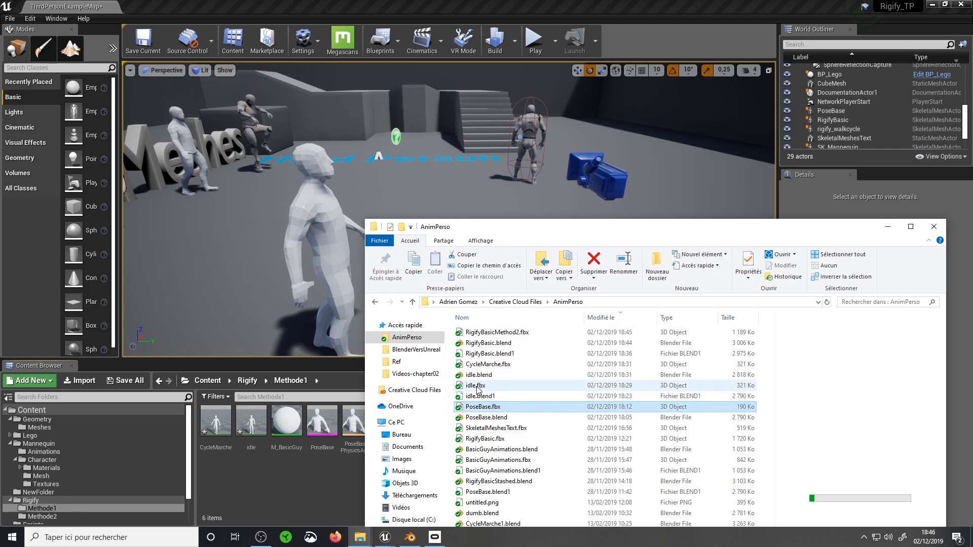
click(700, 386)
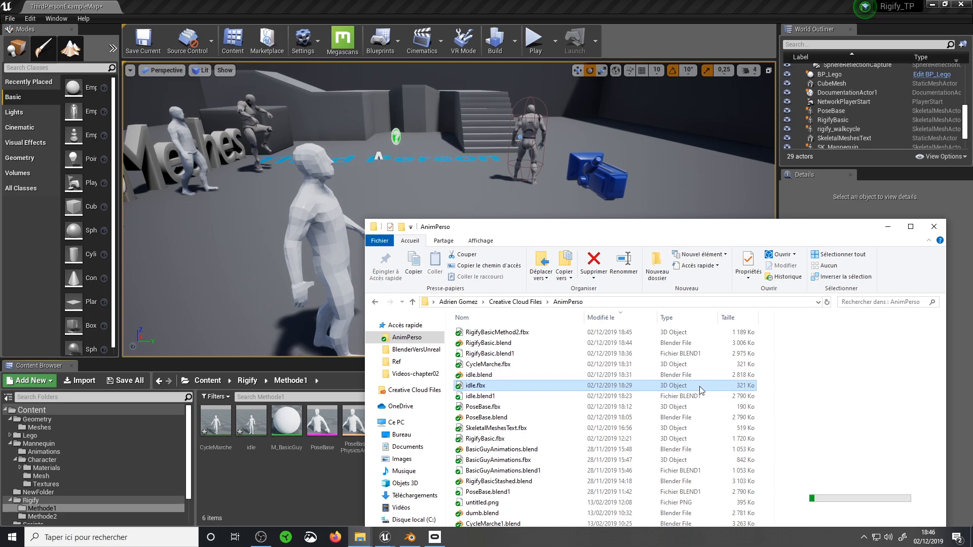
click(527, 335)
drag(511, 227, 647, 172)
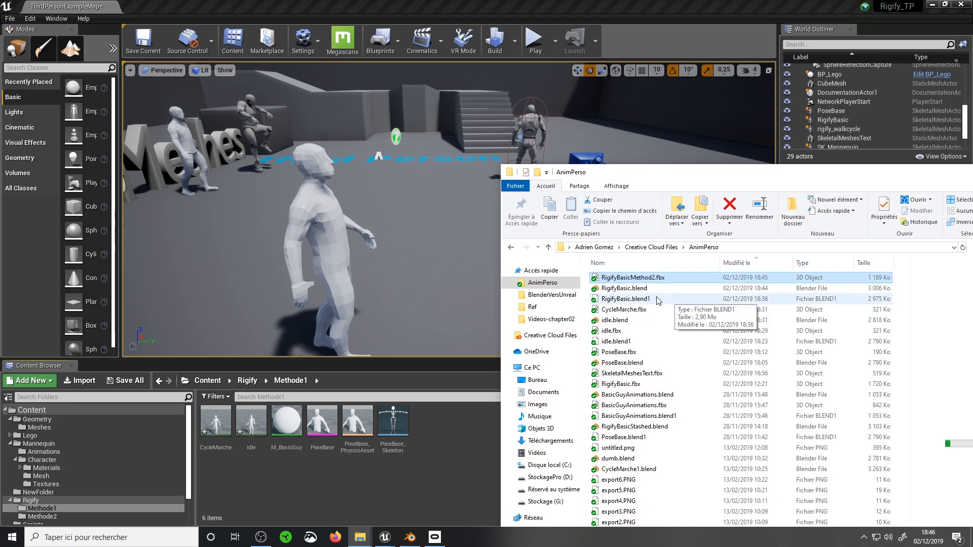
Import RigifyBasicMethod2.fbx with its mesh and animations into the Methode1 folder, clearing the preassigned PoseBase_Skeleton first
drag(641, 280, 474, 469)
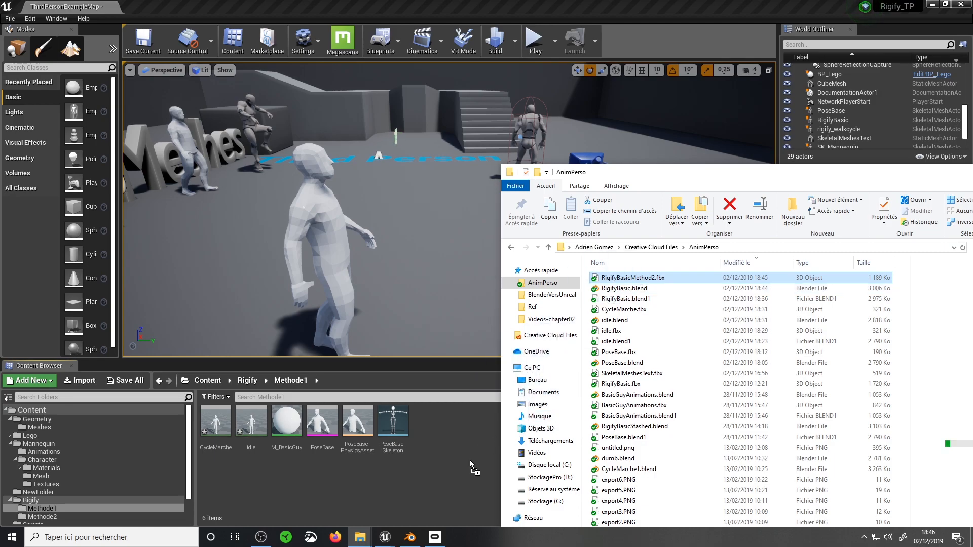
drag(624, 174, 392, 369)
click(792, 369)
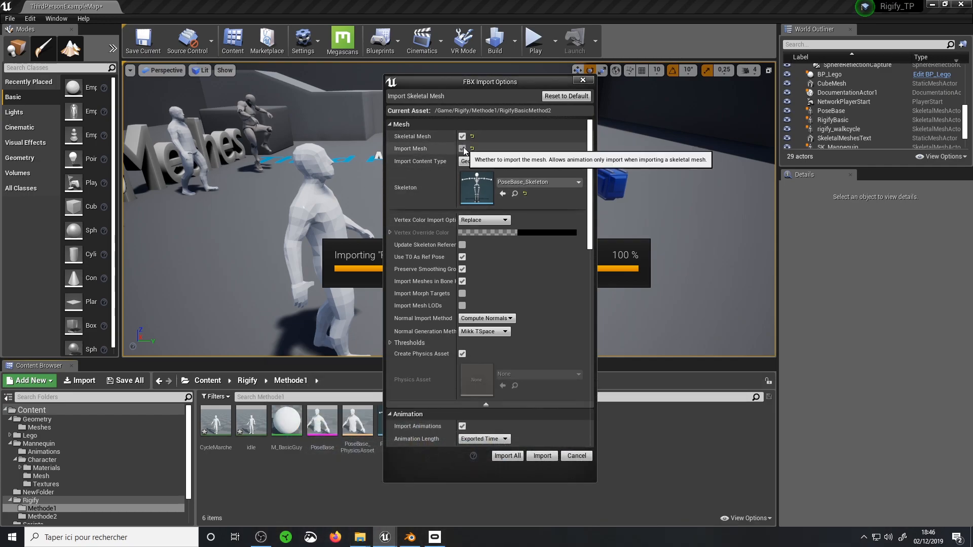
click(527, 182)
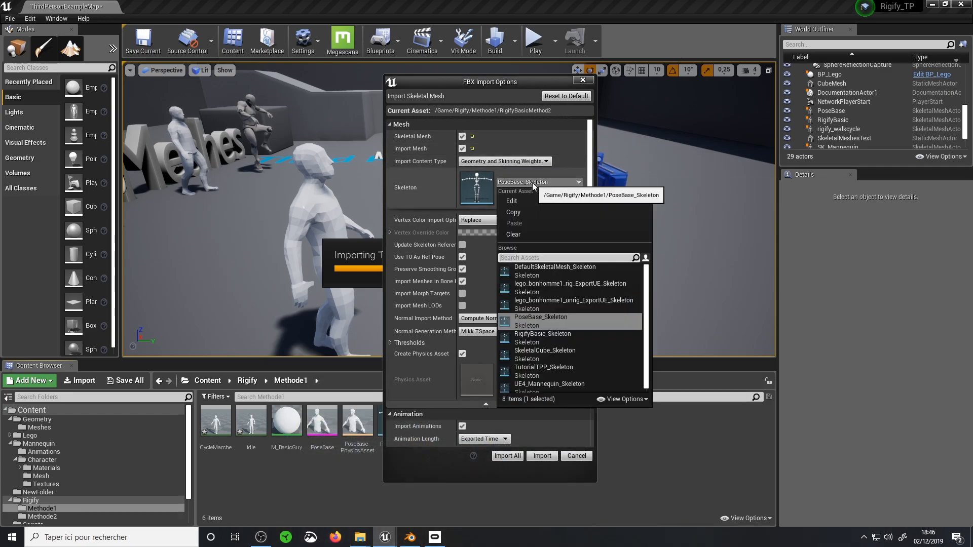
click(513, 235)
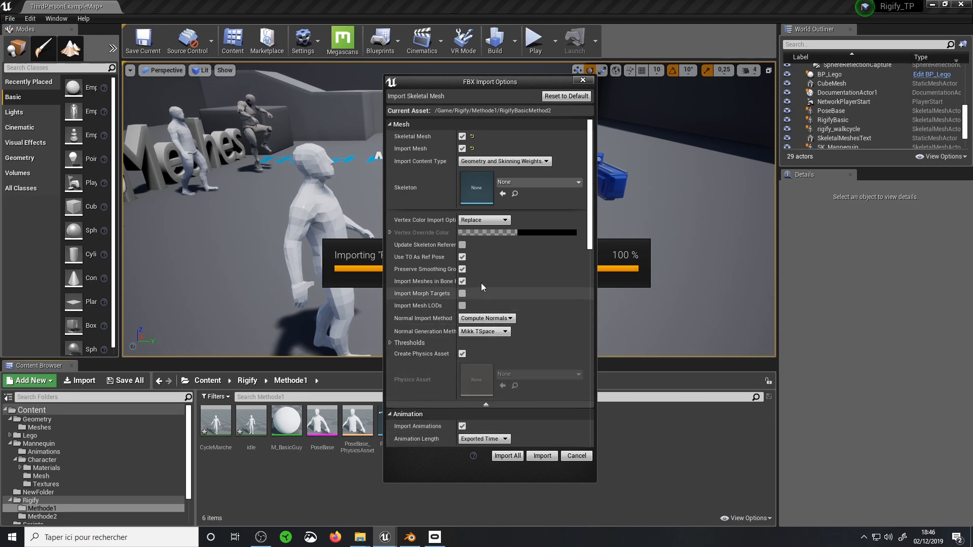
scroll(479, 265, down, 3)
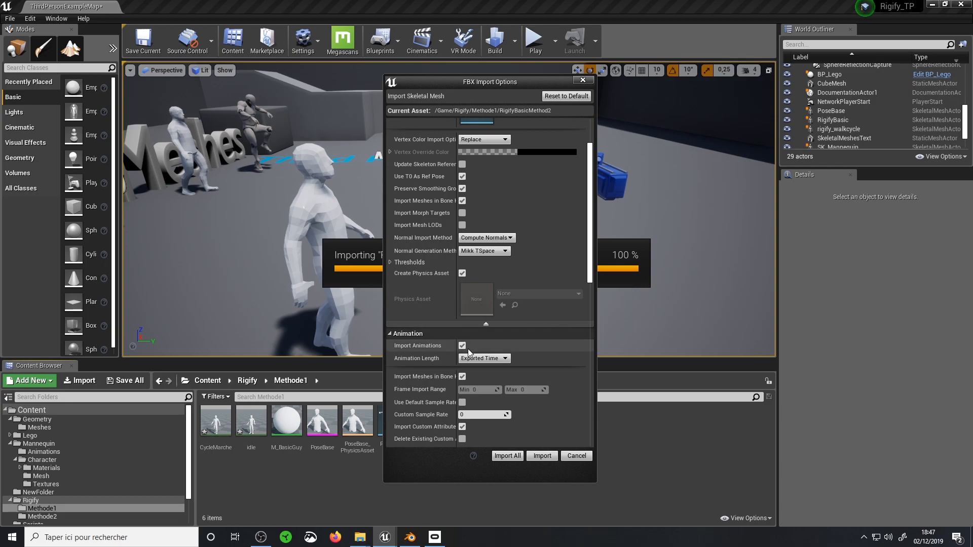
scroll(513, 345, down, 6)
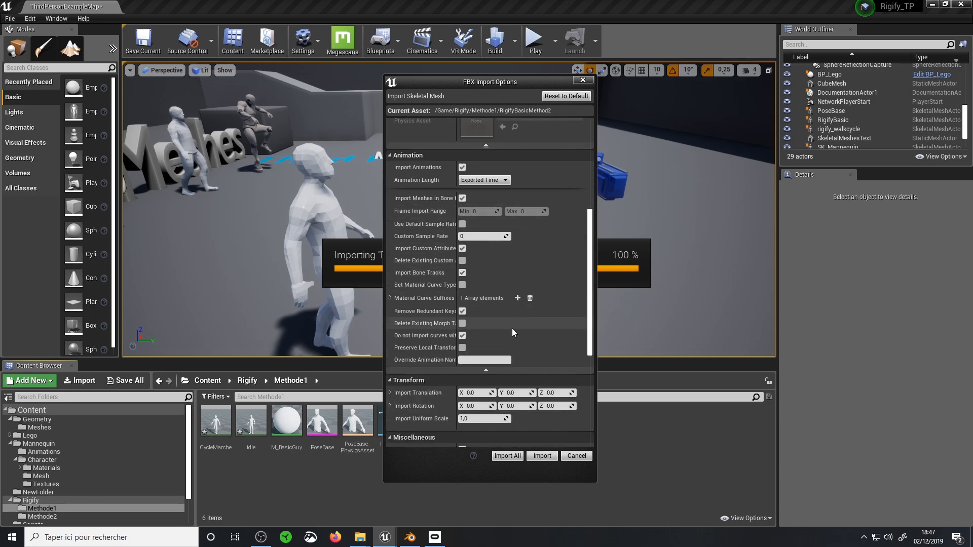
click(538, 457)
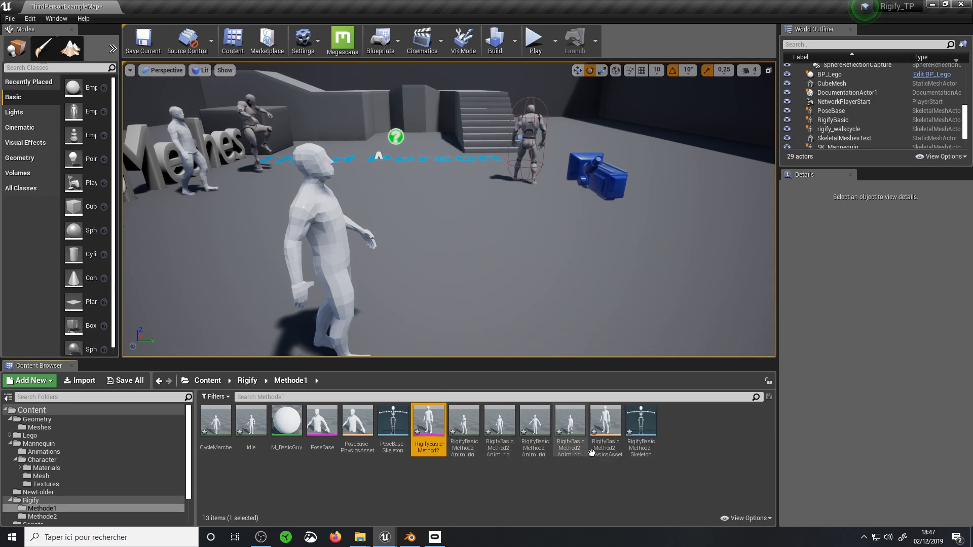
View the imported RigifyBasicMethod2 skeletal mesh in its editor, then return to the Methode1 folder
click(535, 426)
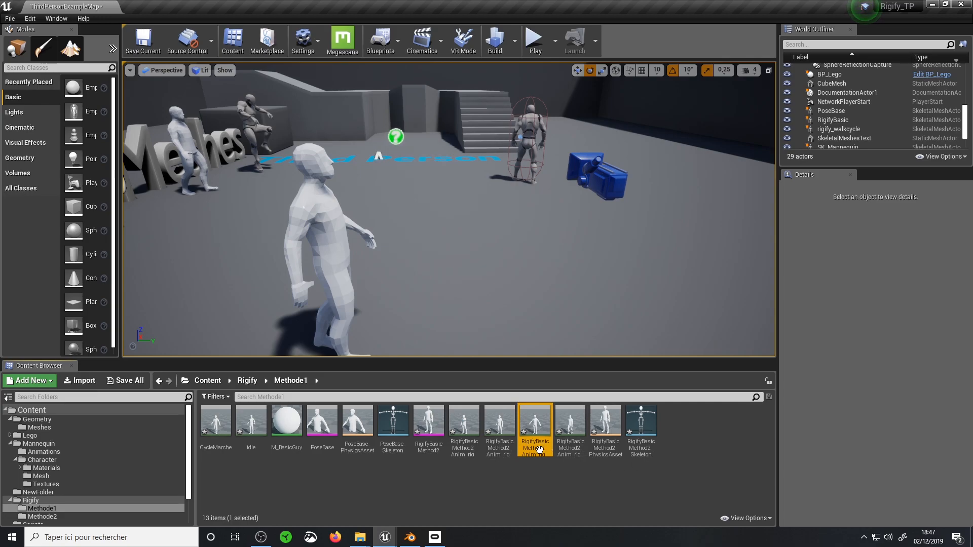
double_click(535, 425)
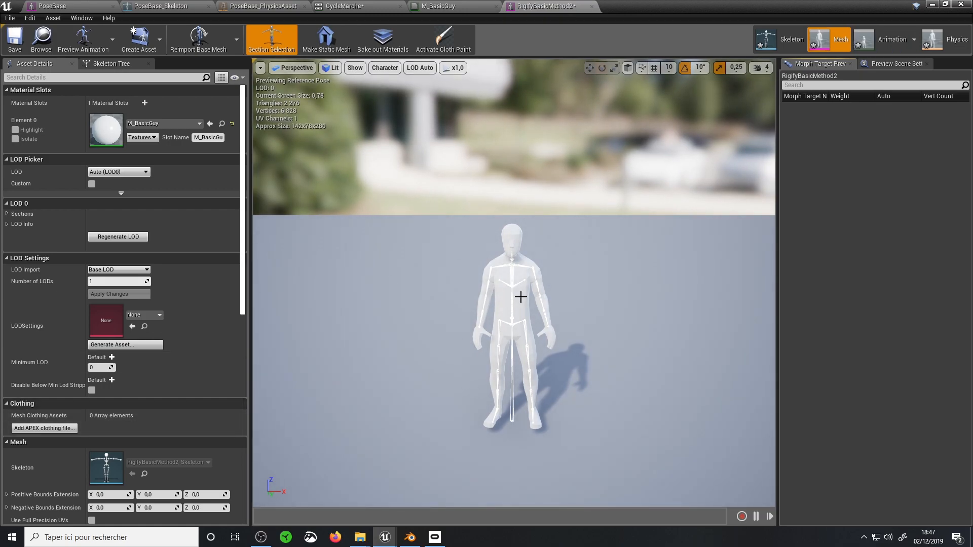
click(433, 5)
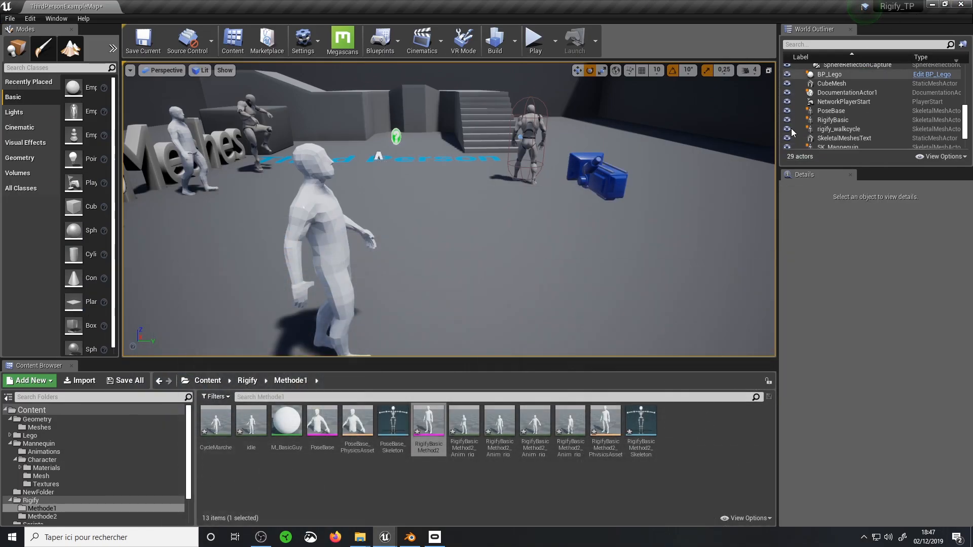
Open the imported Facepalm animation and preview it along with the PoseBase, Idle and WalkCycle animations
double_click(463, 429)
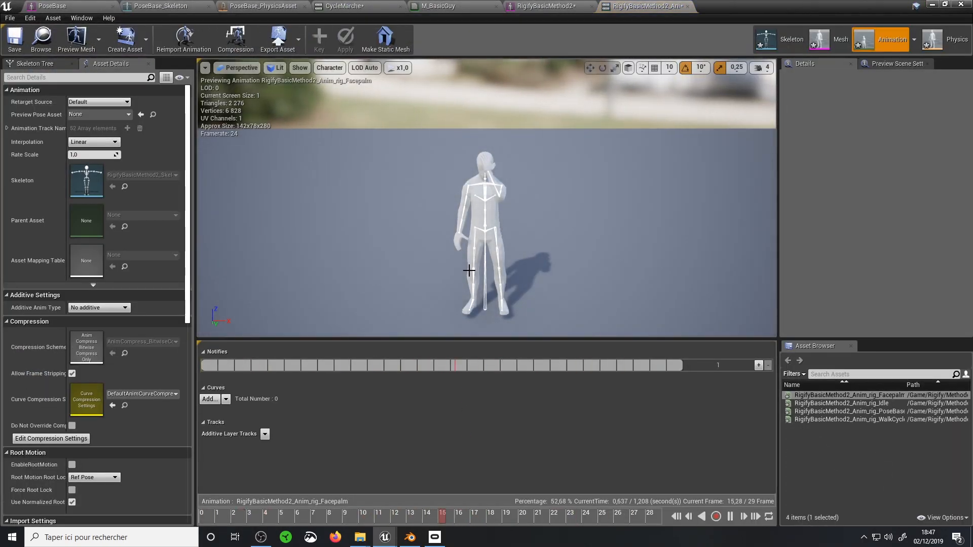
click(846, 410)
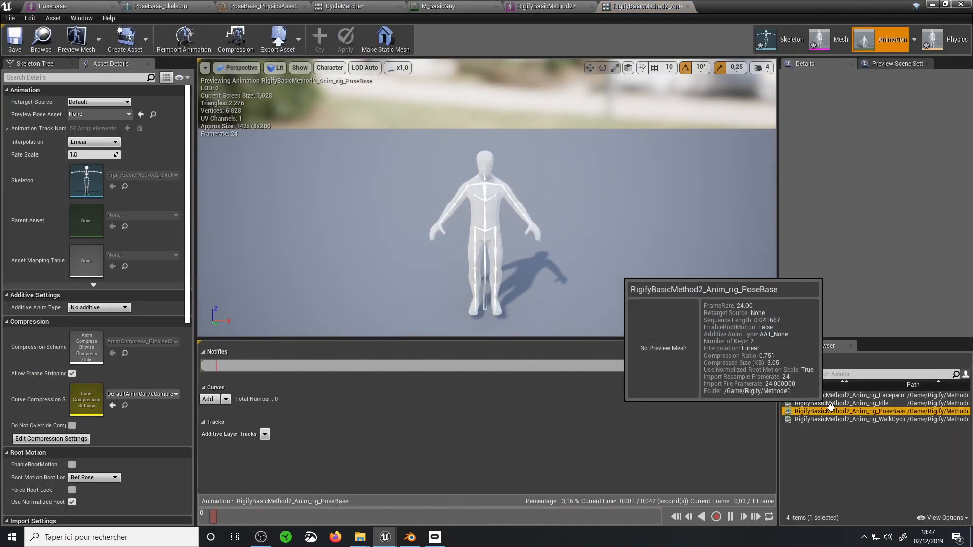
click(848, 404)
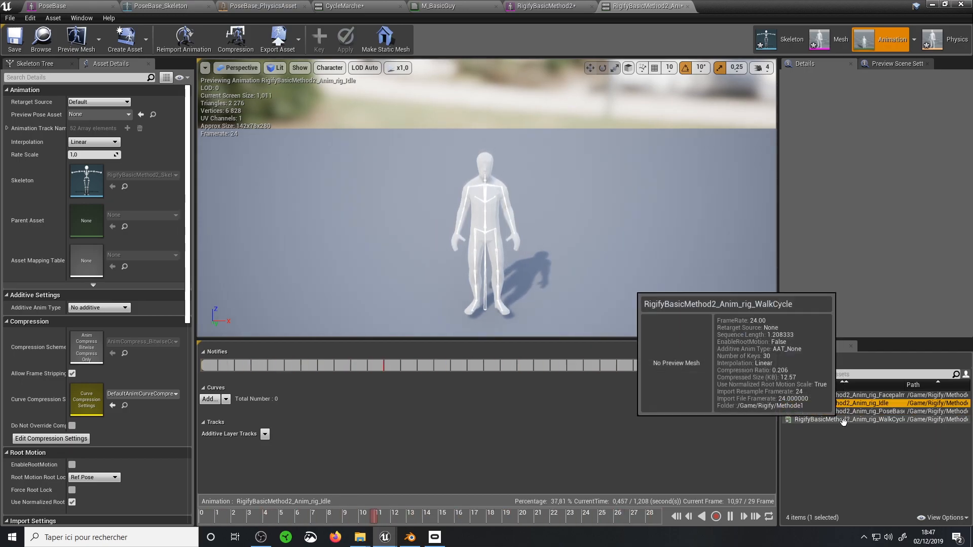
click(848, 420)
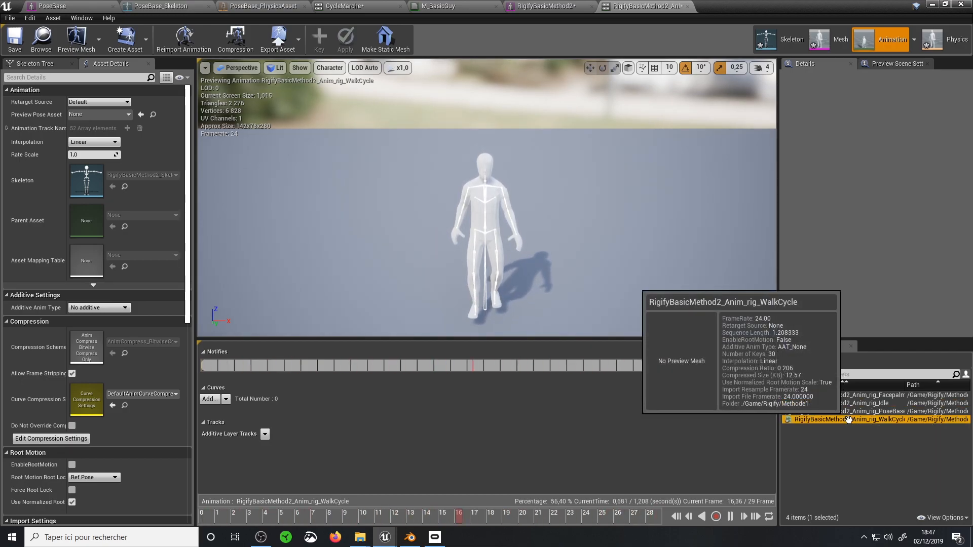
click(849, 419)
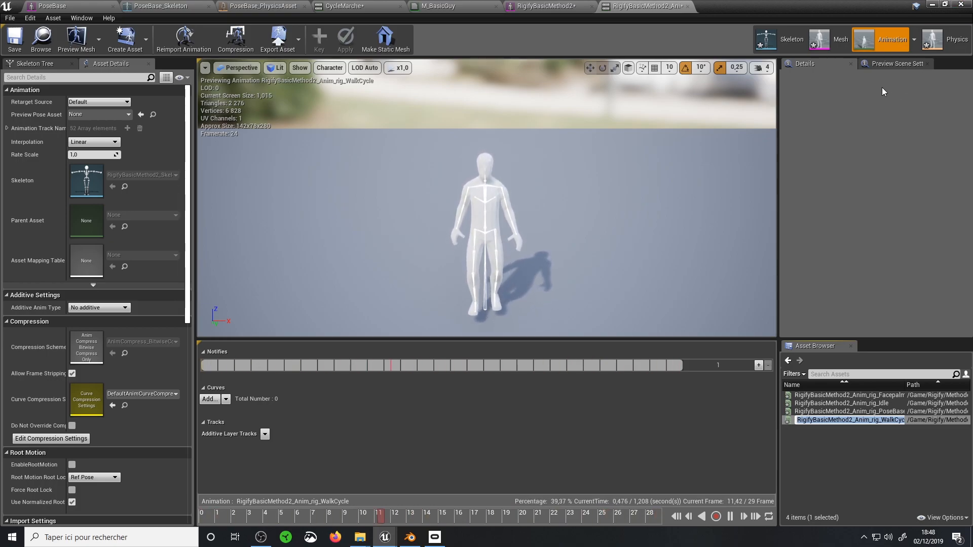
Open the RigifyBasicMethod2 skeleton and set the mesh overlay drawing to Selected Bone Weight
click(825, 43)
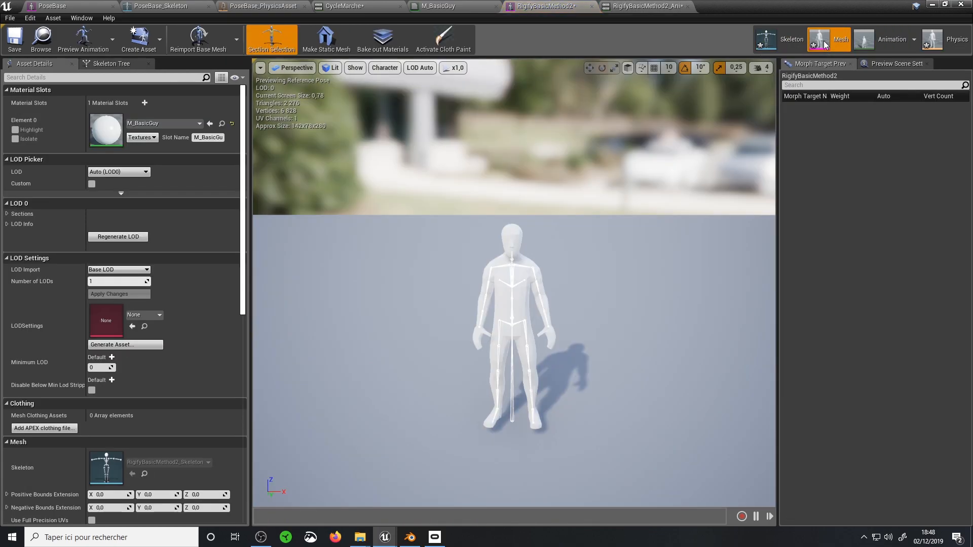
click(381, 68)
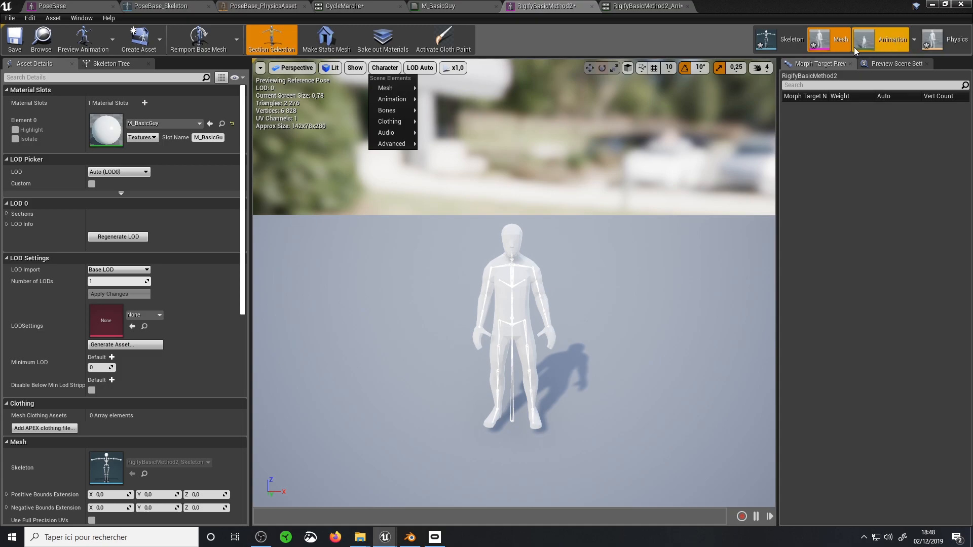
click(780, 42)
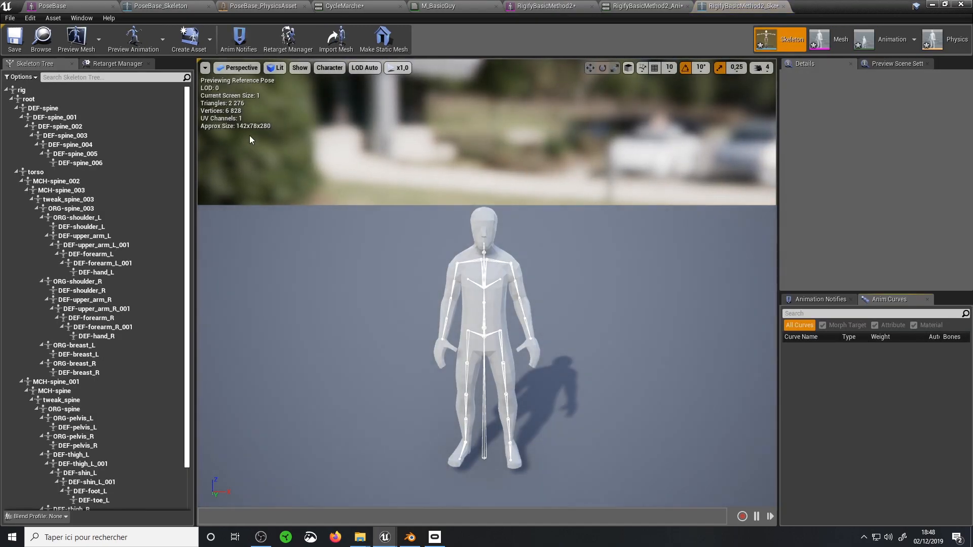
click(328, 68)
mouse_move(330, 88)
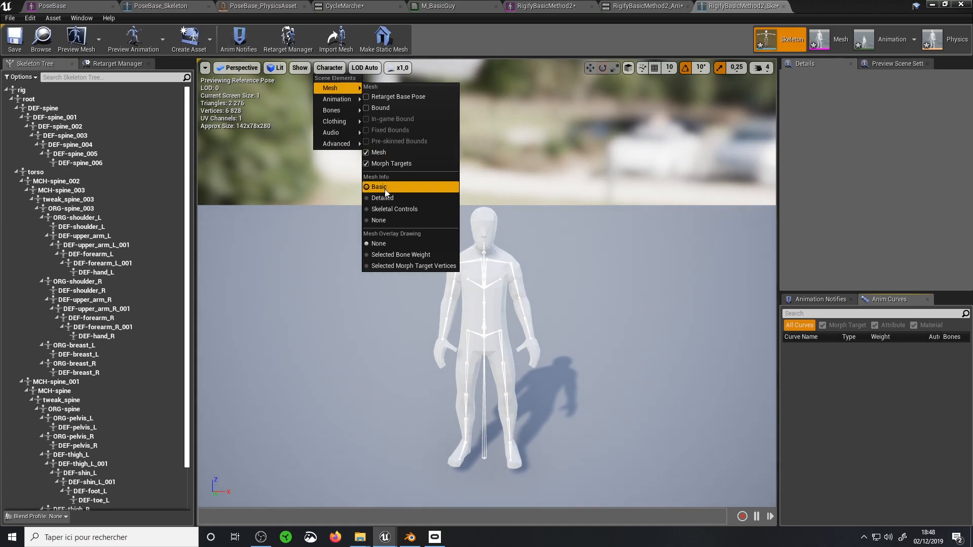
click(370, 258)
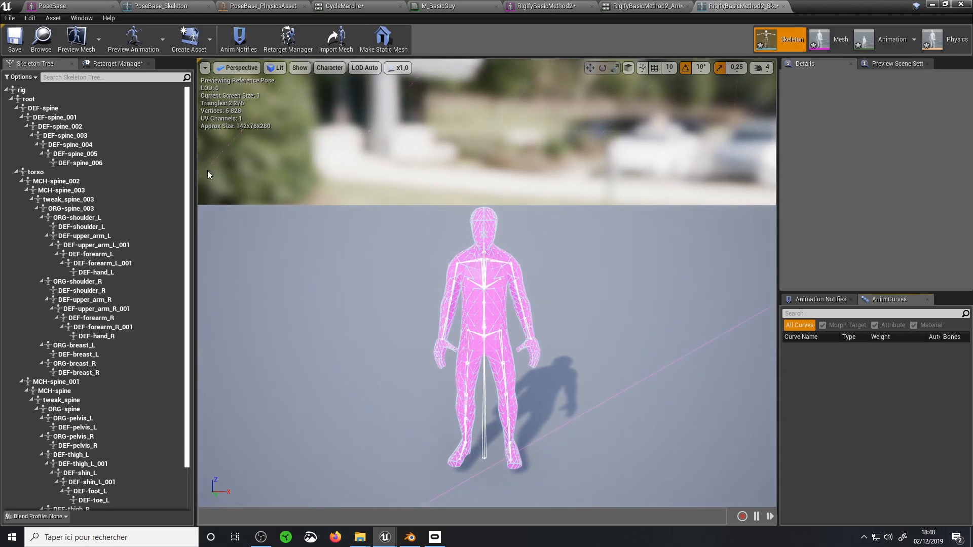
Examine the weight influence of the root bone and the DEF-spine bones, from DEF-spine_001 up to DEF-spine_006
click(29, 99)
click(57, 127)
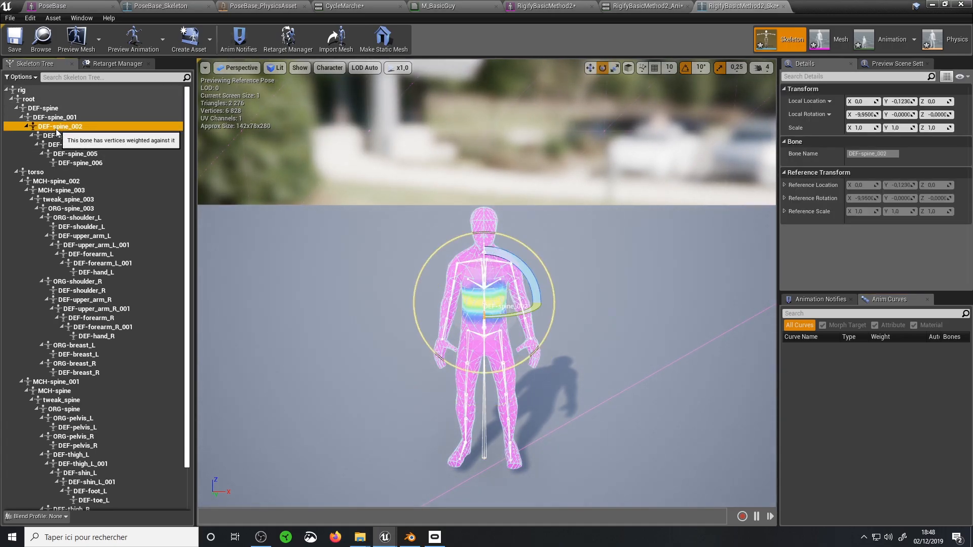
click(329, 67)
mouse_move(332, 89)
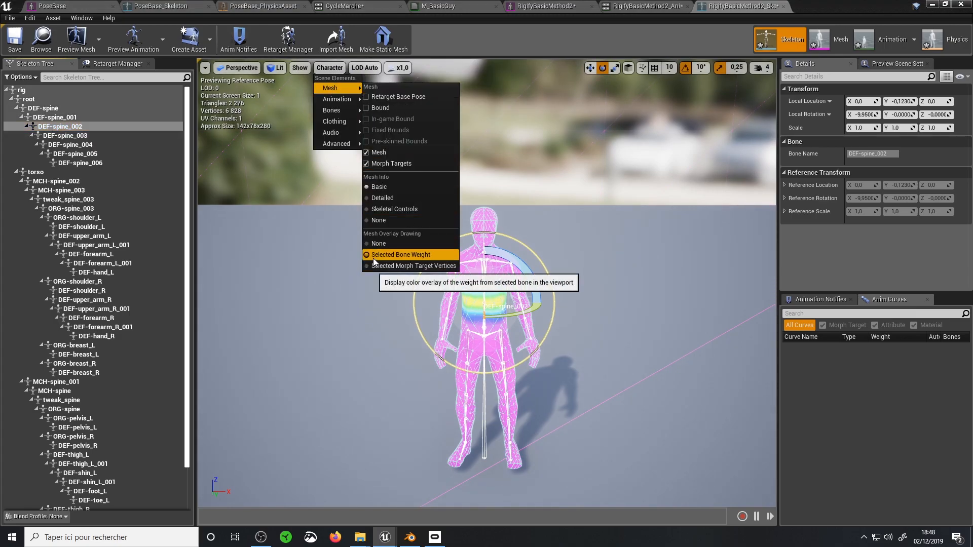
click(80, 163)
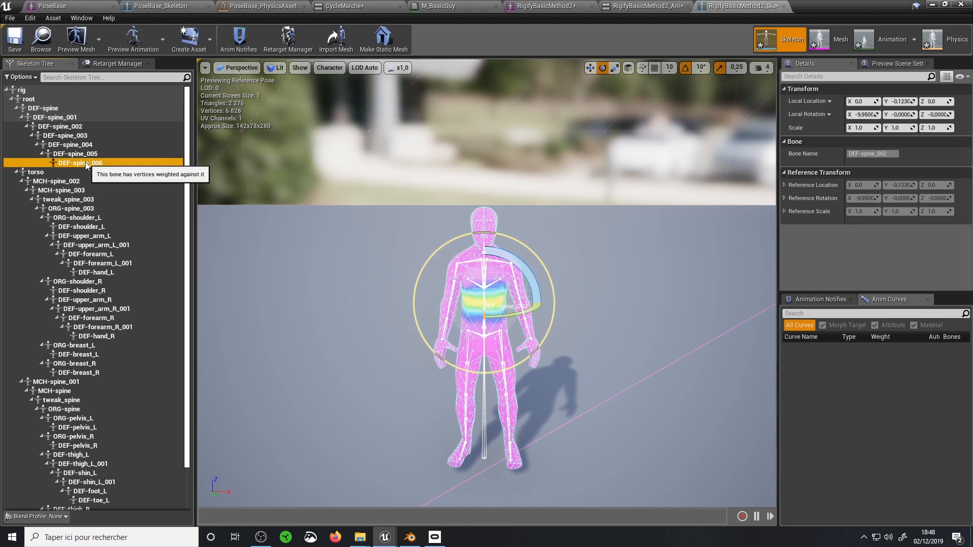
click(77, 153)
click(68, 135)
click(60, 117)
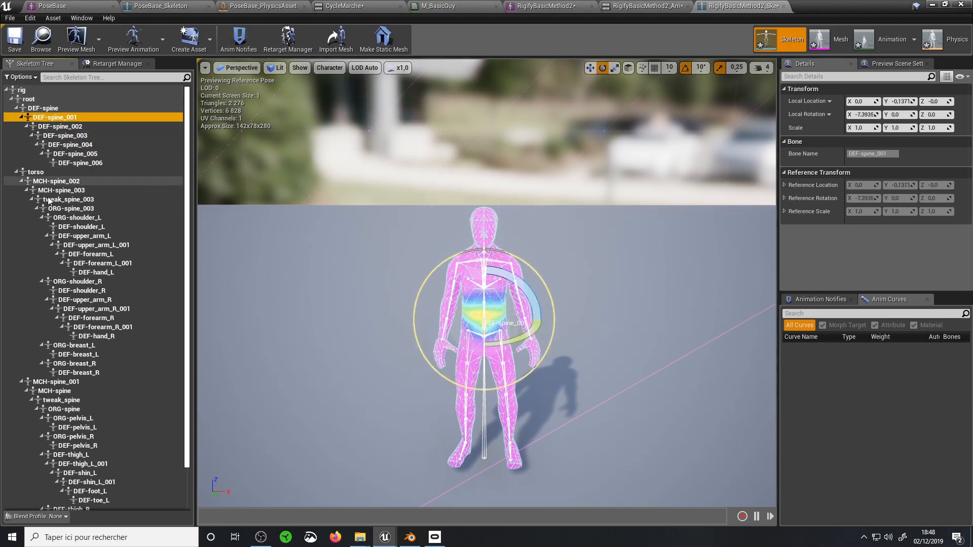
Examine the weight influence of DEF-shoulder_L, DEF-upper_arm_L, ORG-breast_L, MCH-spine and DEF-pelvis_L
click(76, 226)
click(84, 236)
click(74, 345)
click(79, 392)
click(61, 427)
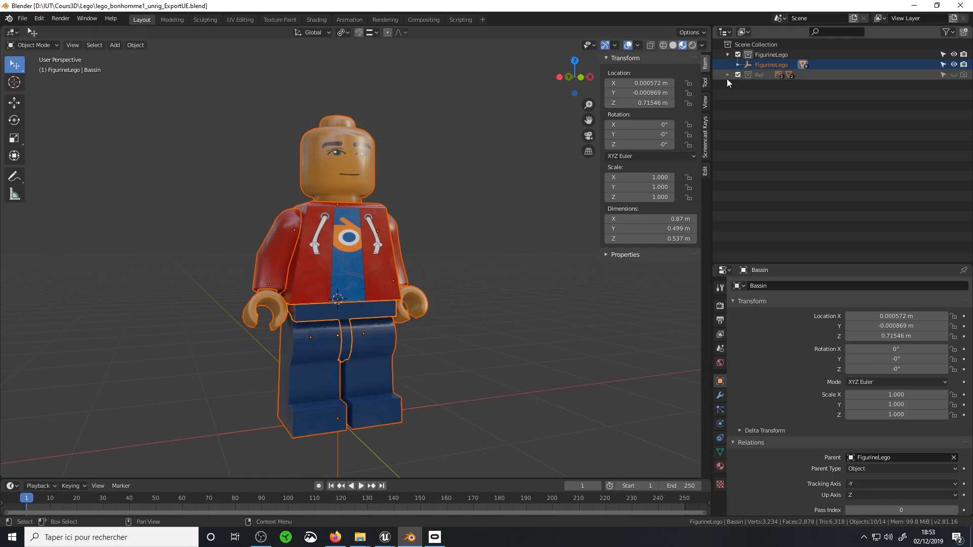
In Blender's lego_bonhomme1_unrig_ExportUE.blend, expand FigurineLego and examine this parent empty and its Bassin child from several angles
click(738, 64)
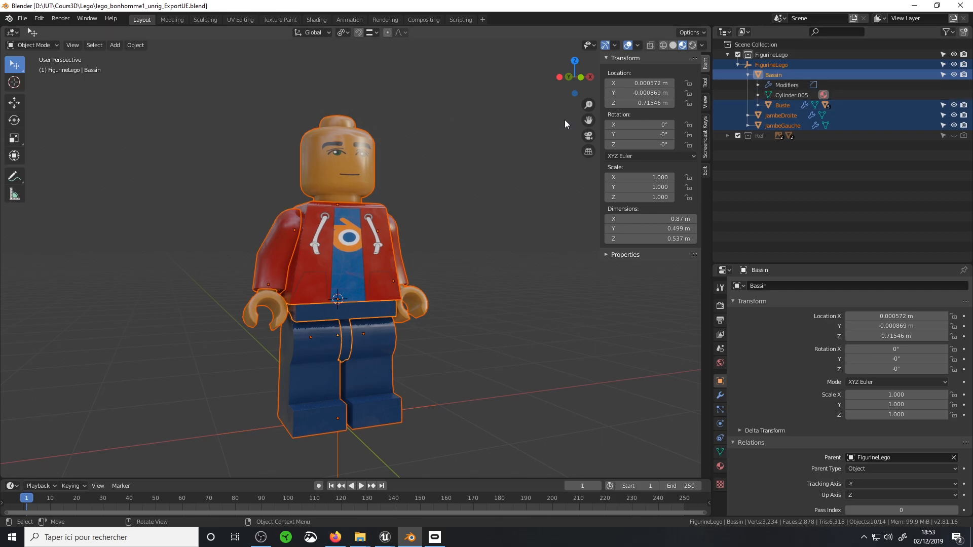
click(780, 75)
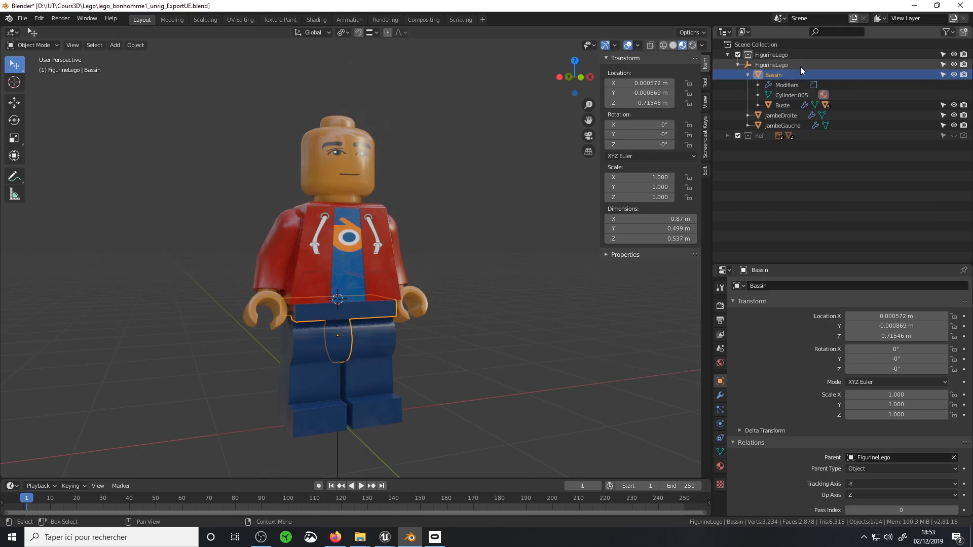
click(778, 66)
middle_drag(528, 299, 330, 443)
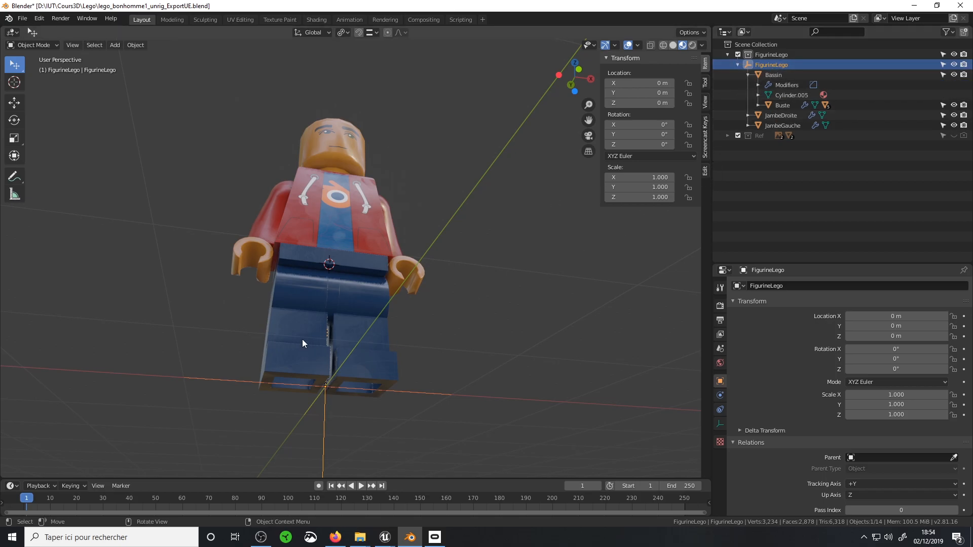
click(774, 75)
middle_drag(412, 205, 421, 260)
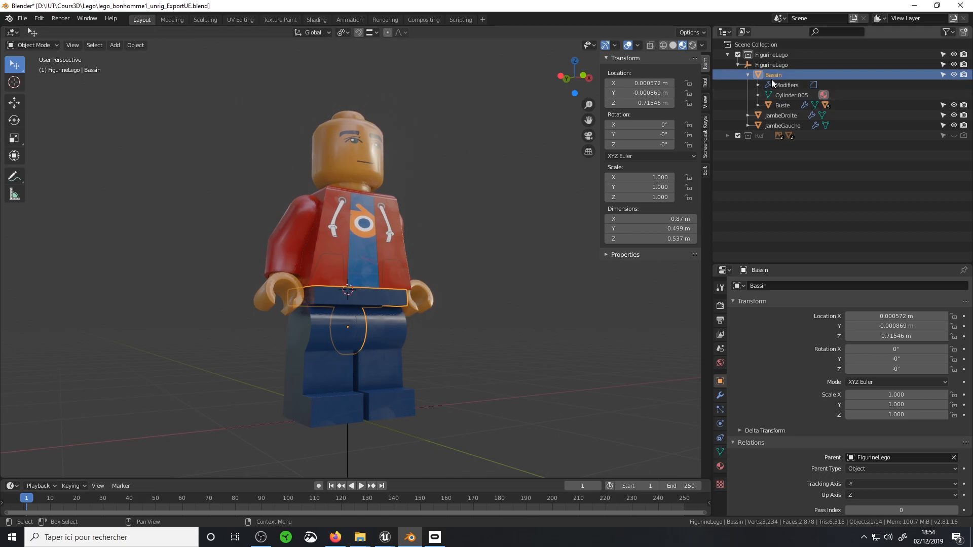
Select Buste and expand its hierarchy, including Bras_Droit, Main_Droite and Bras_Gauche, to examine the arm and hand objects
click(772, 107)
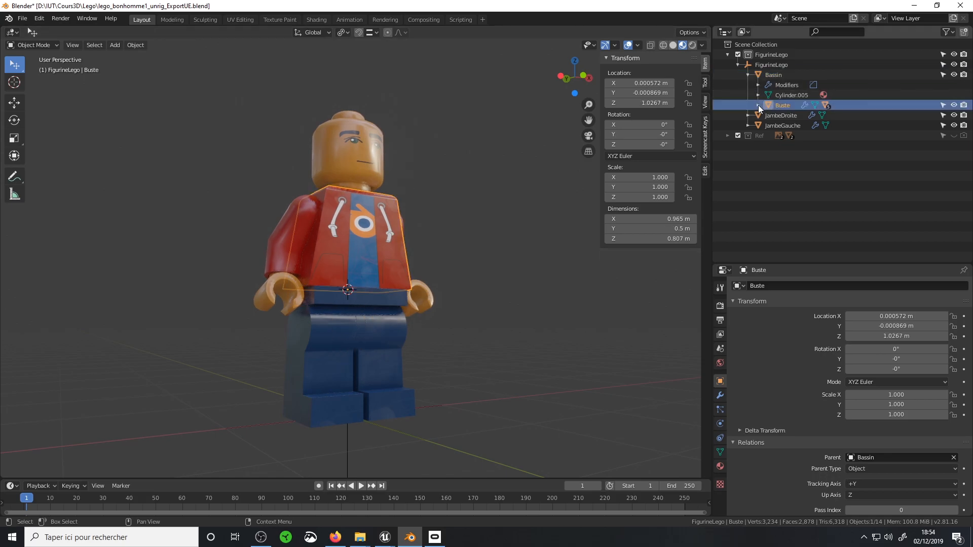
click(759, 105)
click(768, 135)
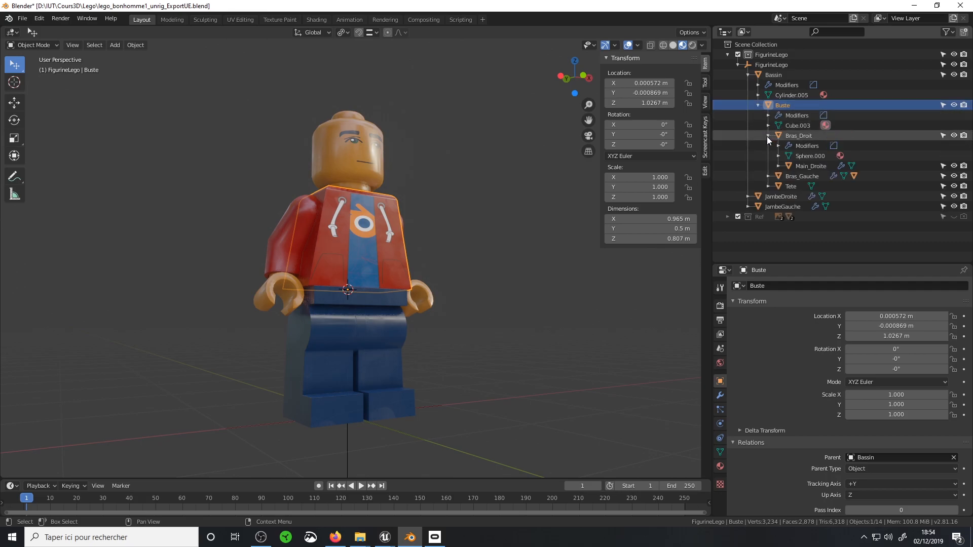
click(776, 166)
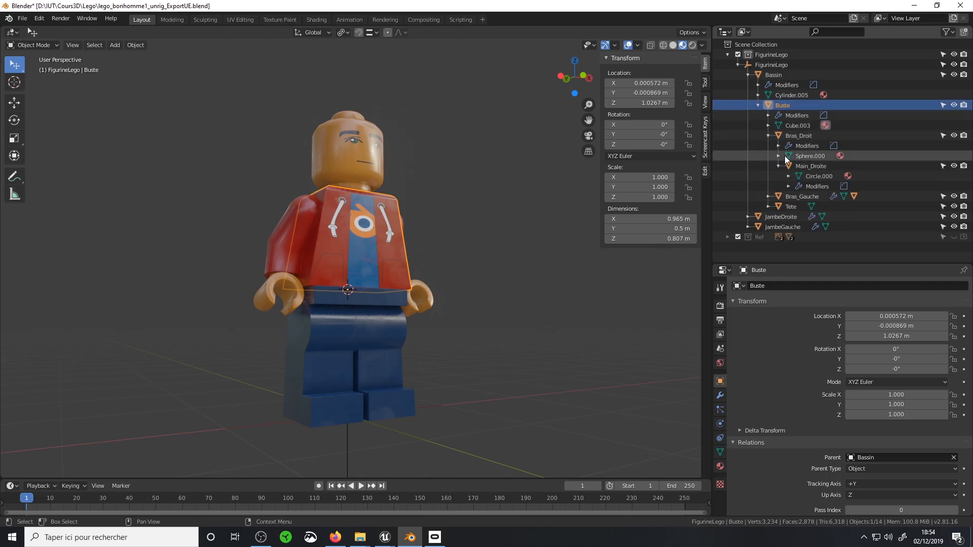
click(768, 196)
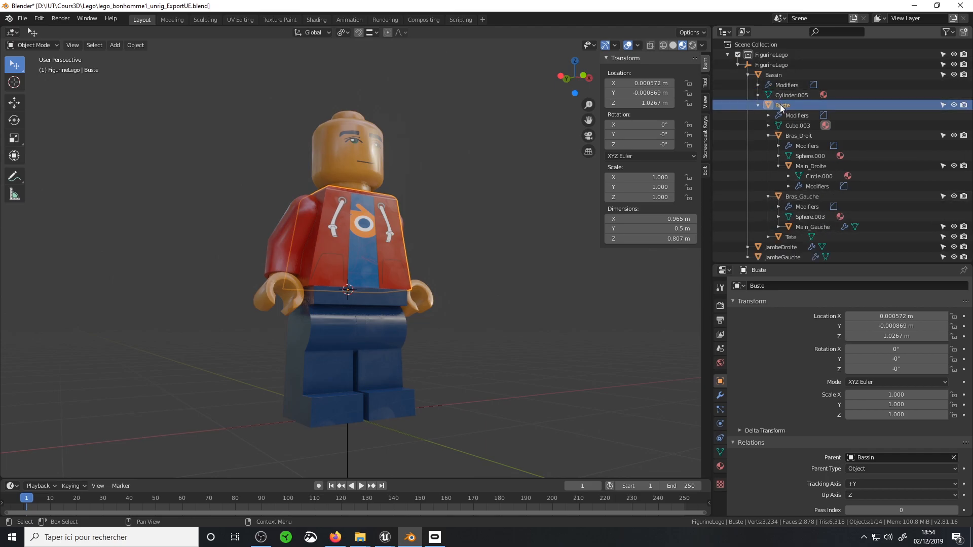
scroll(786, 197, down, 1)
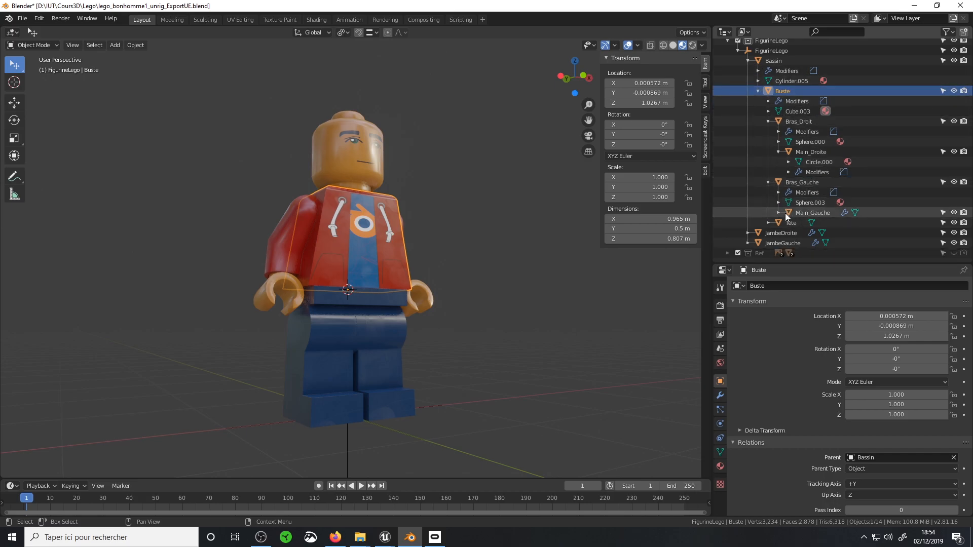
Examine the leg objects JambeDroite and JambeGauche, leaving JambeDroite selected
click(785, 231)
click(787, 241)
click(789, 236)
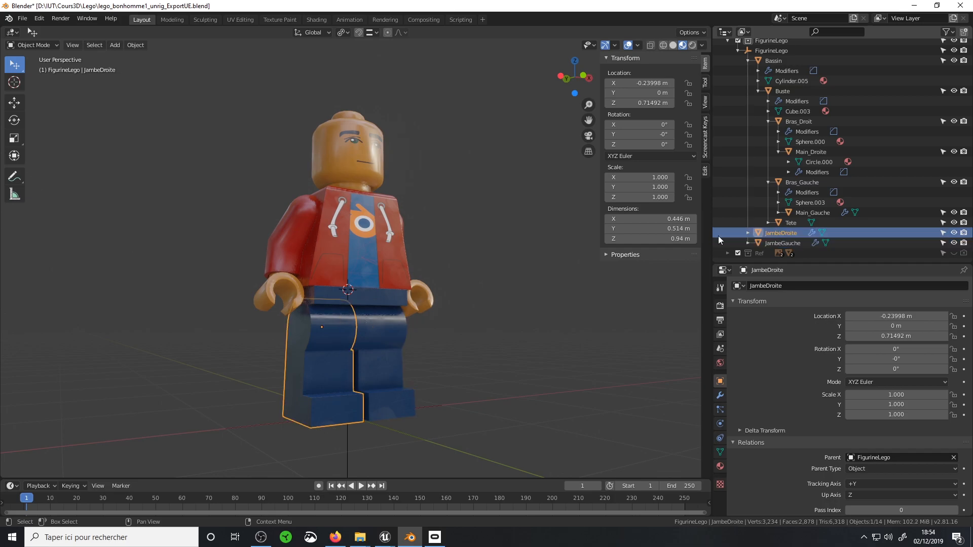
Try moving the whole Lego figure by its FigurineLego parent empty
click(433, 412)
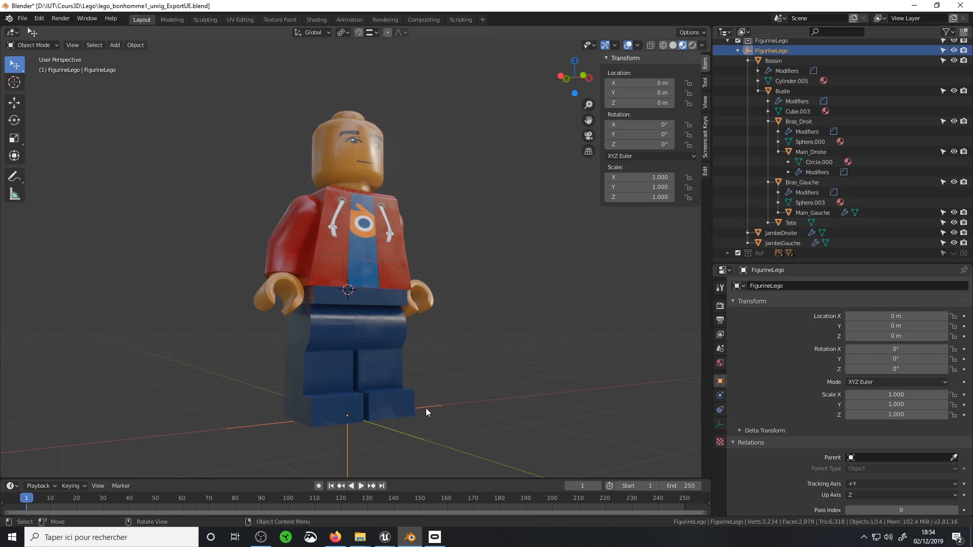
key(g)
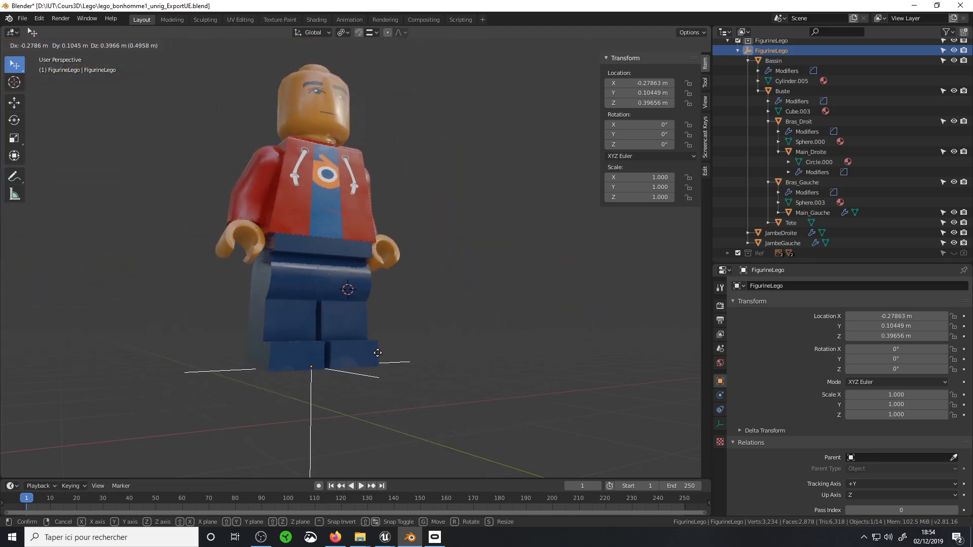
key(Escape)
Try rotating the JambeGauche leg around the global X axis
click(393, 330)
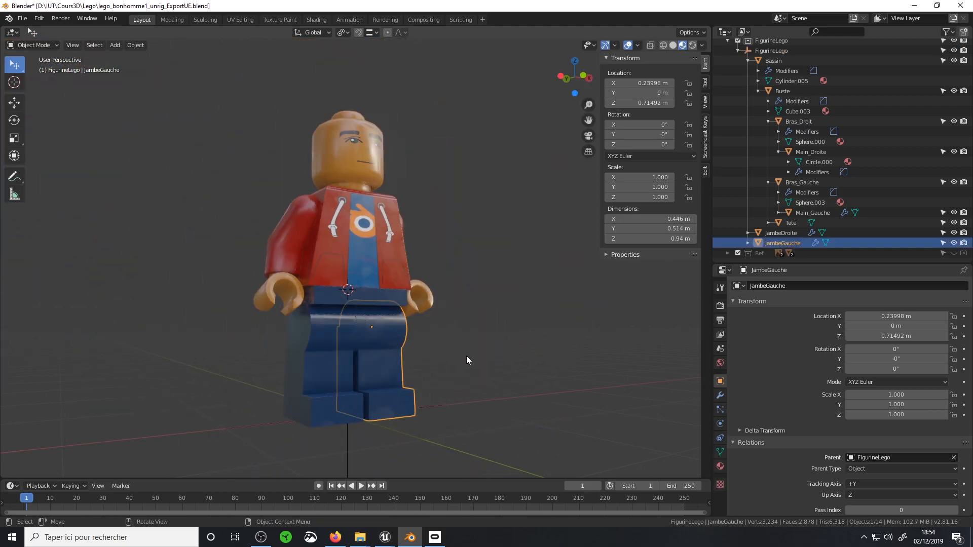
key(r)
key(x)
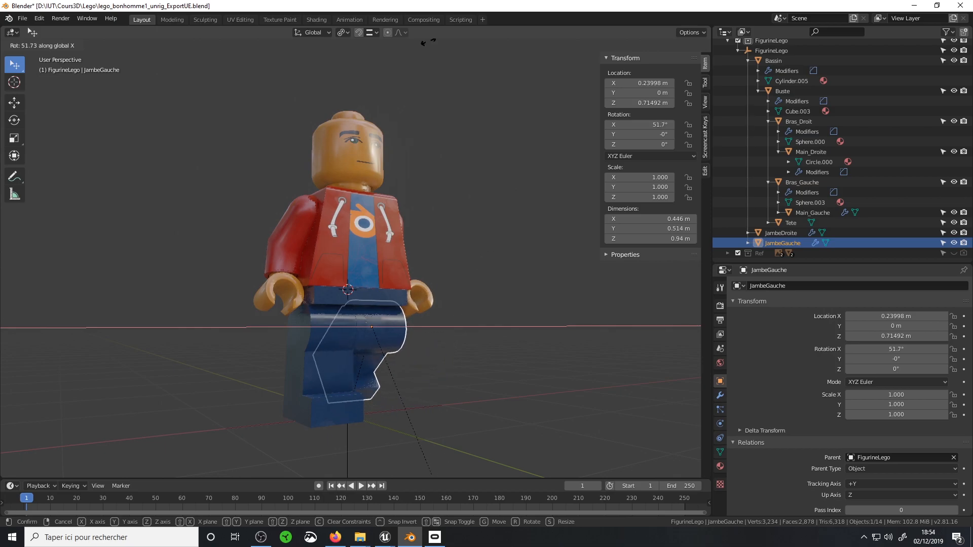
key(Escape)
Try rotating Bassin around the global X axis to bend the upper body with its children
click(400, 299)
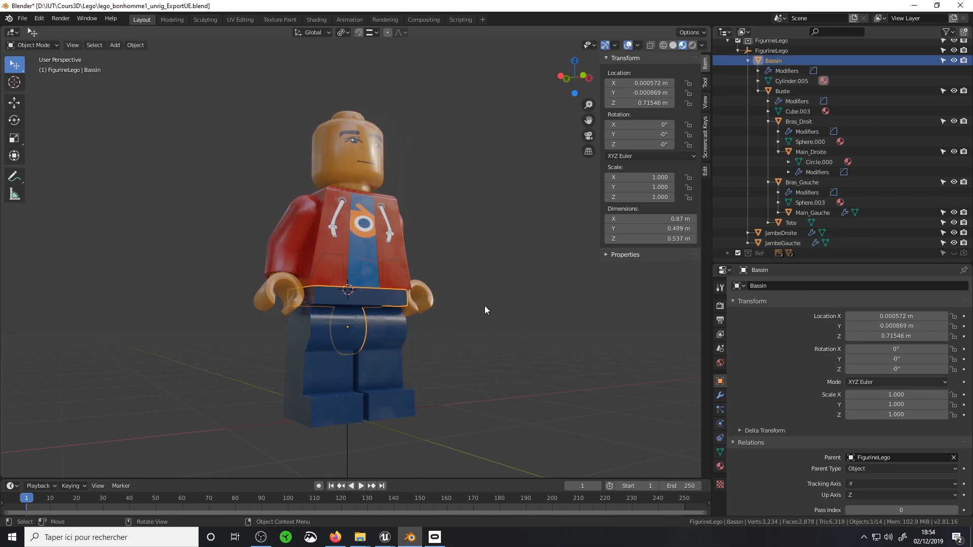
key(r)
key(x)
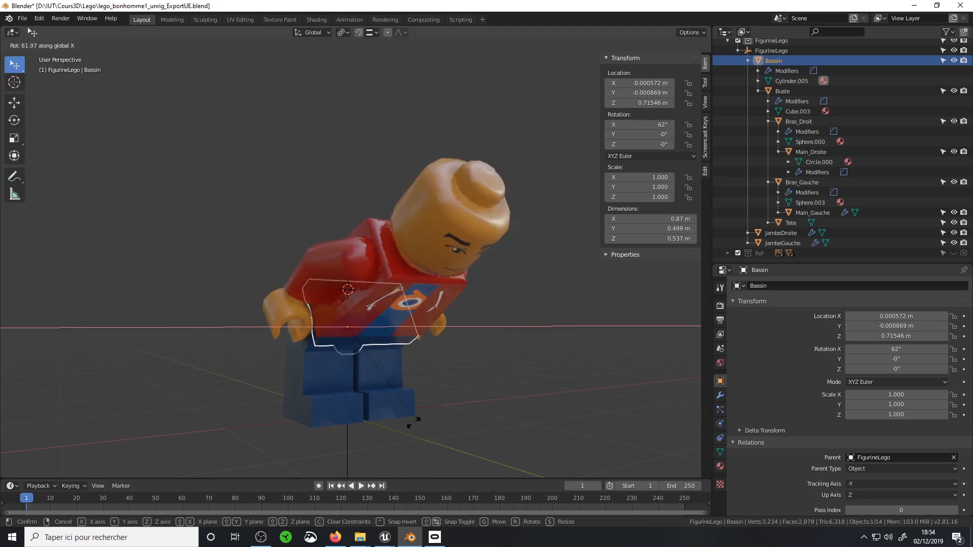
key(Escape)
Try rotating the Bras_Droit arm around its local X axis, carrying the hand along
click(300, 206)
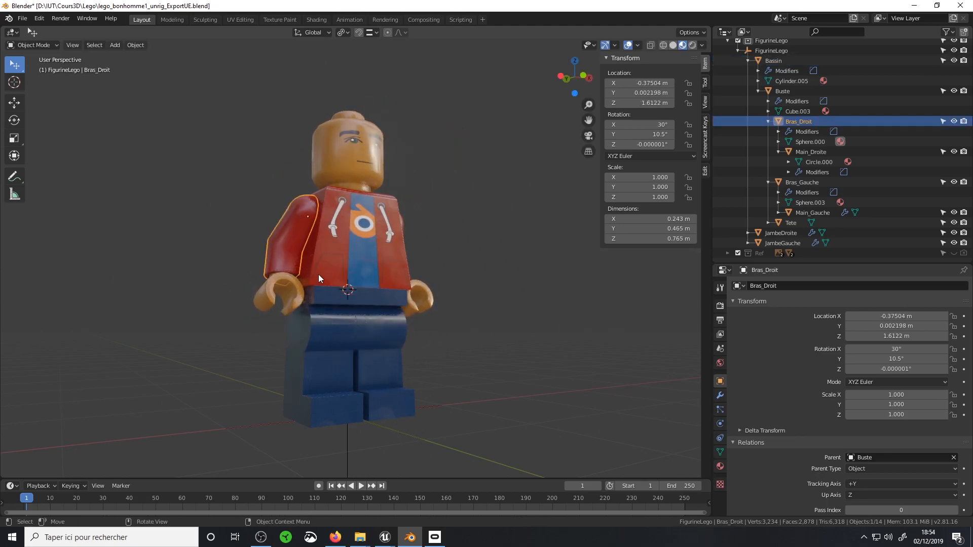
key(r)
key(x)
key(x)
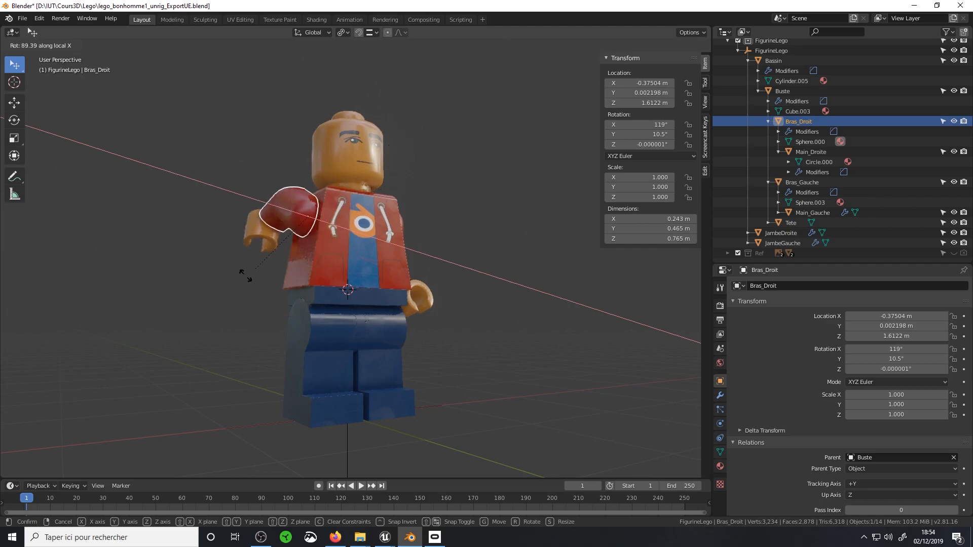
key(Escape)
Select every object of the Lego figure and open the FBX export settings
middle_drag(395, 132, 437, 198)
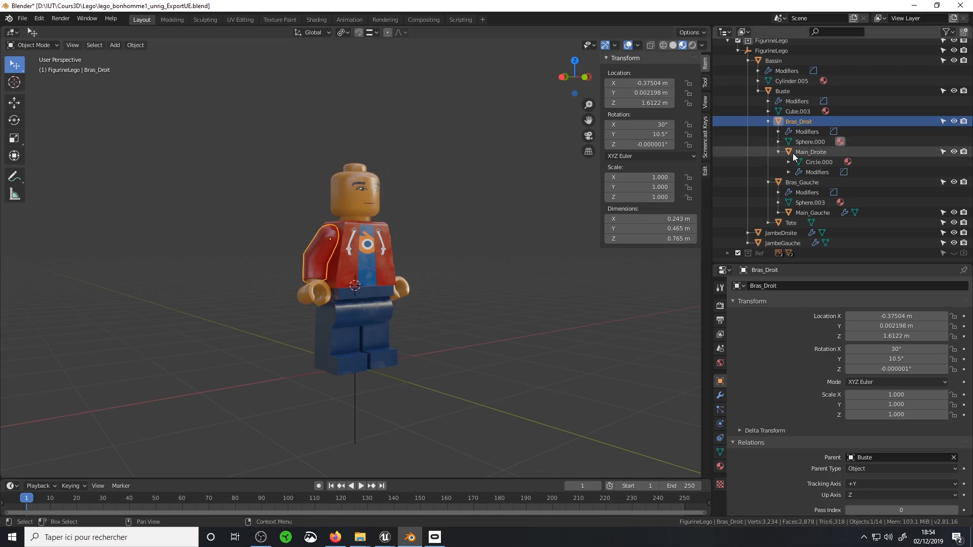
click(24, 19)
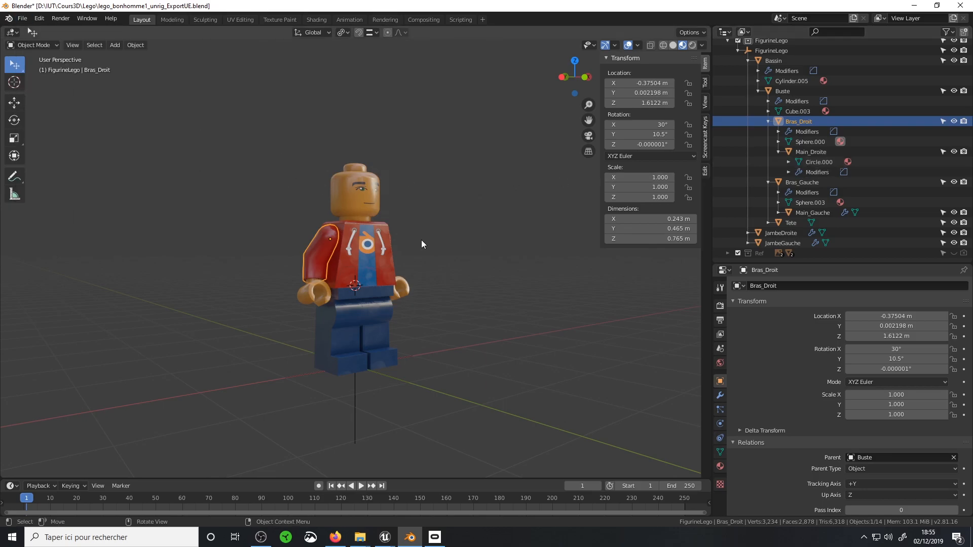
key(a)
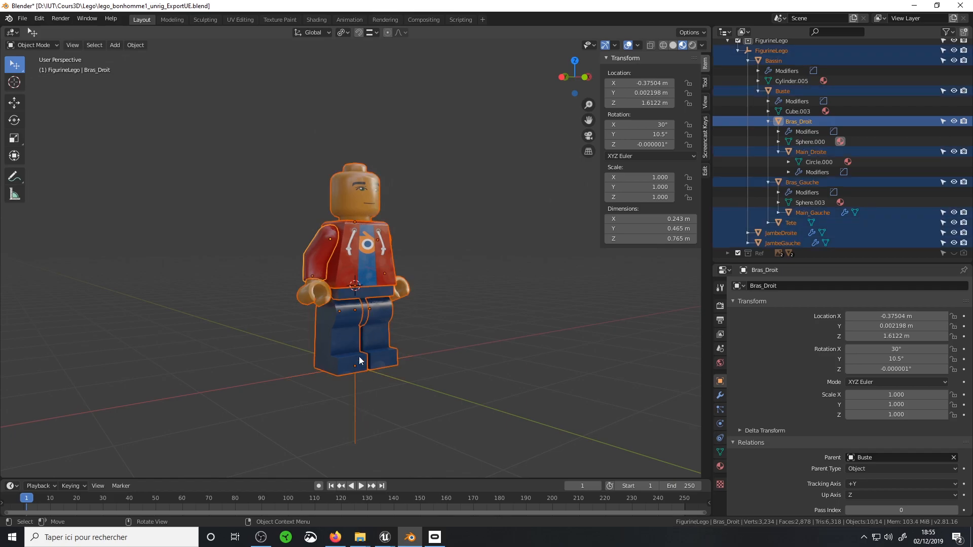
middle_drag(336, 345, 322, 308)
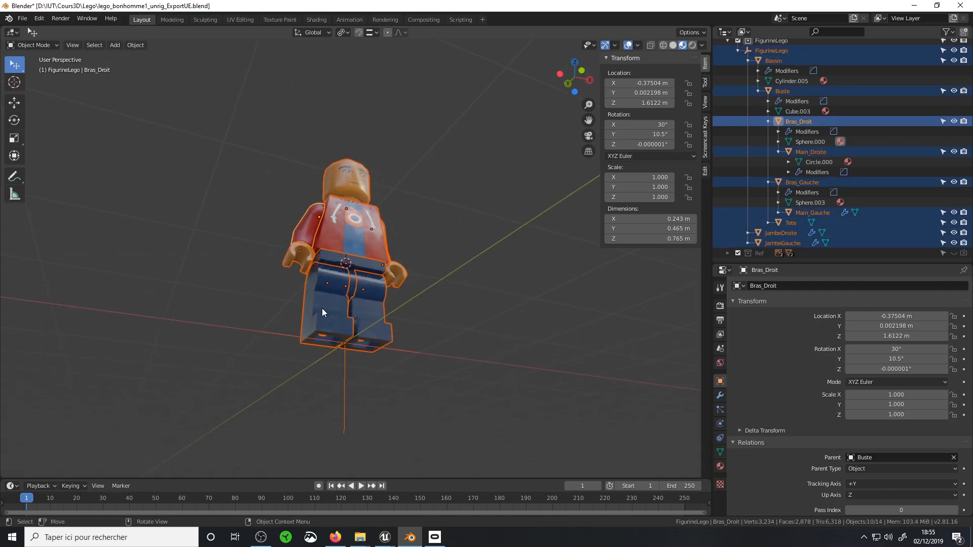
click(23, 18)
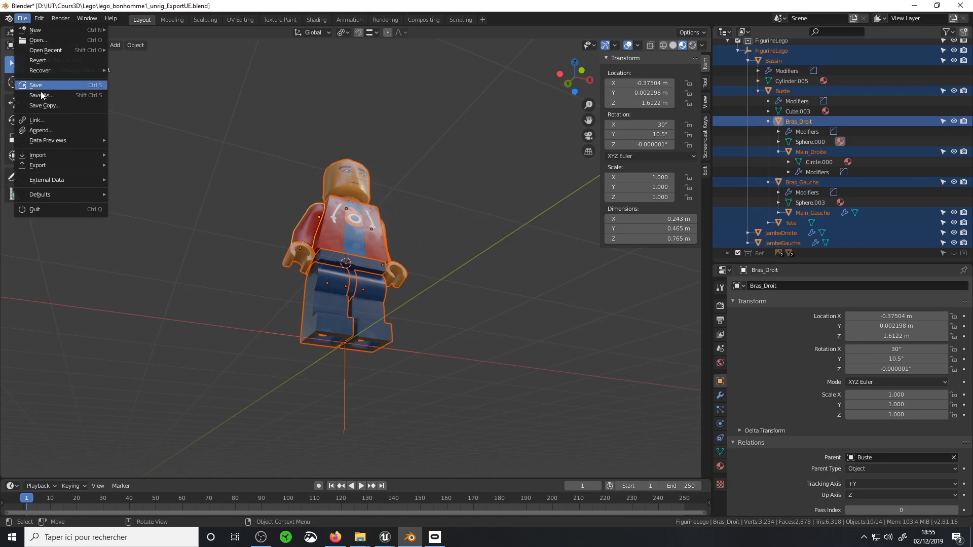
mouse_move(48, 169)
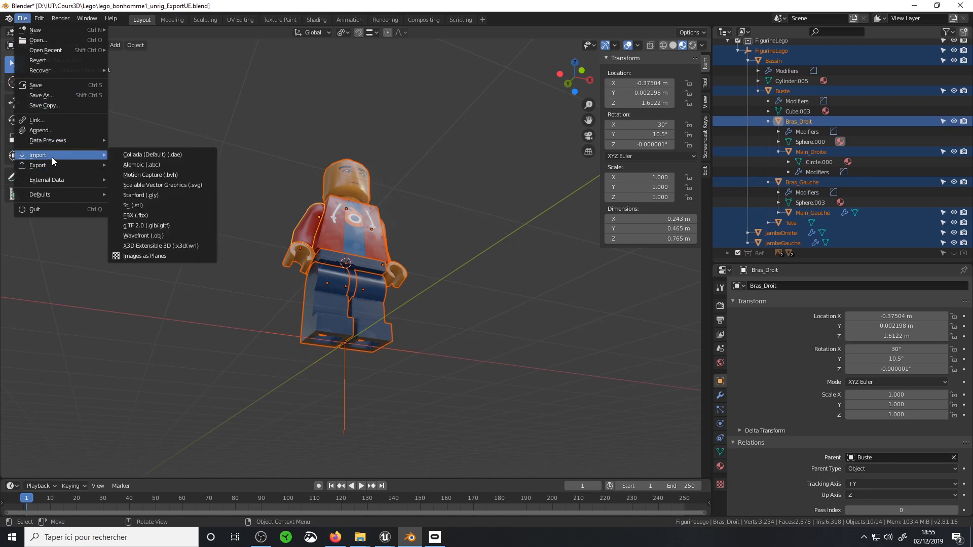
click(162, 216)
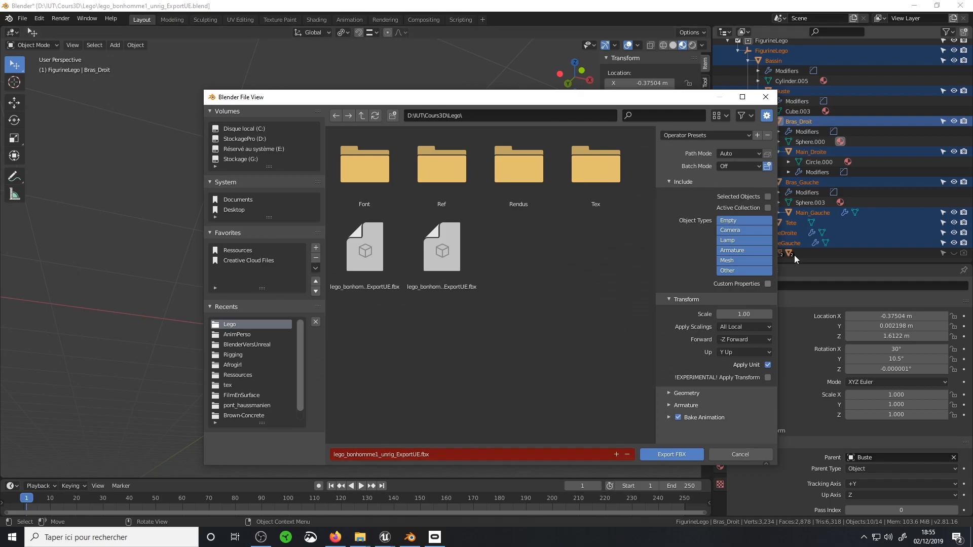
Limit the exported object types to Empty and Mesh, and set the geometry smoothing to Face
click(752, 221)
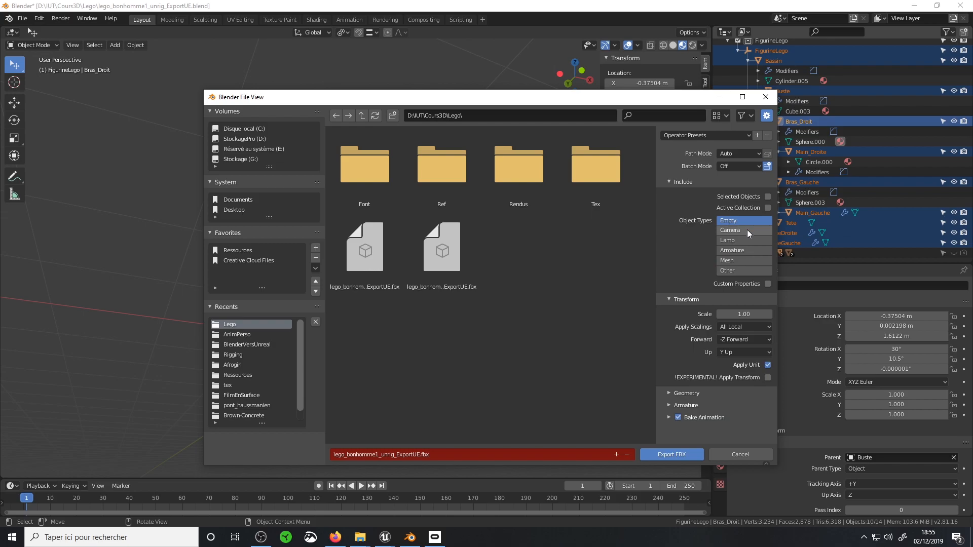
shift+click(732, 261)
click(669, 405)
click(668, 408)
click(666, 394)
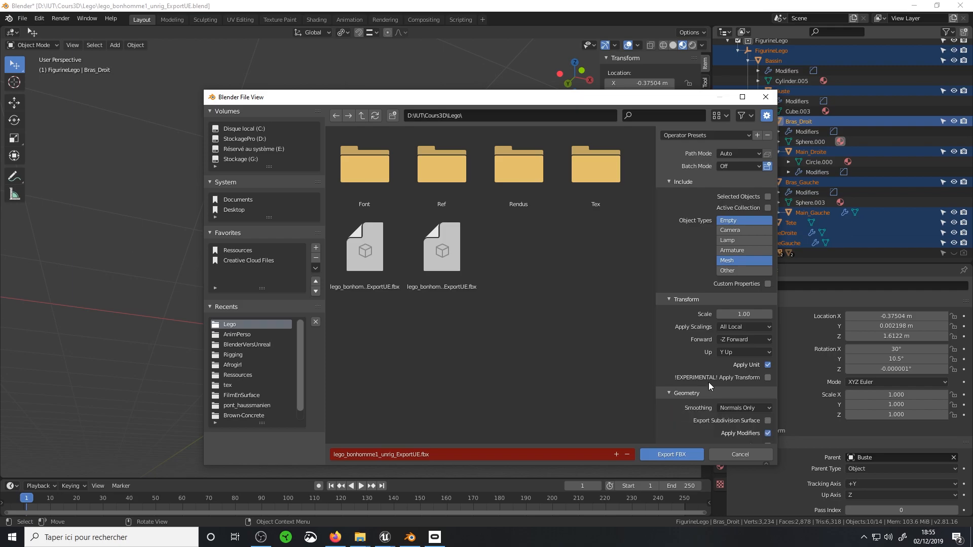
scroll(735, 375, down, 3)
click(754, 361)
click(730, 377)
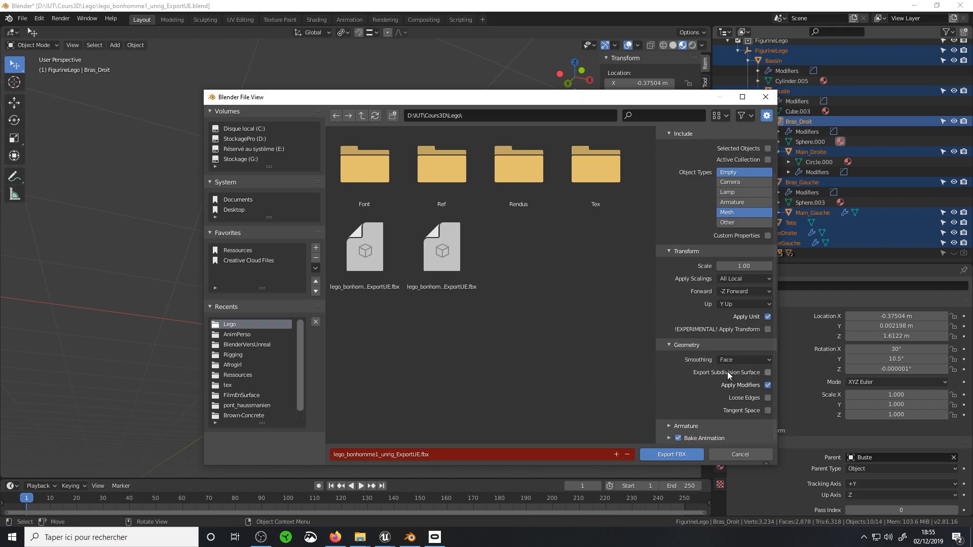
Set the armature export to Only Deform Bones without leaf bones, and add Armature to the exported object types
click(669, 426)
scroll(691, 395, down, 3)
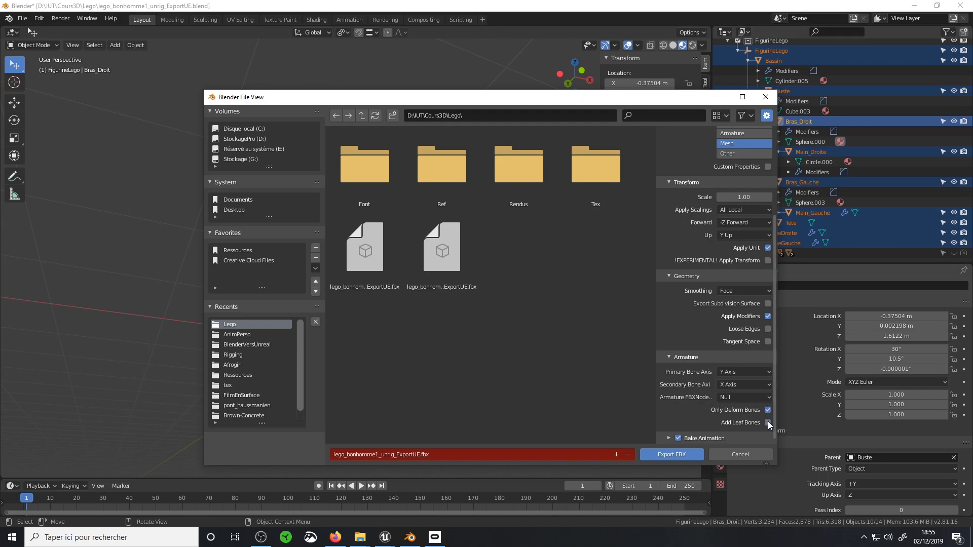
scroll(747, 186, up, 2)
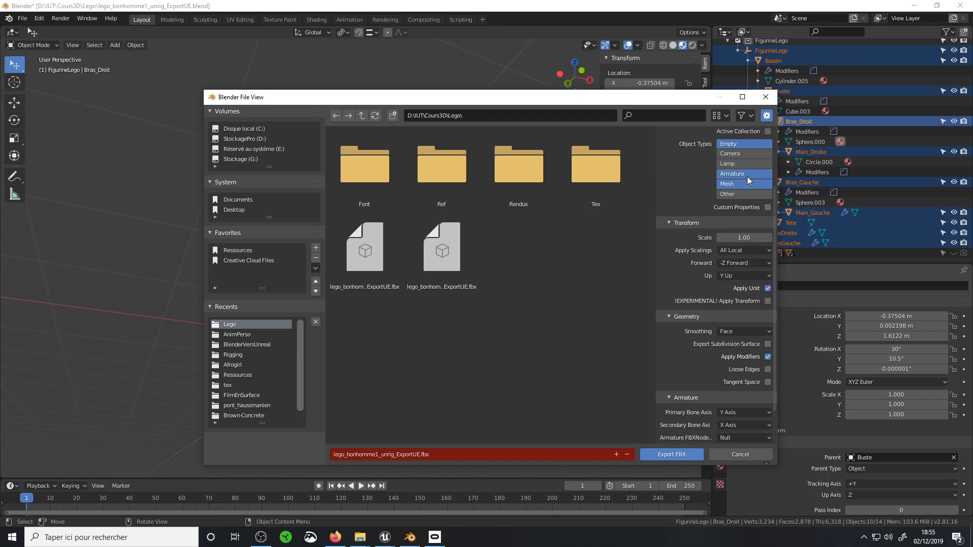
scroll(745, 355, down, 2)
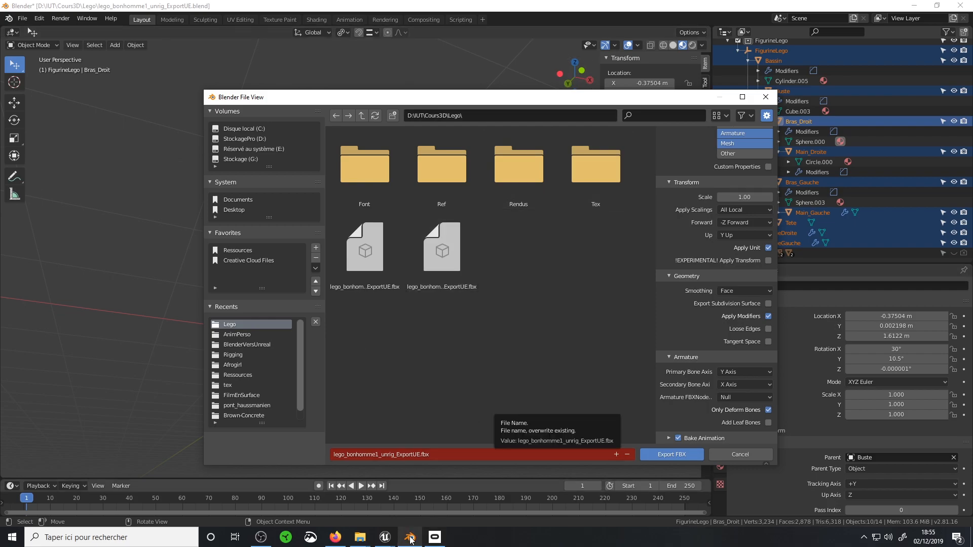
Switch to the Rigify_TP level editor in Unreal and open the existing Lego content folder
click(384, 537)
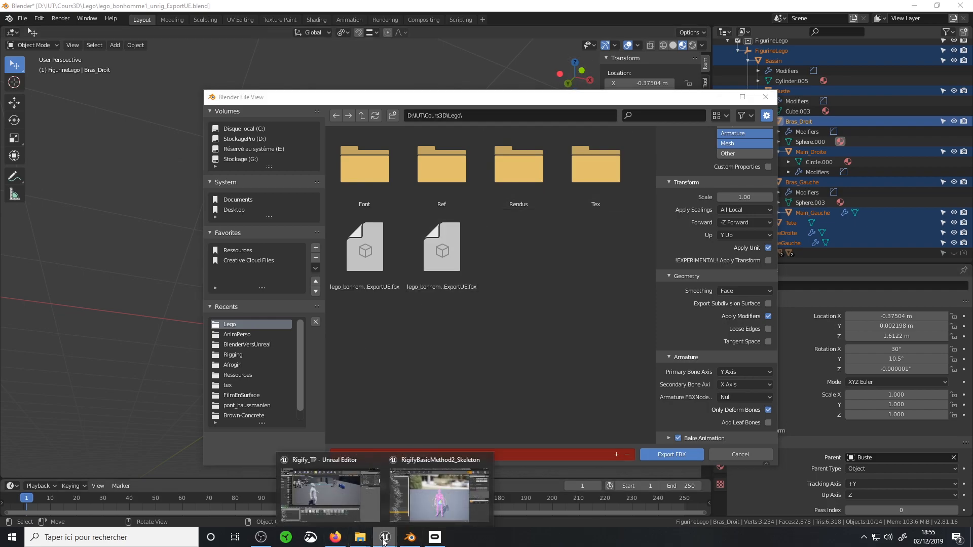
click(357, 506)
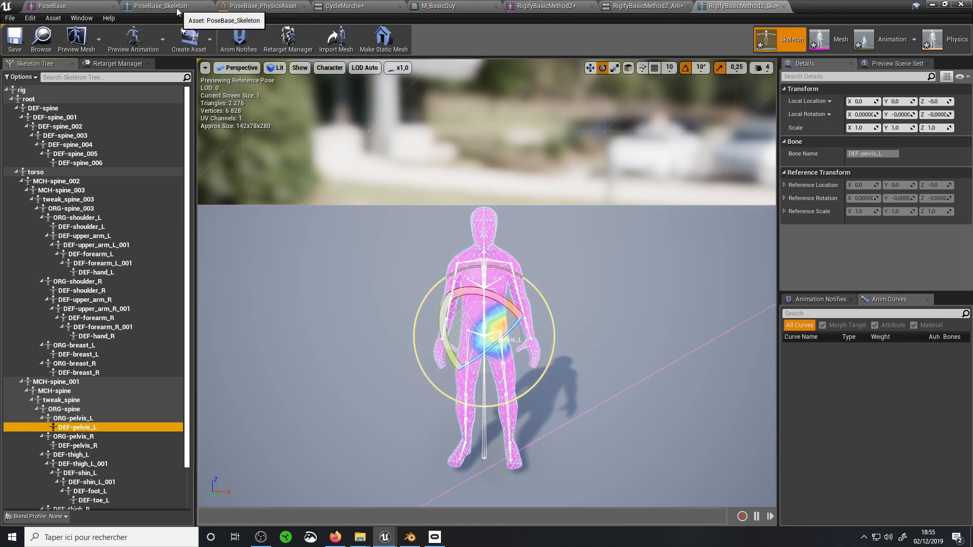
click(932, 5)
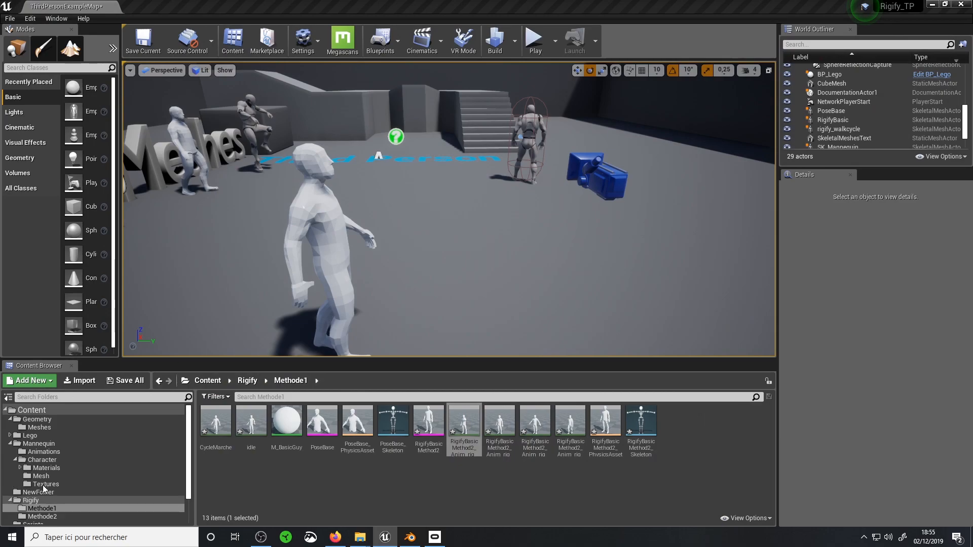
click(46, 468)
click(36, 436)
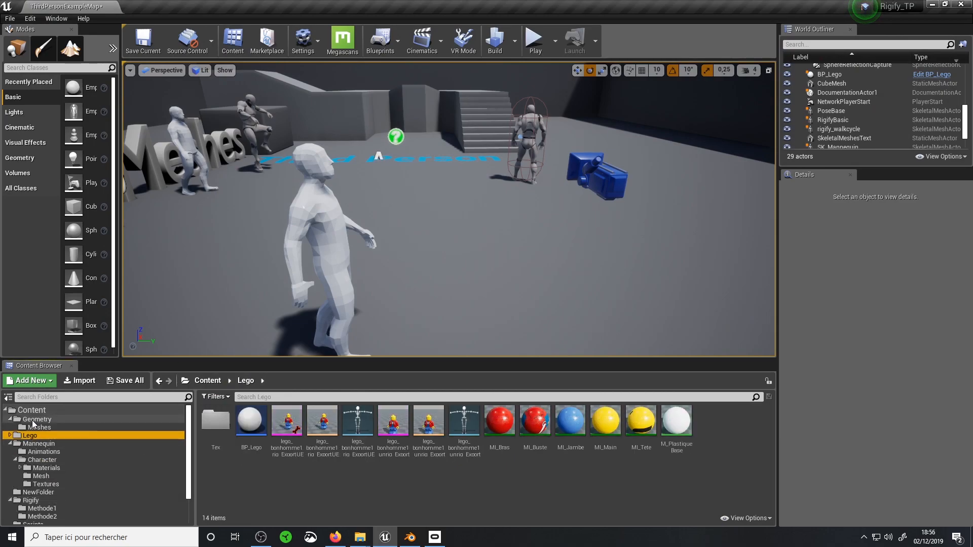
Create a new folder named LegoDemo directly under Content
click(28, 411)
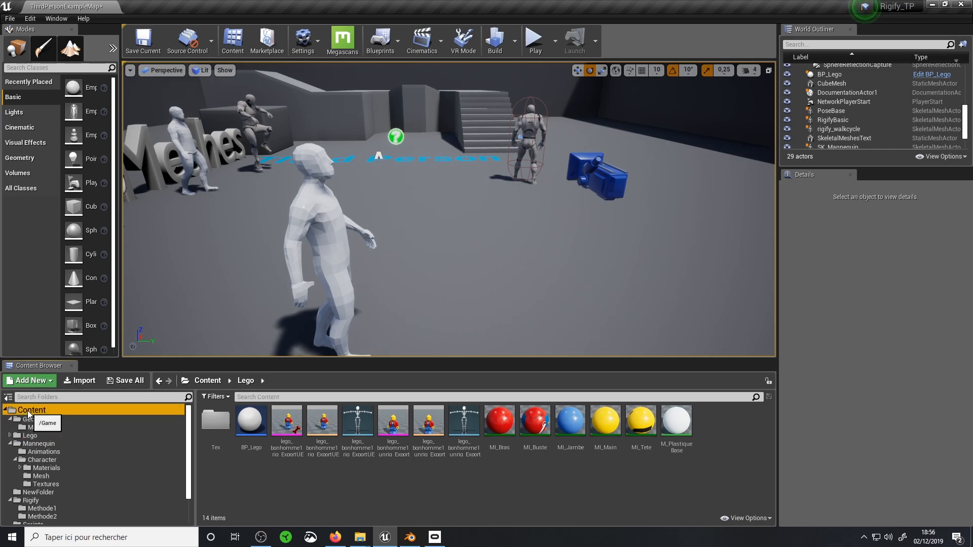
click(29, 380)
click(30, 54)
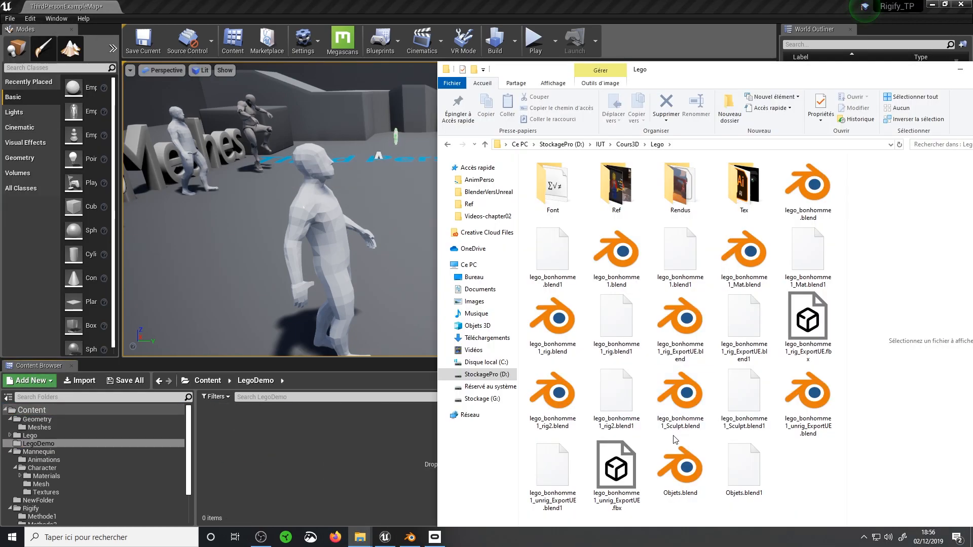
Bring lego_bonhomme1_unrig_ExportUE.fbx into the LegoDemo folder, set to import as a skeletal mesh with Geometry Only content
drag(613, 510, 305, 456)
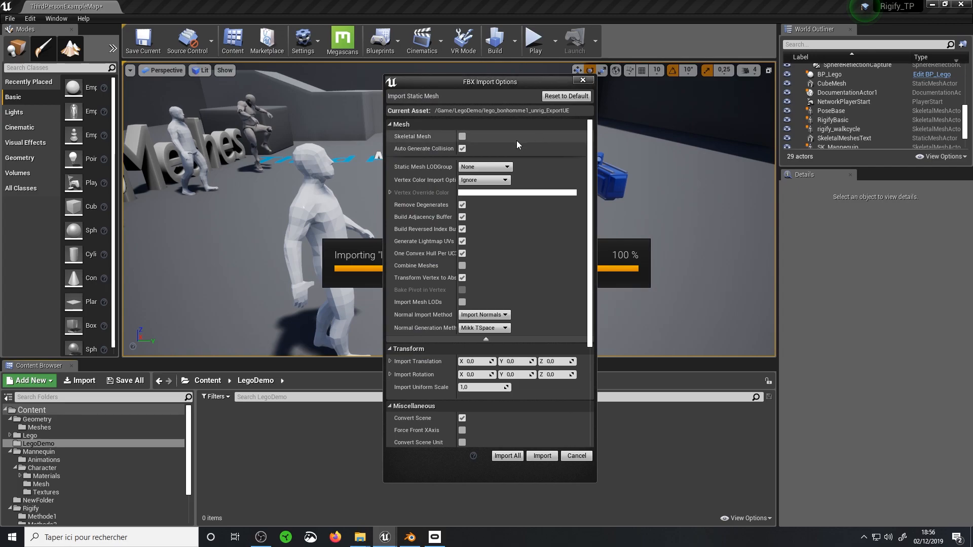
click(462, 136)
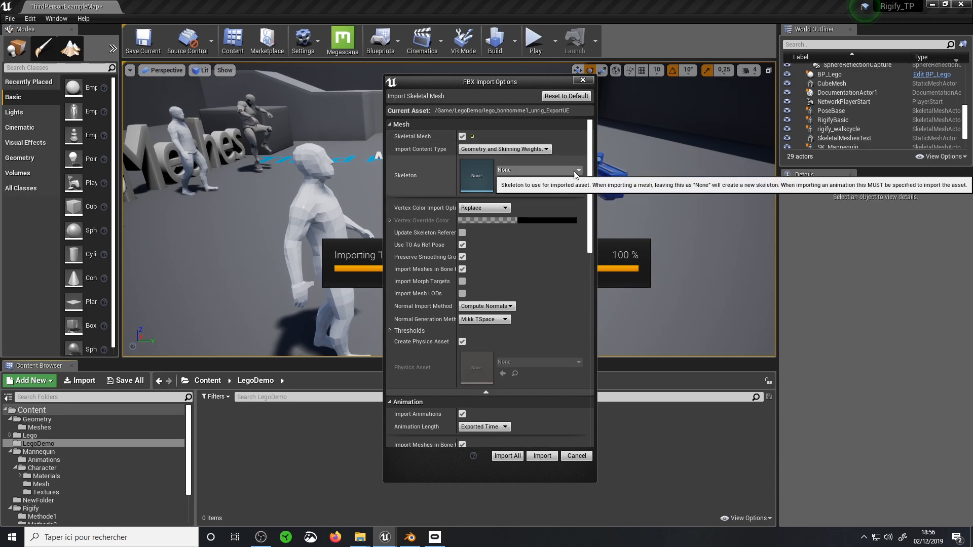
click(523, 149)
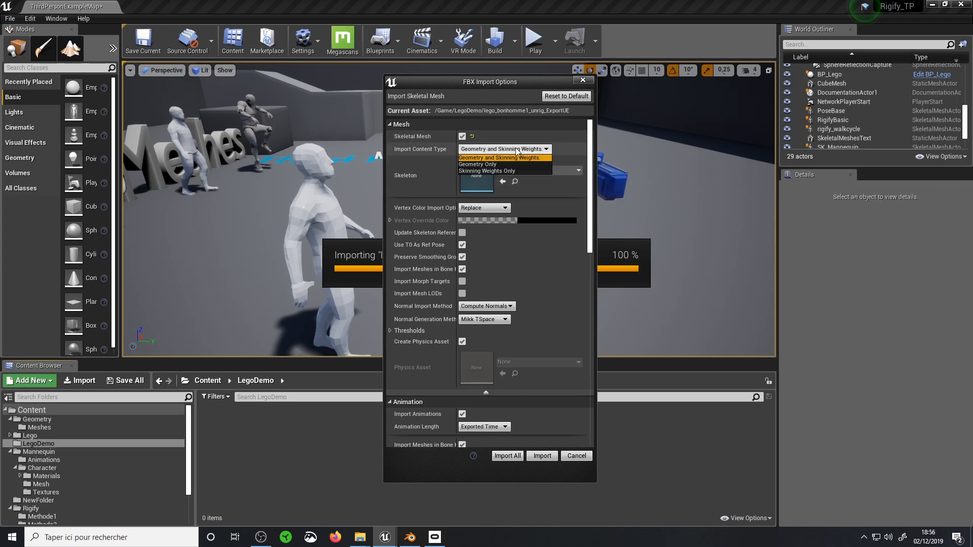
click(499, 164)
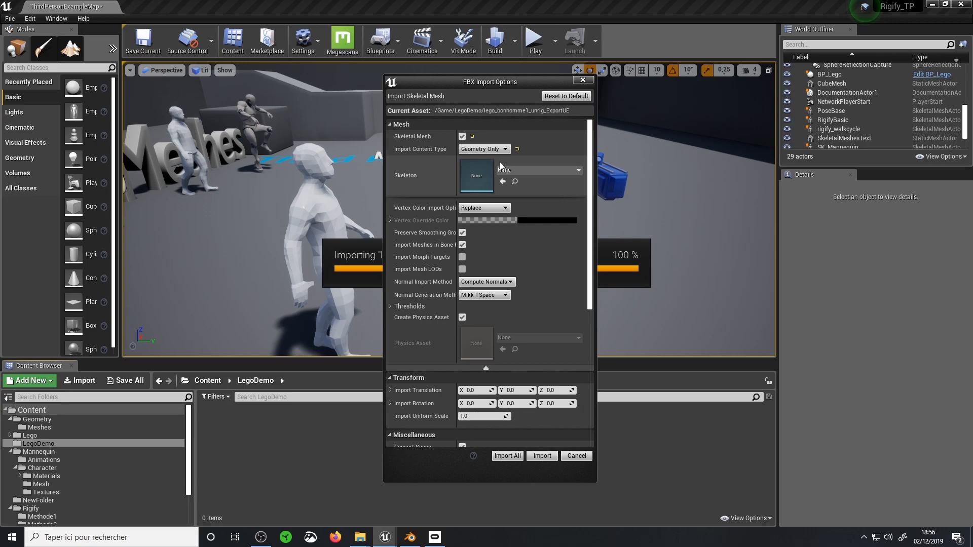
click(497, 150)
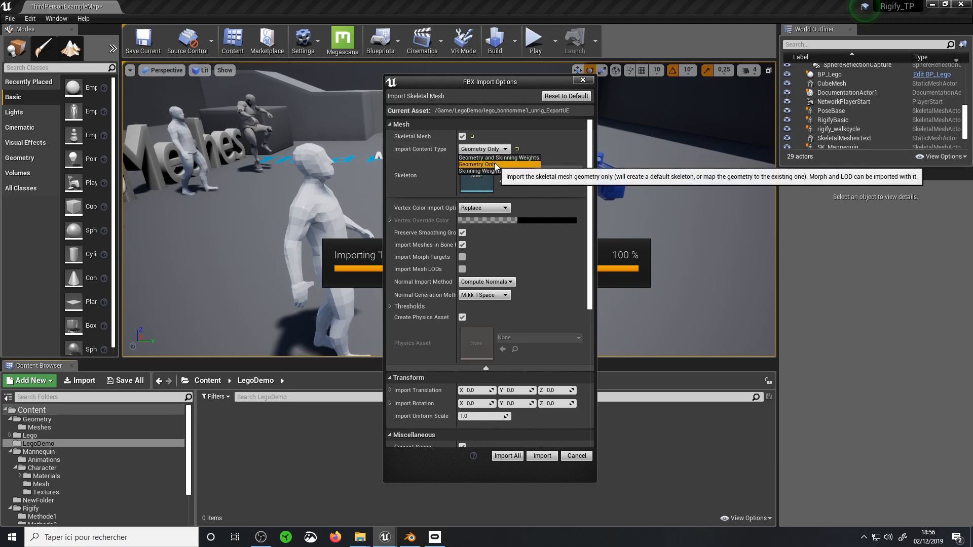
click(495, 164)
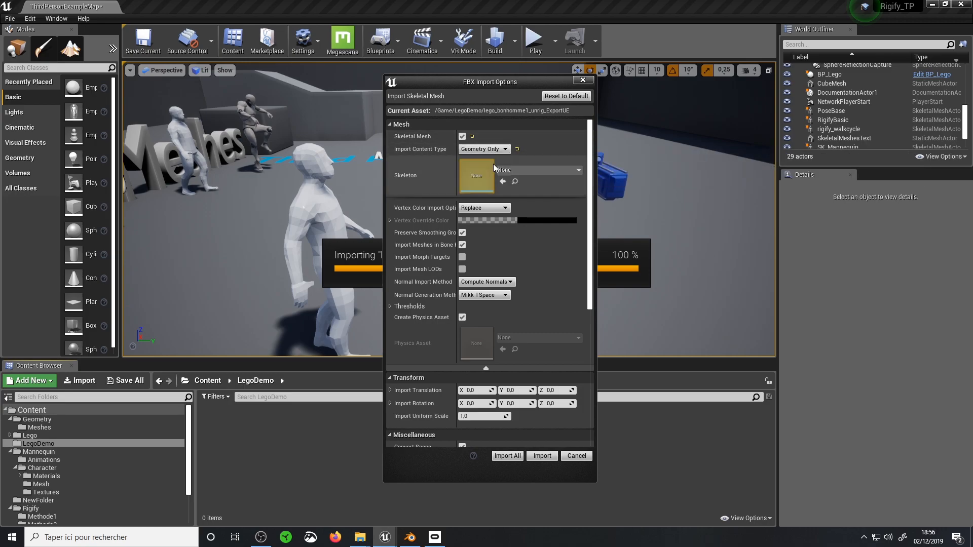
Reveal the advanced material options, review the remaining FBX settings, and import the Lego figure with Create New Materials
scroll(536, 245, down, 5)
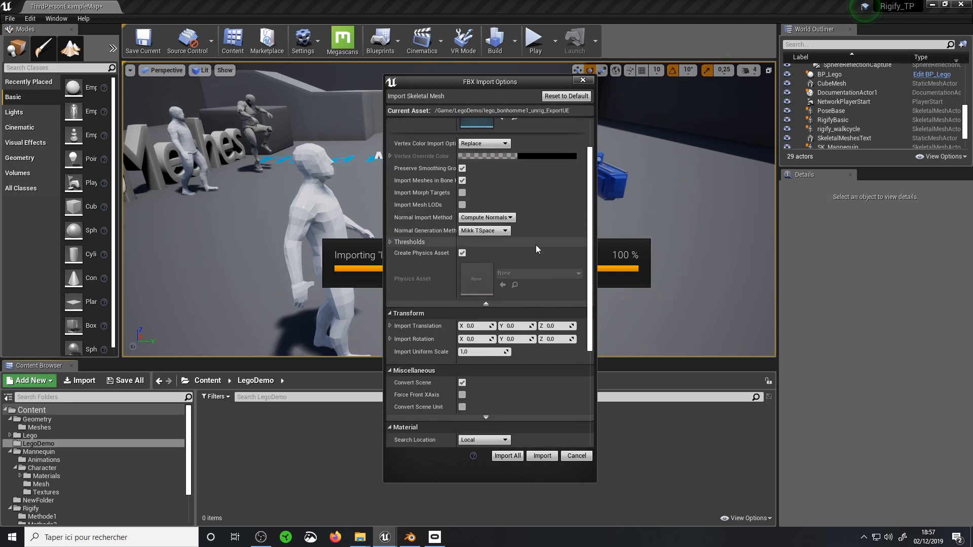
scroll(513, 188, down, 3)
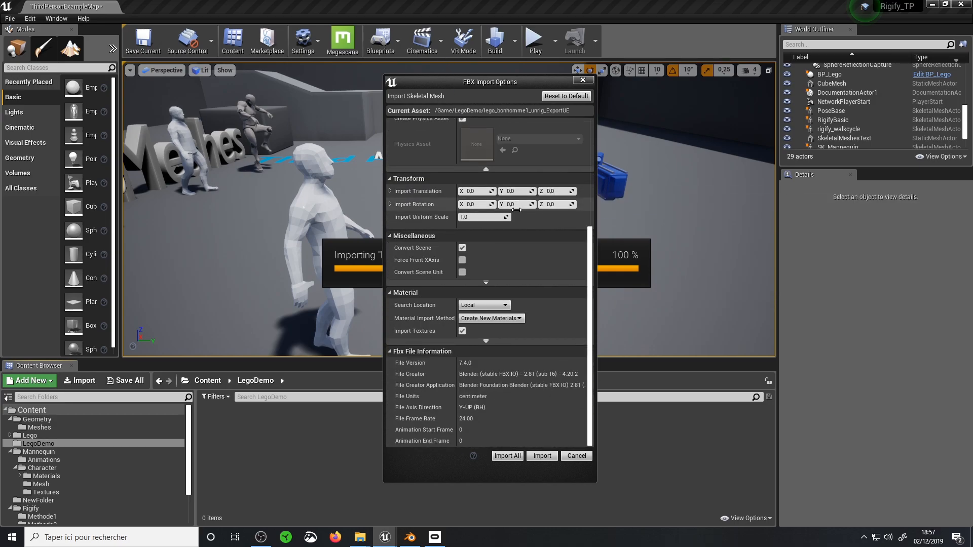
click(480, 343)
scroll(485, 285, down, 1)
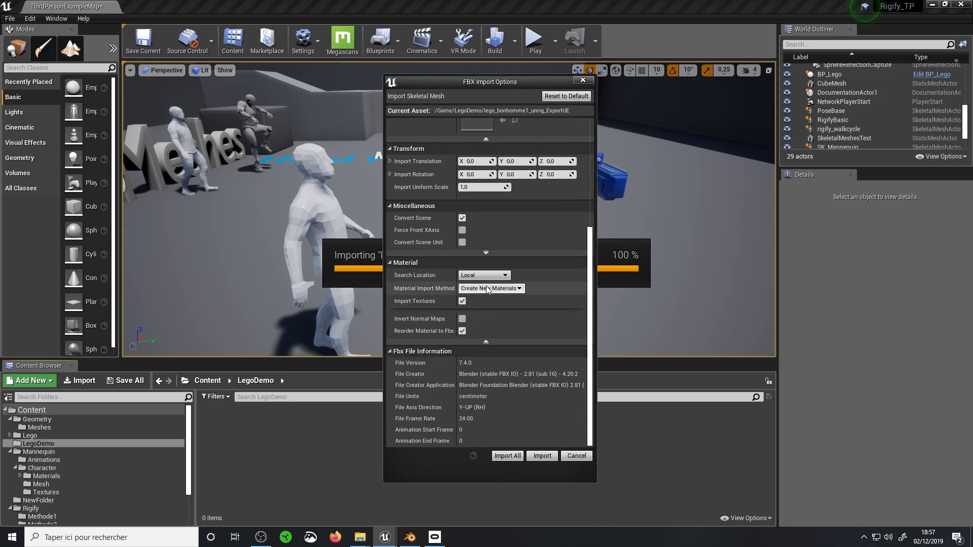
scroll(489, 288, up, 7)
scroll(488, 284, up, 2)
scroll(489, 282, down, 9)
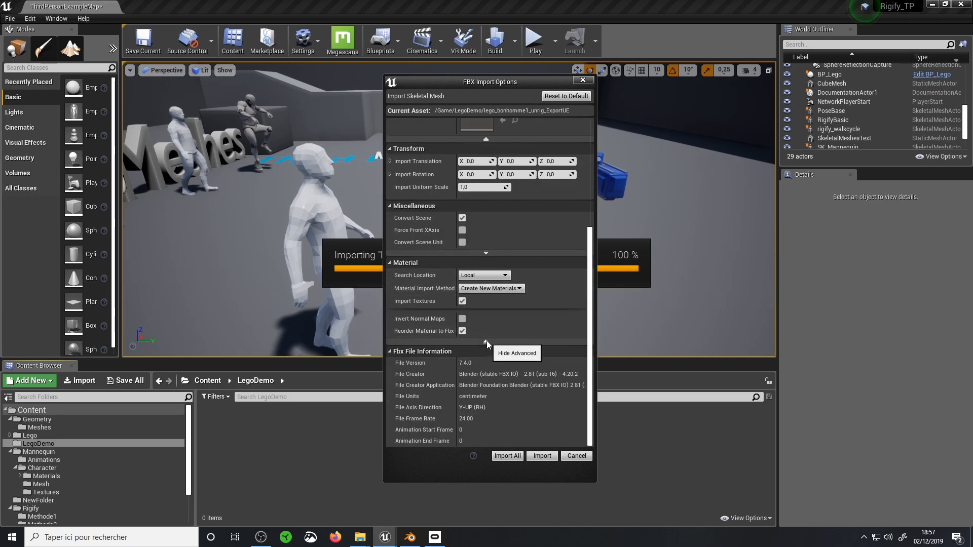
scroll(486, 341, up, 1)
scroll(501, 306, up, 10)
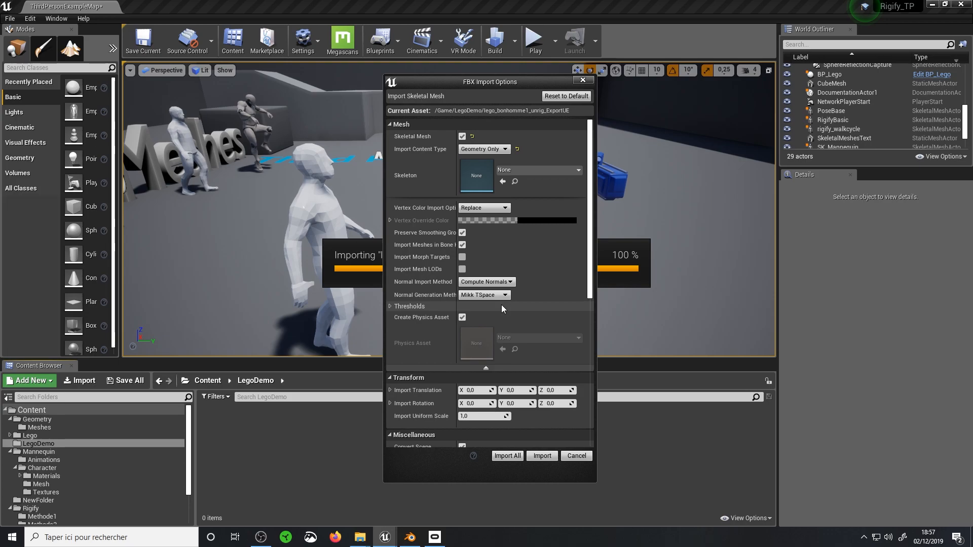
click(543, 456)
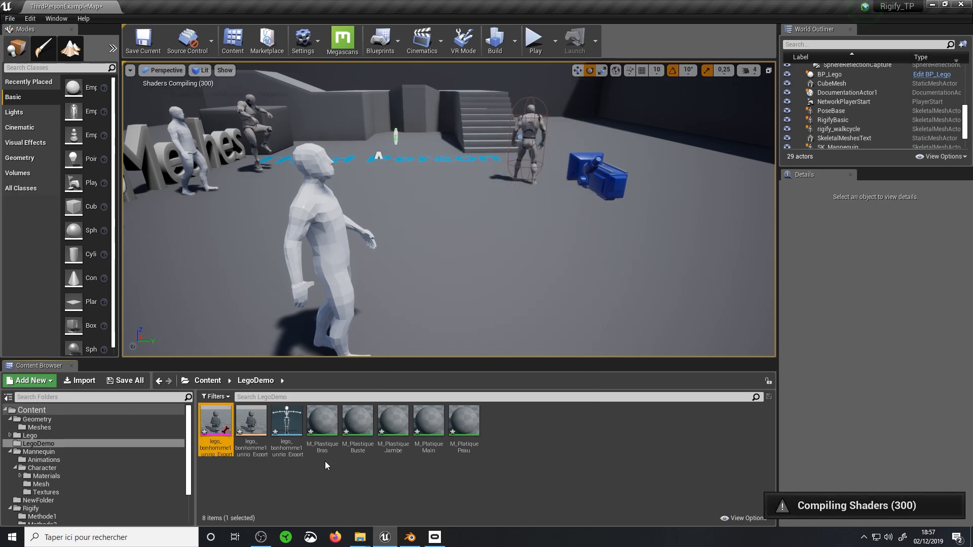
Open the imported Lego skeleton asset and inspect the JambeGauche and JambeDroite bones
double_click(287, 432)
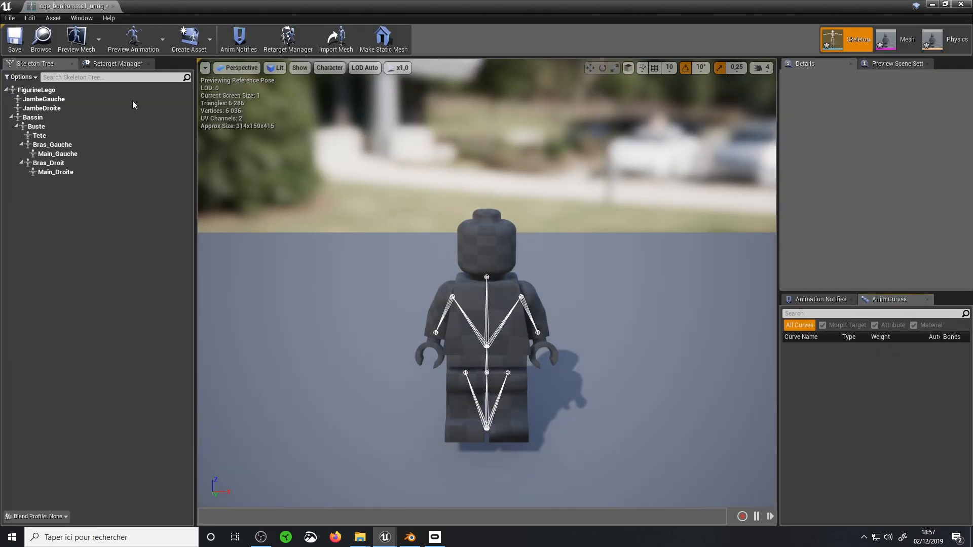
click(51, 100)
click(53, 109)
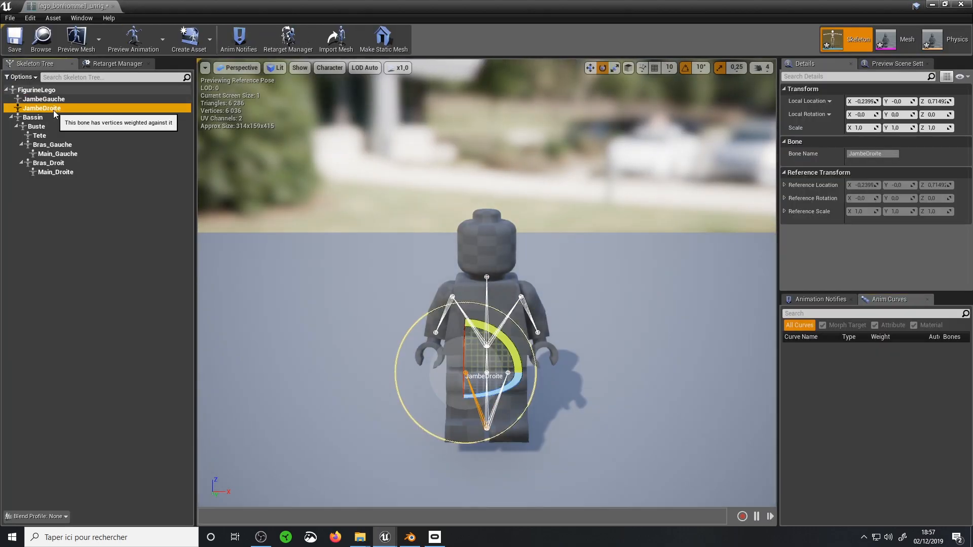
Try rotating the Bassin bone in the skeleton preview, and reset its local rotation
click(48, 117)
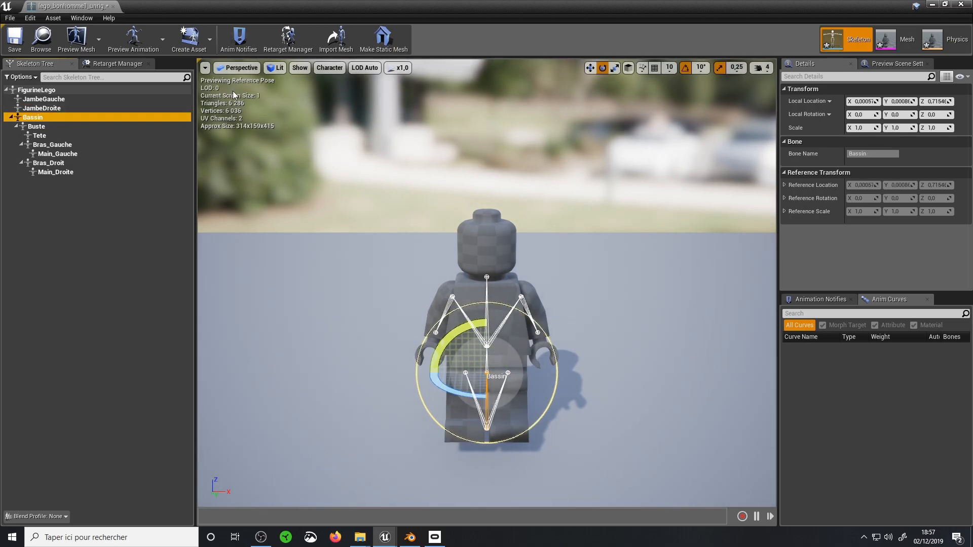
click(604, 69)
drag(487, 303, 508, 306)
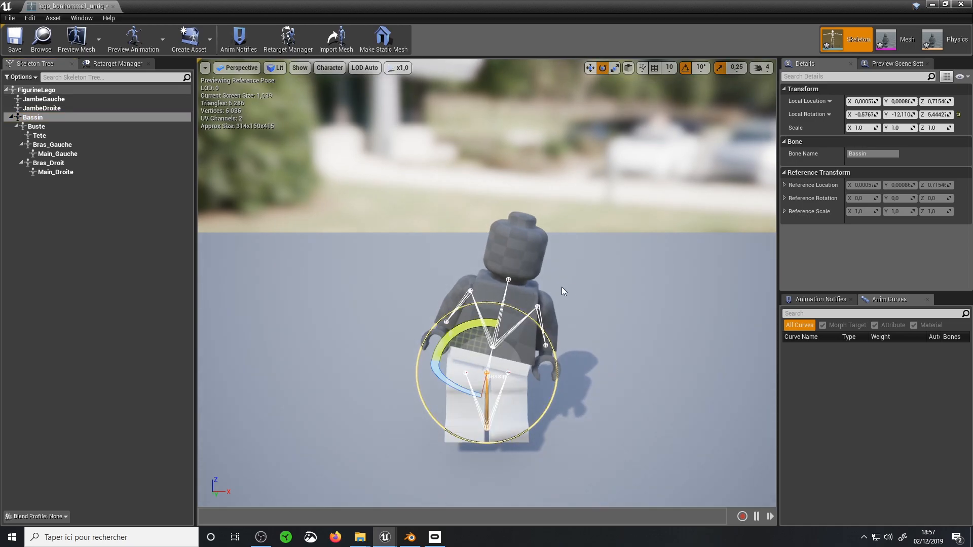
key(ctrl+z)
middle_drag(570, 274, 588, 304)
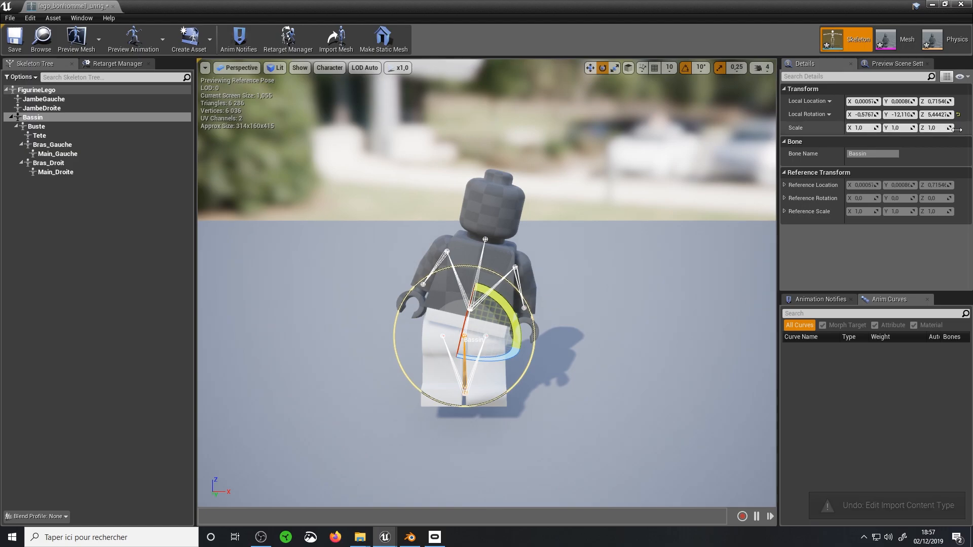
click(958, 115)
Bend the Lego figure forward at the Bassin bone and rotate the Bras_Gauche bone
right_drag(604, 279, 702, 306)
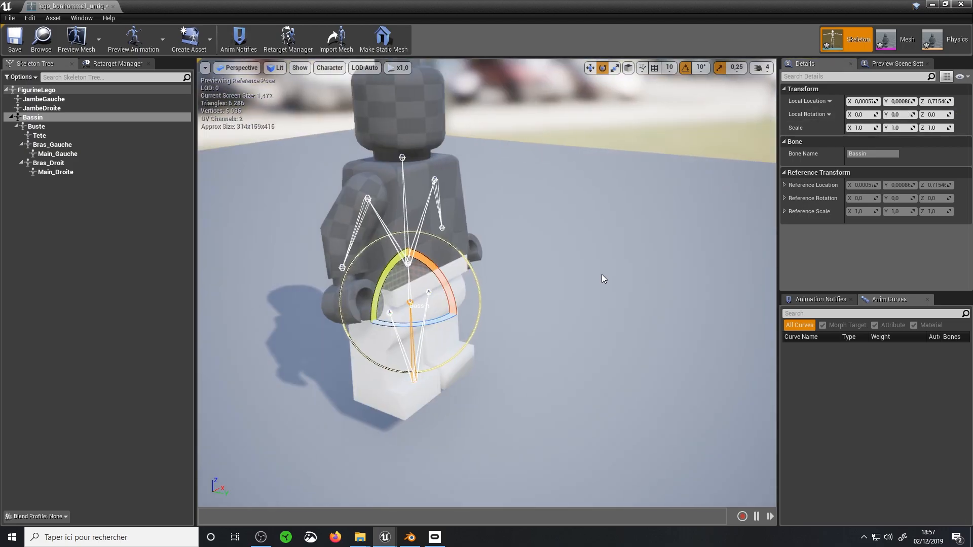
drag(436, 273, 320, 138)
click(38, 145)
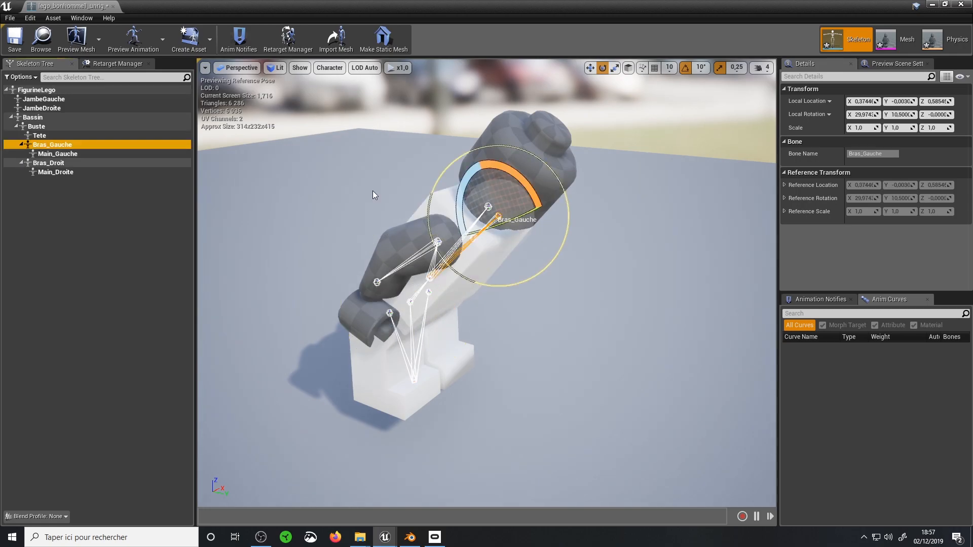
middle_drag(374, 196, 405, 192)
right_drag(405, 193, 320, 202)
drag(346, 252, 353, 178)
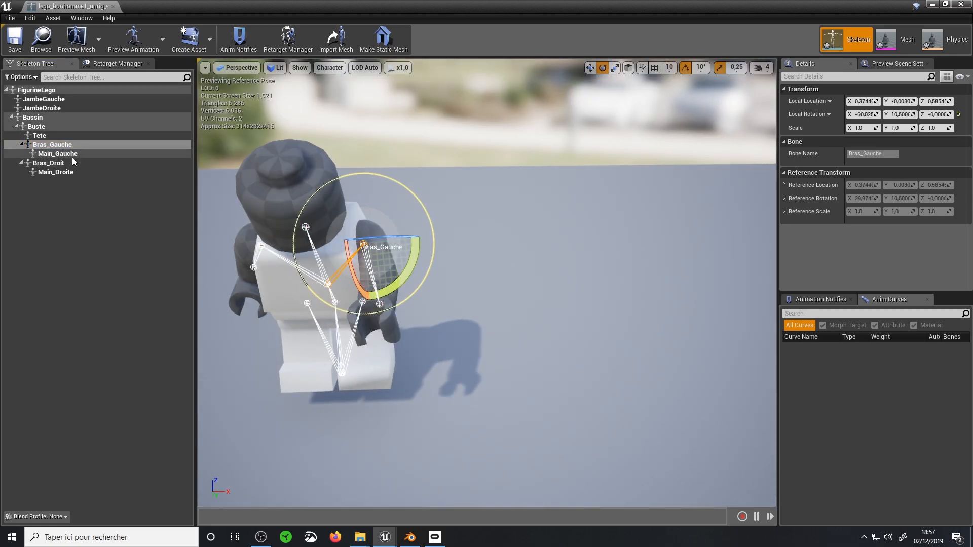
Rotate the Main_Gauche bone to turn the figure's left hand
click(72, 156)
drag(425, 282, 320, 262)
right_drag(387, 248, 355, 247)
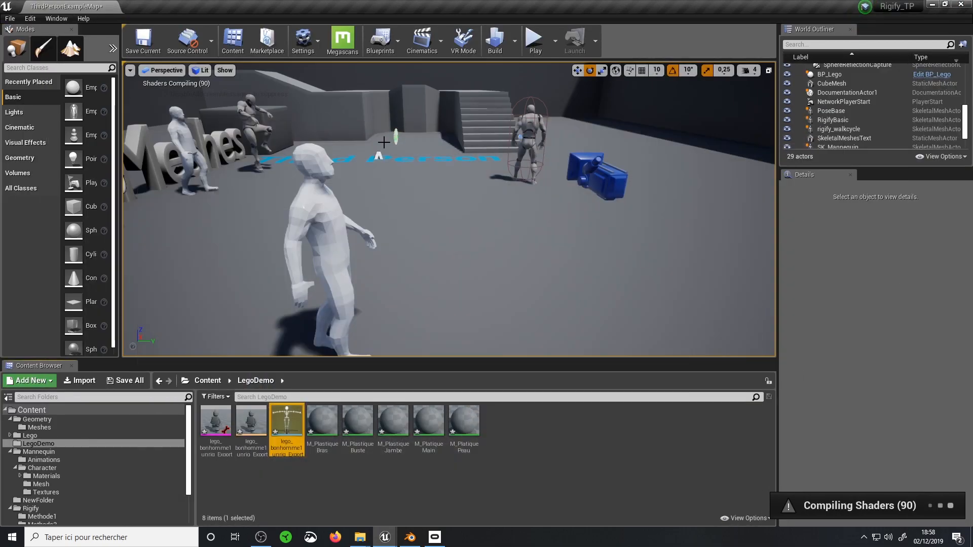
Open the blueprint of the BP_Lego actor from the level and examine the Set Bone Rotation by Name node for the Tete bone
middle_drag(383, 142, 304, 156)
click(223, 170)
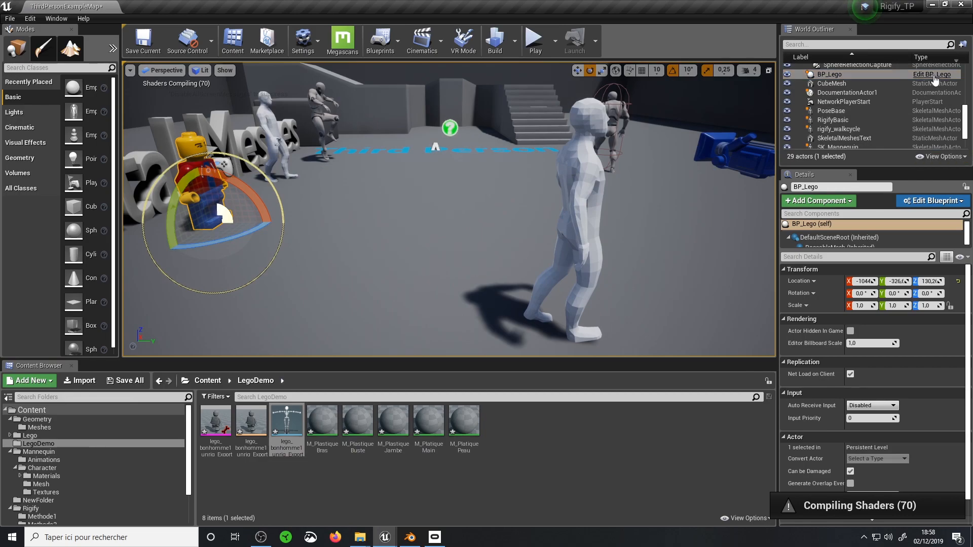
click(932, 74)
right_drag(365, 230, 600, 375)
scroll(514, 348, down, 2)
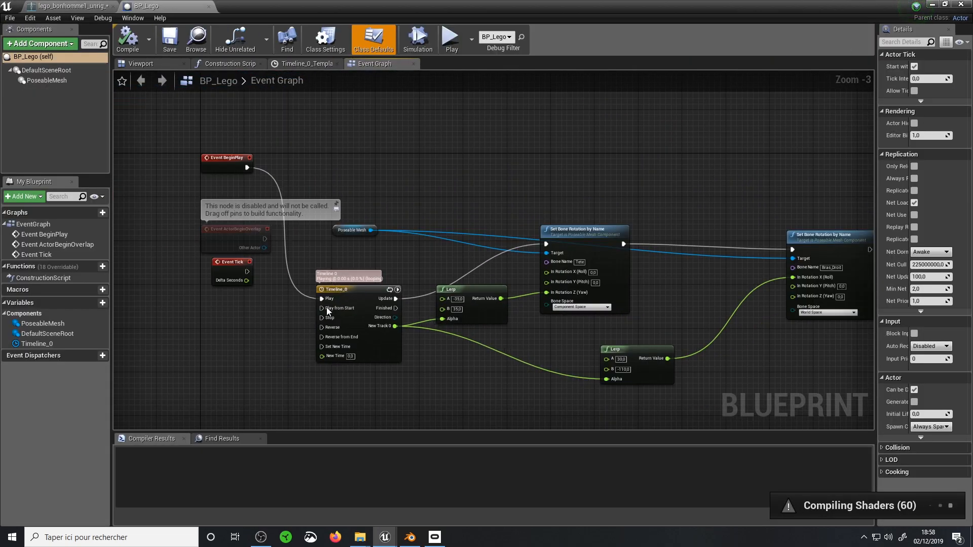
click(586, 240)
scroll(586, 239, up, 3)
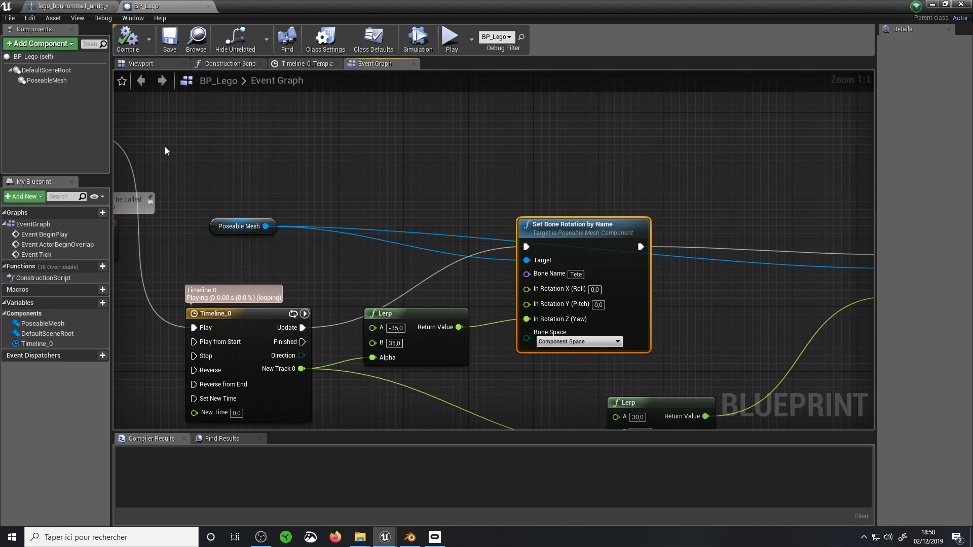
Add a second Poseable Mesh component under PoseableMesh in BP_Lego as a demonstration, and delete it
click(42, 81)
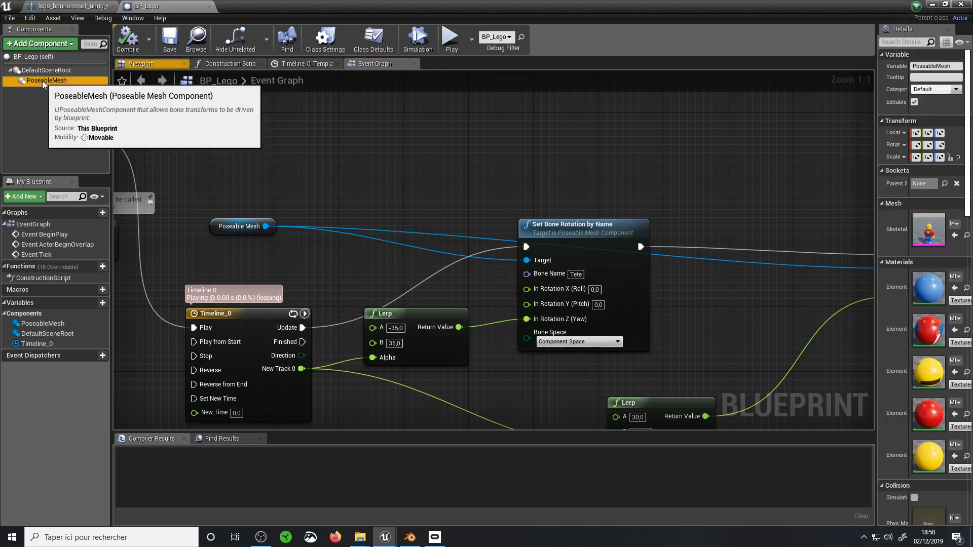
click(37, 45)
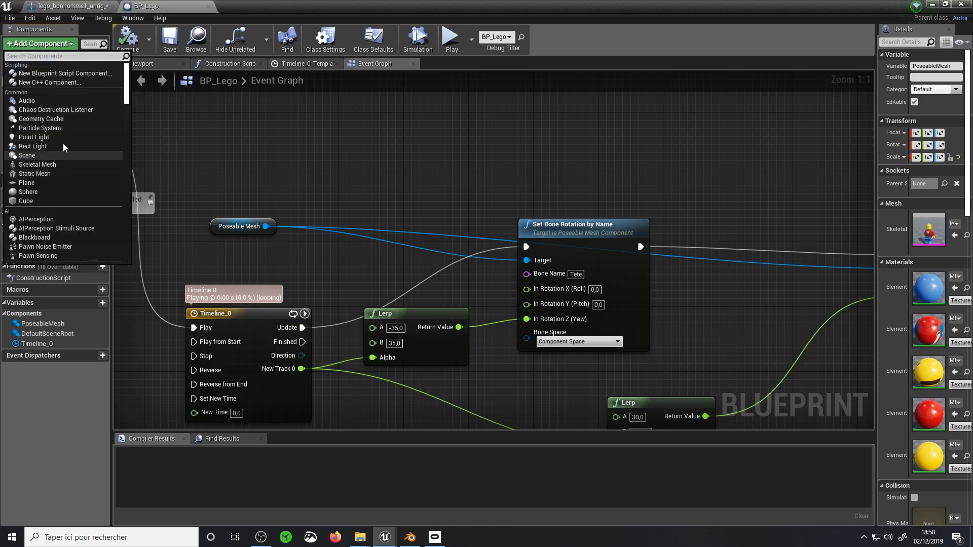
scroll(45, 100, down, 5)
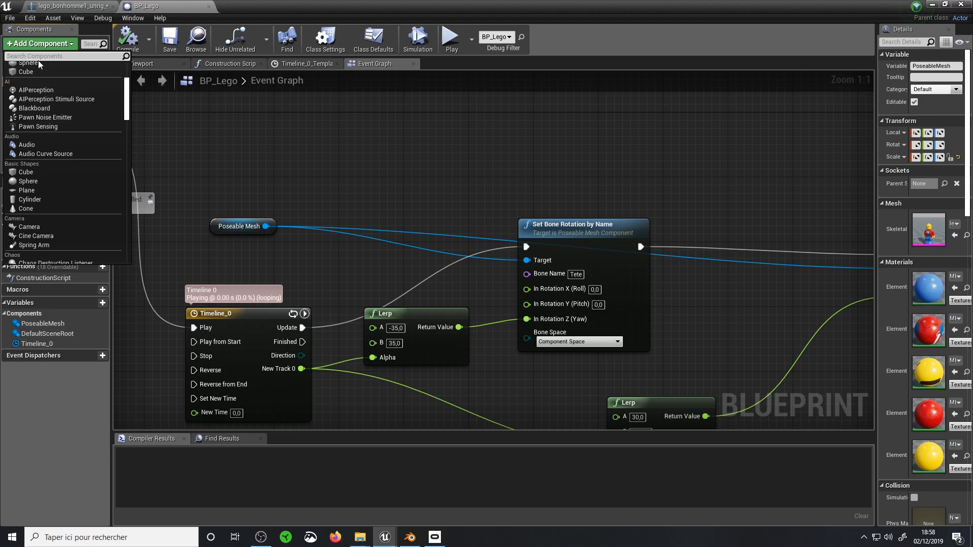
text(pose)
click(51, 73)
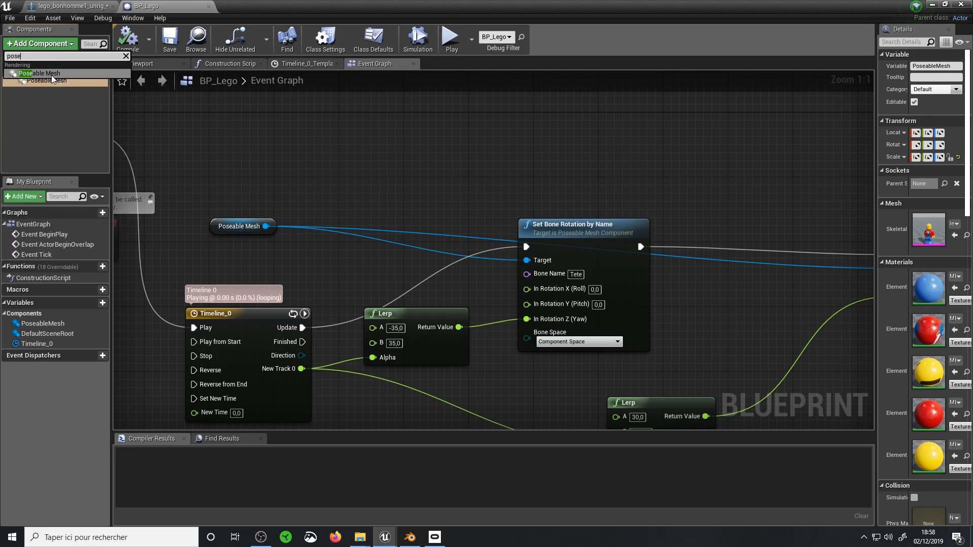
click(44, 93)
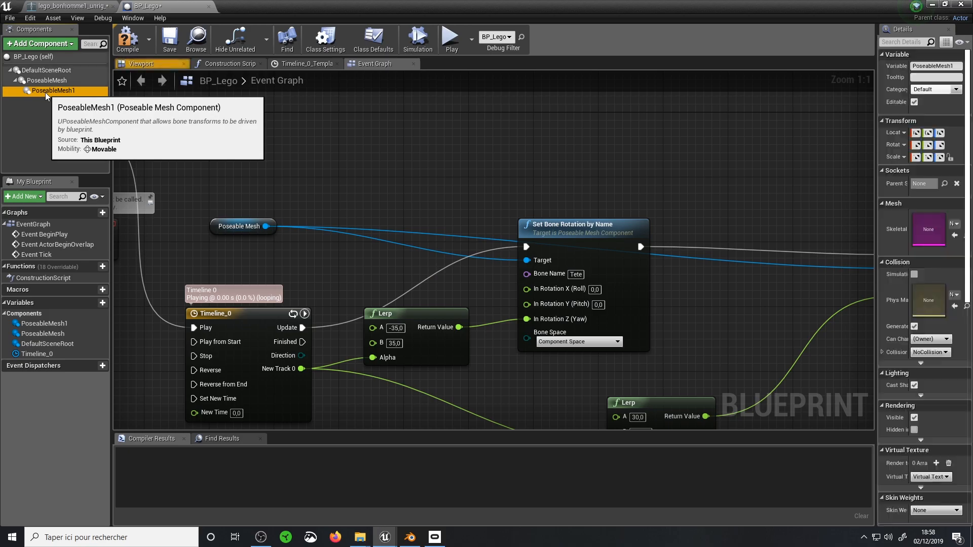
key(Delete)
click(49, 80)
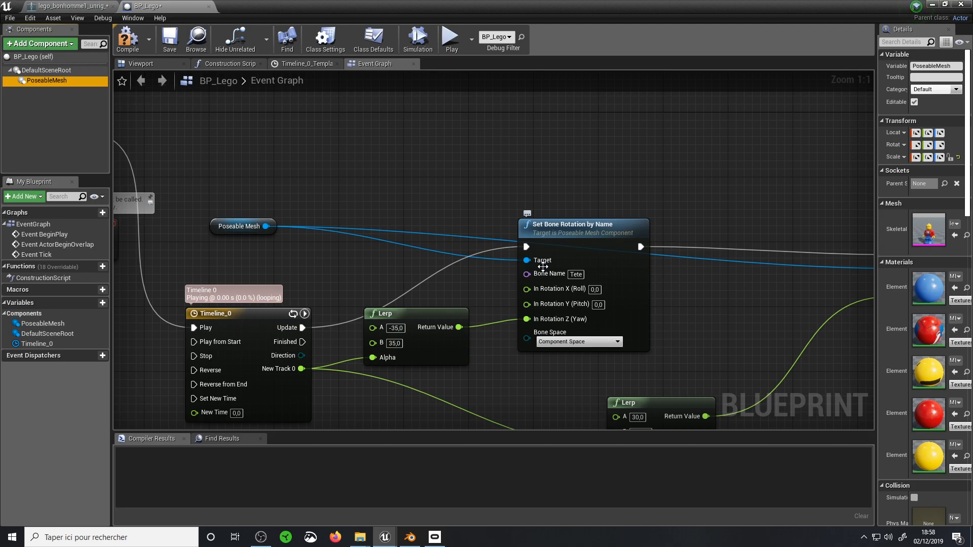
Leave the Unreal asset editors, switch to Blender, and cancel the open FBX export dialog
click(87, 8)
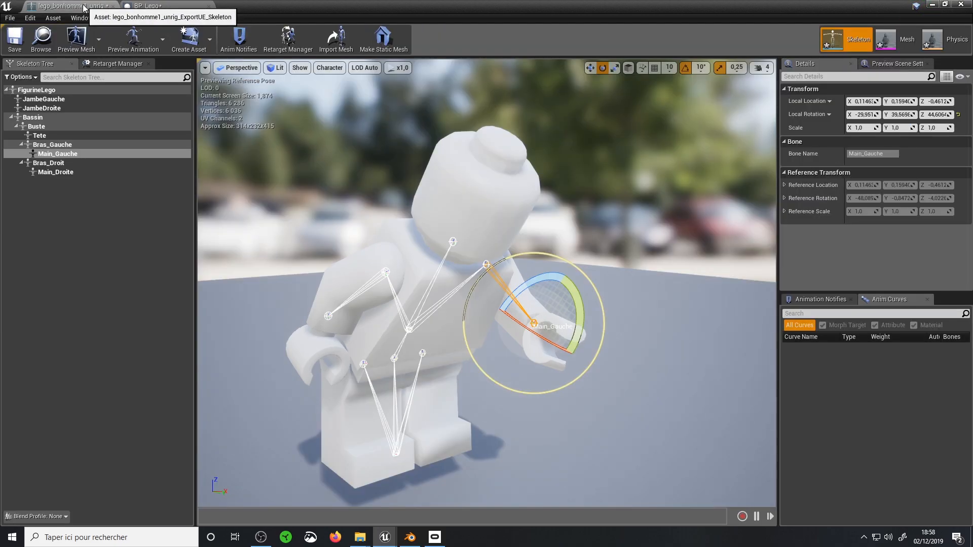
click(933, 4)
click(410, 537)
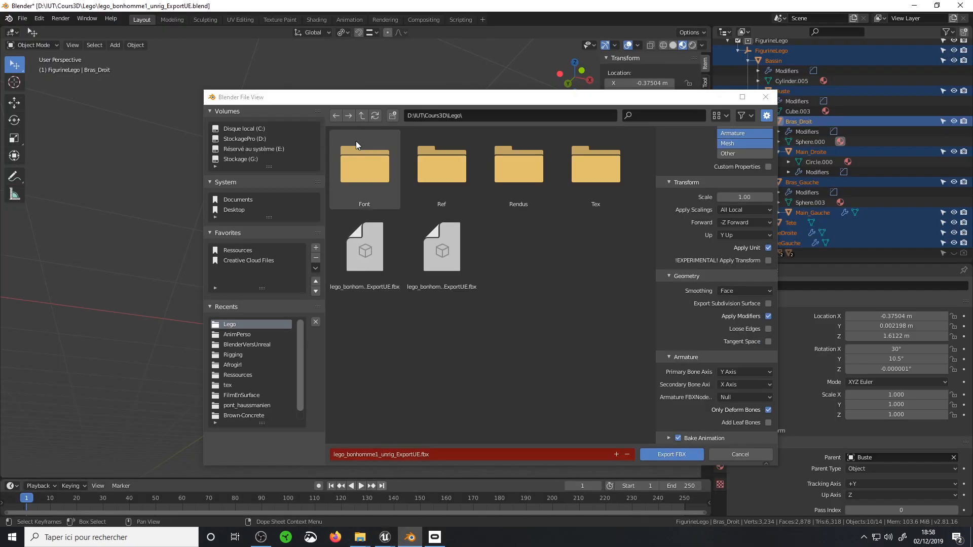
click(734, 455)
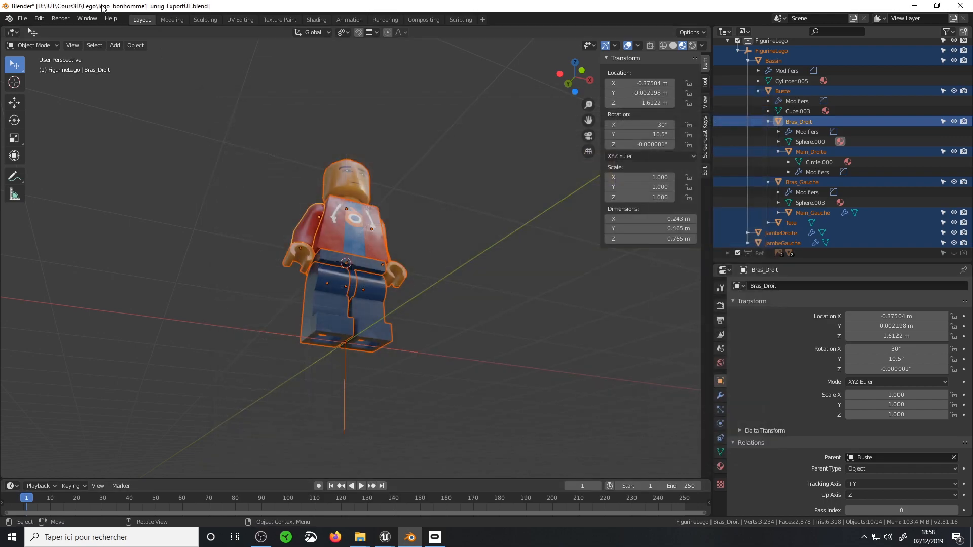
Open lego_bonhomme1_rig_ExportUE.blend from the Lego folder without saving the changes to the unrigged file
click(23, 18)
click(30, 210)
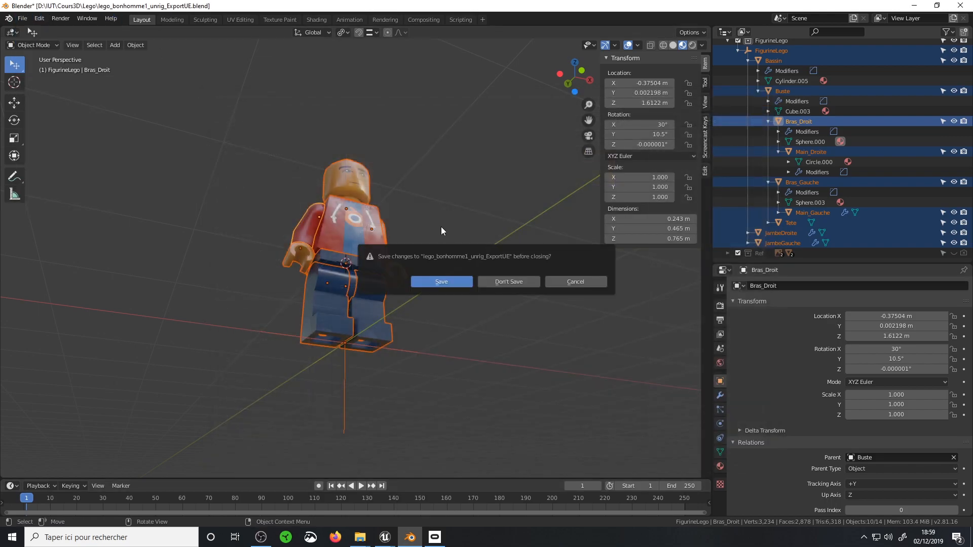
click(506, 282)
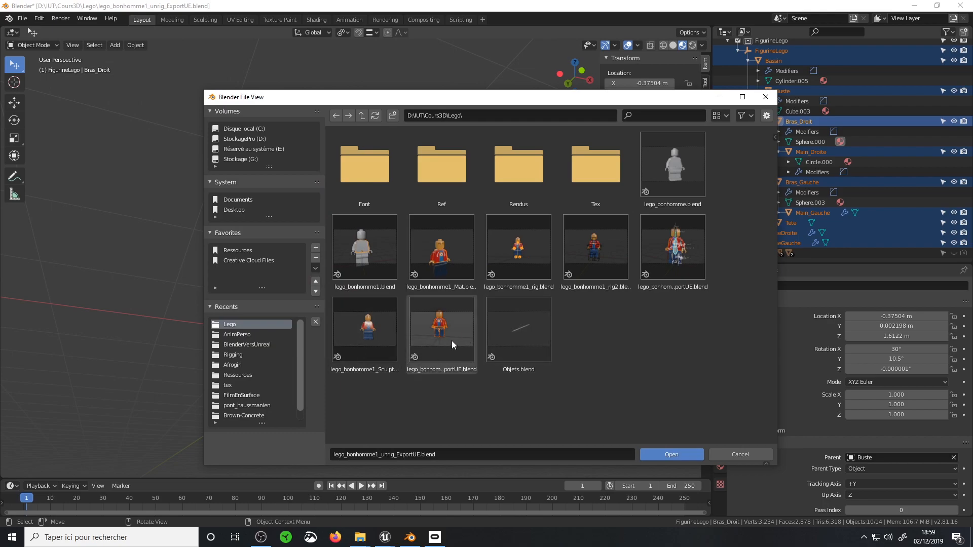
click(451, 341)
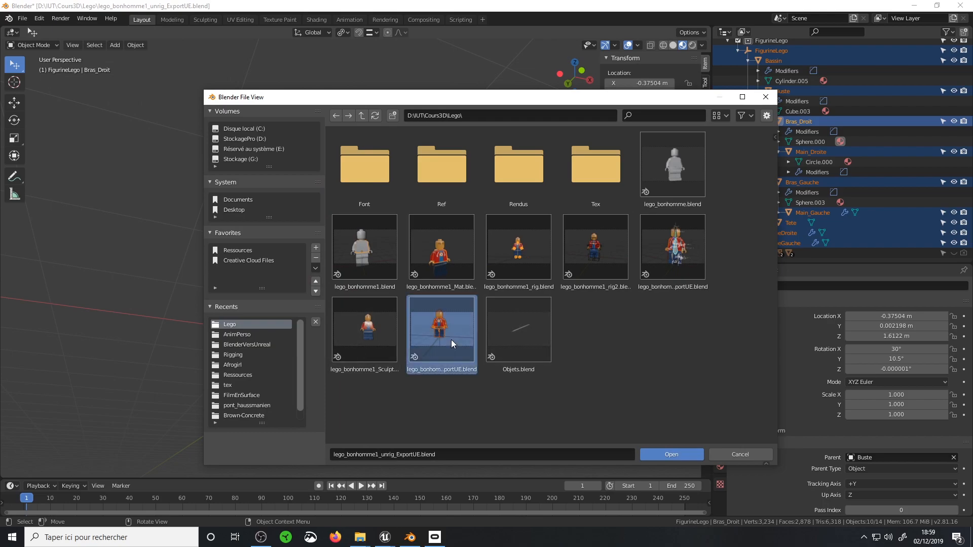
click(656, 262)
click(670, 453)
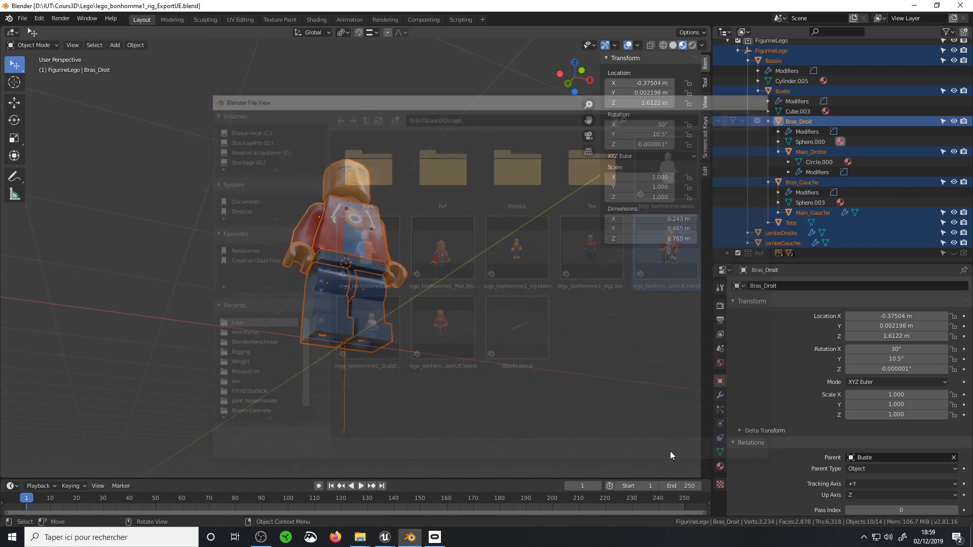
Select the Bras.L bone in the rigged Lego figure and examine the armature's bone layout around the body
middle_drag(482, 281, 430, 236)
click(413, 224)
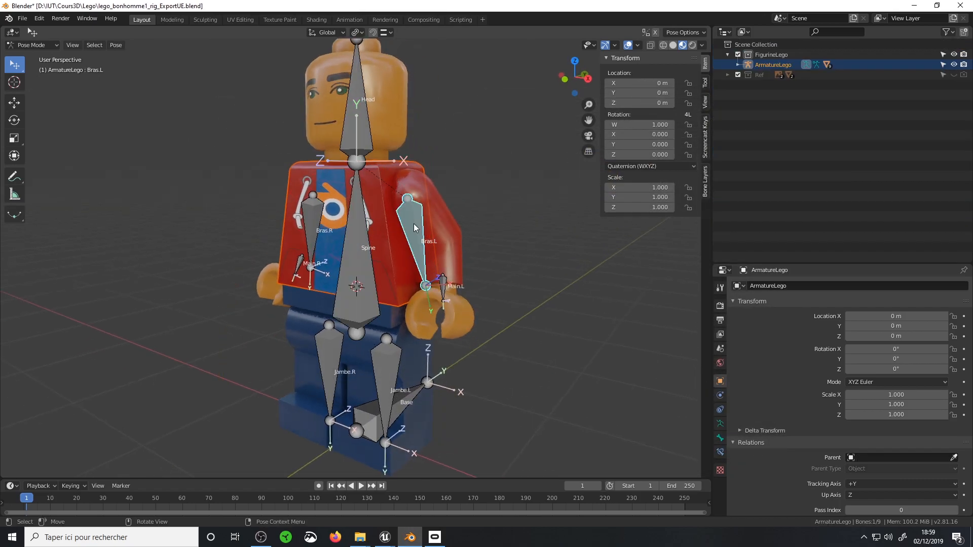
click(15, 120)
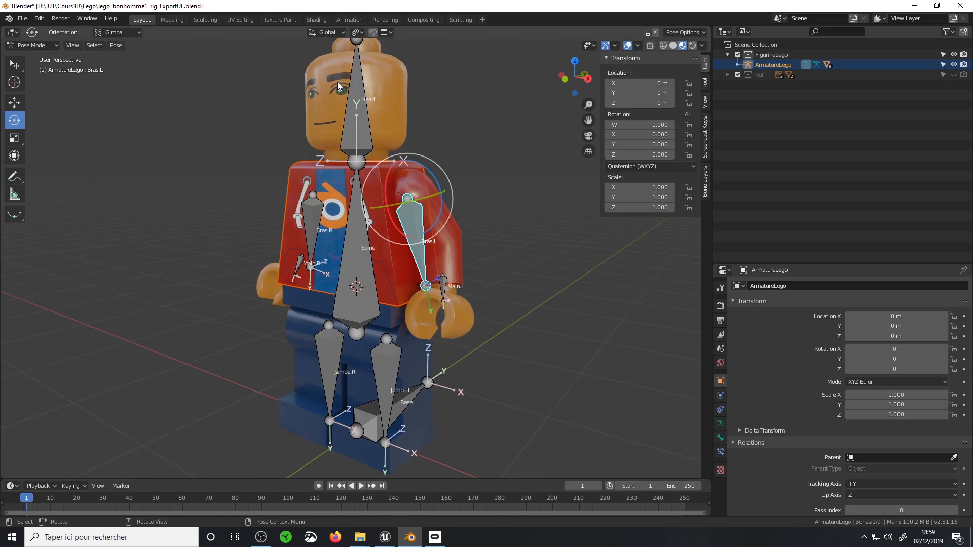
middle_drag(358, 160, 322, 133)
click(921, 5)
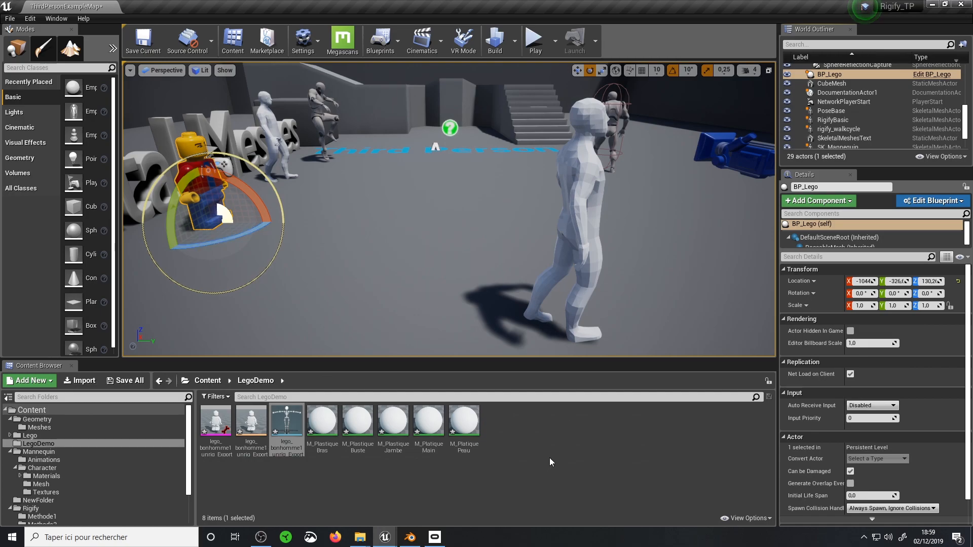
click(410, 537)
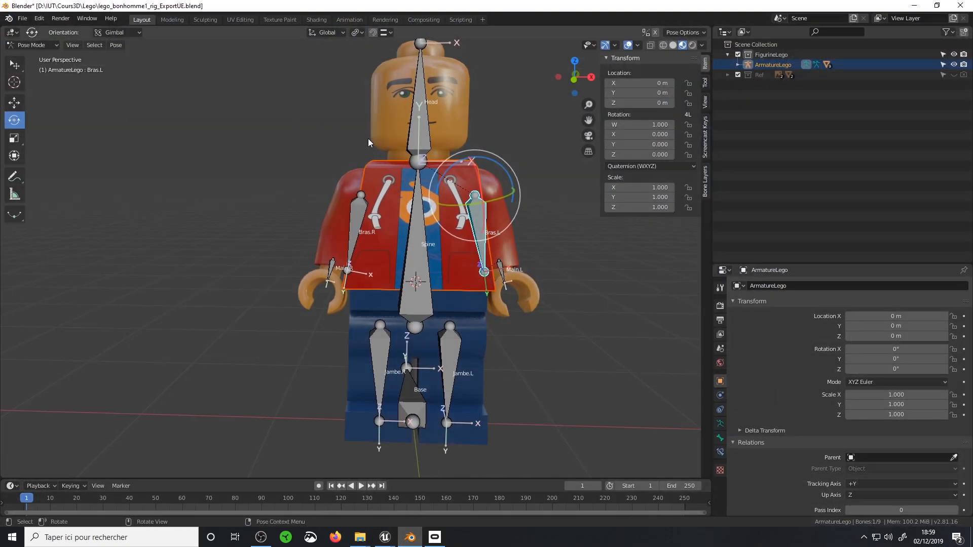
click(11, 65)
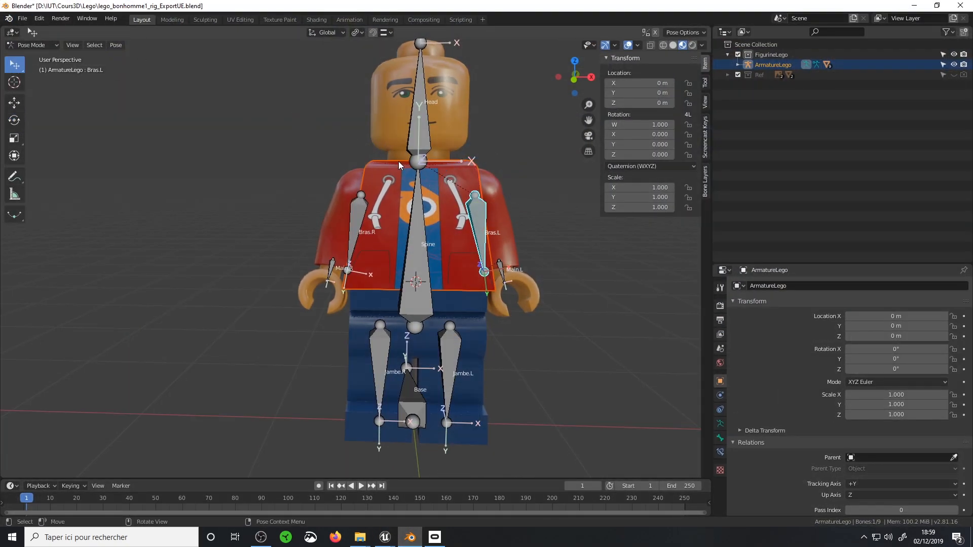
Return from Pose Mode to Object Mode and select the armature together with all of the figure's meshes
key(a)
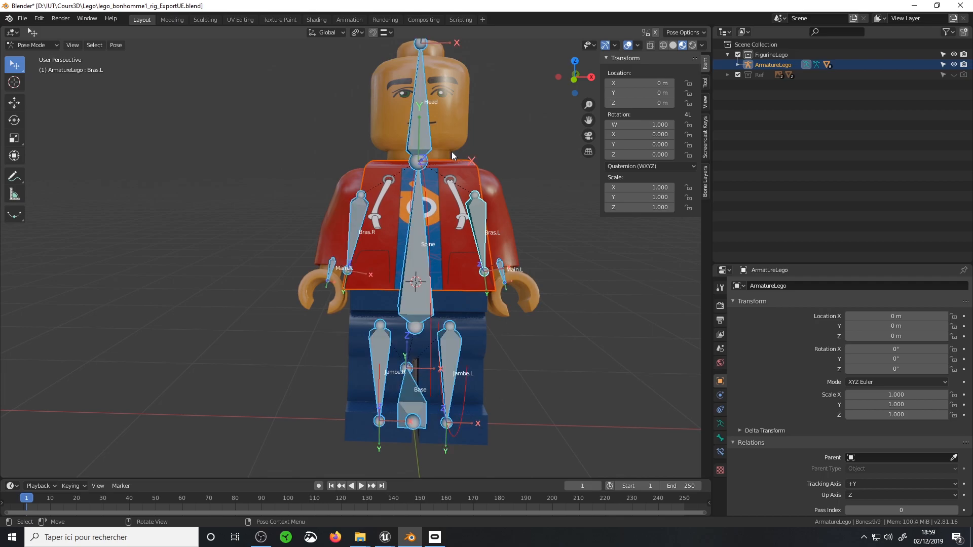
middle_drag(452, 151, 445, 157)
key(ctrl+Tab)
key(a)
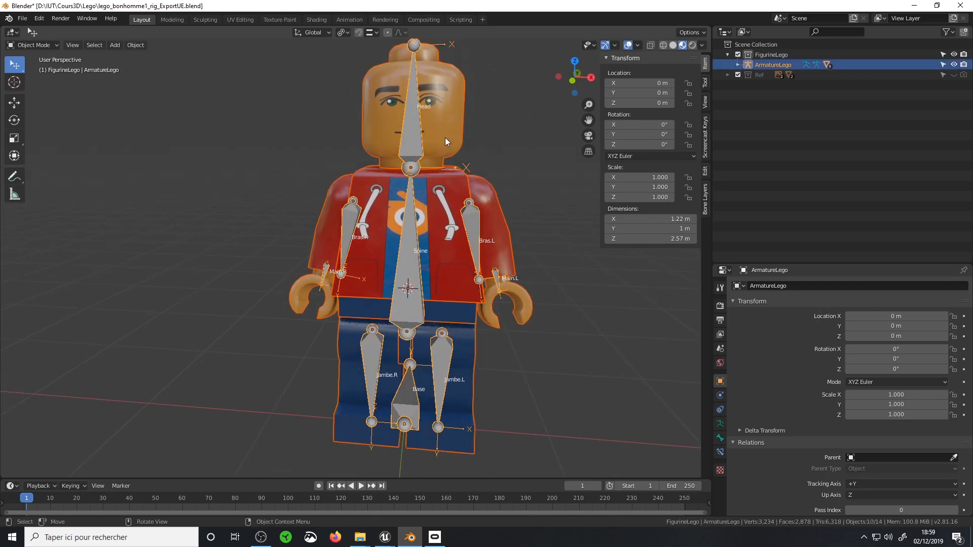
Open the FBX export for the rigged figure and limit the exported object types to Armature and Mesh
click(28, 21)
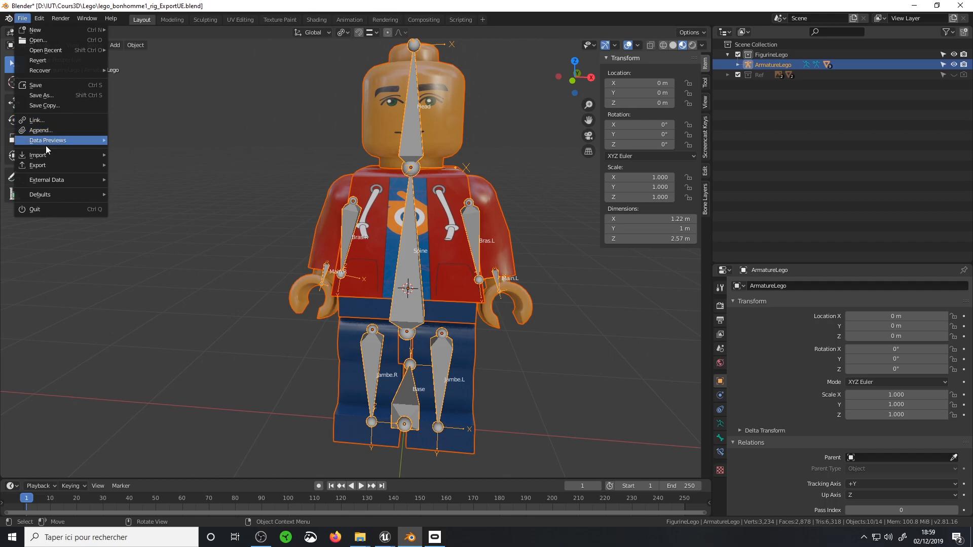
mouse_move(97, 165)
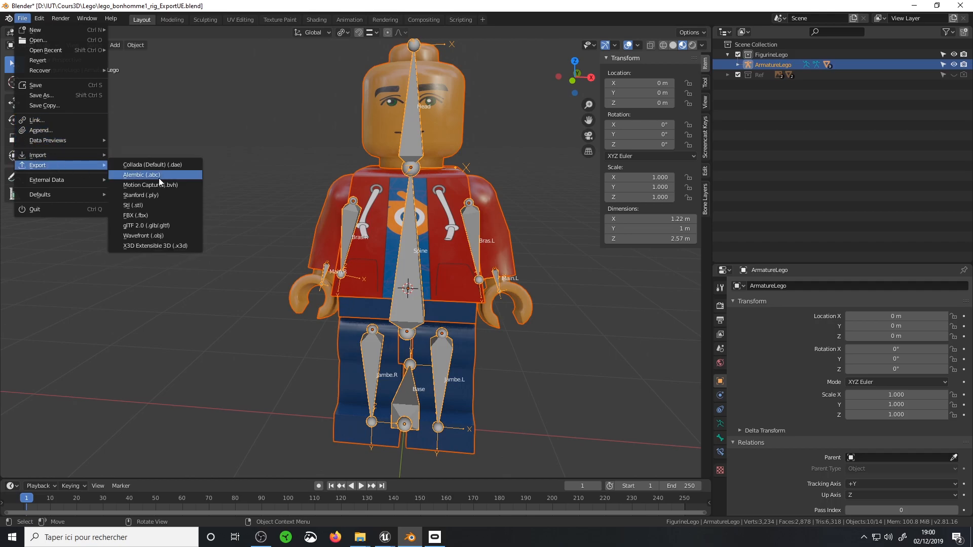
click(158, 217)
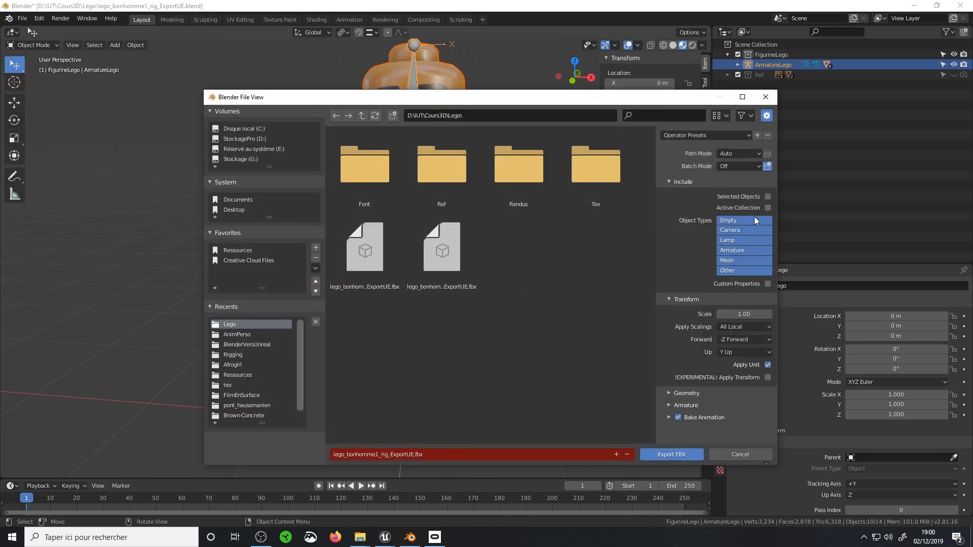
click(739, 248)
shift+click(731, 260)
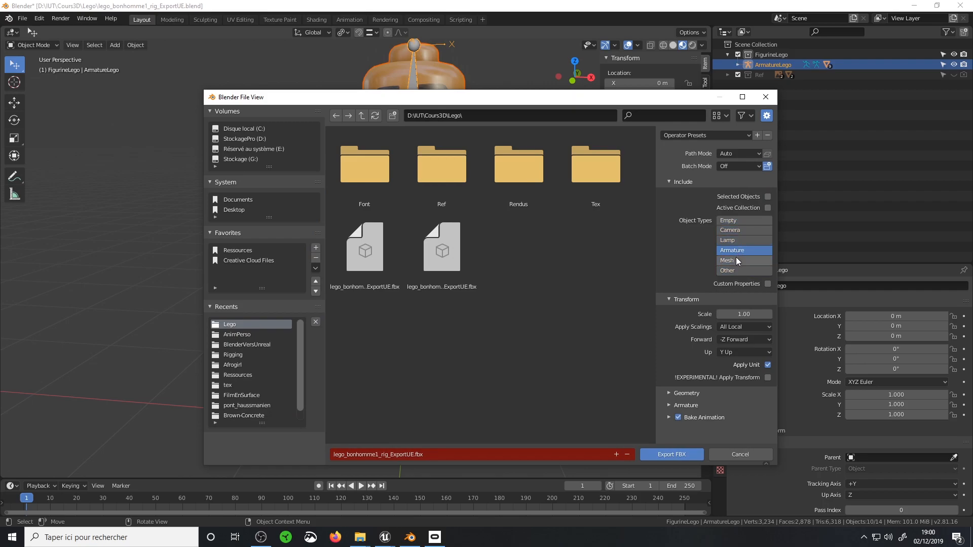
Go through the FBX export's geometry smoothing and armature bone options, and close the dialog without exporting
click(679, 394)
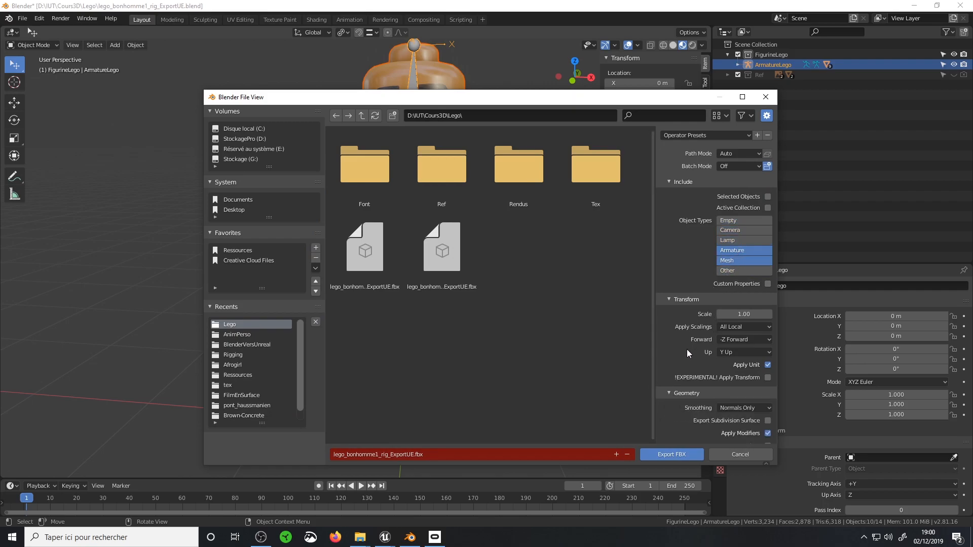
scroll(683, 355, down, 2)
click(753, 361)
click(740, 383)
click(670, 345)
click(667, 403)
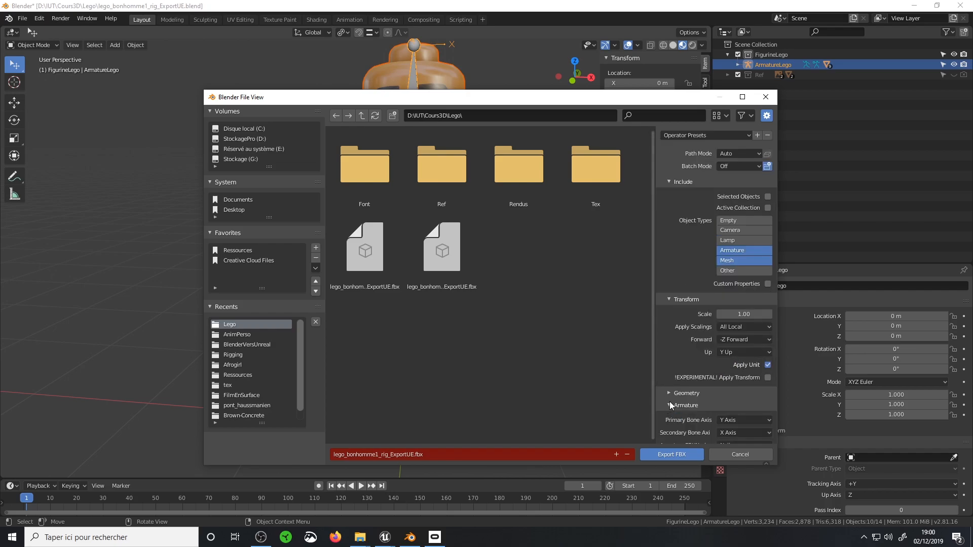
scroll(704, 369, down, 2)
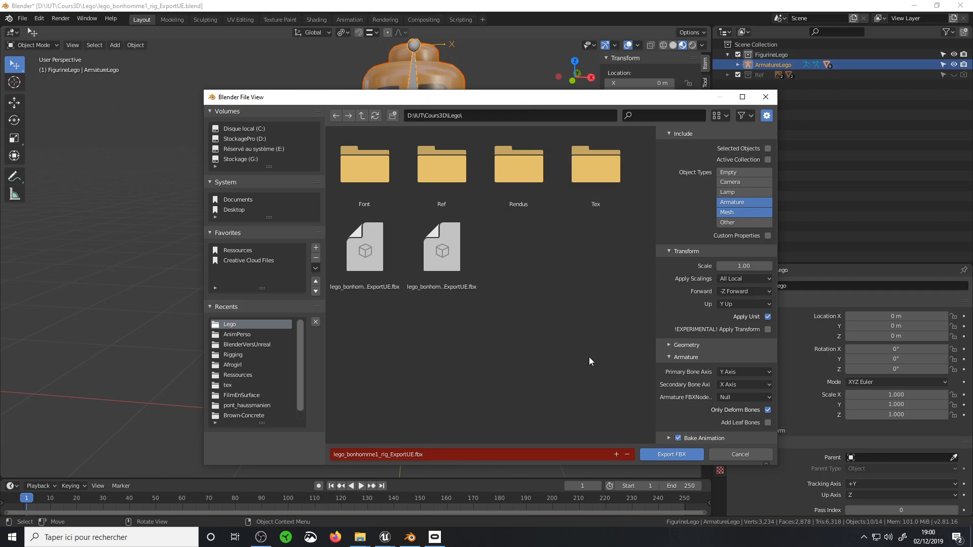
click(765, 96)
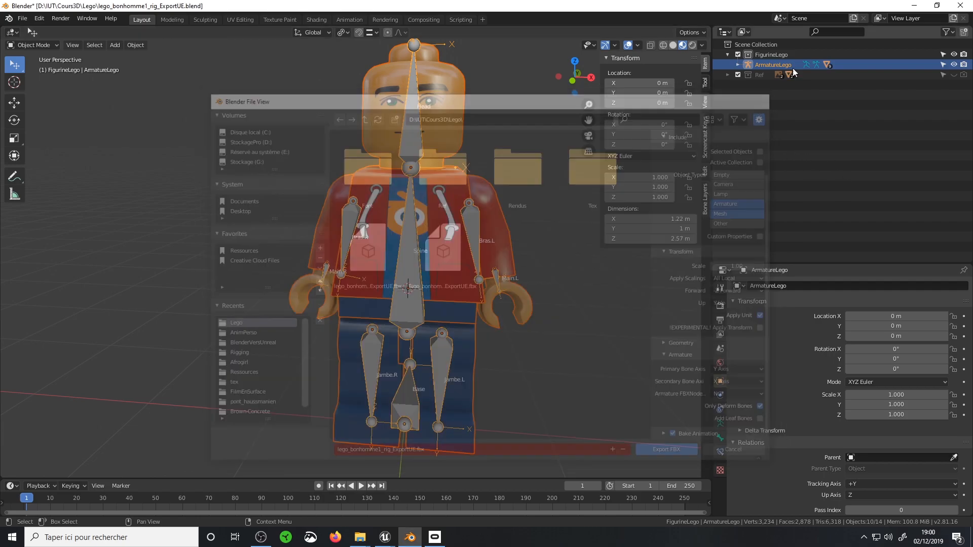
Switch to Unreal and delete all the imported Lego mesh, skeleton and material assets from the LegoDemo folder
click(915, 6)
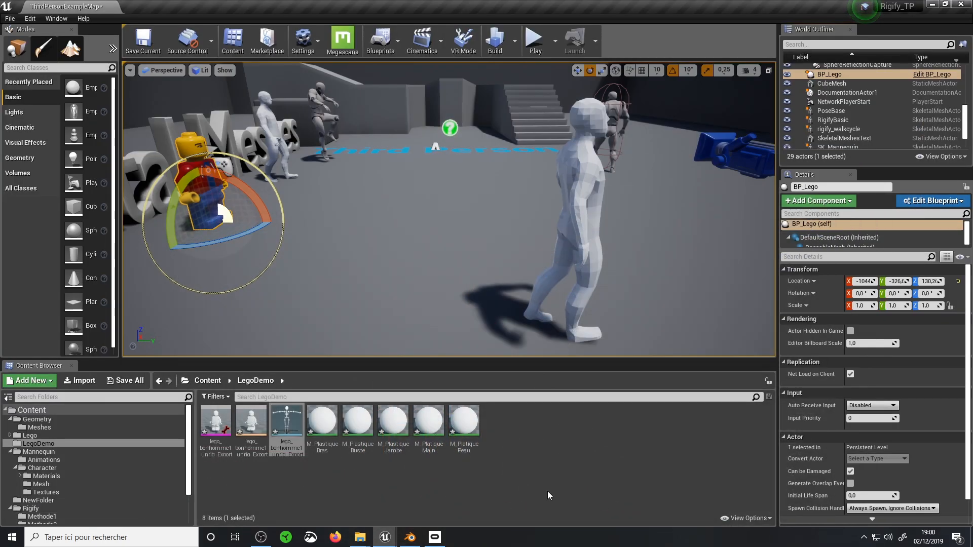
shift+click(463, 426)
key(Delete)
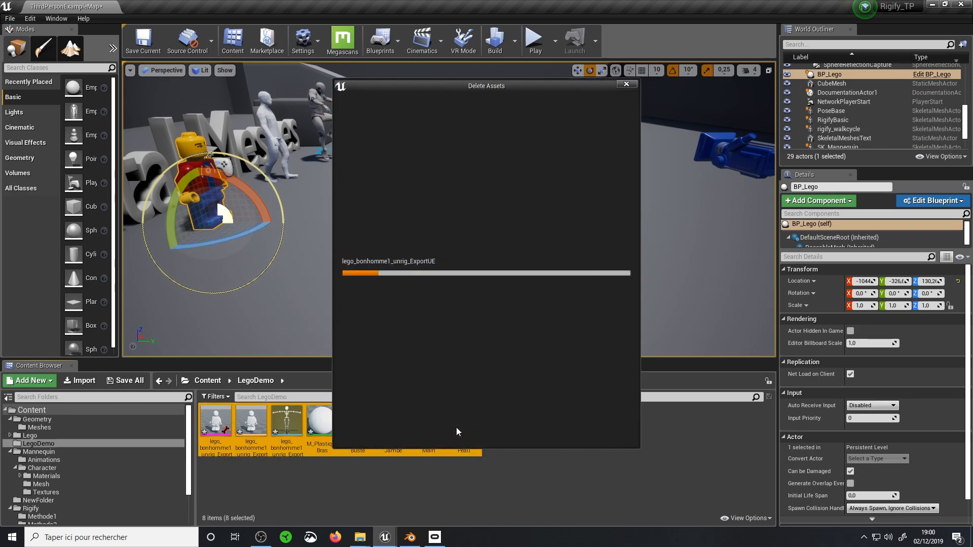
click(439, 434)
Bring lego_bonhomme1_rig_ExportUE.fbx from File Explorer into the LegoDemo folder and enable Skeletal Mesh in the FBX import options
click(414, 541)
click(414, 541)
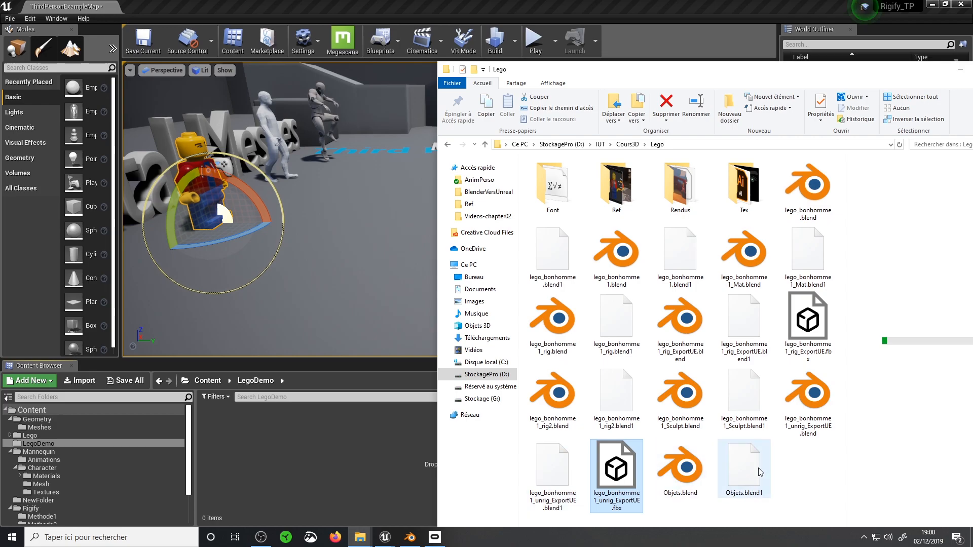
drag(809, 325, 250, 473)
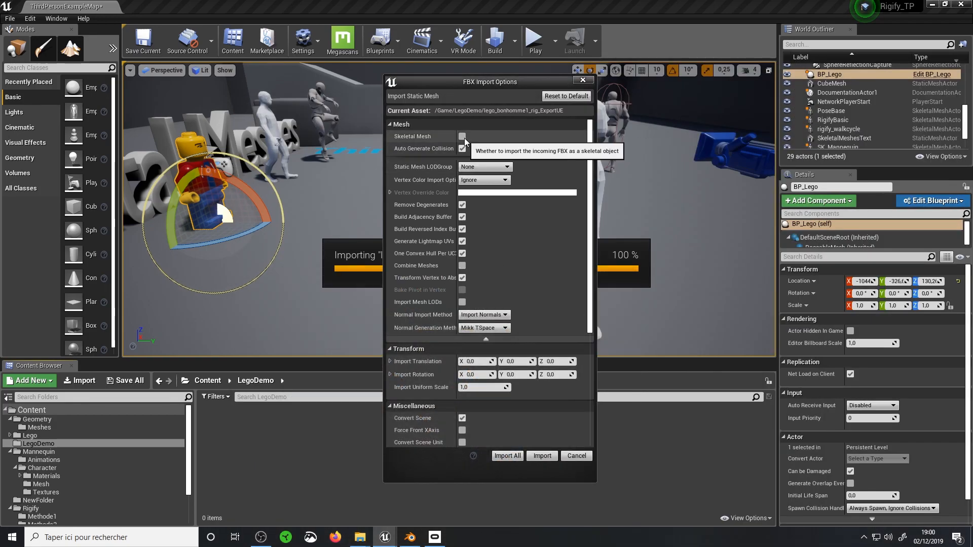
click(463, 137)
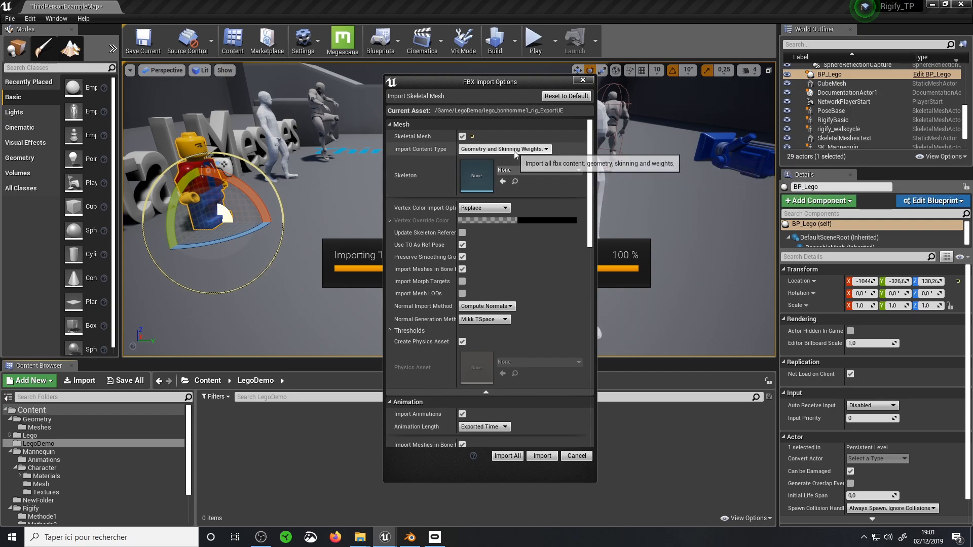
Look through the skeletal import options and widen the name column to read Import Meshes in Bone Hierarchy in full
scroll(520, 239, down, 12)
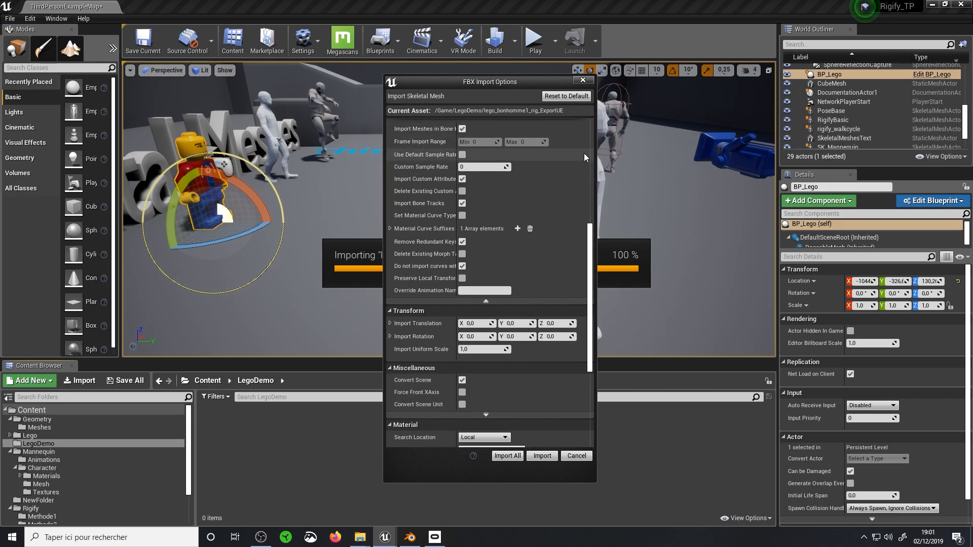
scroll(592, 233, up, 5)
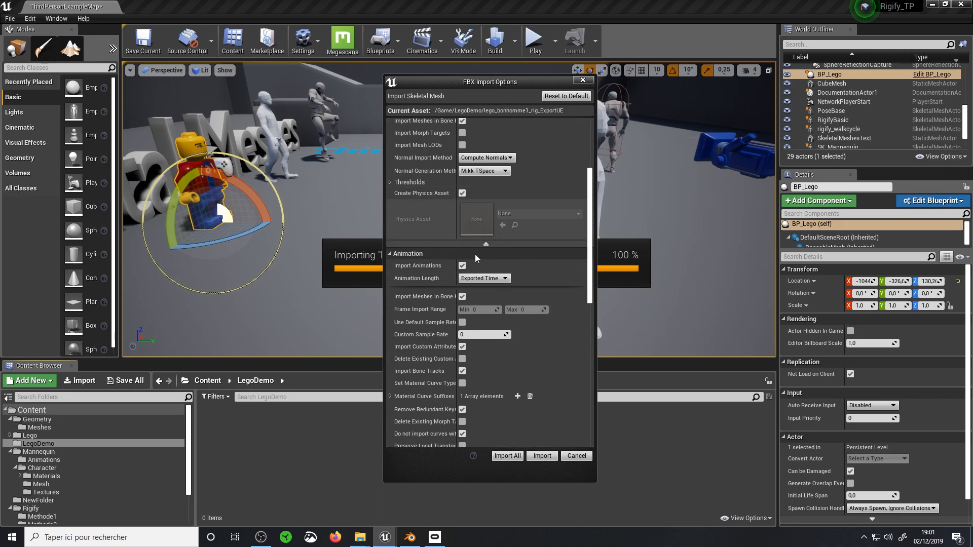
drag(456, 298, 486, 298)
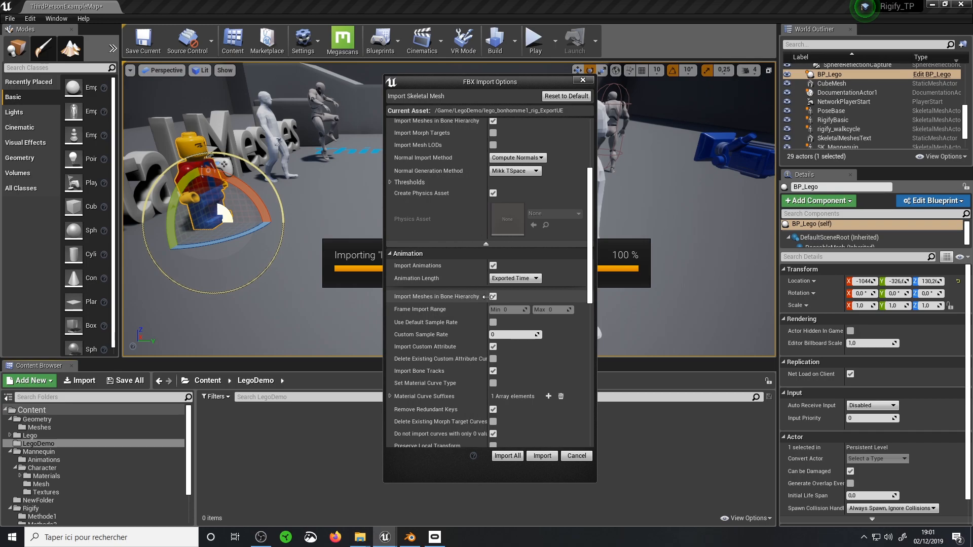
Switch to Blender, expand the ArmatureLego hierarchy, and select the Bras_Gauche mesh to examine its parent bone
click(410, 538)
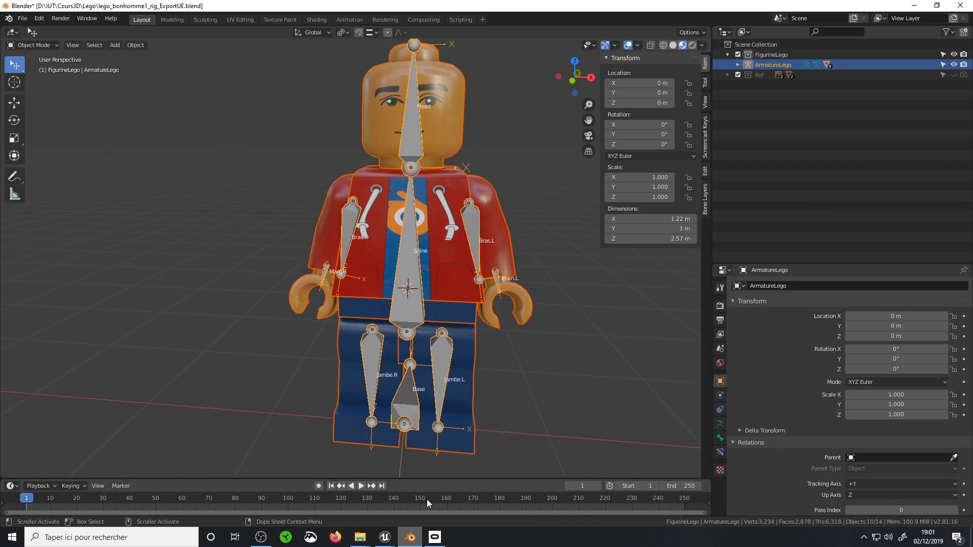
click(738, 64)
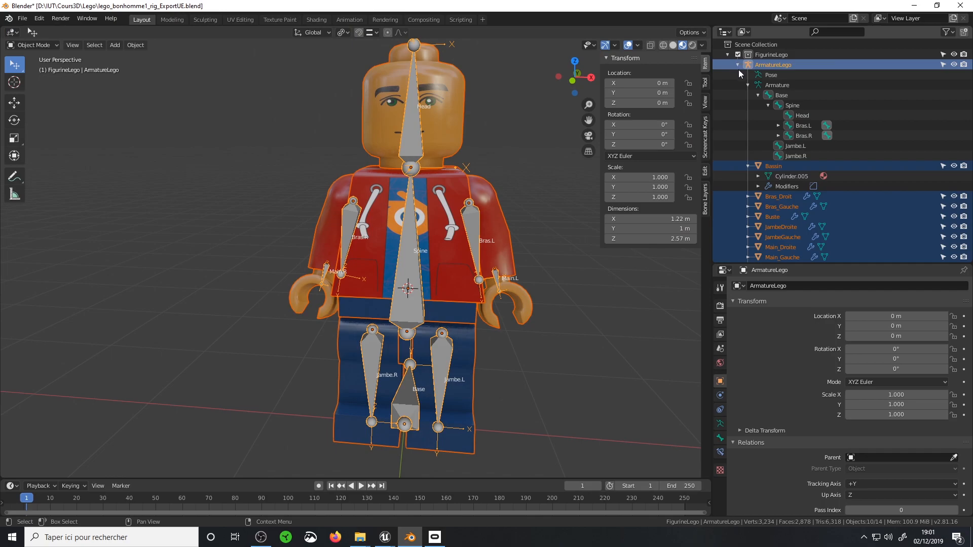
middle_drag(522, 198, 485, 208)
scroll(486, 209, up, 3)
scroll(486, 208, down, 3)
click(454, 183)
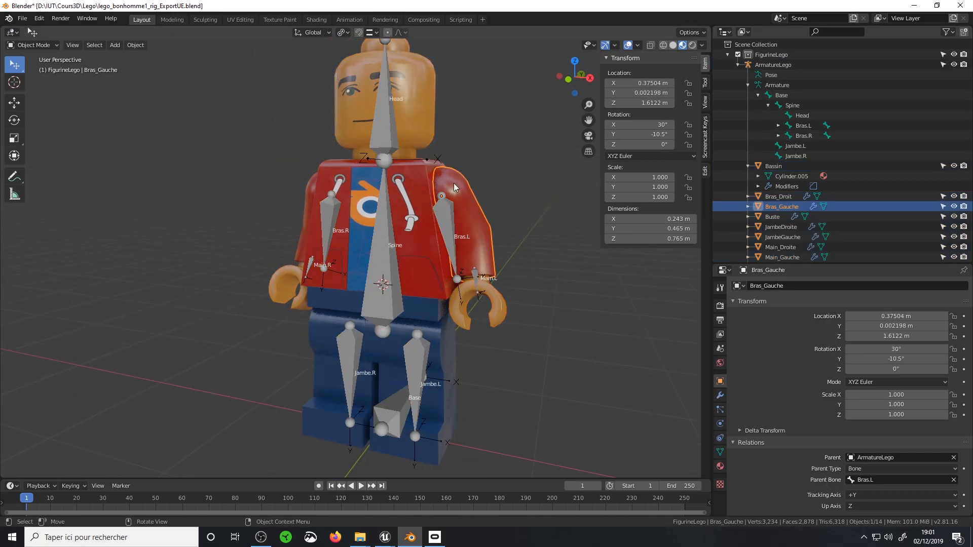
Put the armature in Pose Mode and select only the Bras.L bone for a closer look at the arm
click(448, 208)
key(ctrl+Tab)
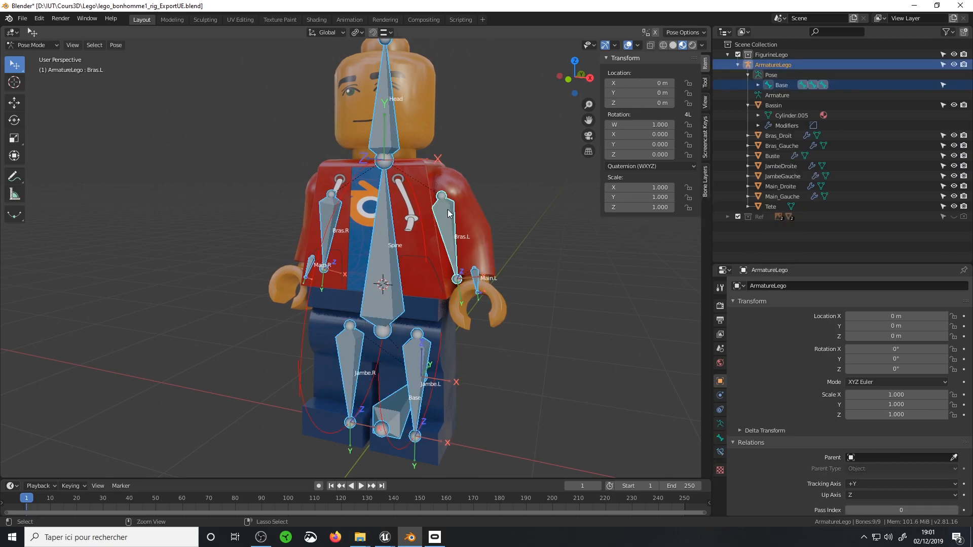
key(ctrl+Tab)
click(463, 212)
scroll(463, 212, up, 4)
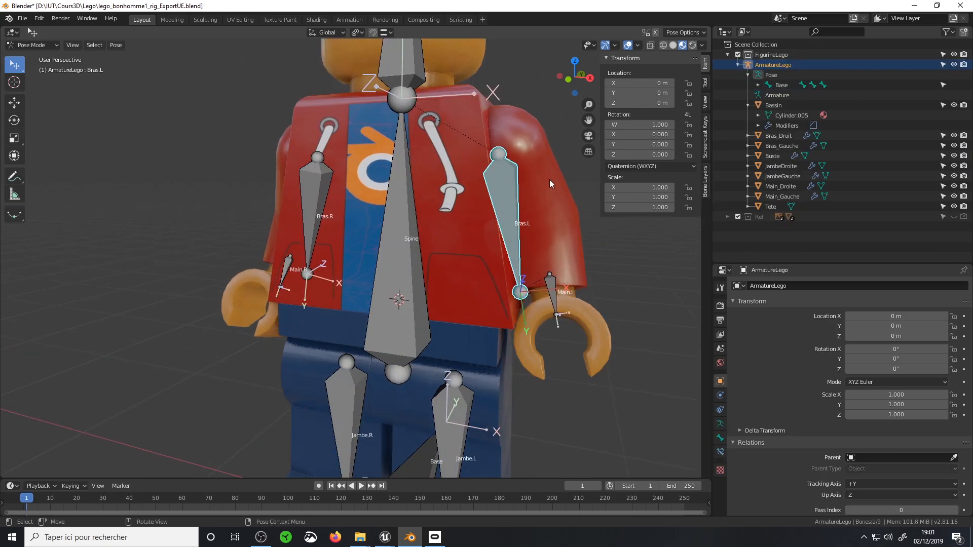
Check the Lock Object Modes option with the Bras_Gauche mesh active, and select the Bras.L bone directly in the view
shift+middle_drag(553, 179, 487, 212)
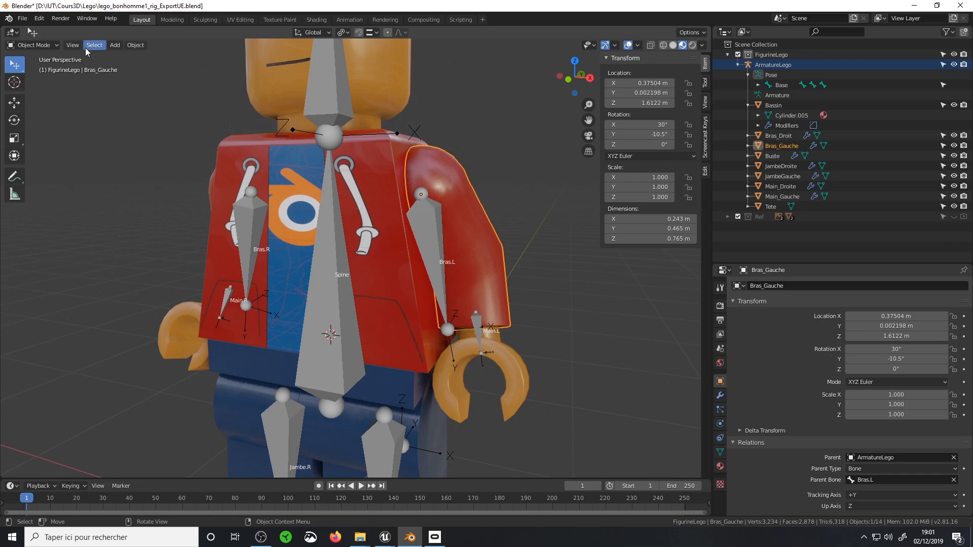
click(40, 19)
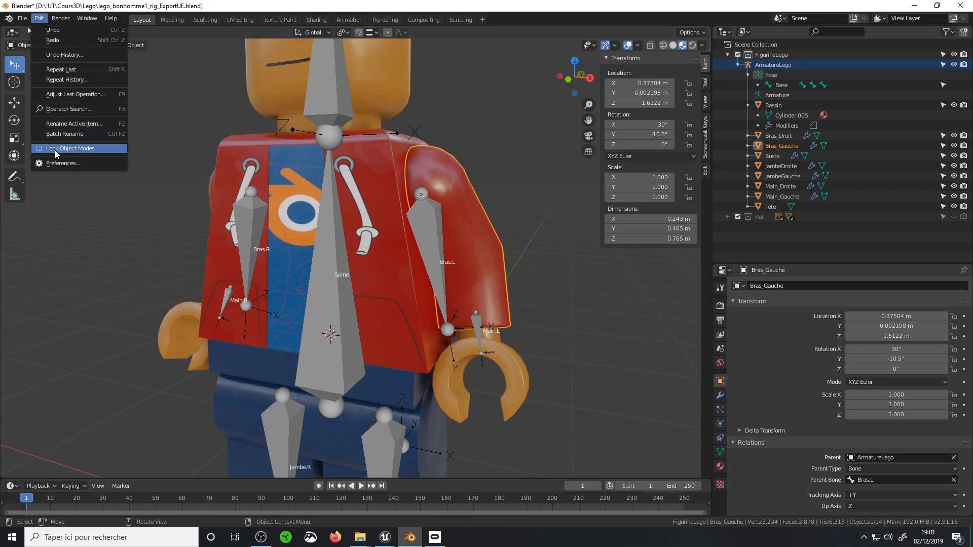
click(439, 212)
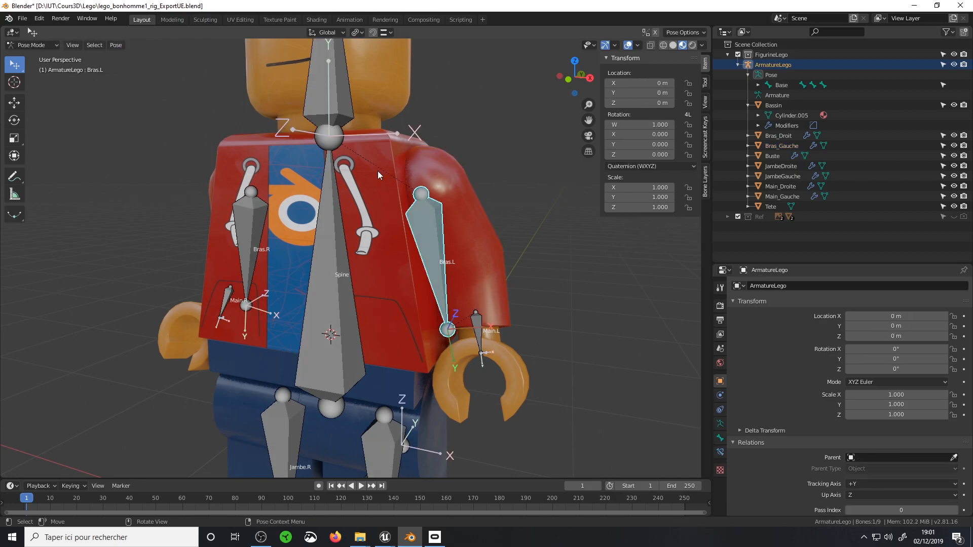
Parent the Bras_Gauche mesh to the Bras.L bone of the Lego armature using the Bone parenting type
click(431, 223)
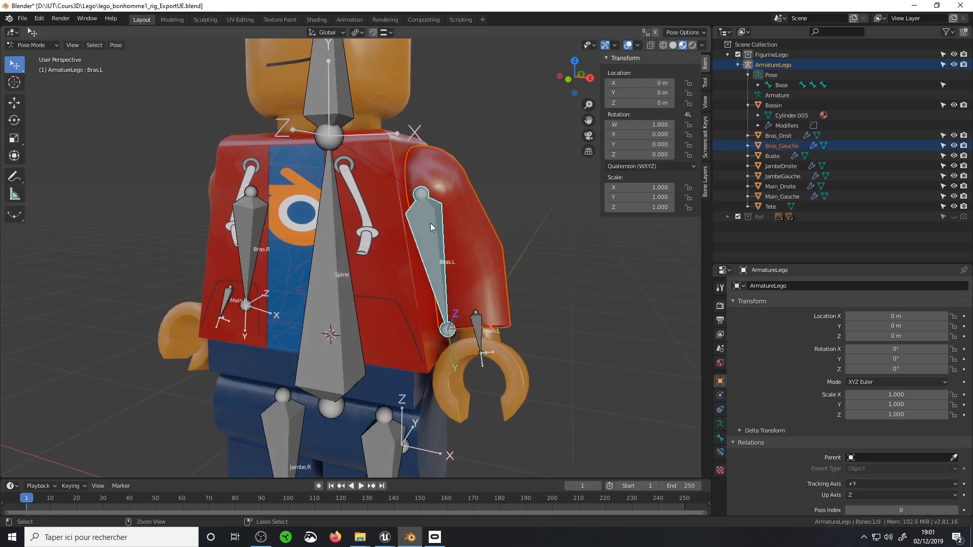
key(ctrl+p)
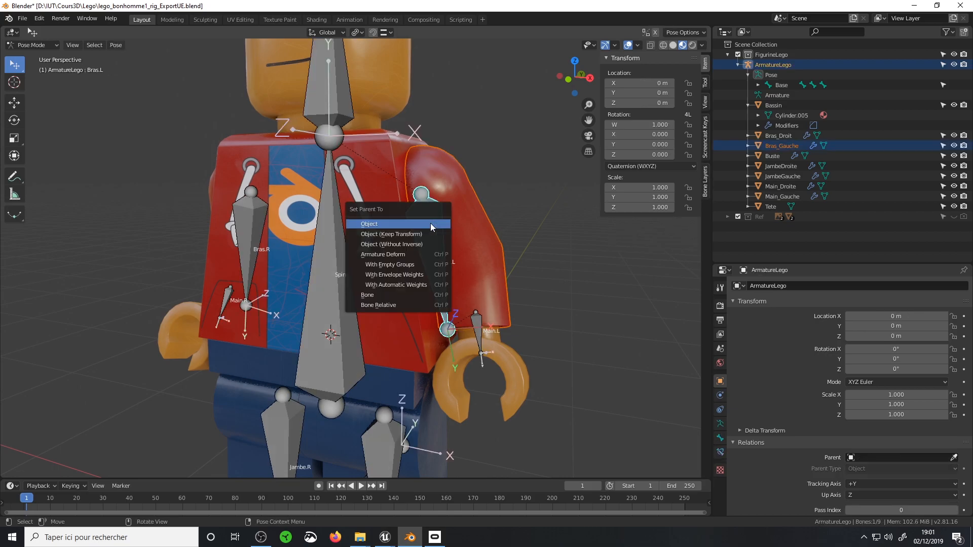
click(389, 298)
Return to Object Mode, select the Bras_Gauche mesh, and check its parent bone in the object relations
key(ctrl+Tab)
click(479, 221)
click(720, 396)
click(719, 381)
scroll(738, 391, down, 3)
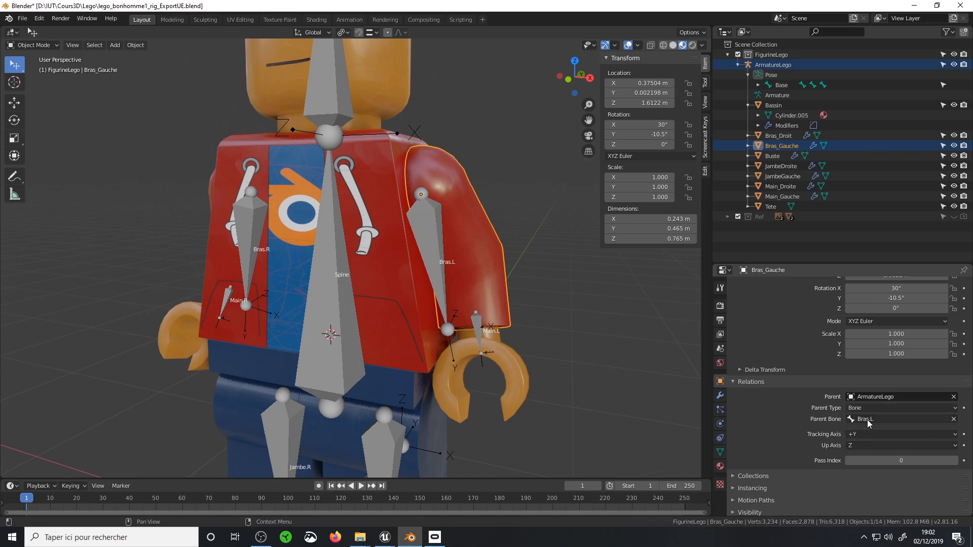
Select the Bras.L bone, try rotating it about the global X axis, and cancel the rotation
click(425, 233)
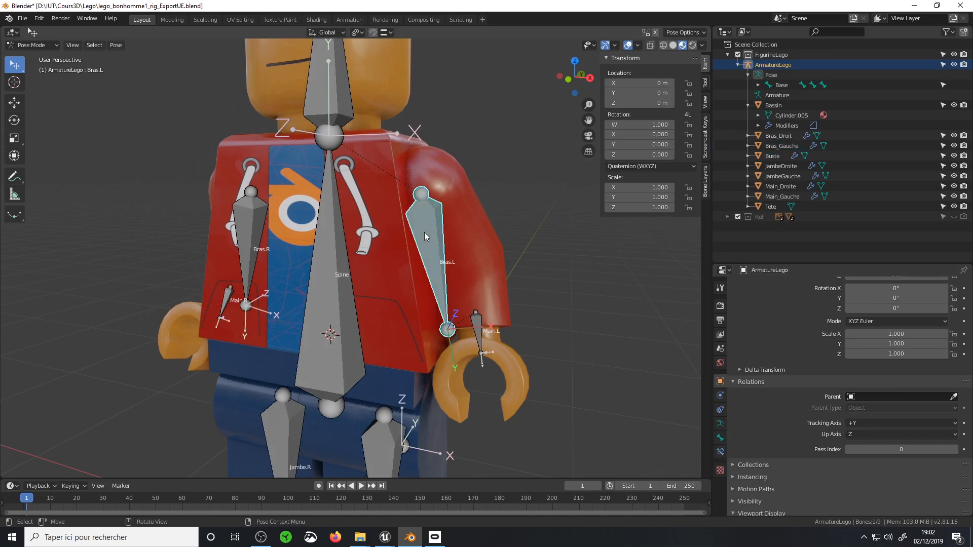
key(r)
key(x)
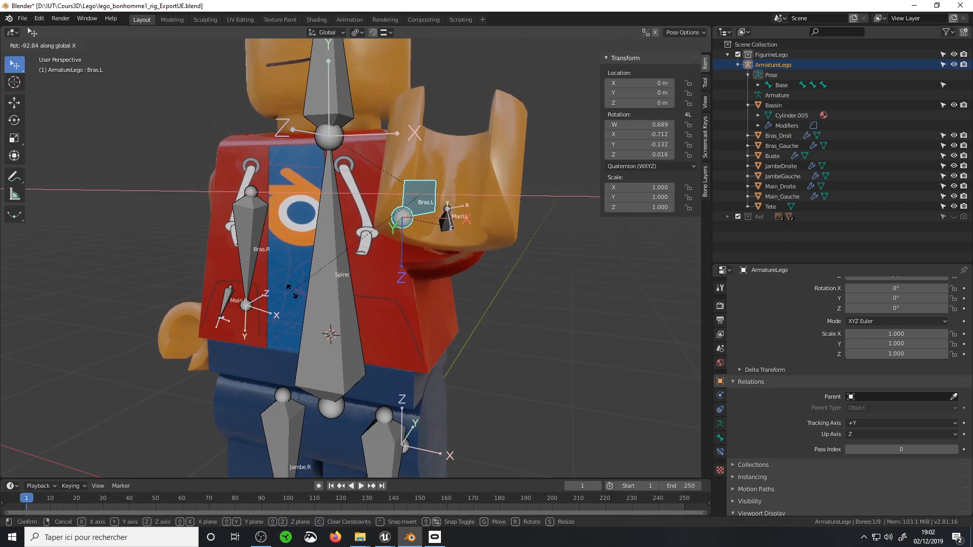
key(Escape)
Examine the ArmatureLego hierarchy with Bassin collapsed and the Base bone expanded, and check the Bassin mesh's parent bone
scroll(391, 284, down, 4)
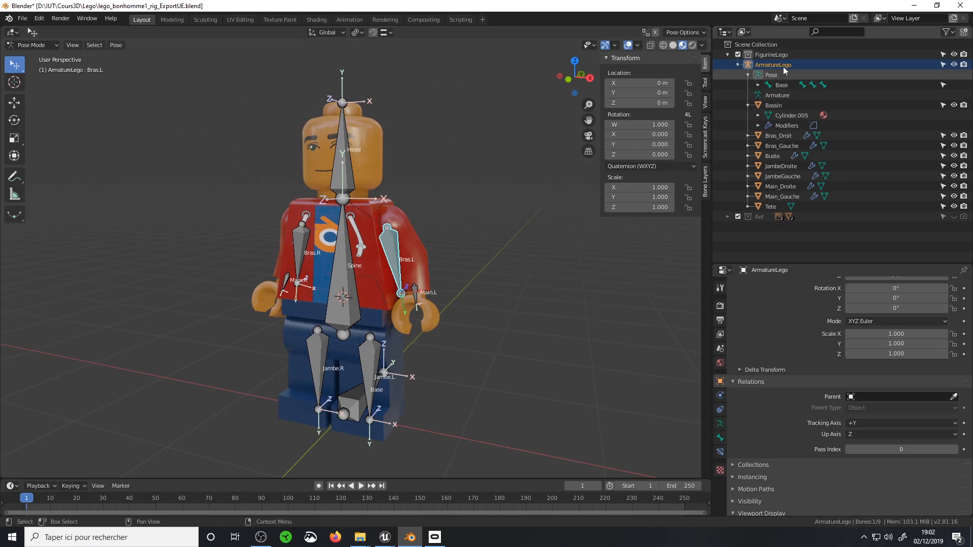
click(738, 65)
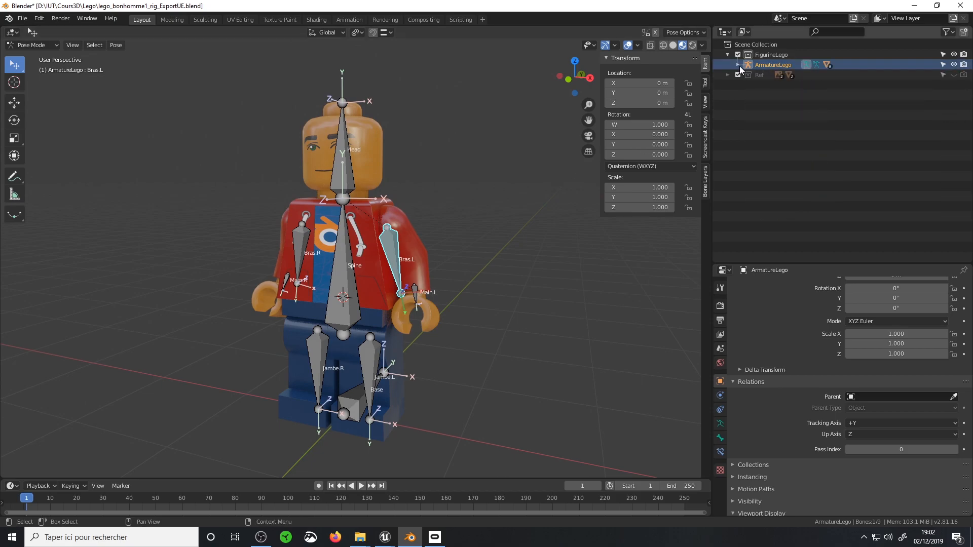
click(739, 65)
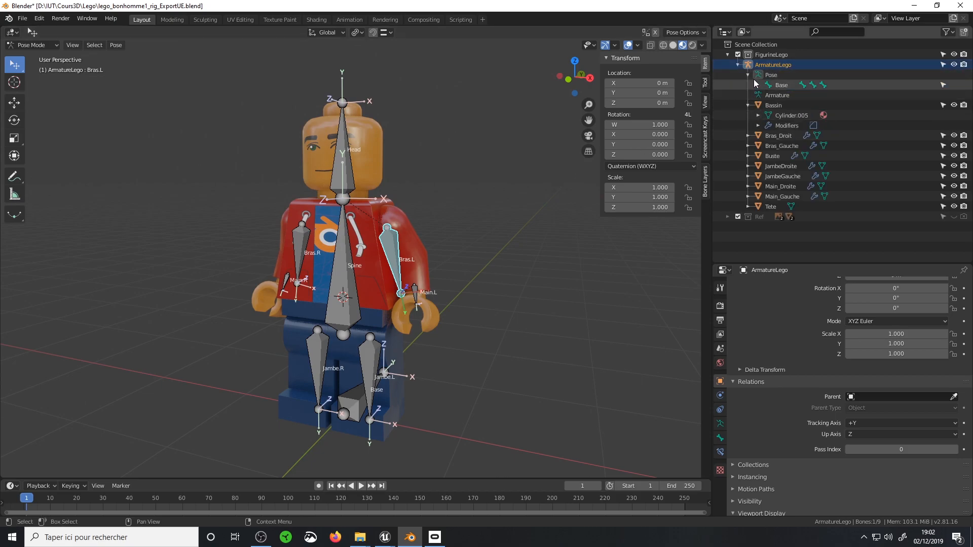
click(749, 105)
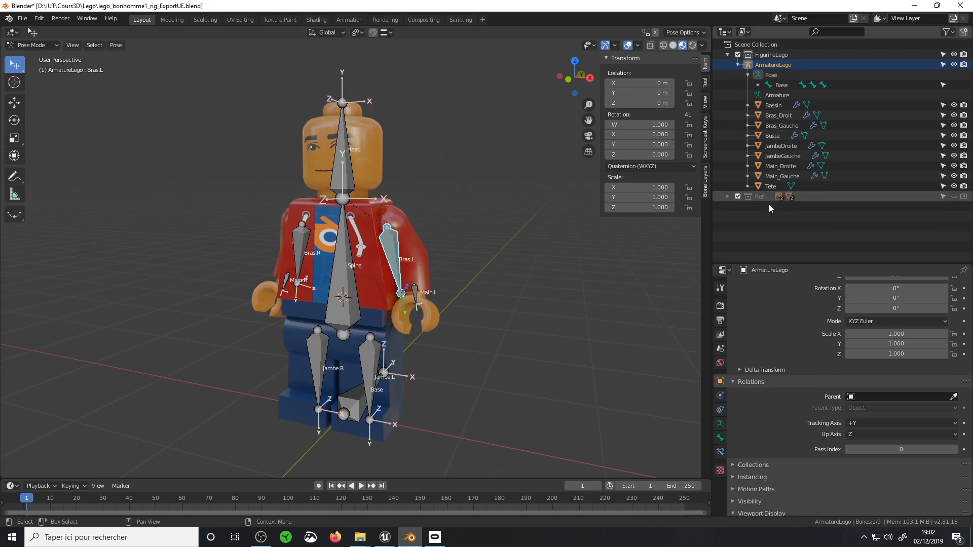
click(758, 86)
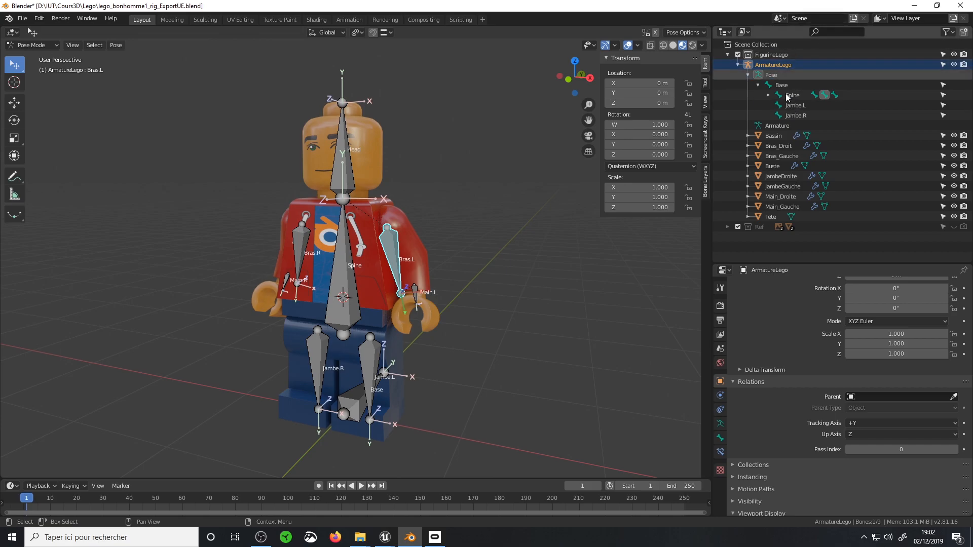
click(772, 136)
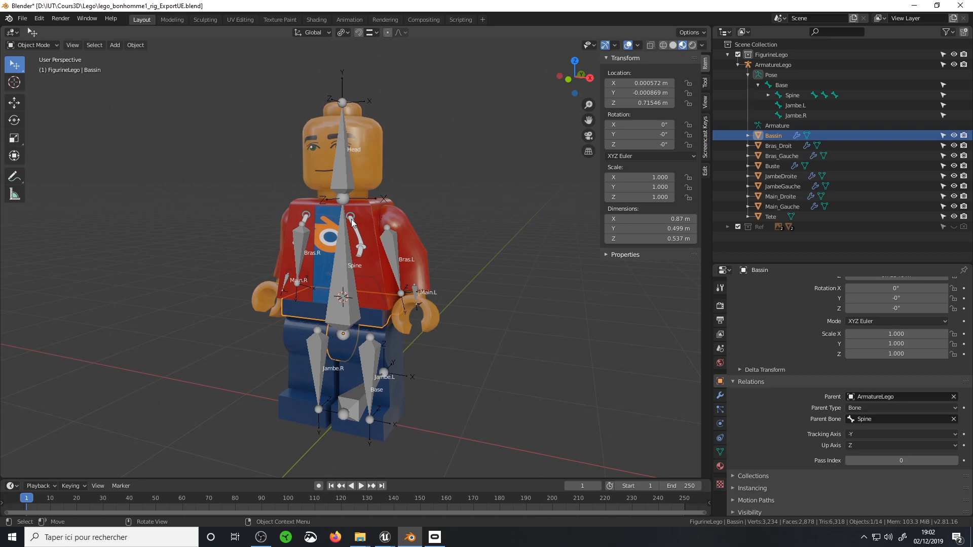
Switch to Unreal Editor, import lego_bonhomme1_rig_ExportUE with Import Meshes in Bone Hierarchy enabled, and open the imported skeleton
click(915, 6)
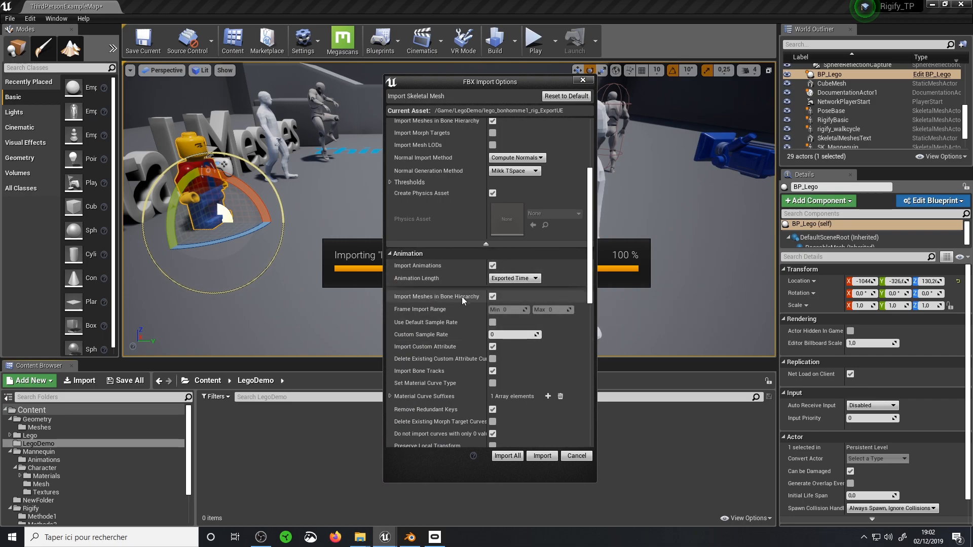
click(542, 456)
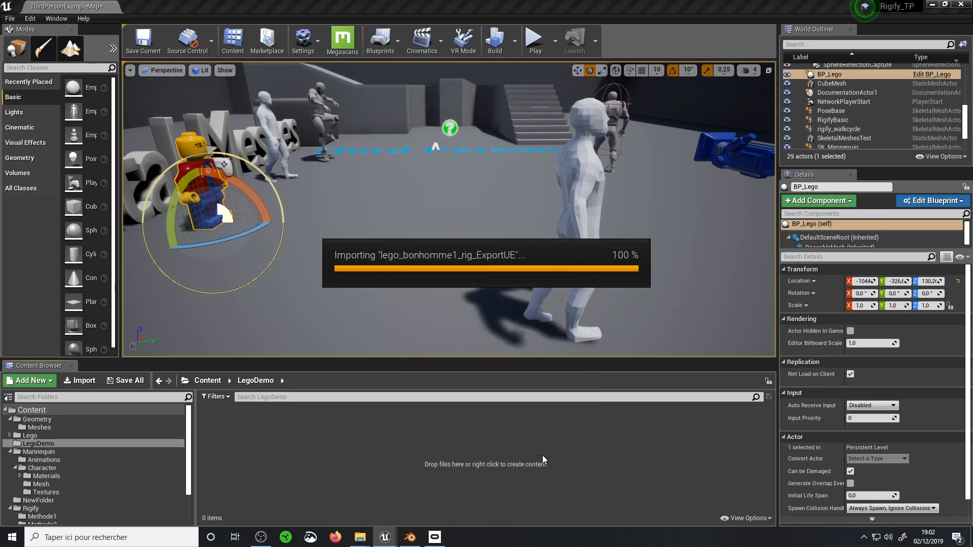
double_click(286, 428)
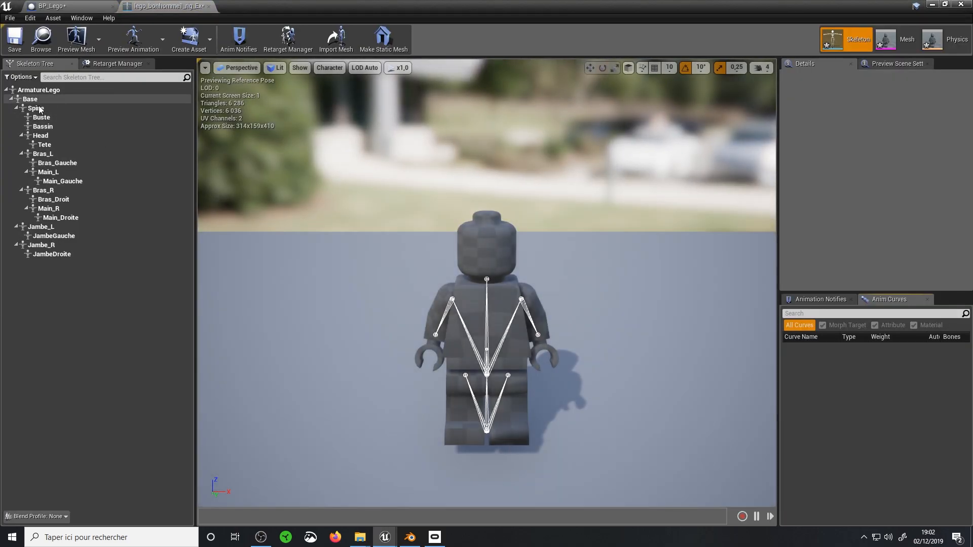
Examine the skeleton tree by selecting the Spine, Buste, Head and Bras_R bones one after another
click(39, 109)
click(48, 119)
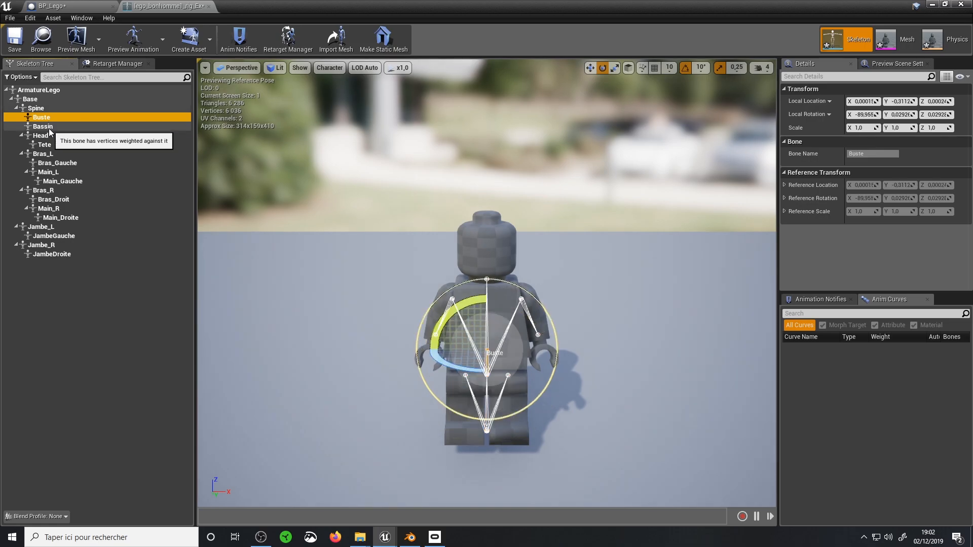
click(43, 136)
click(43, 190)
Test the rig by rotating the Spine bone about 30° around its local X axis in the skeleton preview
right_drag(284, 228, 385, 233)
click(37, 109)
drag(269, 351, 298, 434)
middle_drag(352, 311, 251, 345)
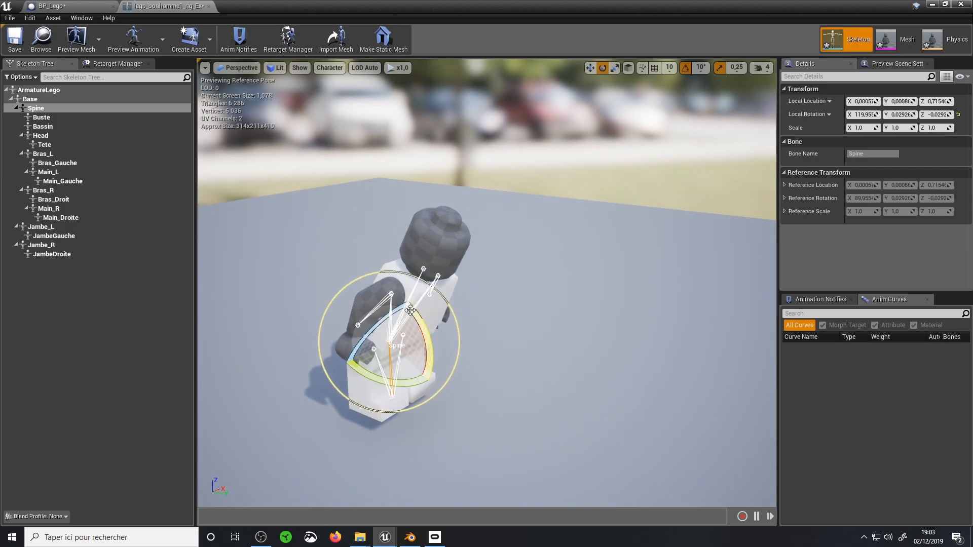